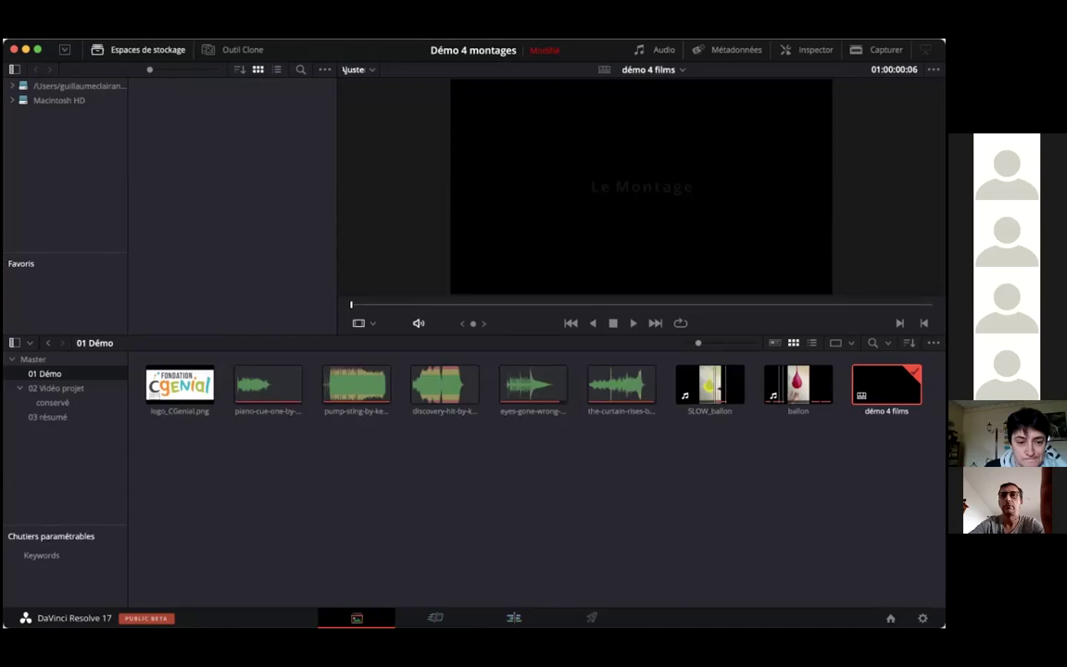
Display text labels with the workspace page icons and switch to the Cut page.
right_click(617, 615)
left_click(674, 591)
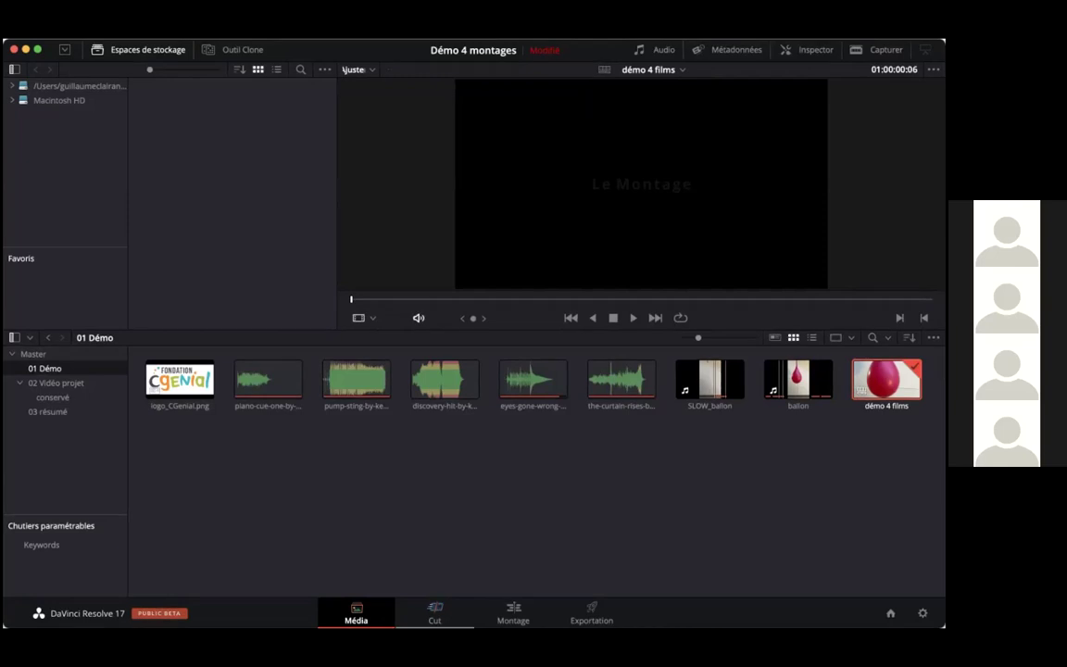
left_click(434, 613)
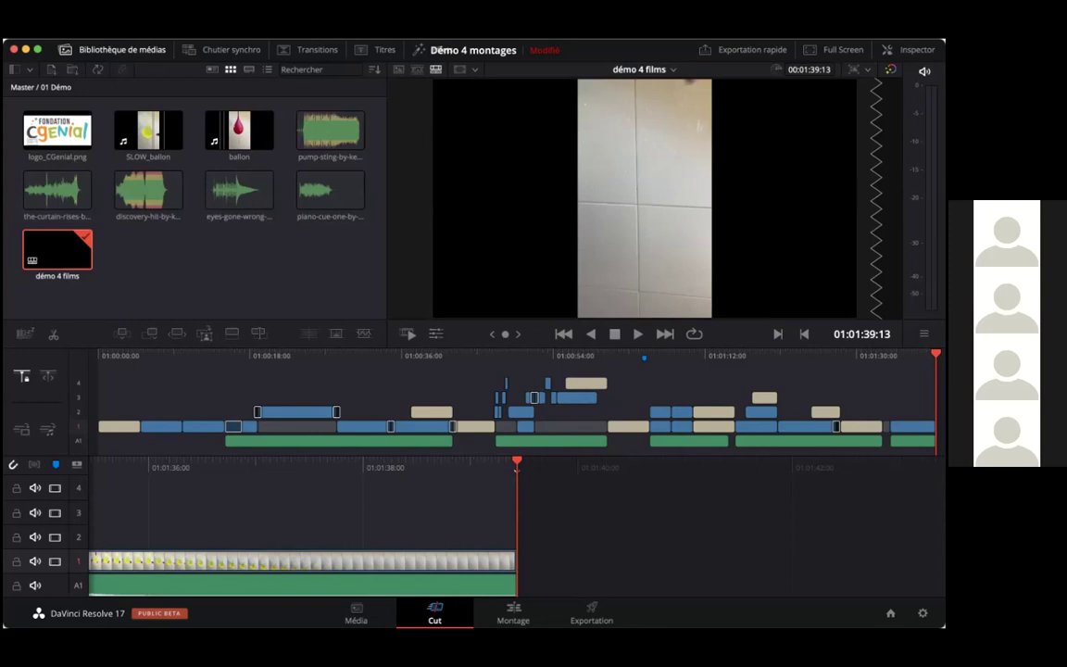
Preview the ballon source clip and scrub to the balloon burst at about 00:00:48:10.
left_click(239, 130)
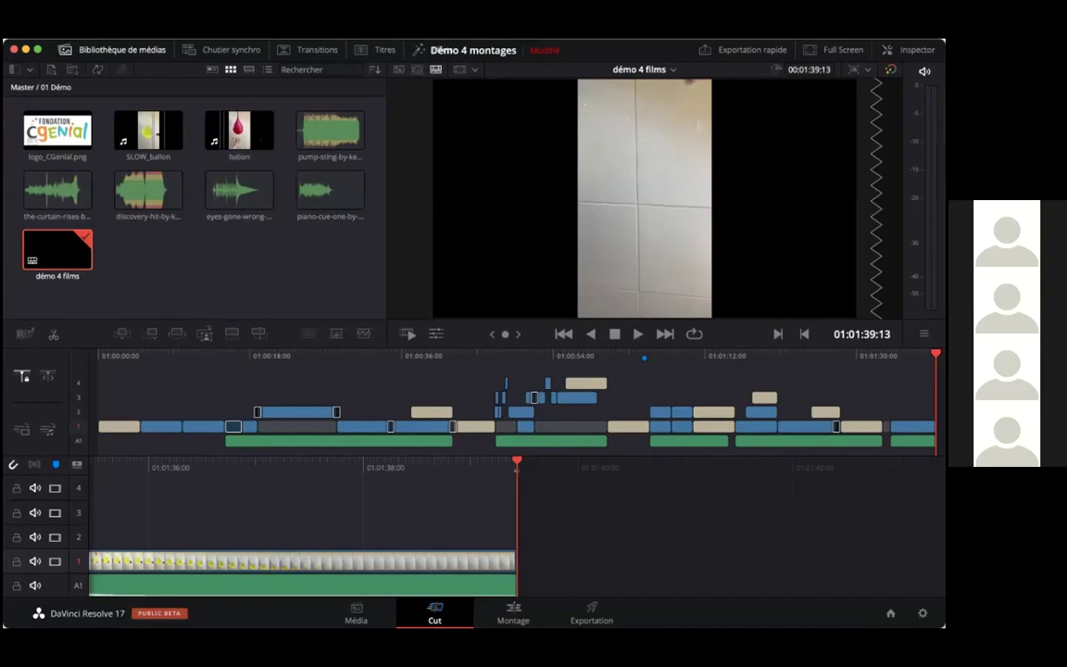
left_click(239, 130)
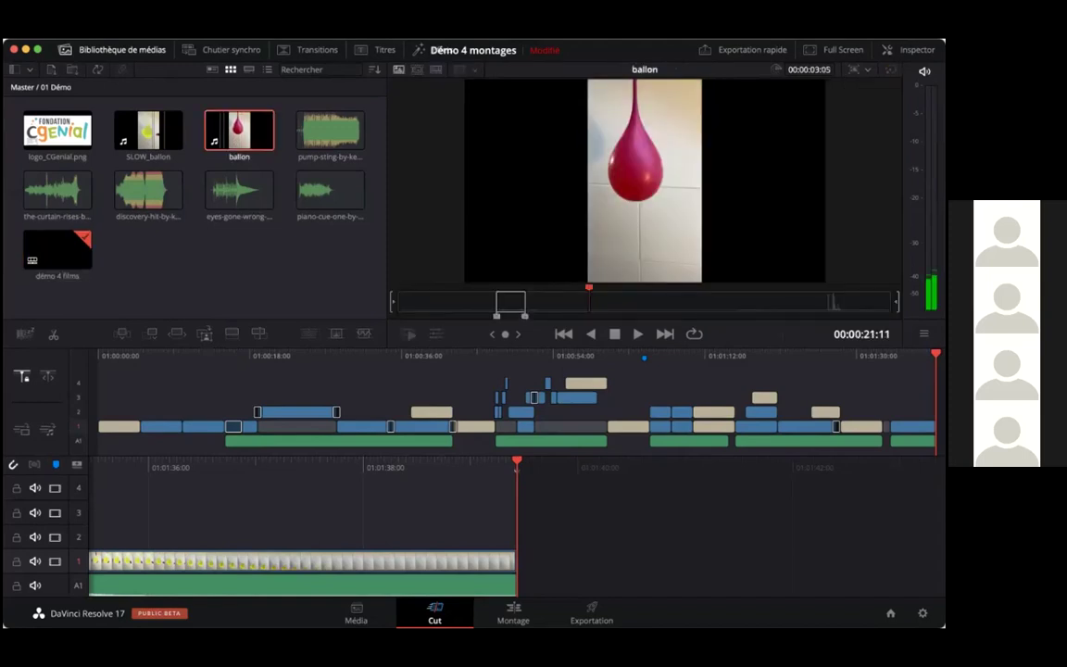
left_click_drag(589, 301, 829, 301)
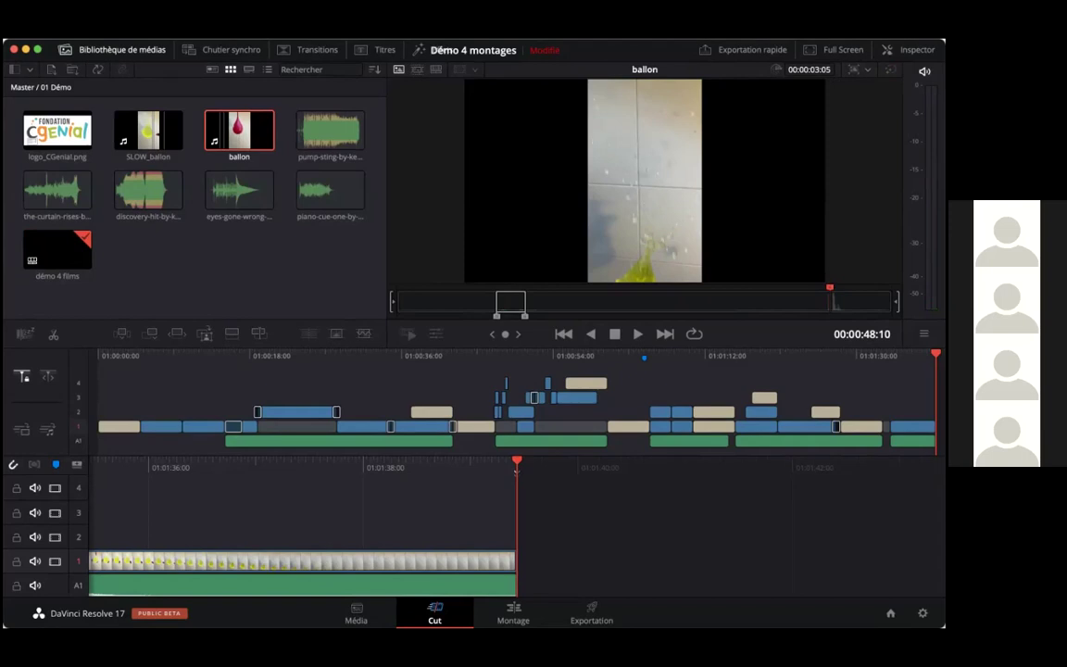
Review the opening section of the démo 4 films timeline and play it from 01:00:15:00 to about 01:00:17:11.
left_click_drag(285, 355, 224, 356)
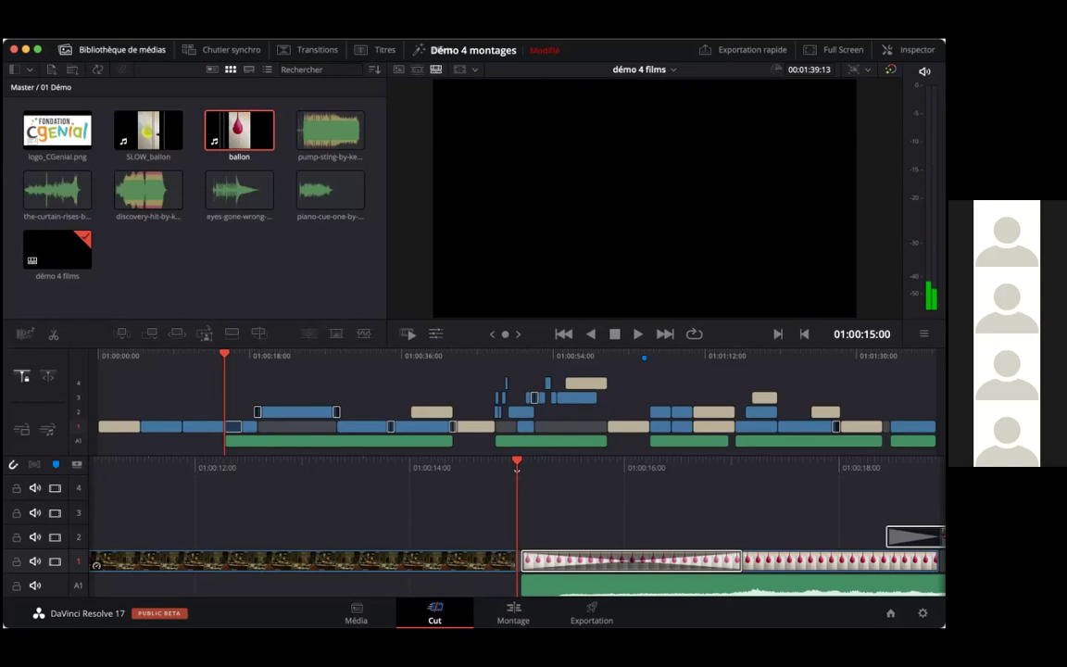
left_click(208, 355)
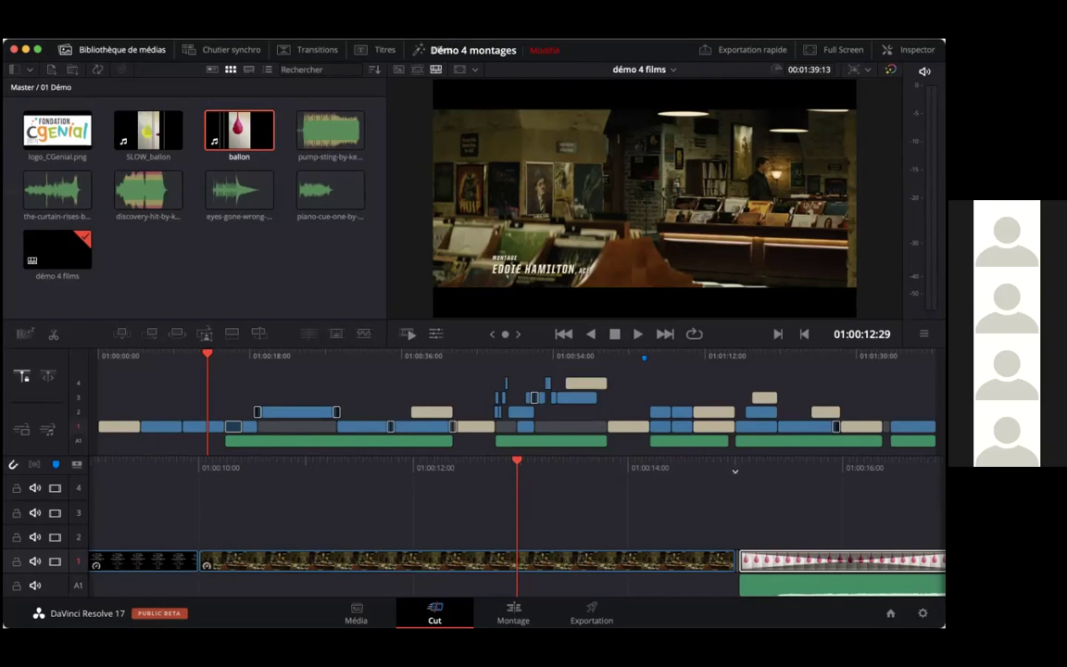
left_click(114, 356)
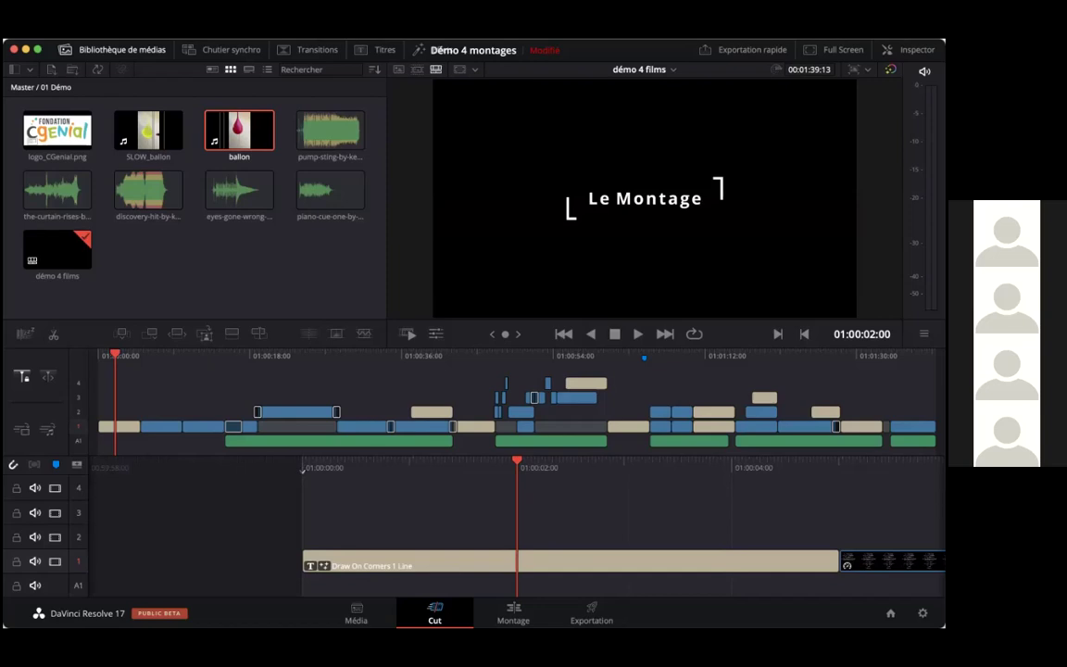
left_click(225, 356)
key("space")
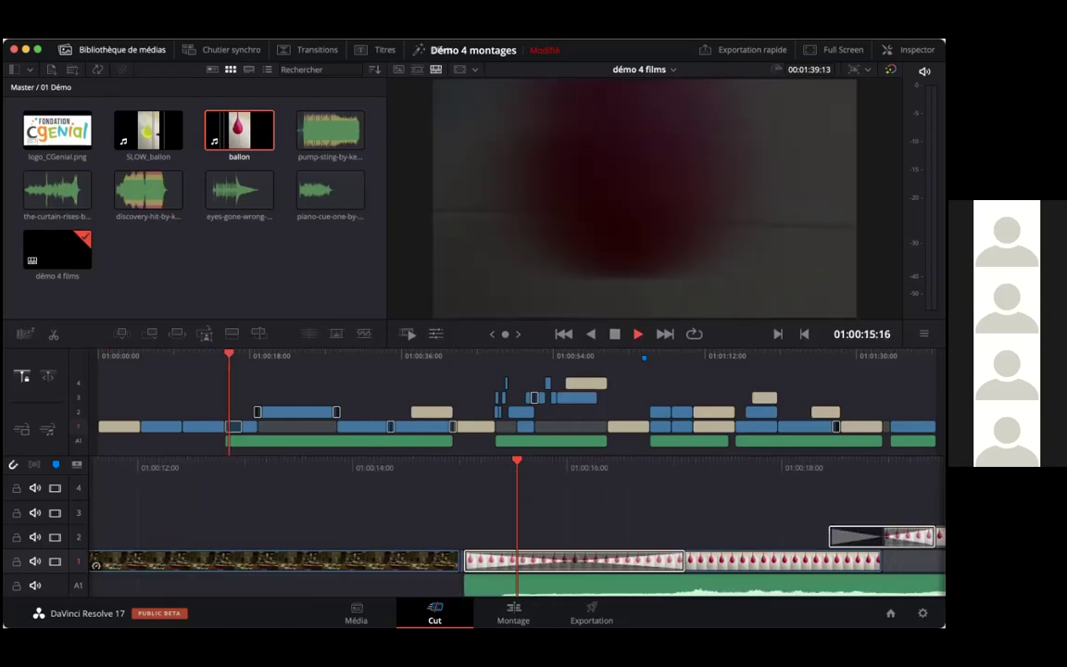
key("space")
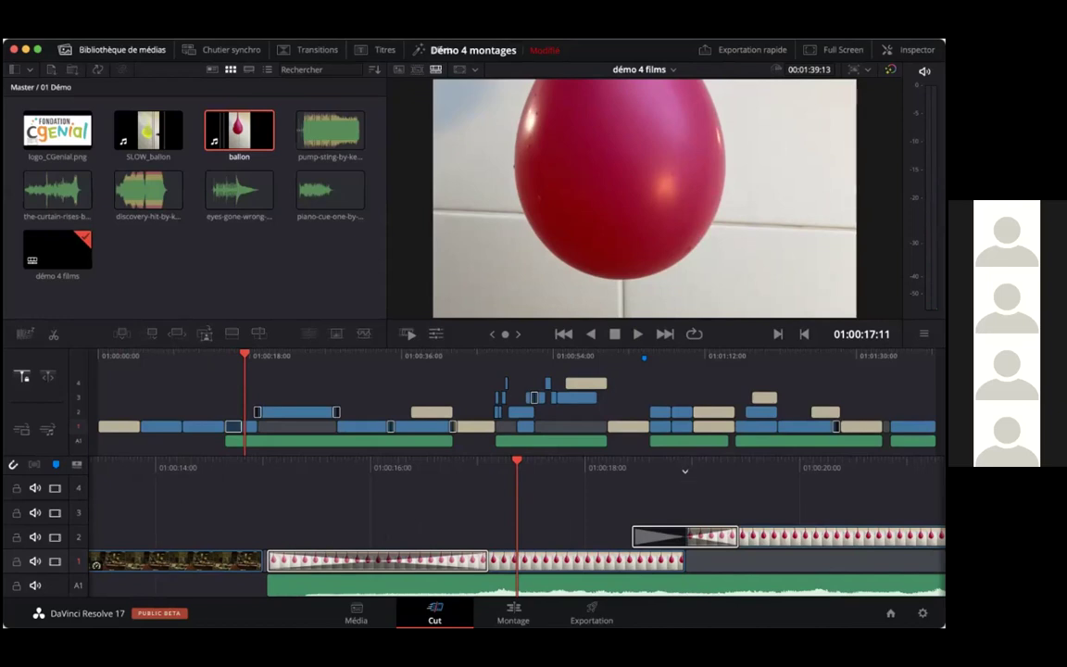
Play the démo 4 films timeline from 01:00:46:18, stop, and return to about 01:00:44:24 in the credits title.
left_click(491, 357)
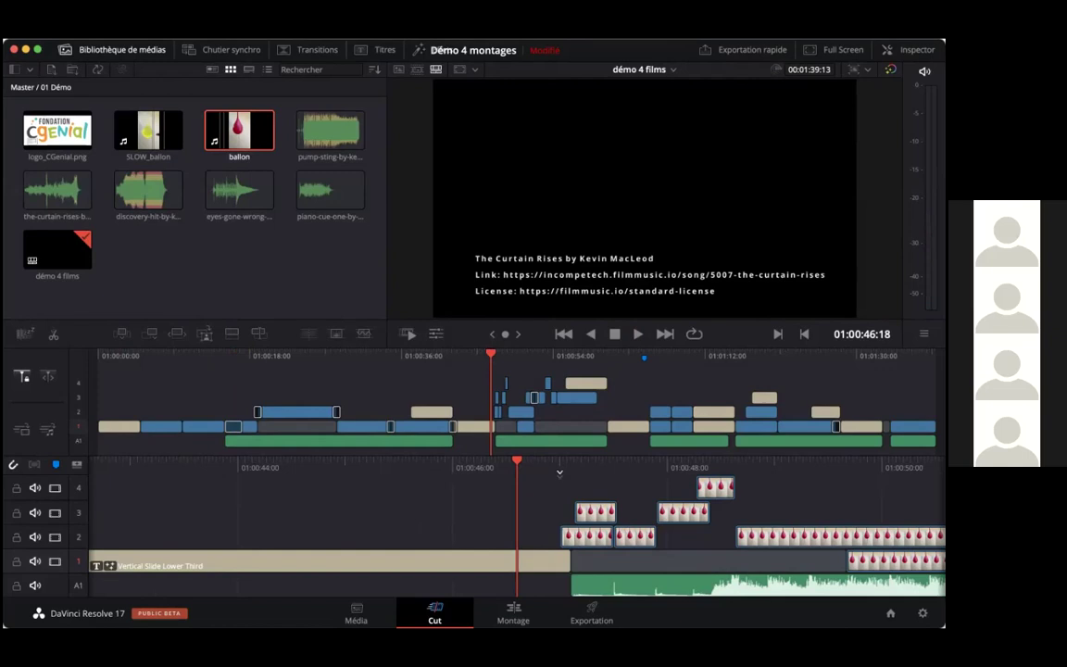
key("space")
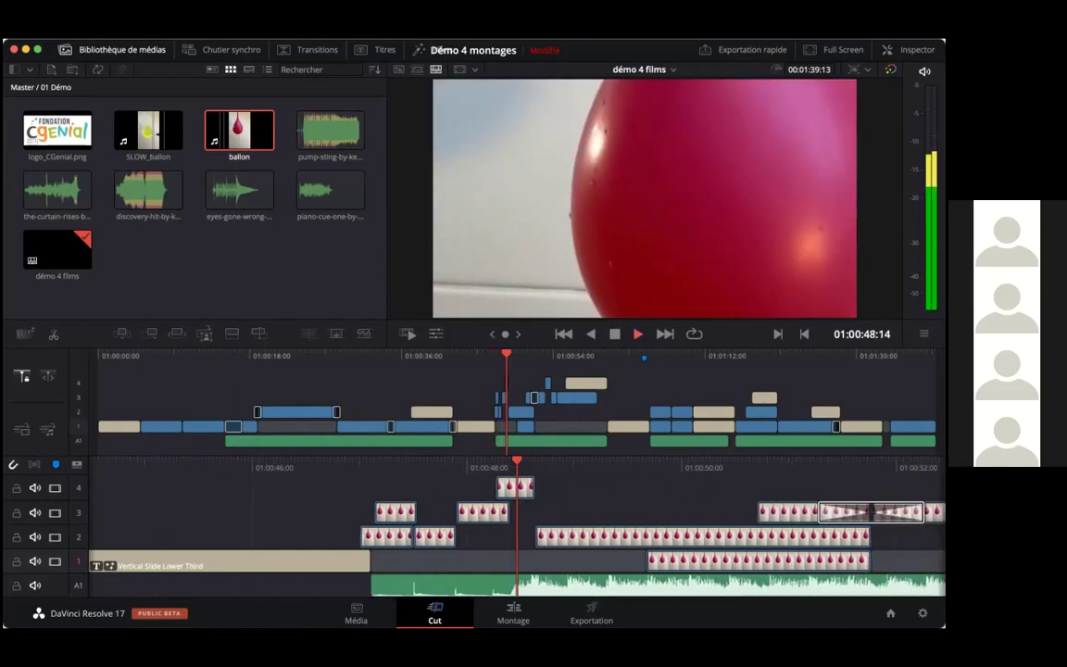
key("space")
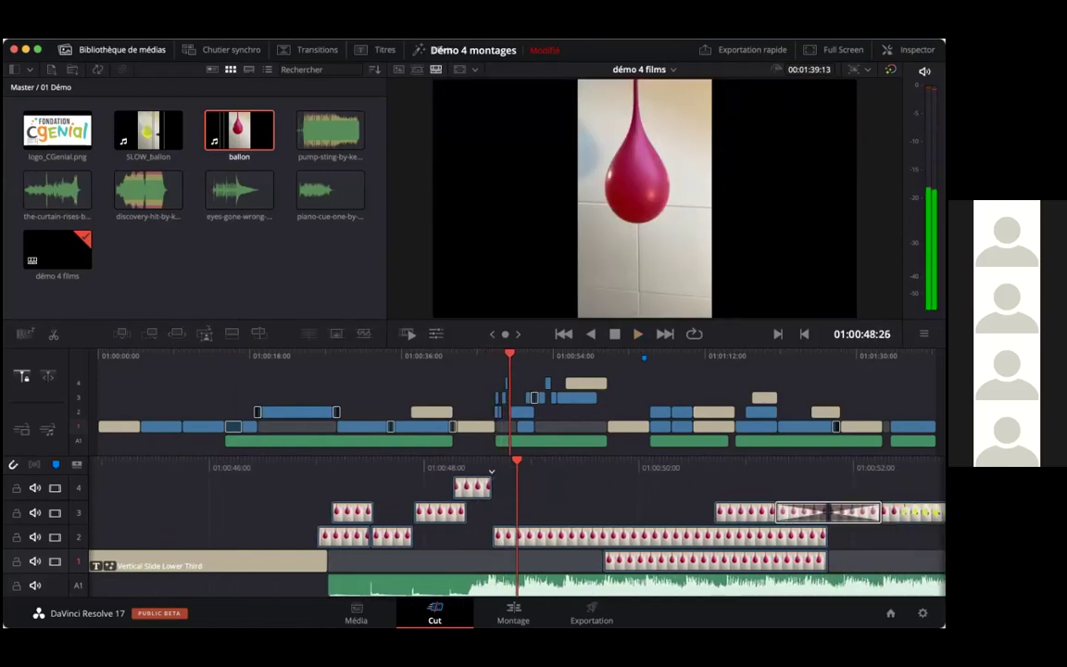
left_click_drag(509, 354, 476, 353)
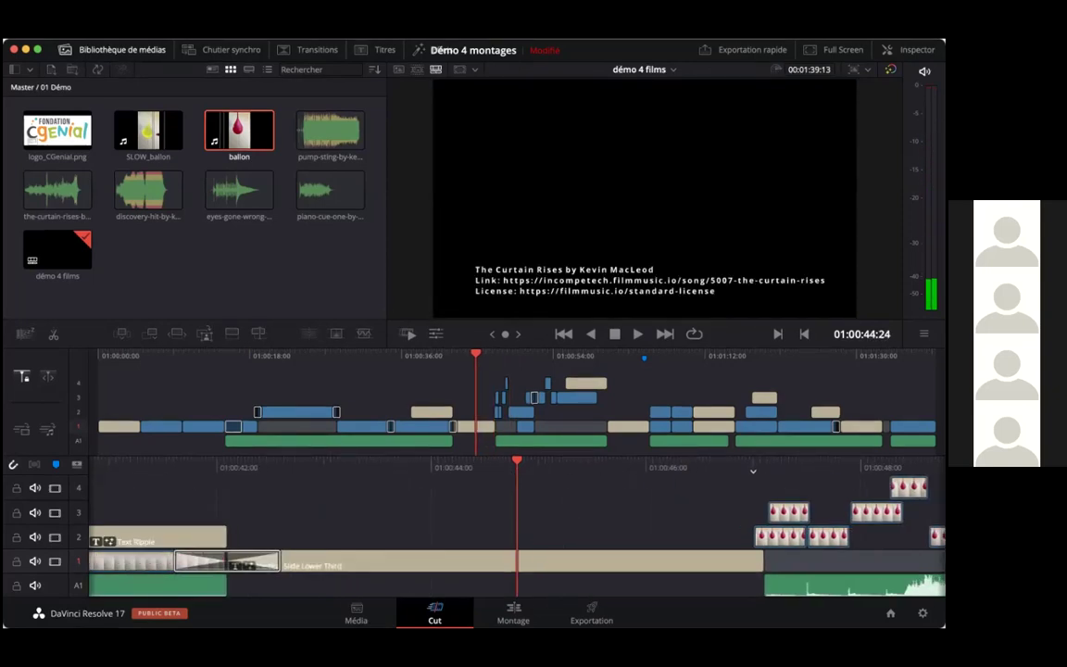
On the Montage page, enlarge the viewer area above the timeline and show the media library.
left_click(513, 615)
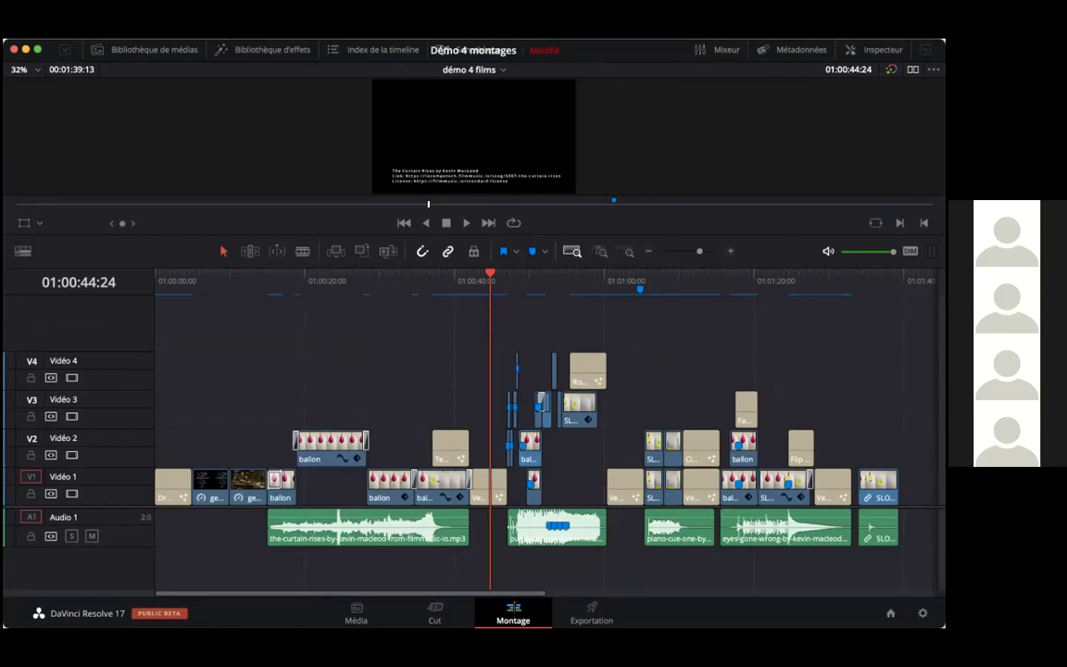
left_click_drag(474, 237, 474, 339)
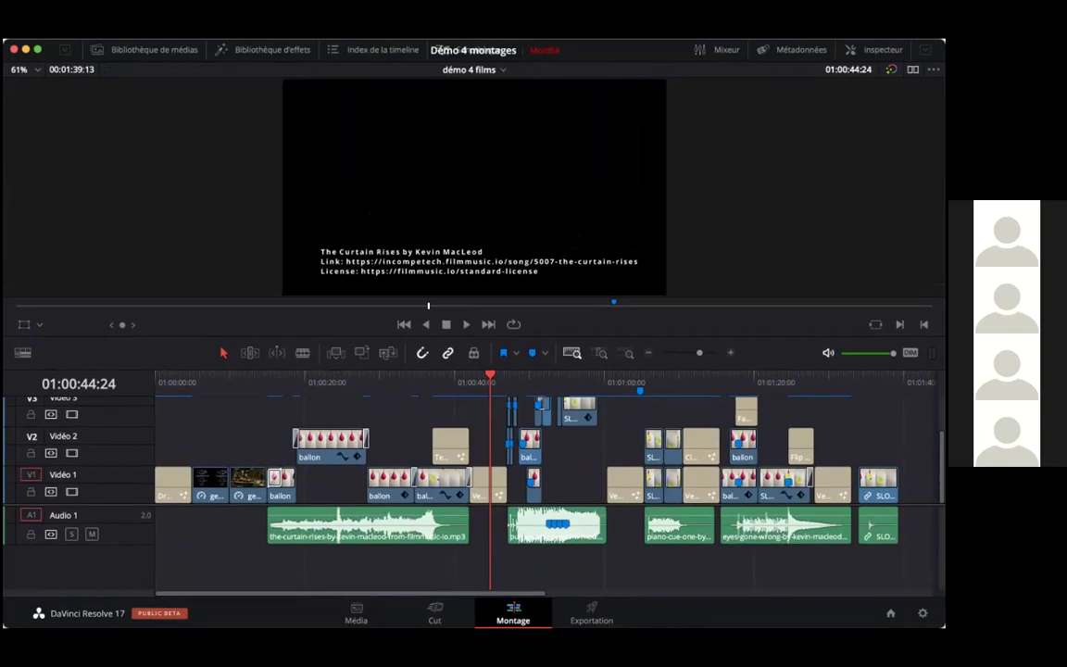
mouse_move(474, 339)
left_mouse_down()
mouse_move(474, 297)
mouse_move(474, 370)
mouse_move(474, 352)
left_mouse_up()
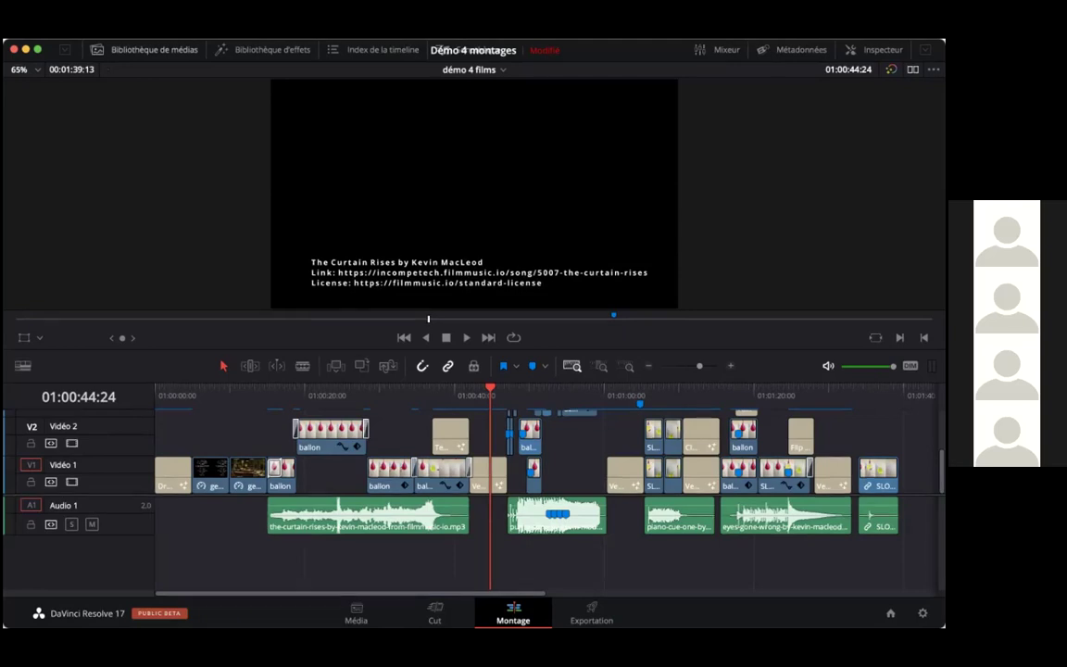
key("super+1")
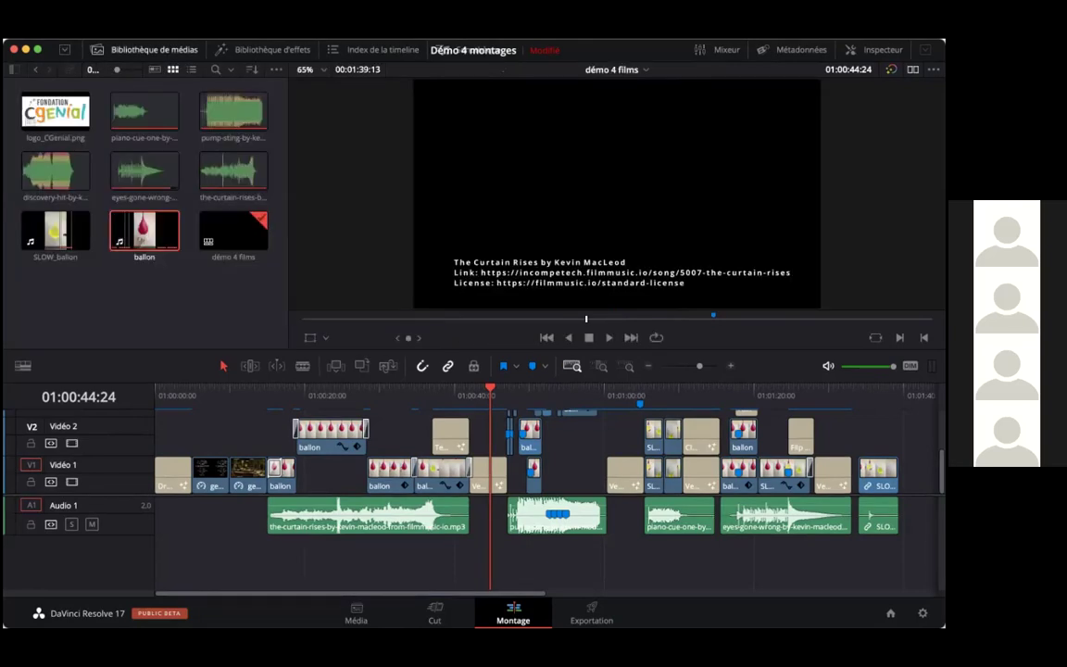
Try placing the piano-cue-one music clip on Audio 1 ahead of the-curtain-rises clip, and delete it.
double_click(98, 106)
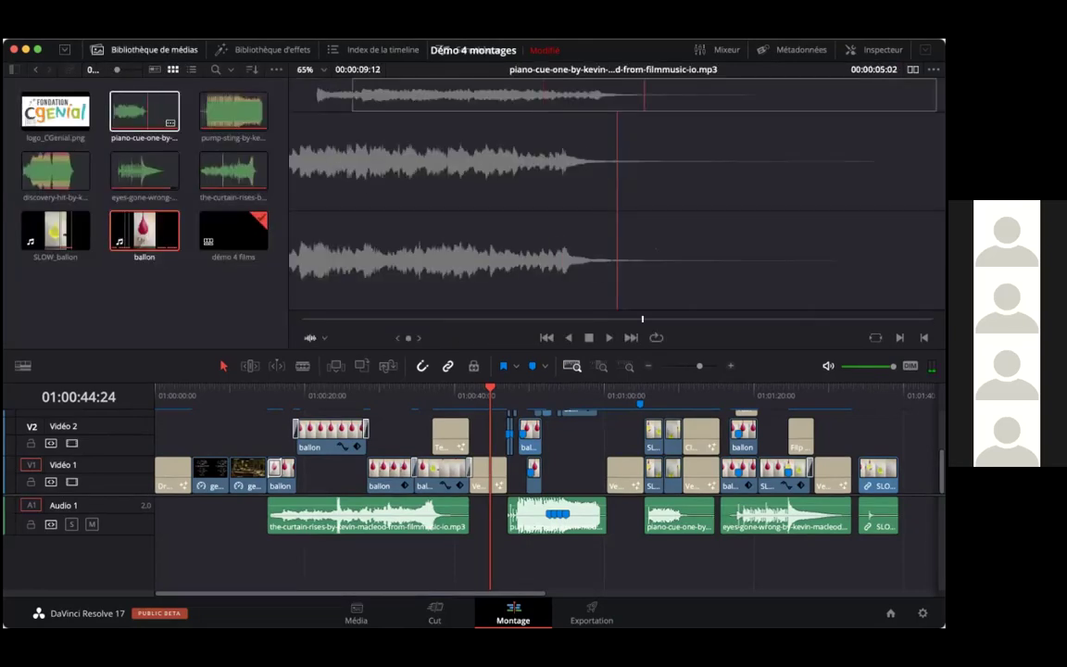
left_click_drag(144, 113, 181, 514)
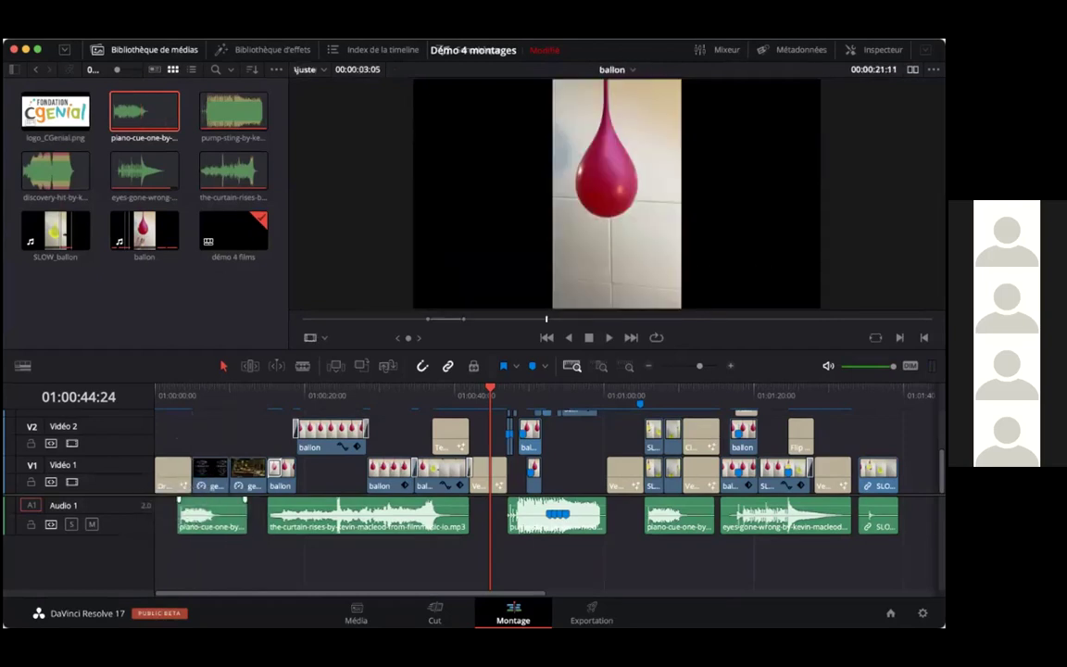
mouse_move(220, 511)
left_mouse_down()
mouse_move(206, 511)
mouse_move(237, 516)
left_mouse_up()
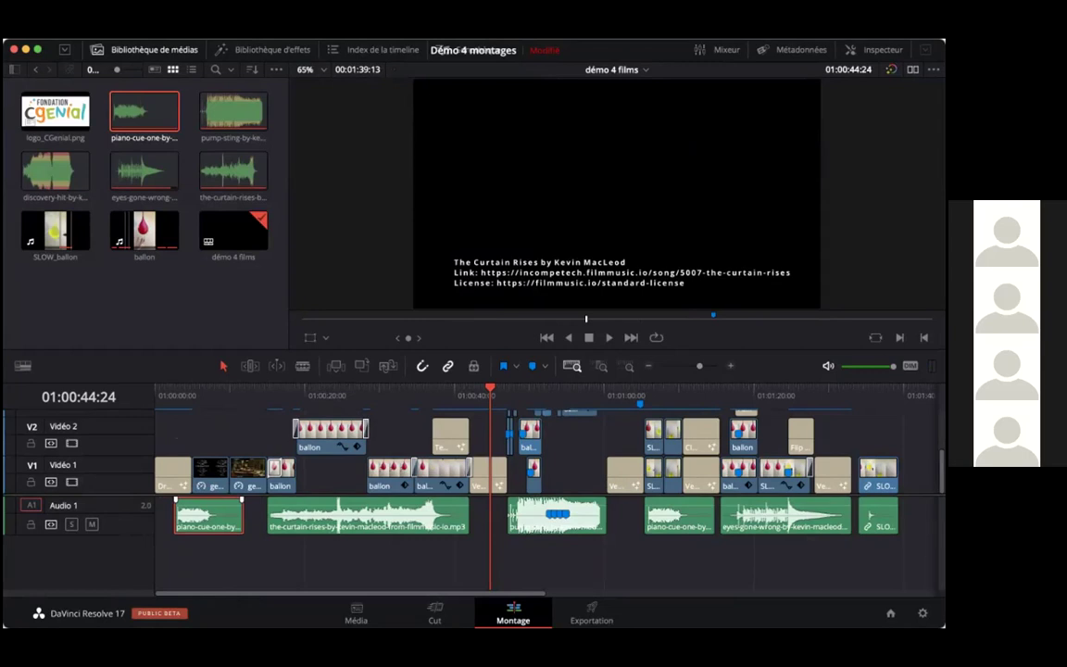
key("Delete")
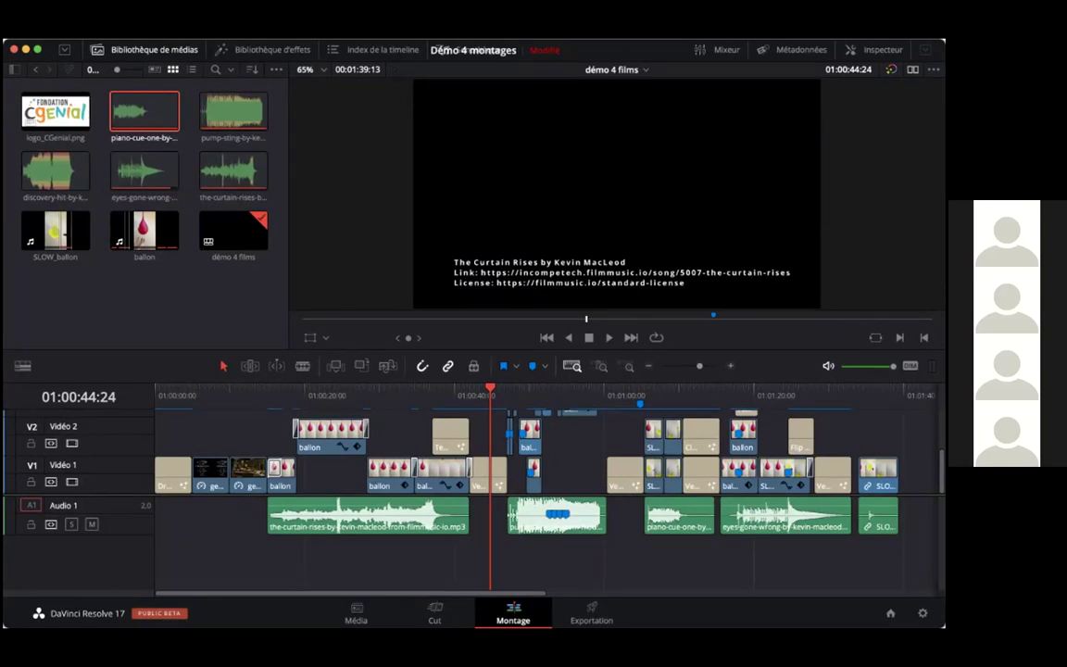
Examine the upper video tracks and place the playhead at 01:00:47:00, at the start of the pump-sting music clip.
scroll(546, 453, "up", 2)
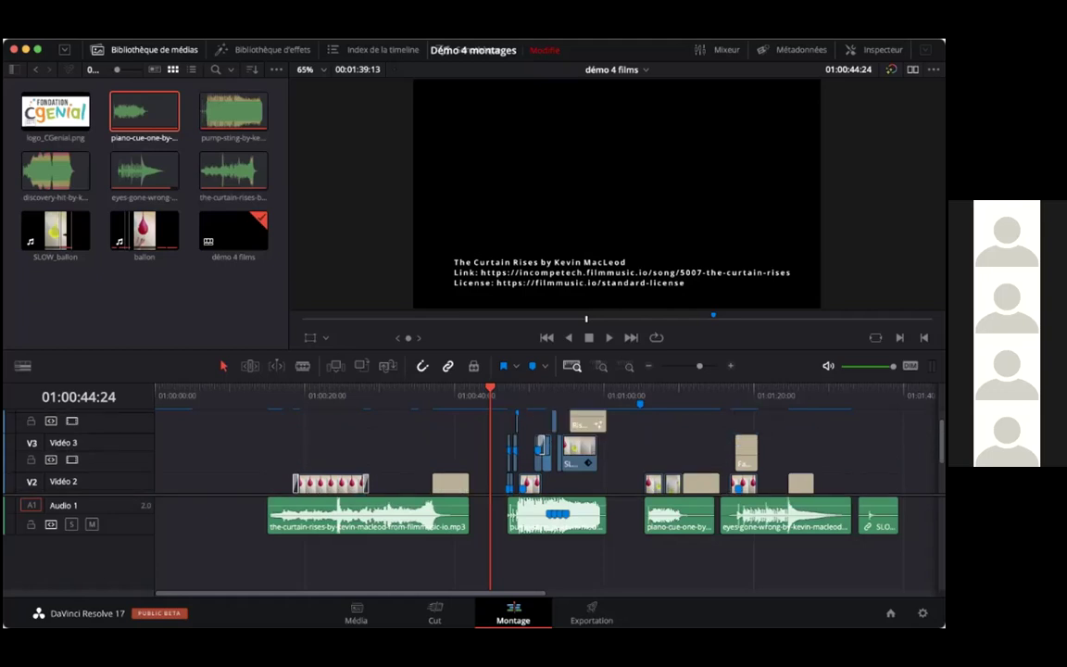
scroll(547, 454, "up", 1)
scroll(546, 453, "down", 3)
scroll(546, 454, "up", 1)
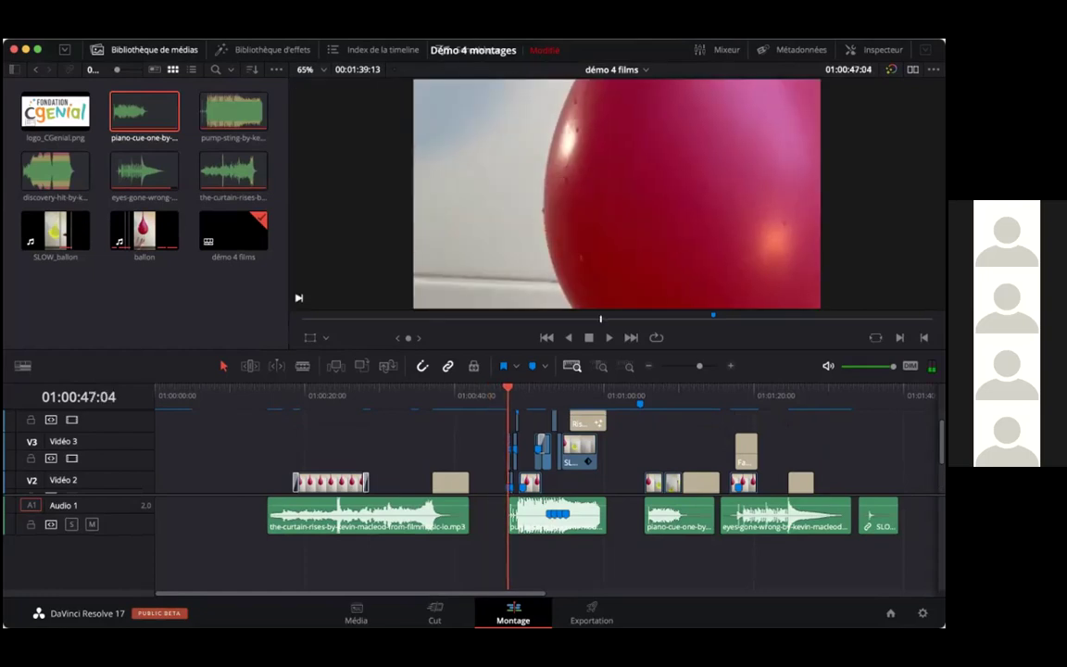
key("Up")
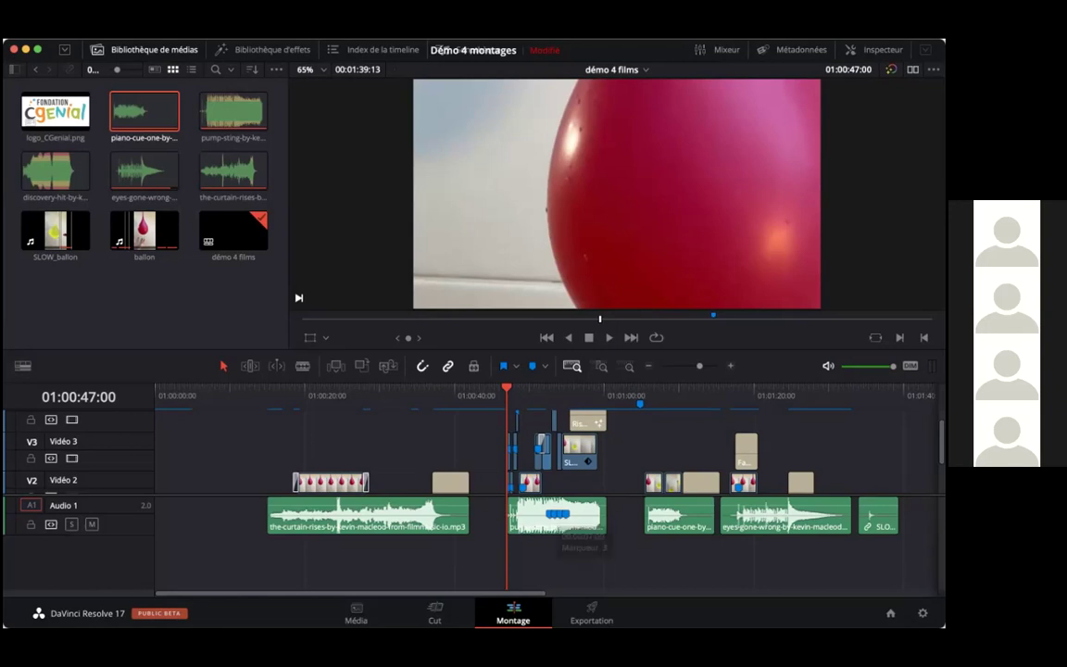
Look over the Exportation page settings and the Media page contents of the 02 Vidéo projet and 01 Démo bins.
left_click(591, 613)
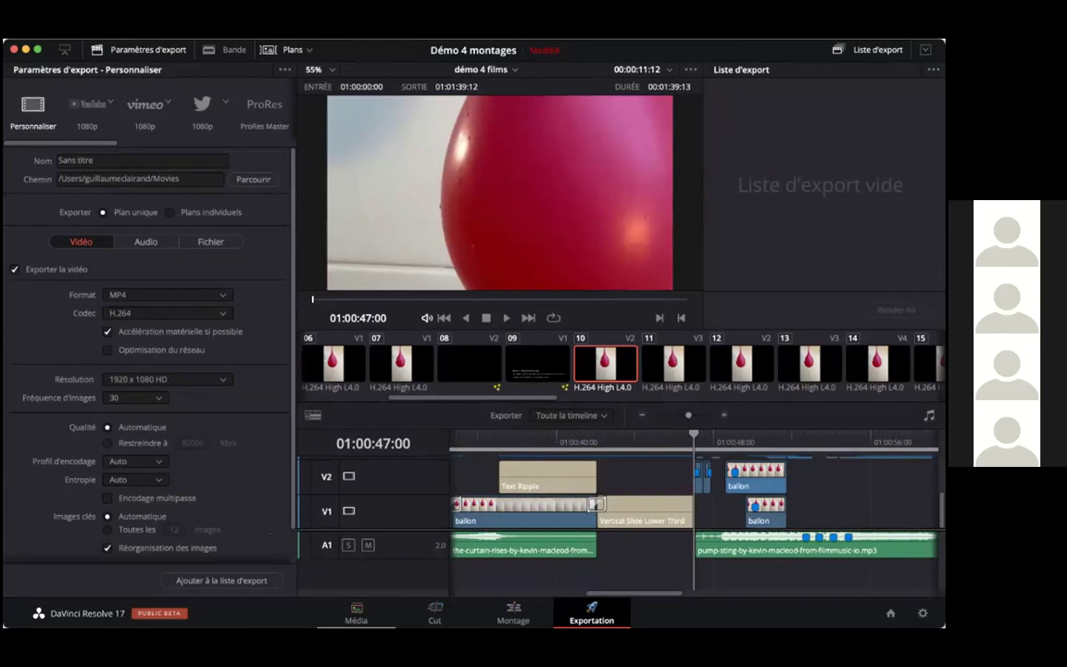
left_click(357, 612)
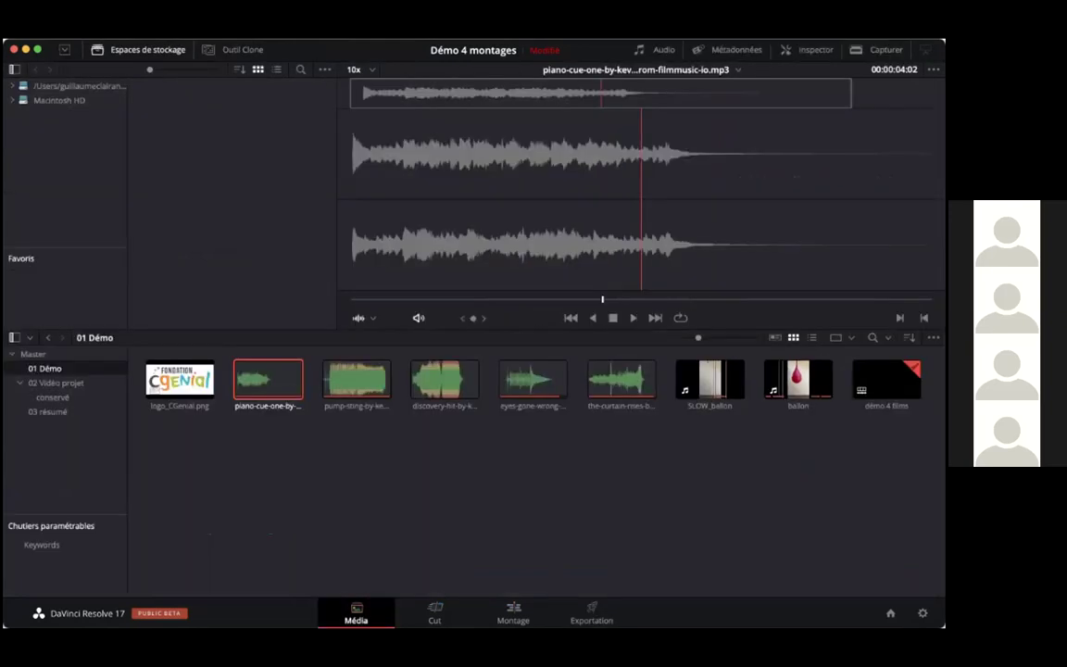
left_click(57, 382)
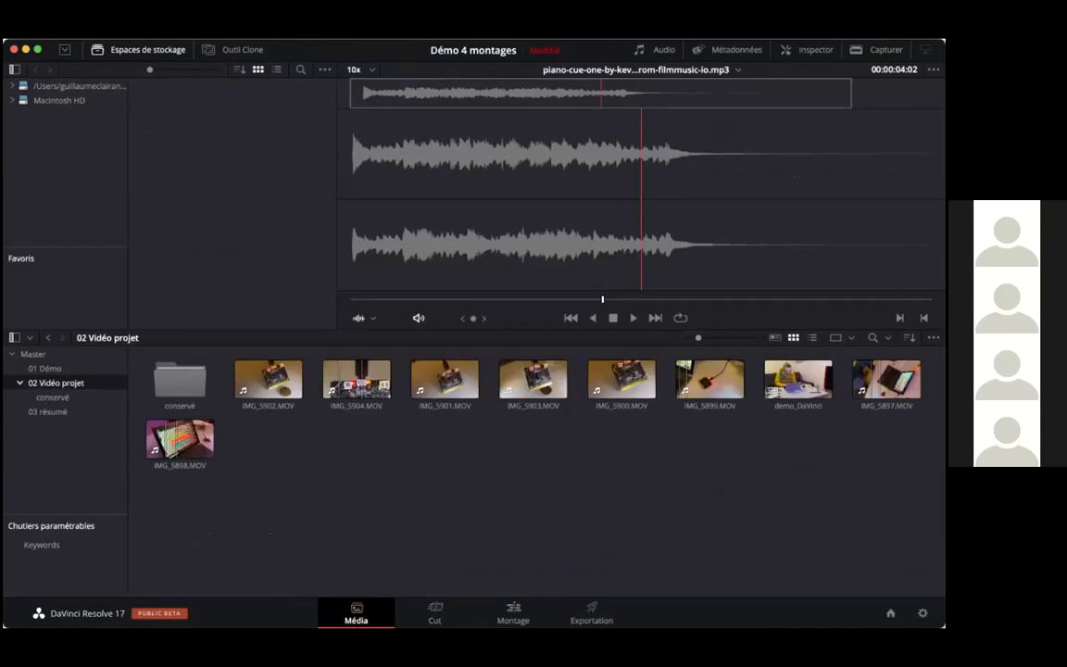
left_click(44, 368)
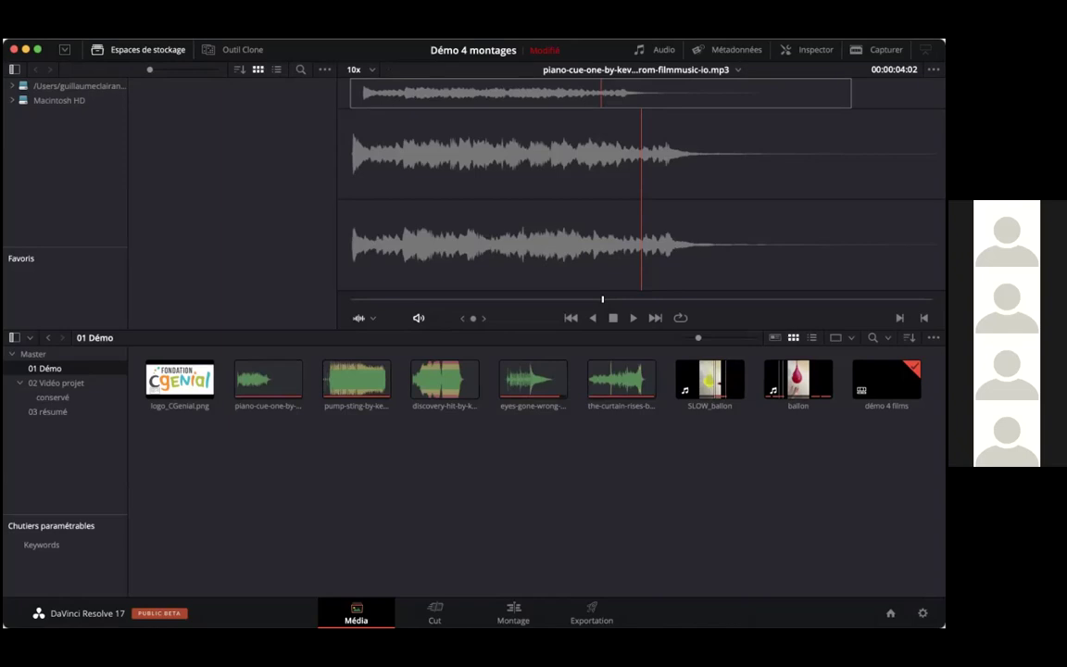
Open the demo_DaVinci timeline from the 02 Vidéo projet bin for editing and go to its start.
left_click(56, 382)
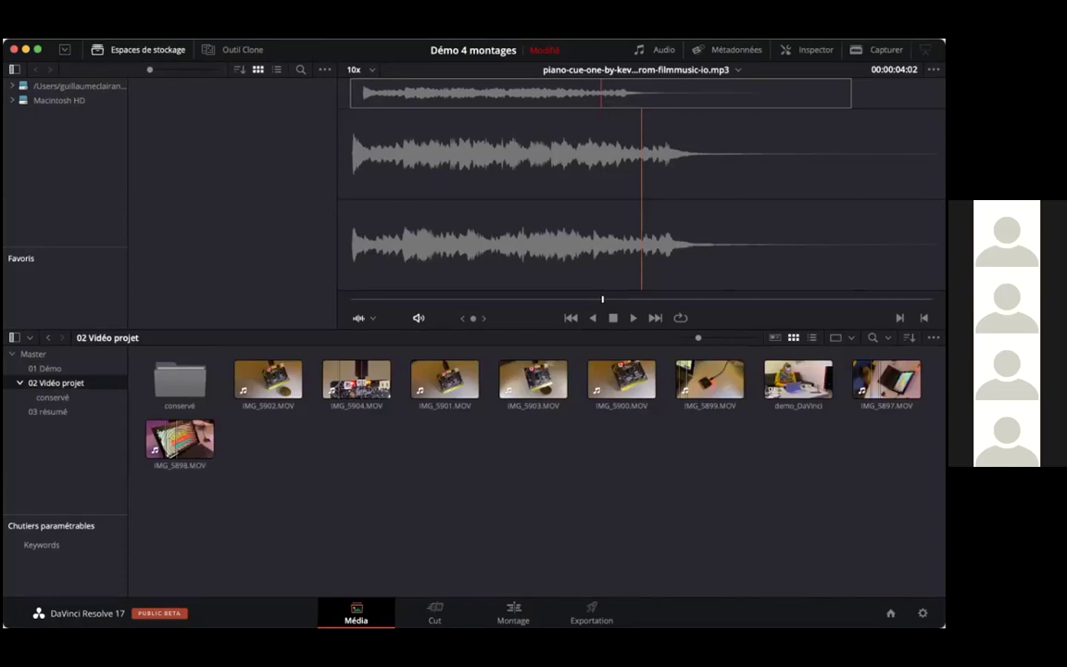
left_click(798, 381)
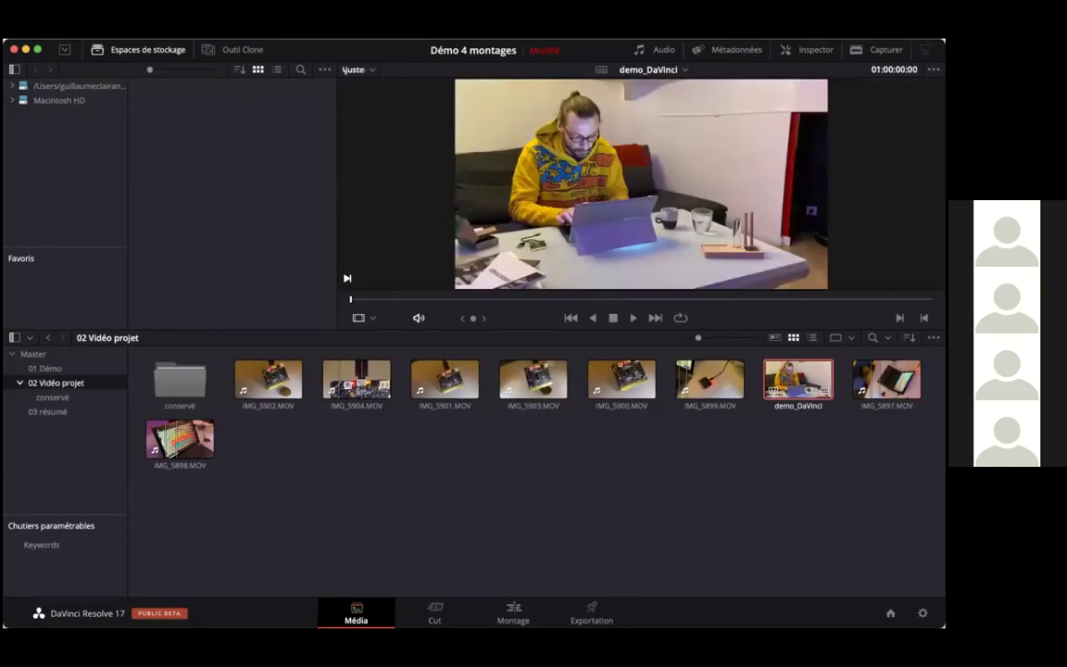
double_click(798, 381)
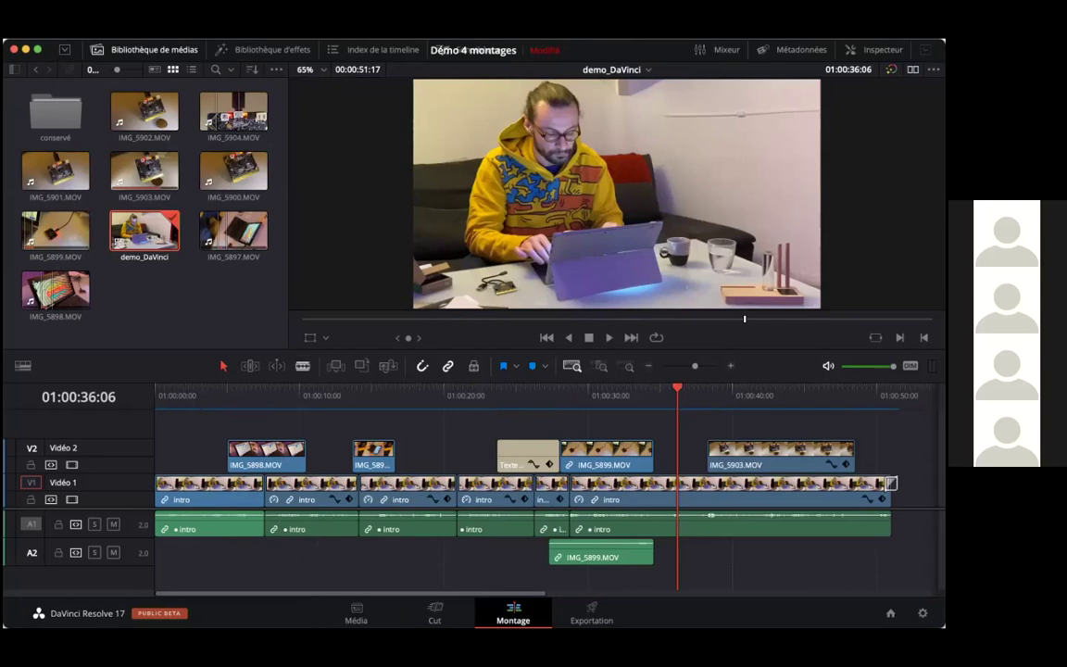
key("Home")
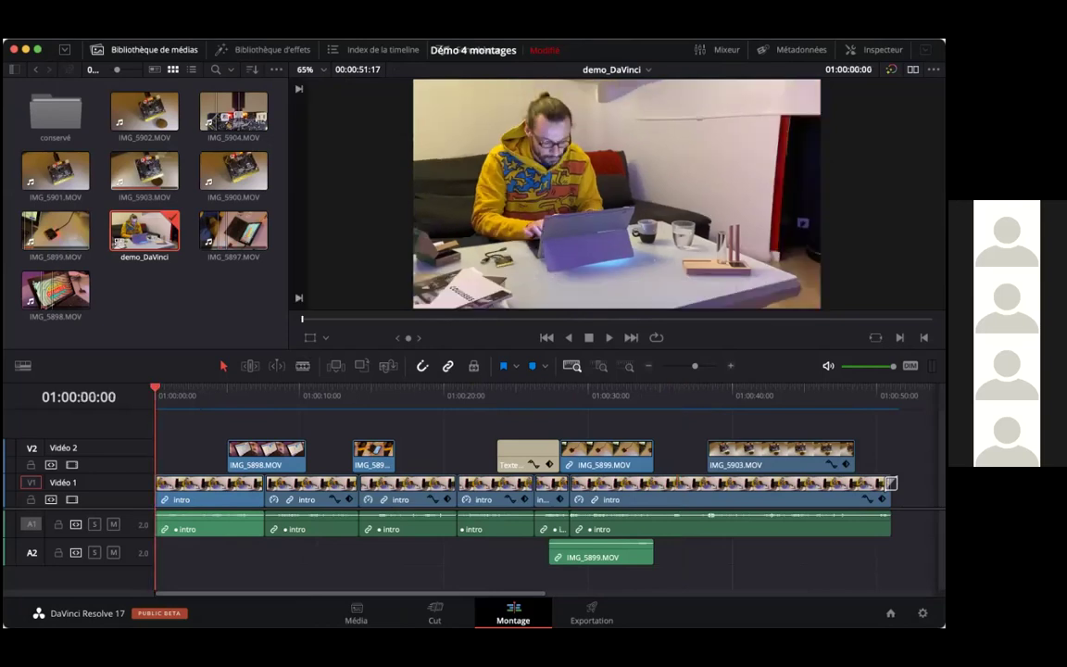
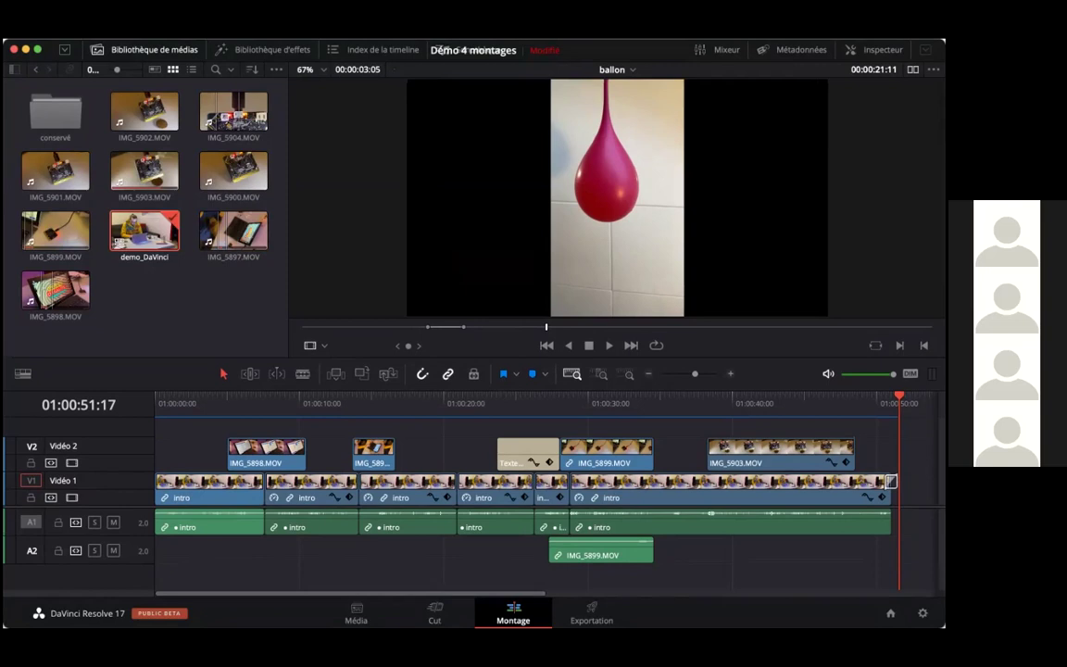
Set the zoom of the source viewer showing the ballon clip to Ajuster.
left_click(311, 84)
left_click(144, 168)
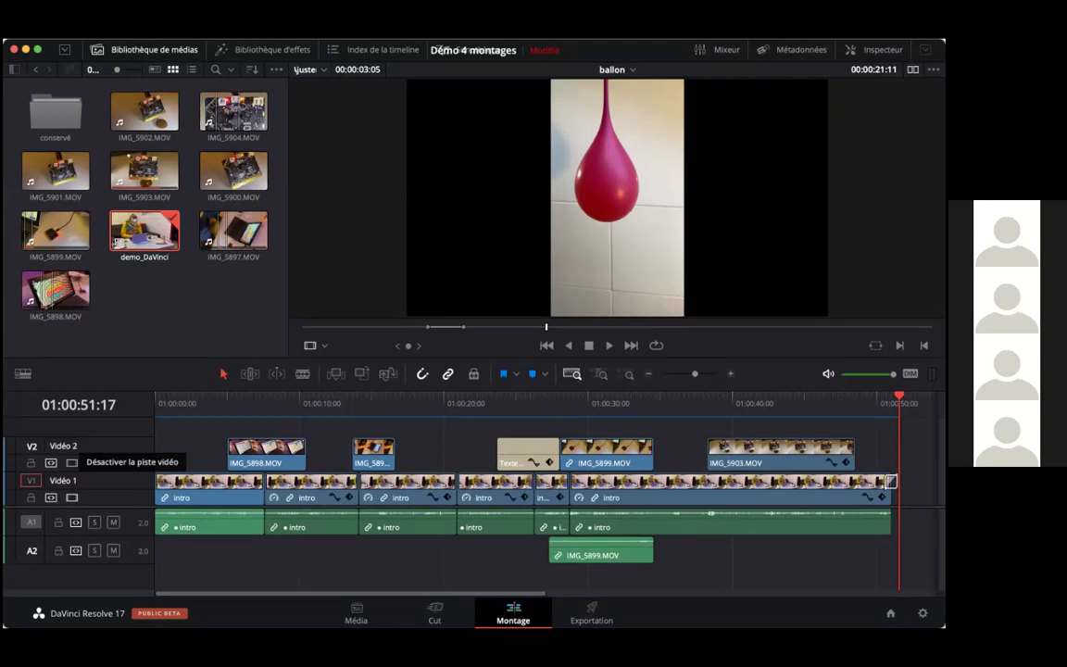
Disable the Vidéo 2 track of the demo_DaVinci timeline and enlarge the viewer with the playhead back at the start.
left_click(72, 462)
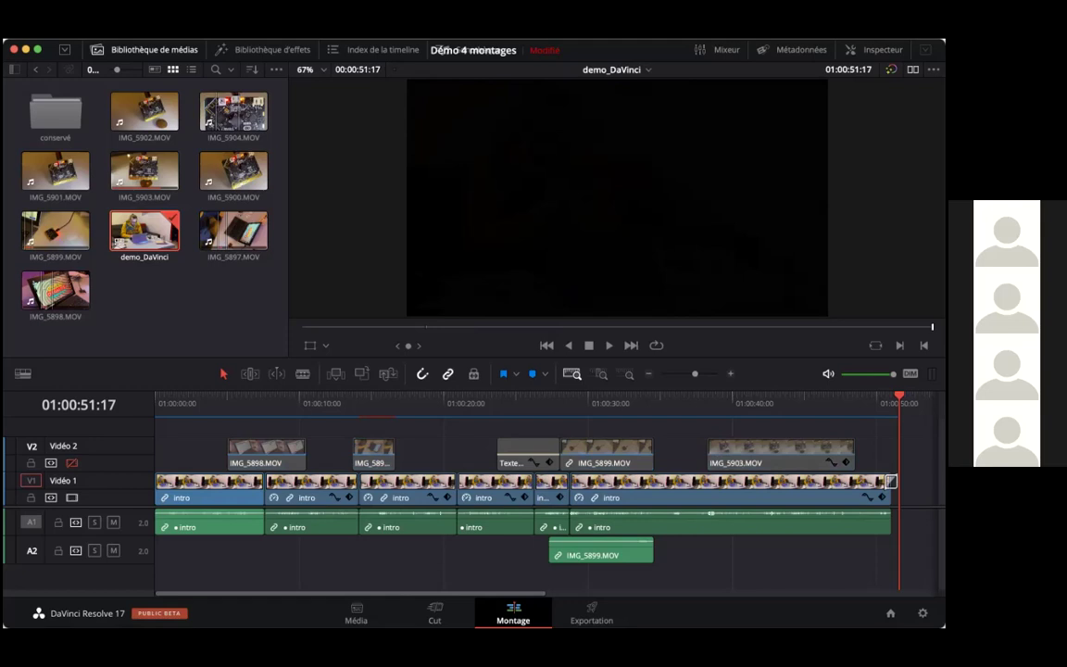
key("Home")
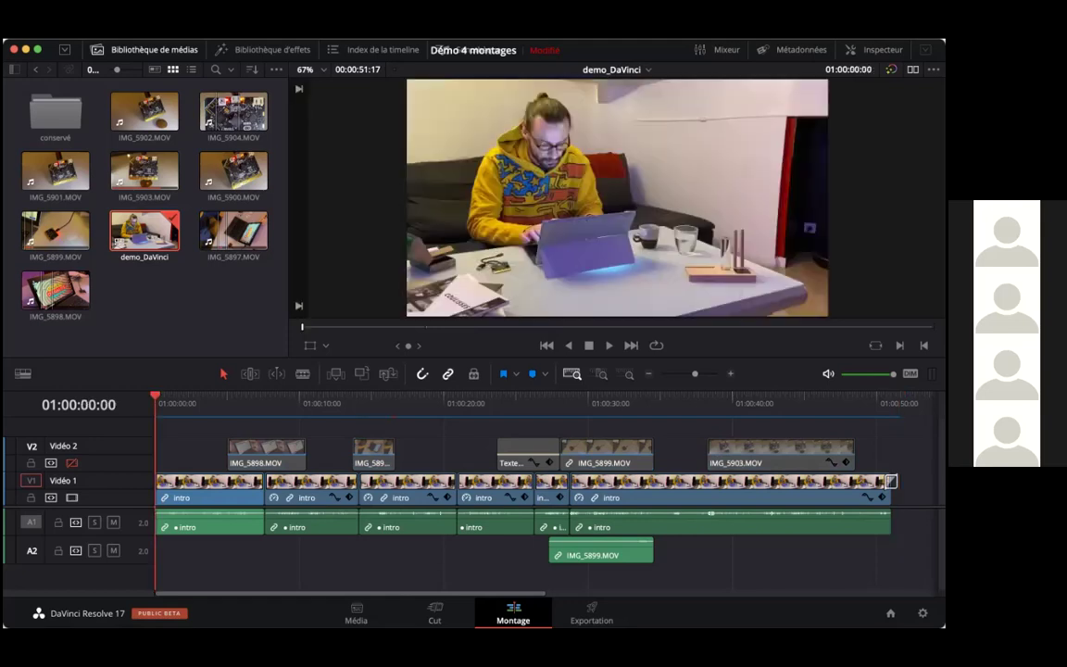
left_click_drag(474, 357, 474, 450)
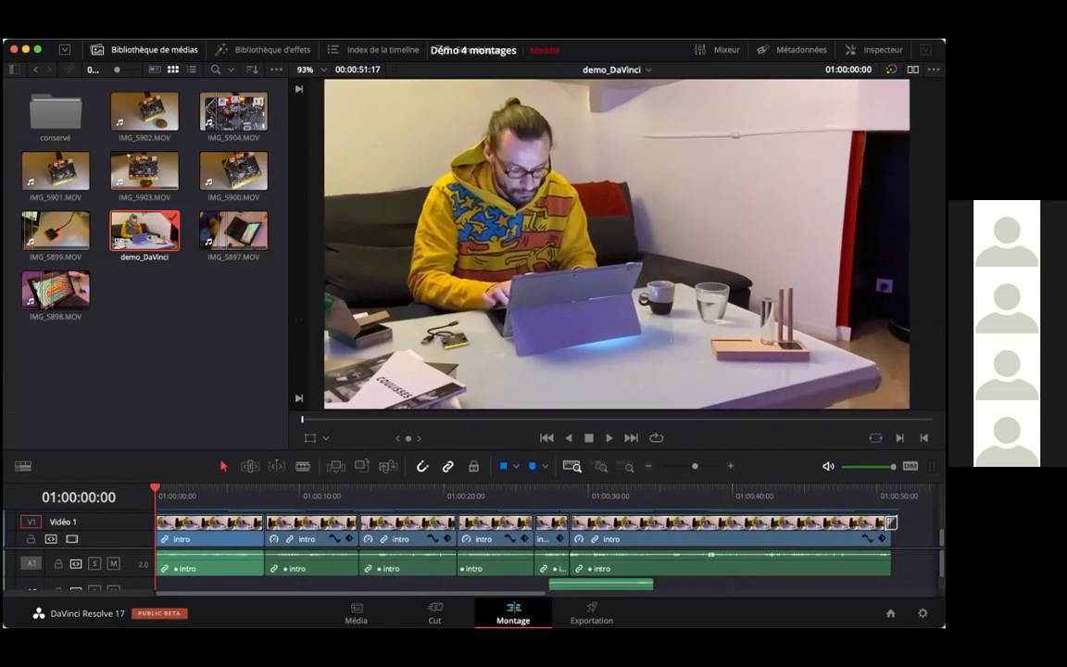
Play the demo_DaVinci timeline at double speed from its start to its end, then replay its opening seconds.
mouse_move(155, 489)
left_mouse_down()
mouse_move(216, 488)
mouse_move(155, 489)
left_mouse_up()
key("l")
key("l")
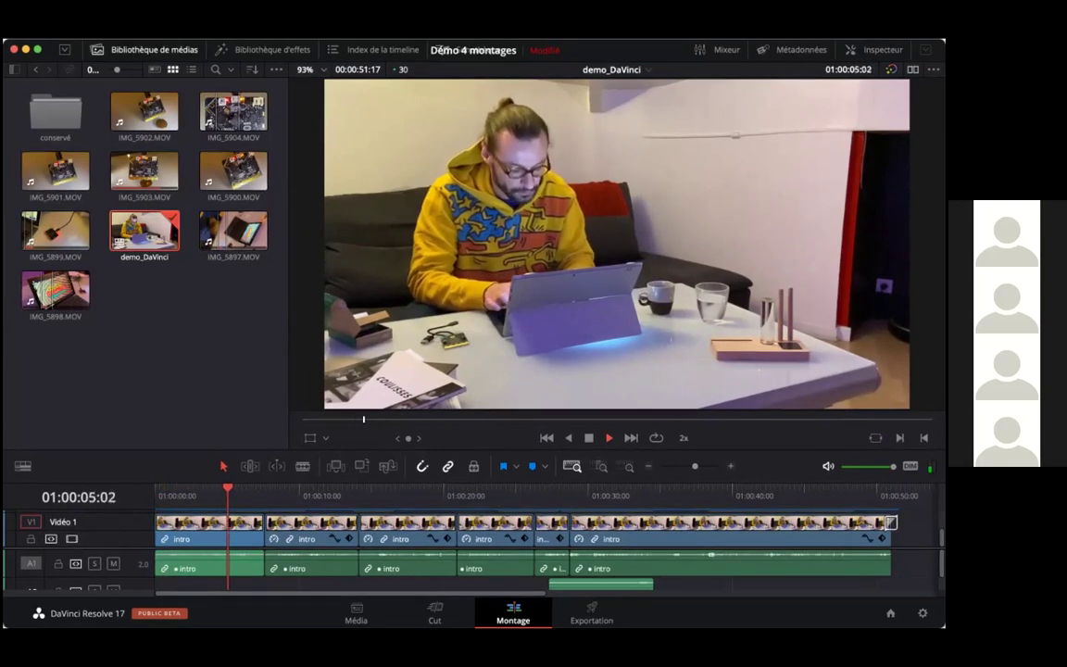
key("l")
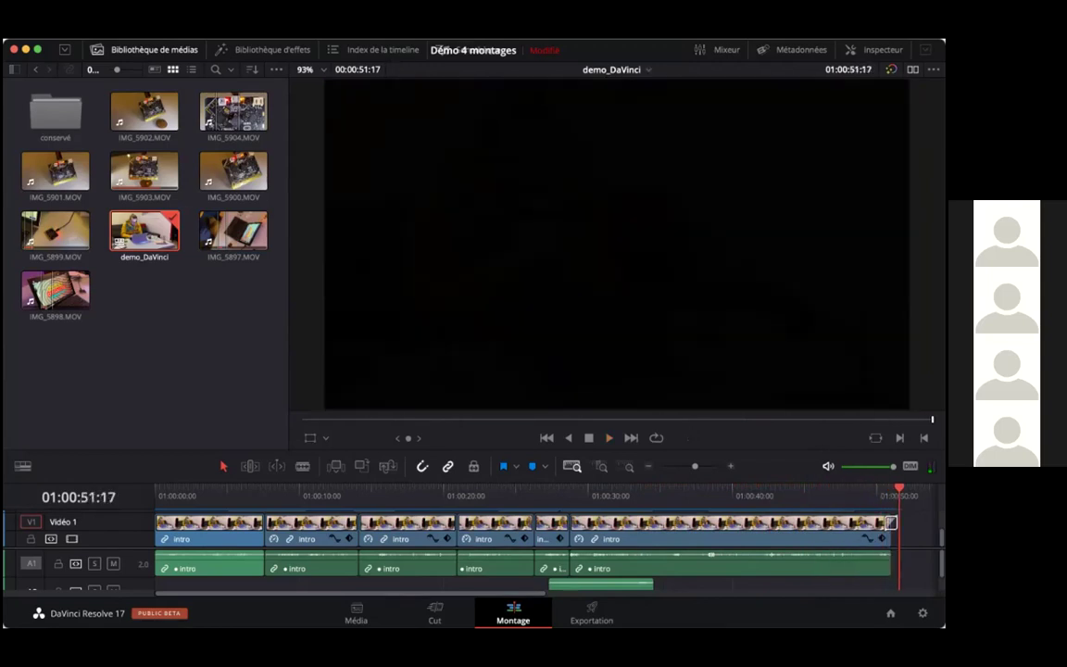
key("space")
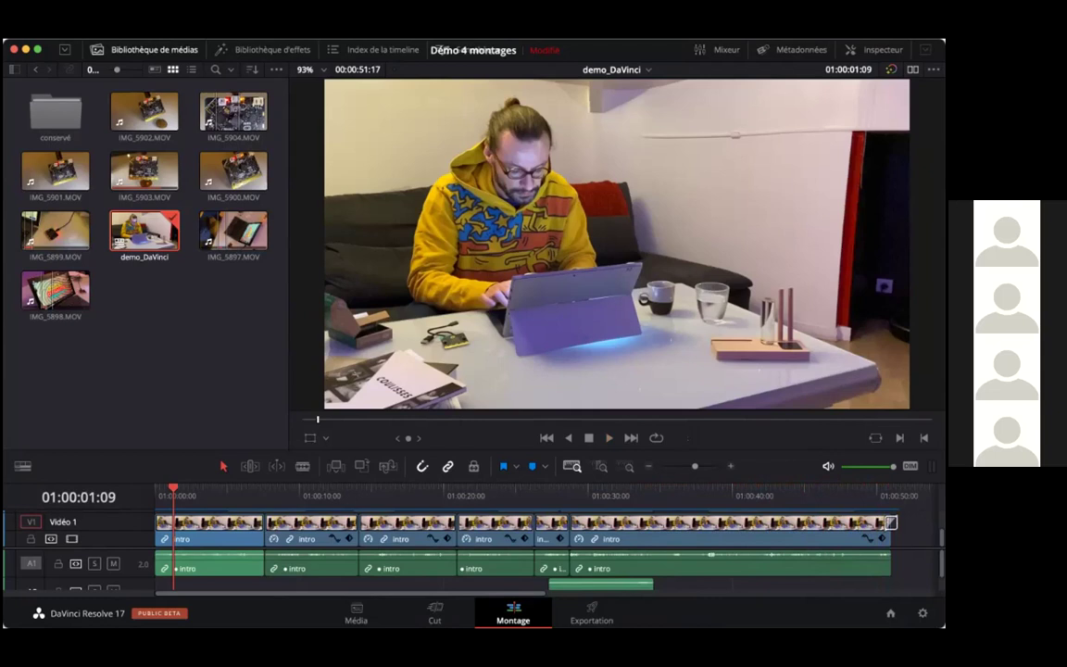
key("Home")
key("space")
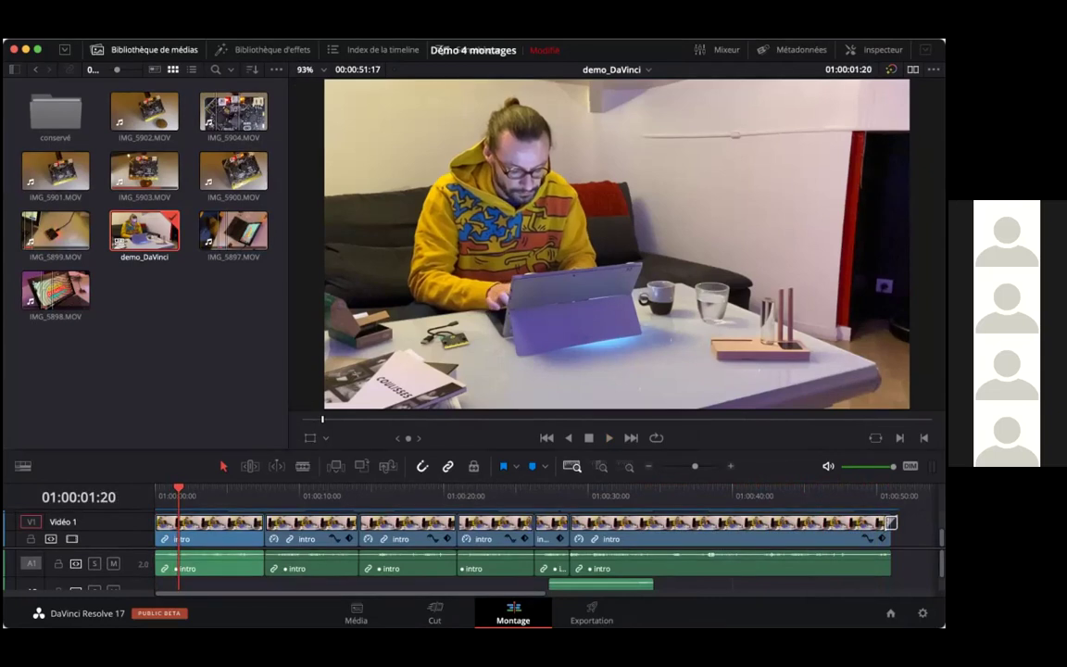
Make the viewer smaller to give the timeline tracks more room, and enable the Vidéo 2 track again.
left_click_drag(519, 451, 519, 399)
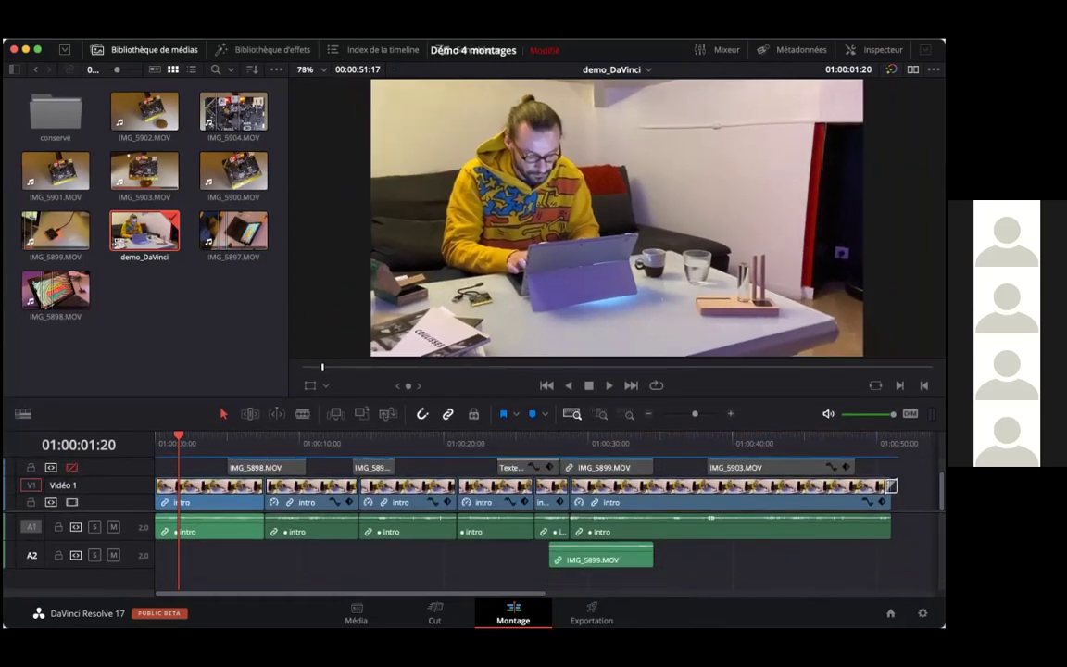
scroll(71, 482, "up", 1)
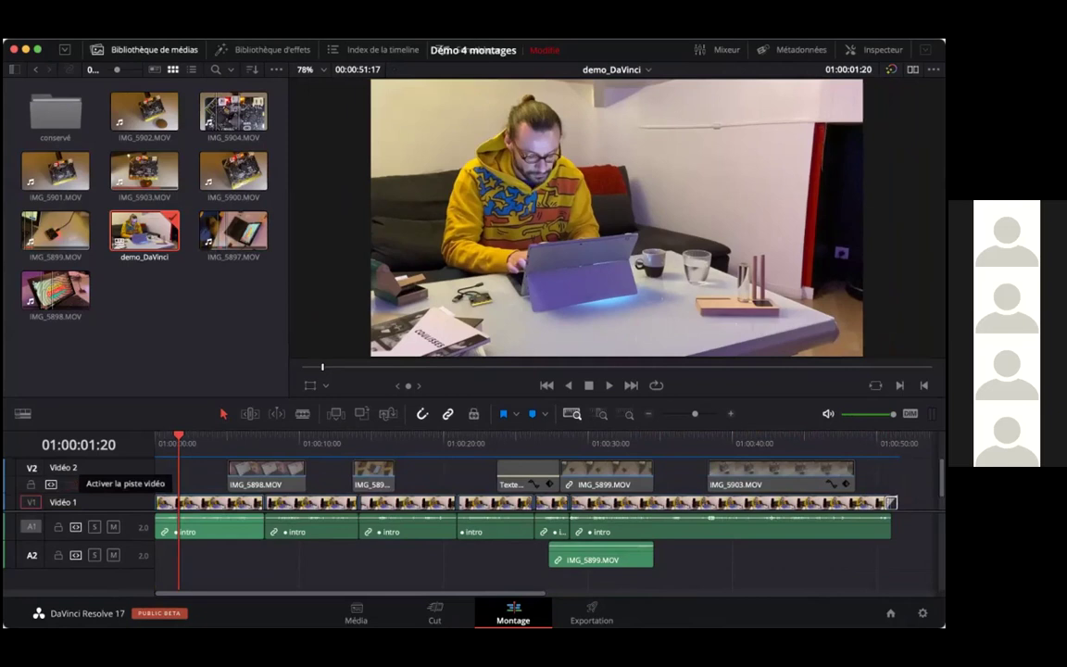
left_click(72, 484)
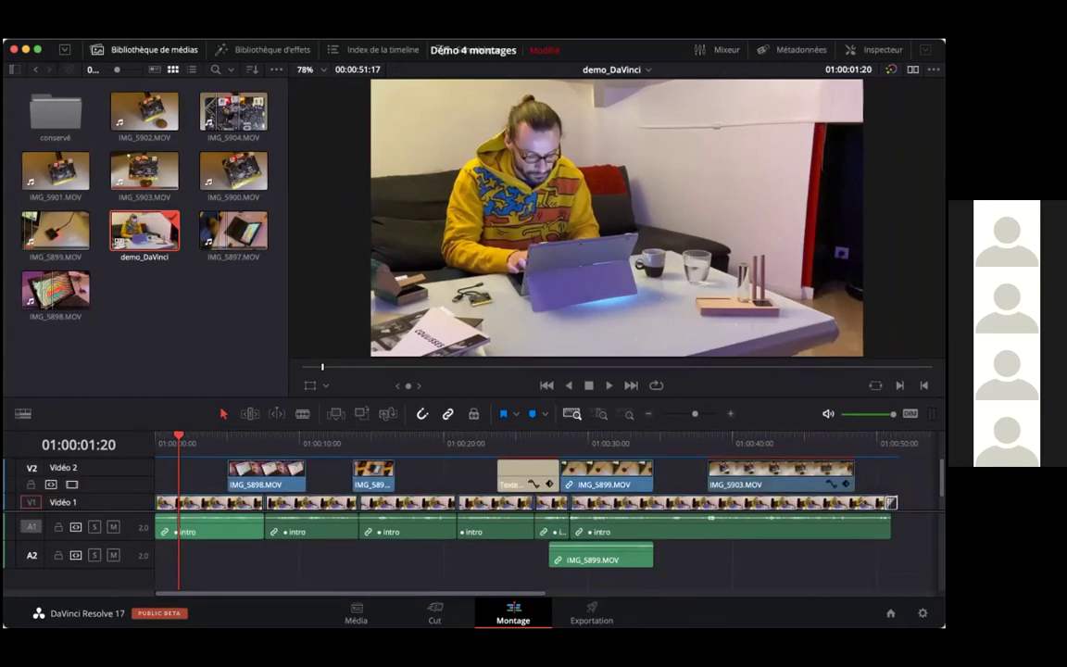
Play the timeline across the IMG_5898.MOV clip on Vidéo 2, then select that clip with the playhead at 01:00:01:14.
left_click(242, 441)
key("Up")
key("space")
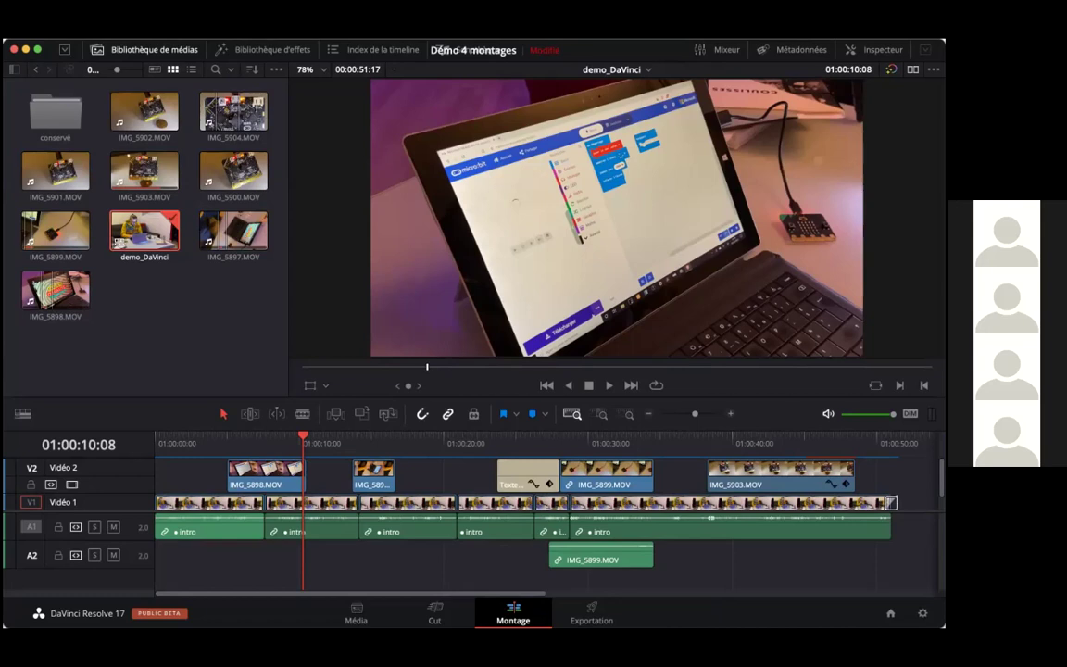
left_click(176, 443)
left_click(265, 474)
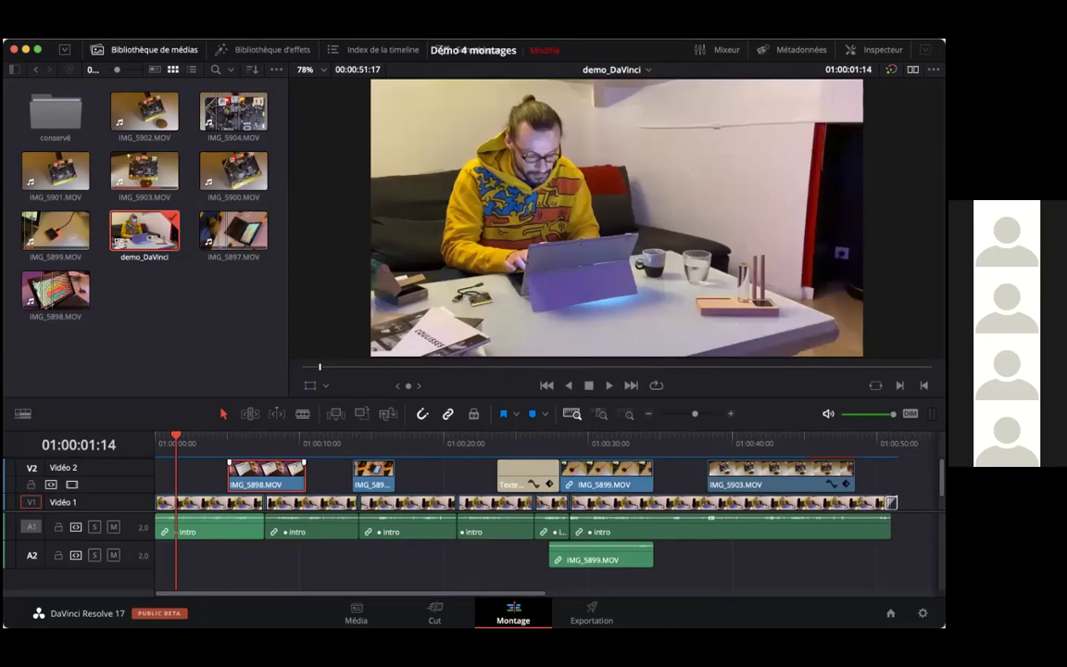
Play the timeline in stretches up to 01:00:34:10 and select the IMG_5899.MOV clip together with its linked audio on A2.
key("space")
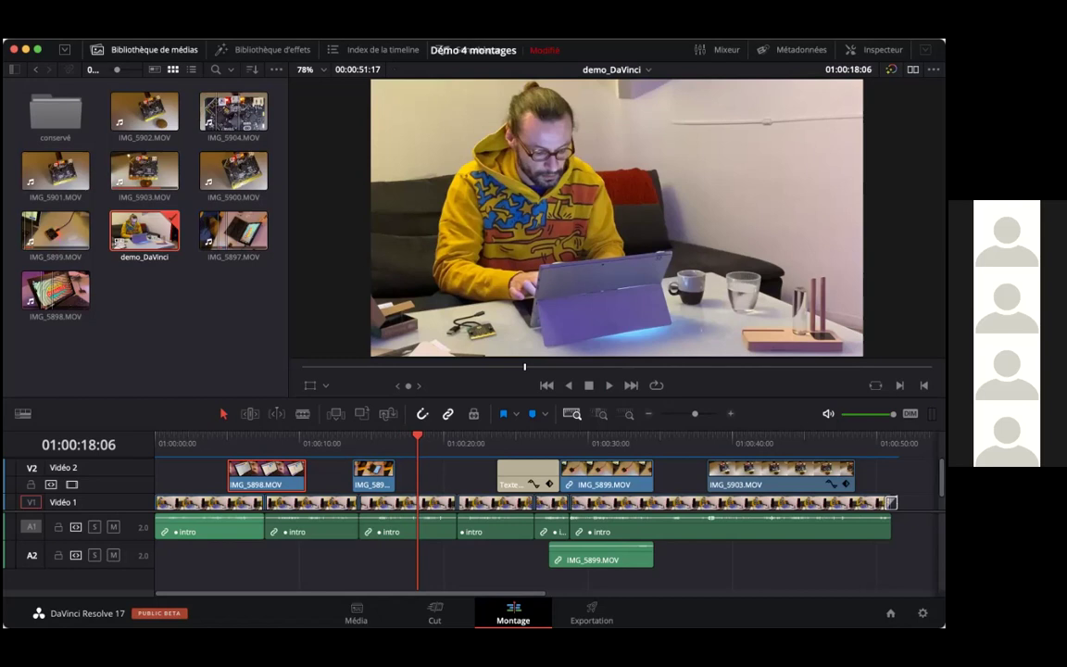
key("space")
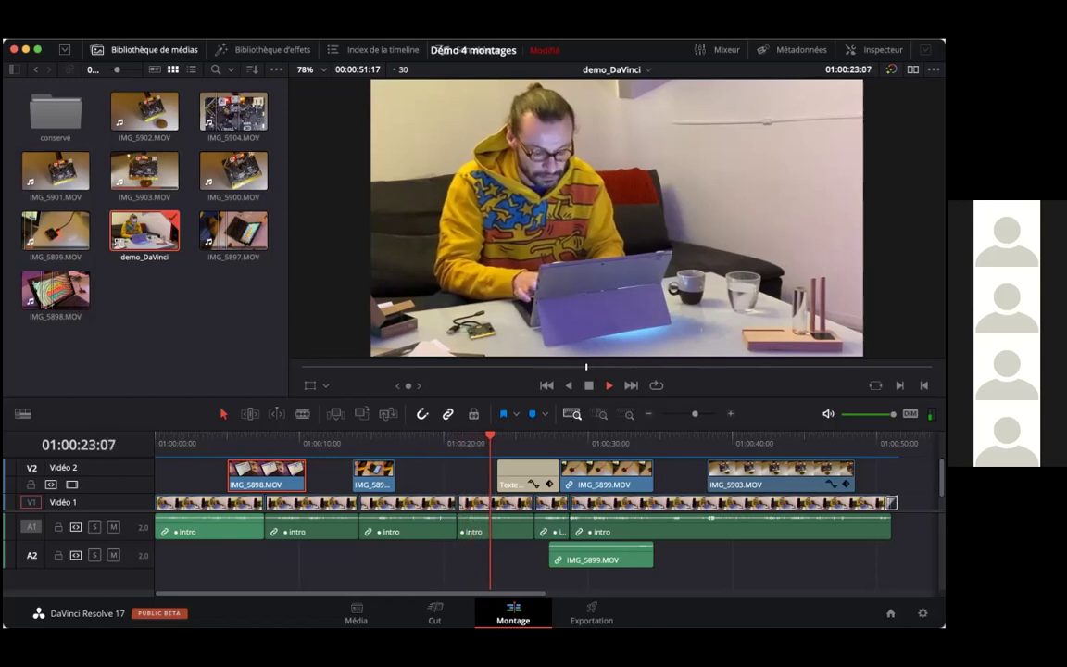
key("space")
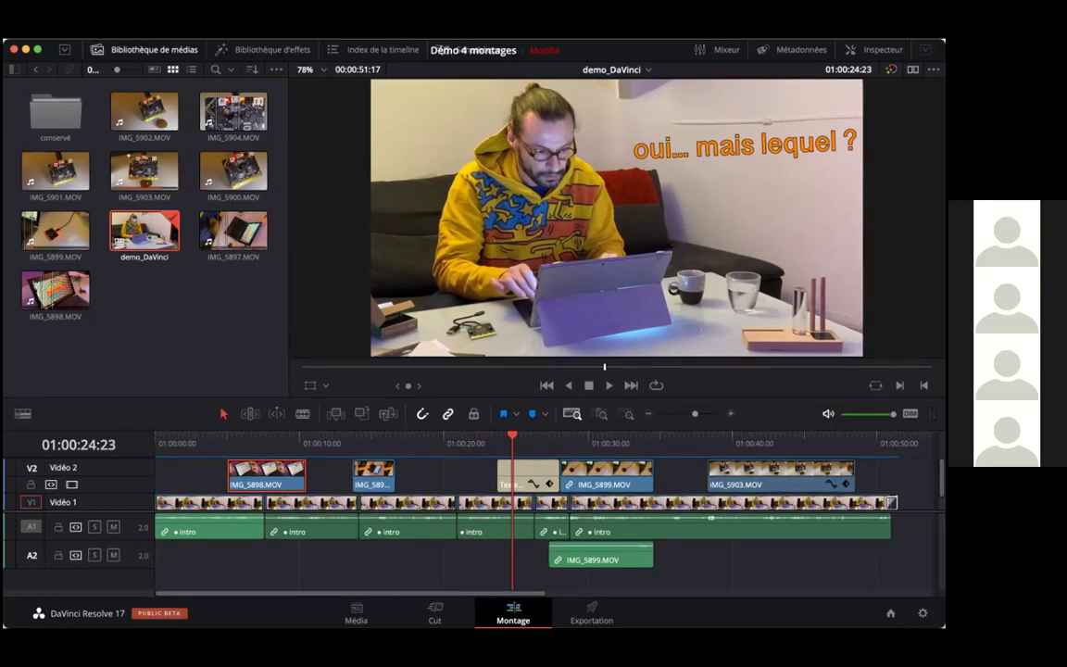
key("space")
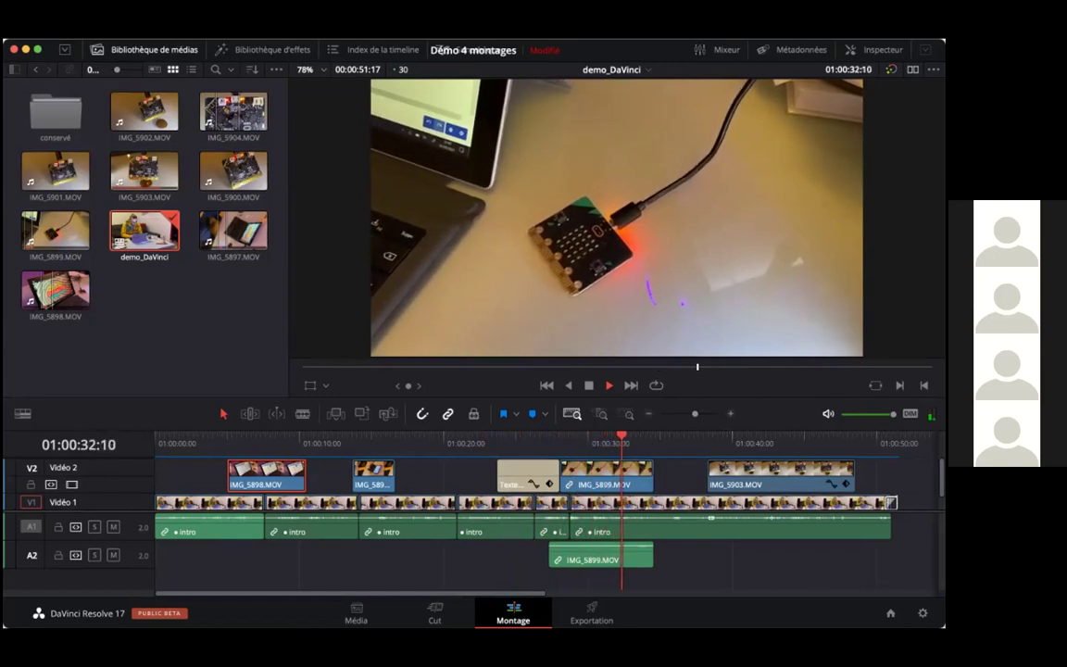
key("space")
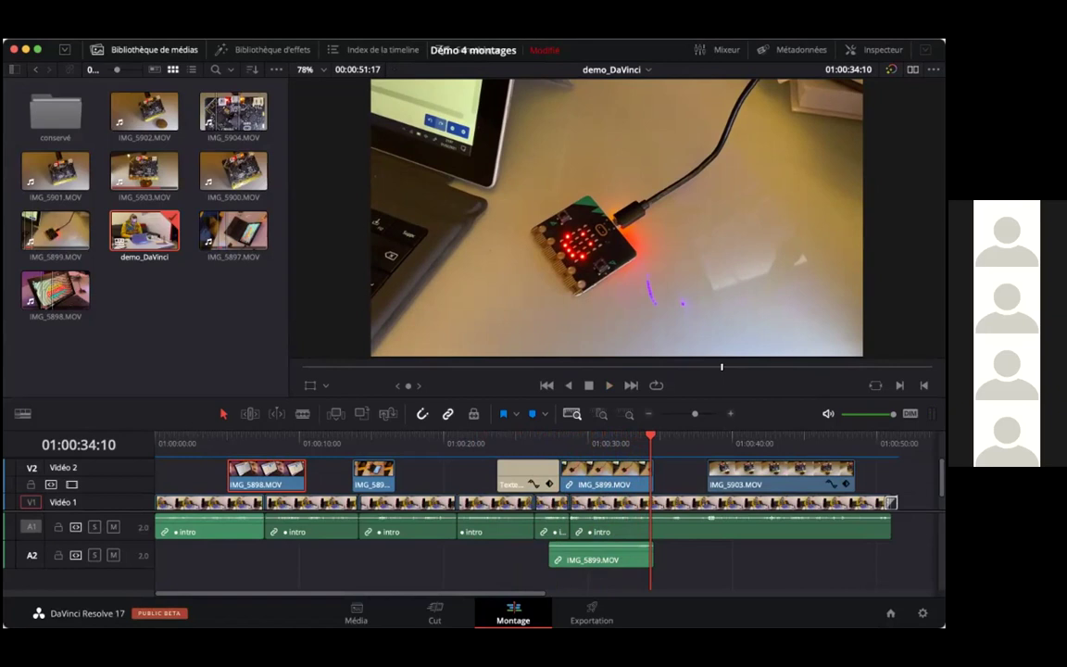
left_click(600, 555)
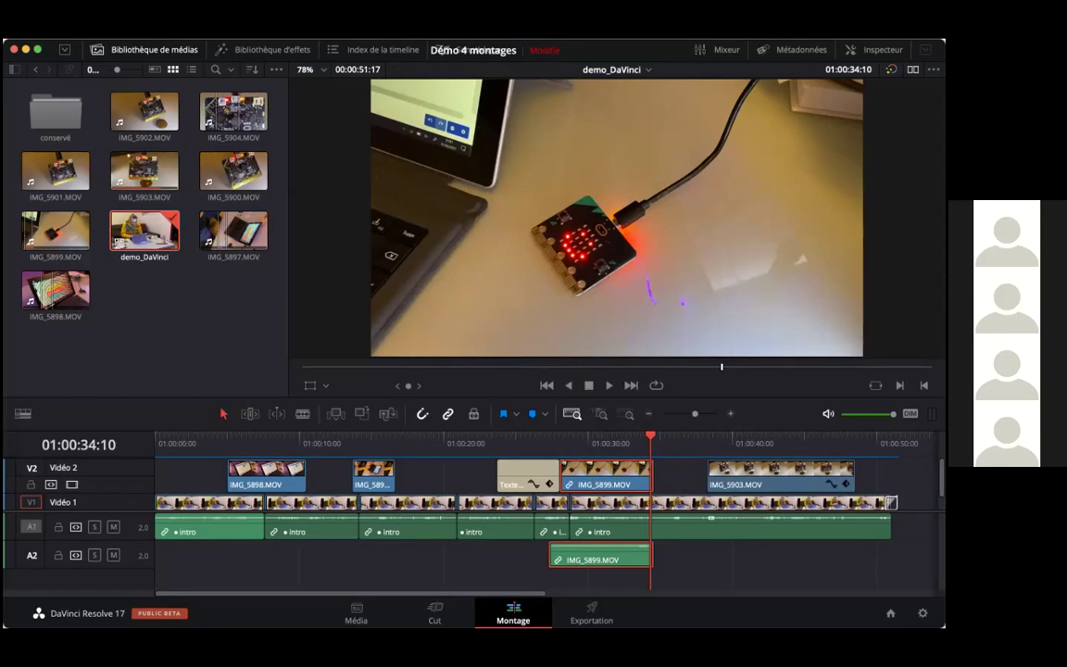
Switch to the Cut page and skim back and forth through the IMG_5898.MOV source clip.
double_click(227, 230)
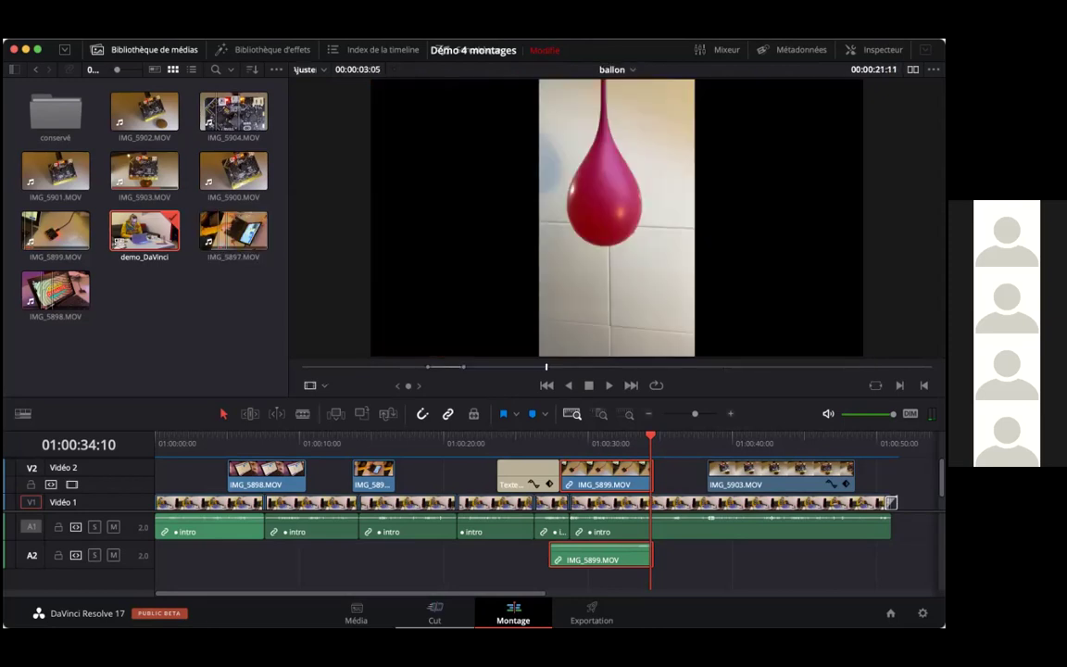
key("shift+3")
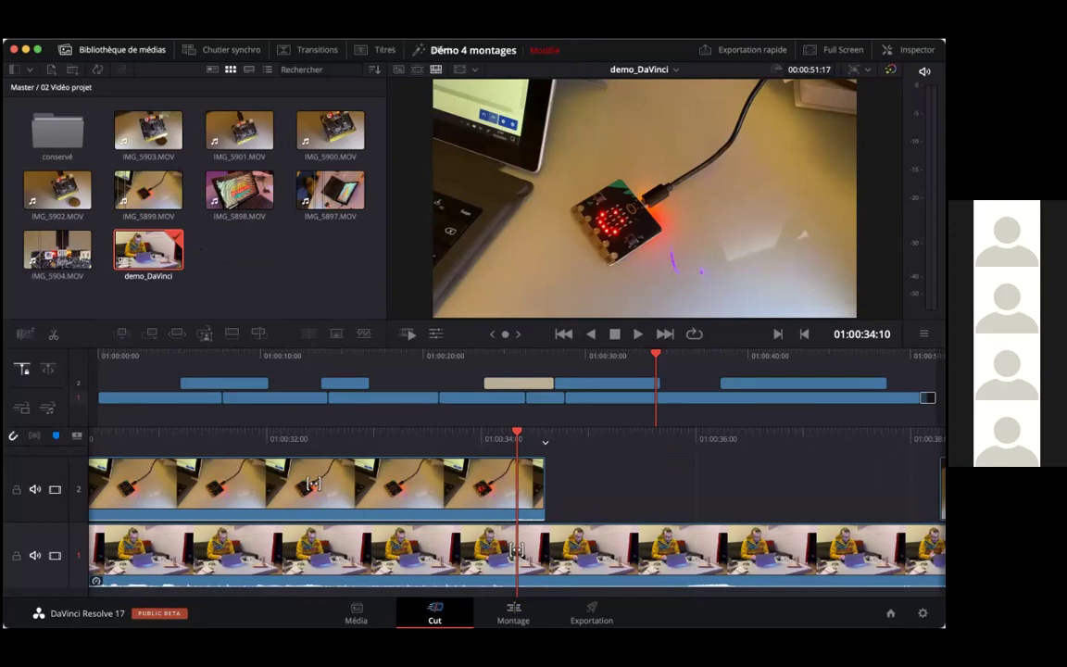
left_click(239, 190)
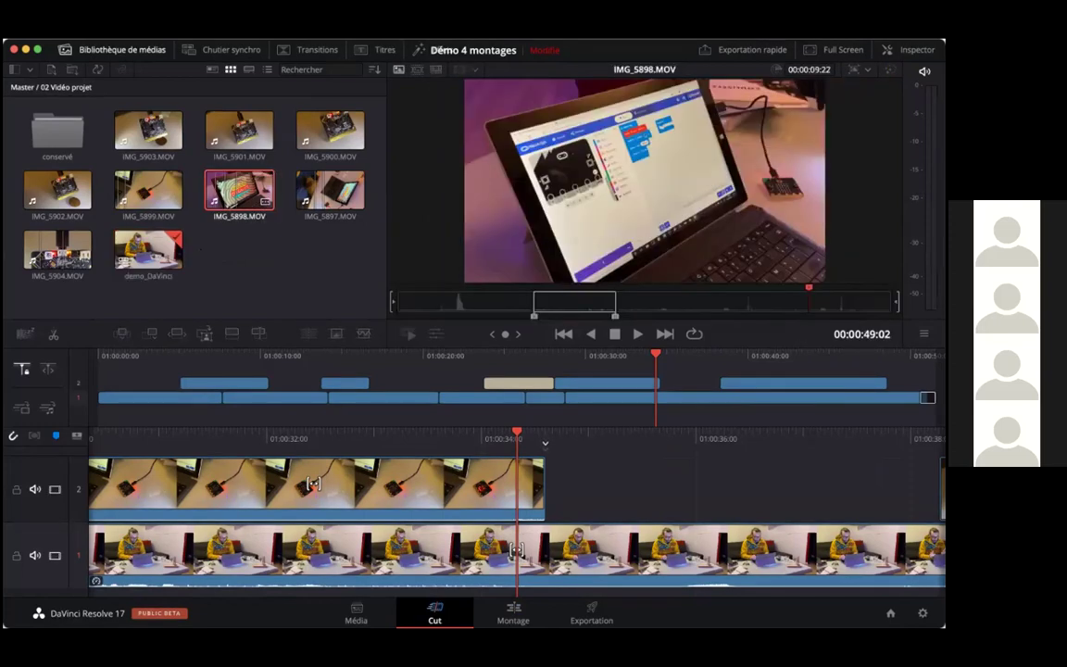
left_click(488, 301)
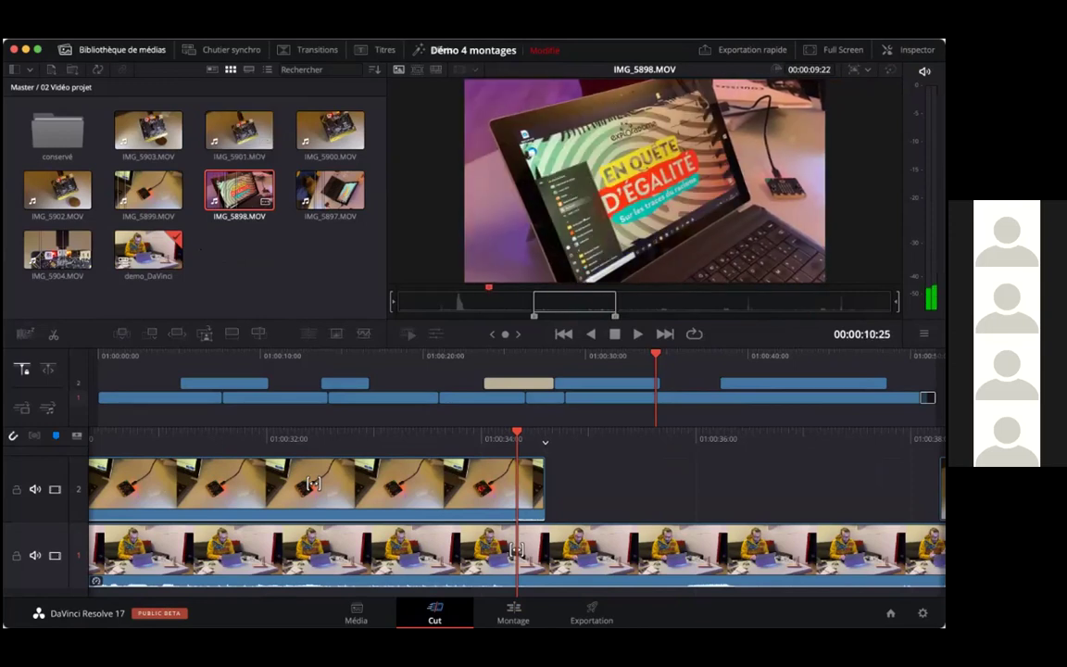
left_click_drag(751, 301, 451, 301)
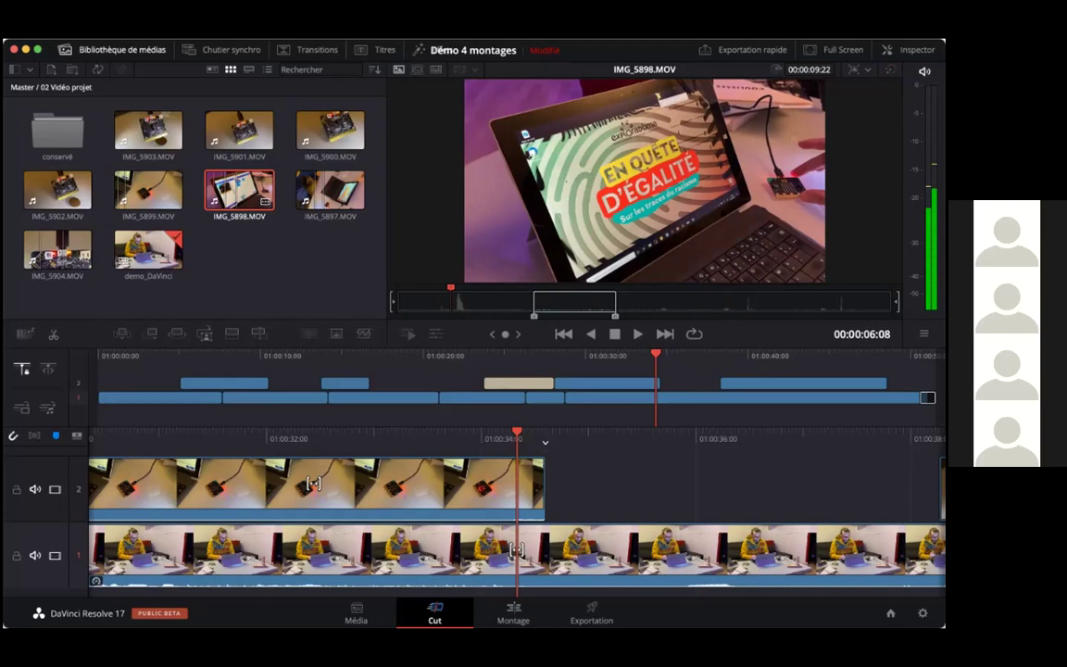
left_click_drag(470, 301, 575, 301)
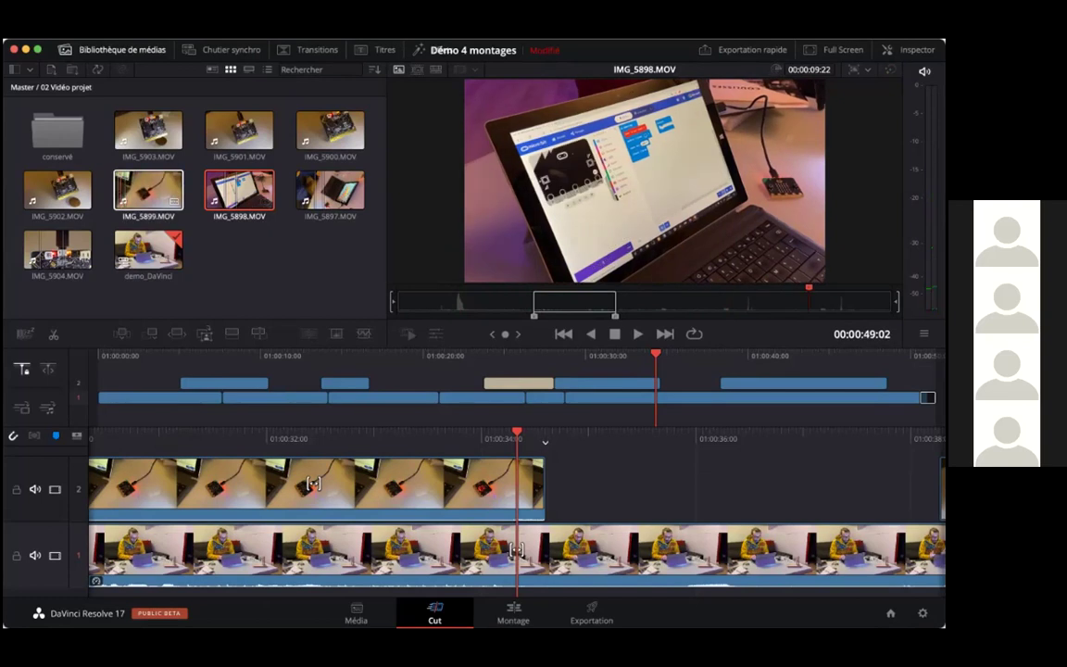
View the IMG_5899.MOV source clip at several points, ending near its beginning at 00:00:00:23.
left_click(115, 172)
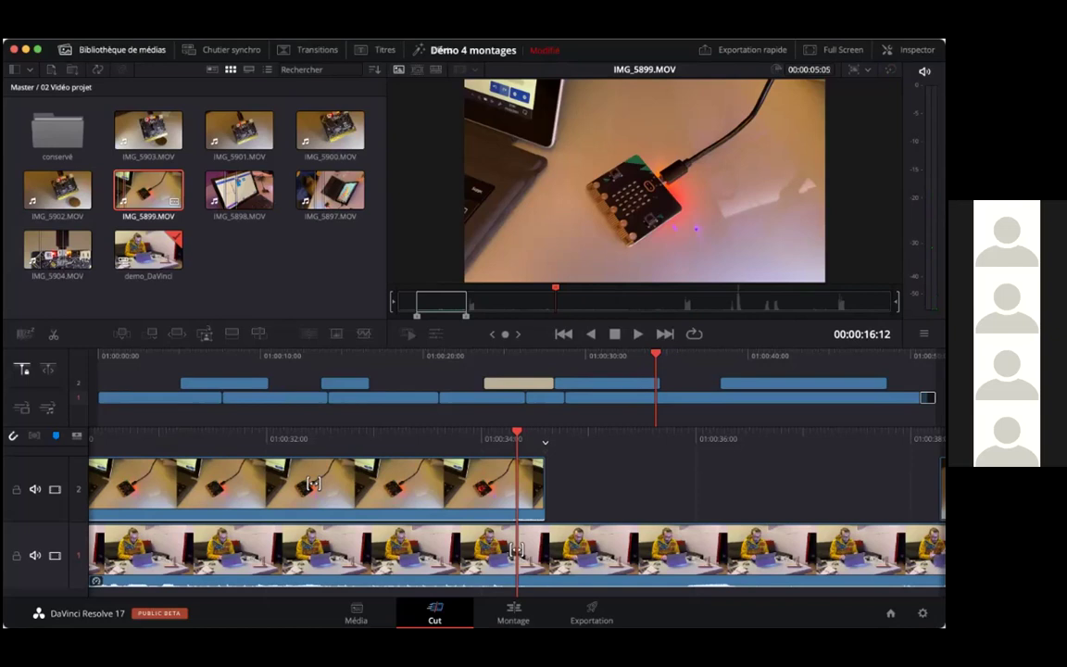
key("space")
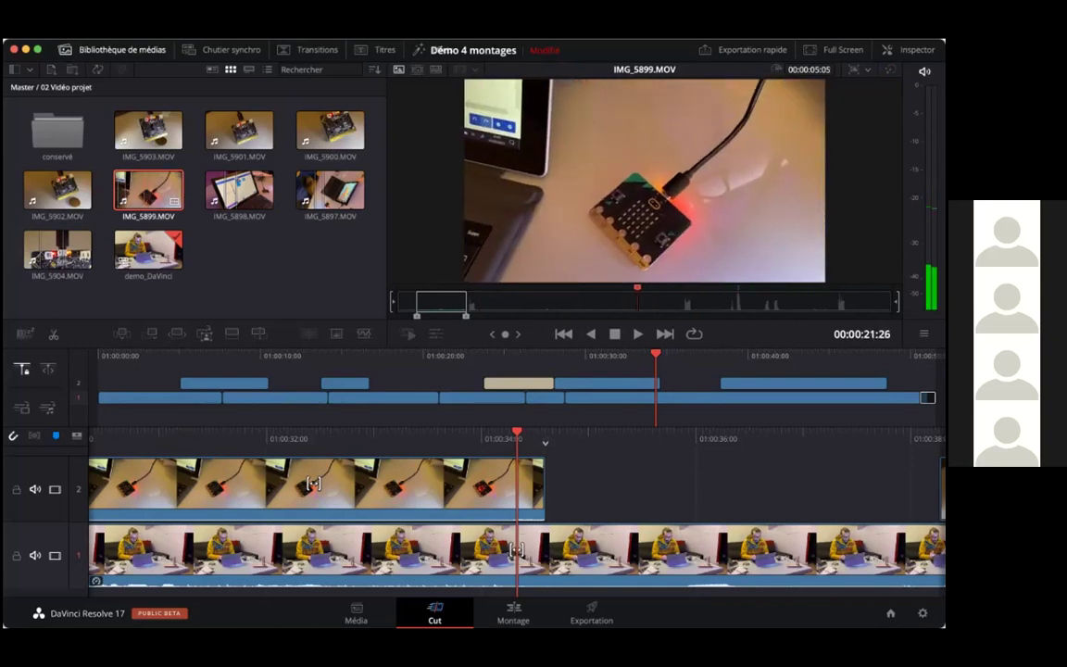
key("shift+Left")
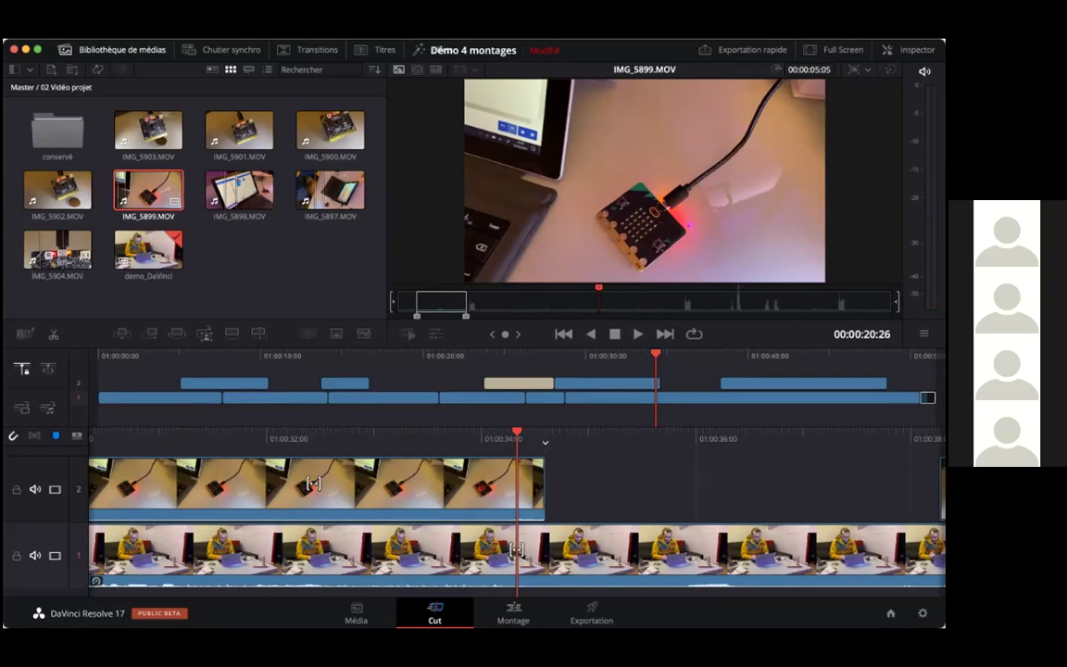
key("Up")
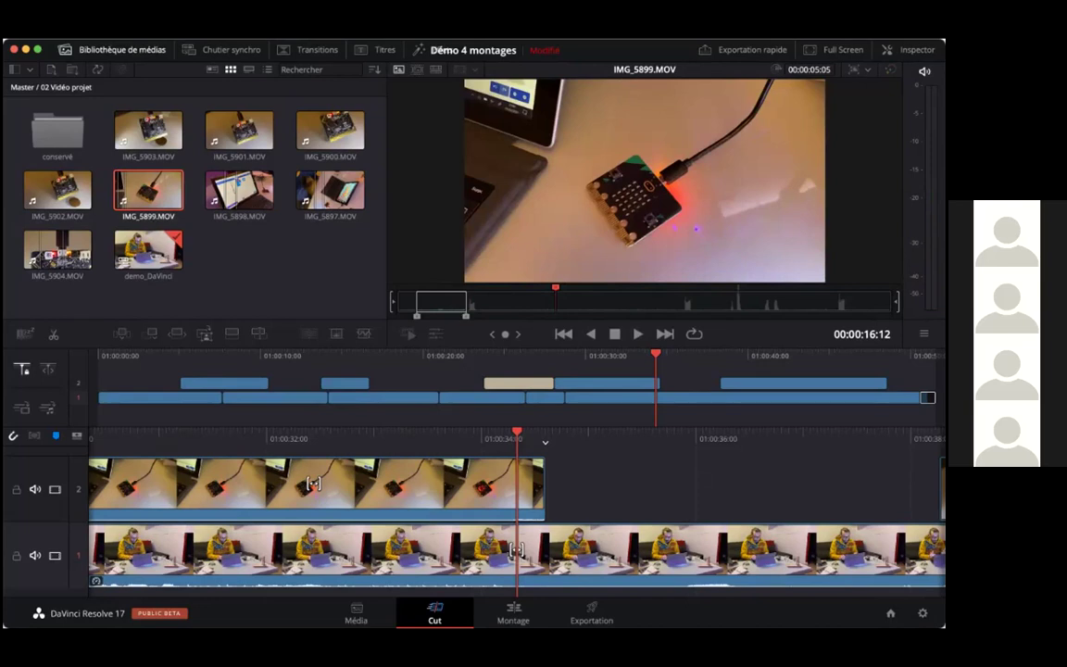
key("Up")
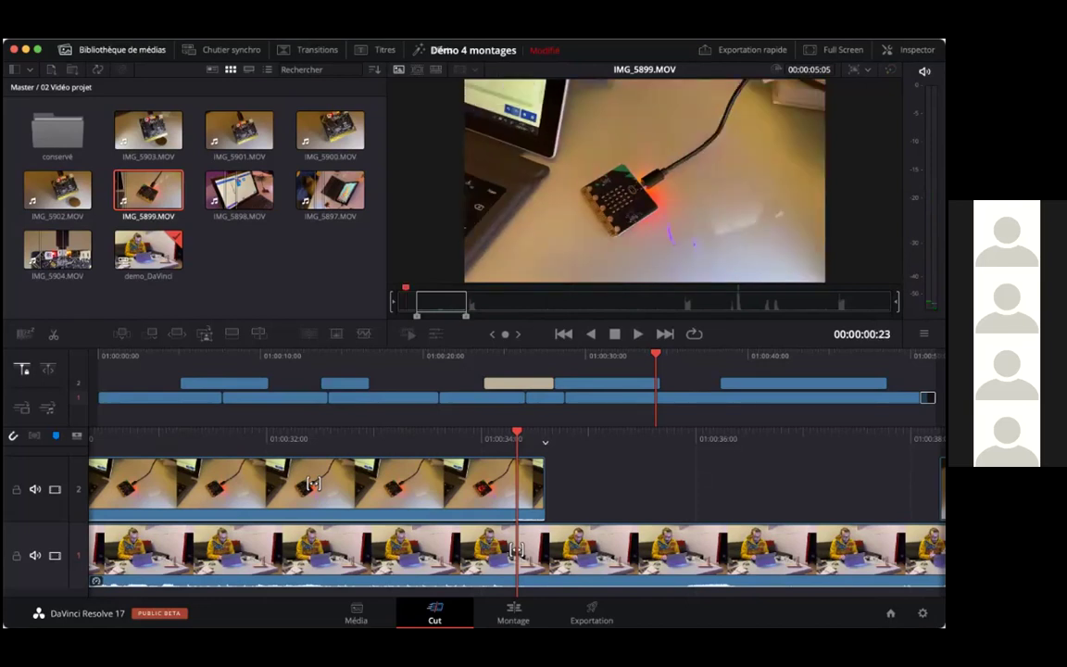
Widen the IMG_5899.MOV source range to run from 00:00:00:00 to 00:00:51:07, and place the playhead at 00:00:00:18.
left_click_drag(417, 316, 398, 315)
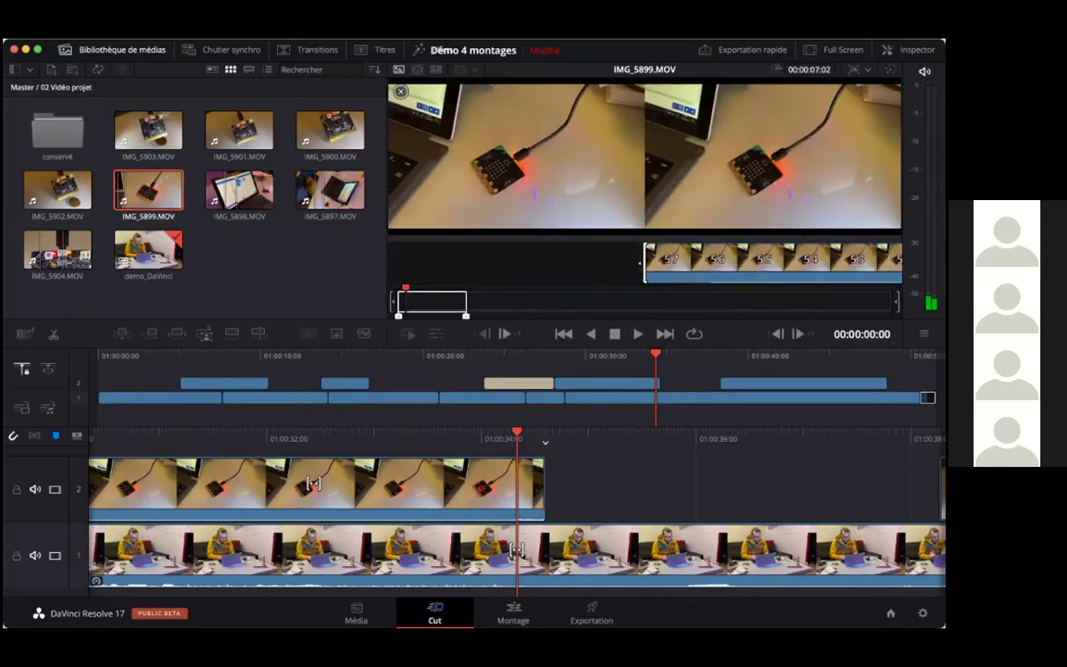
left_click_drag(466, 316, 614, 315)
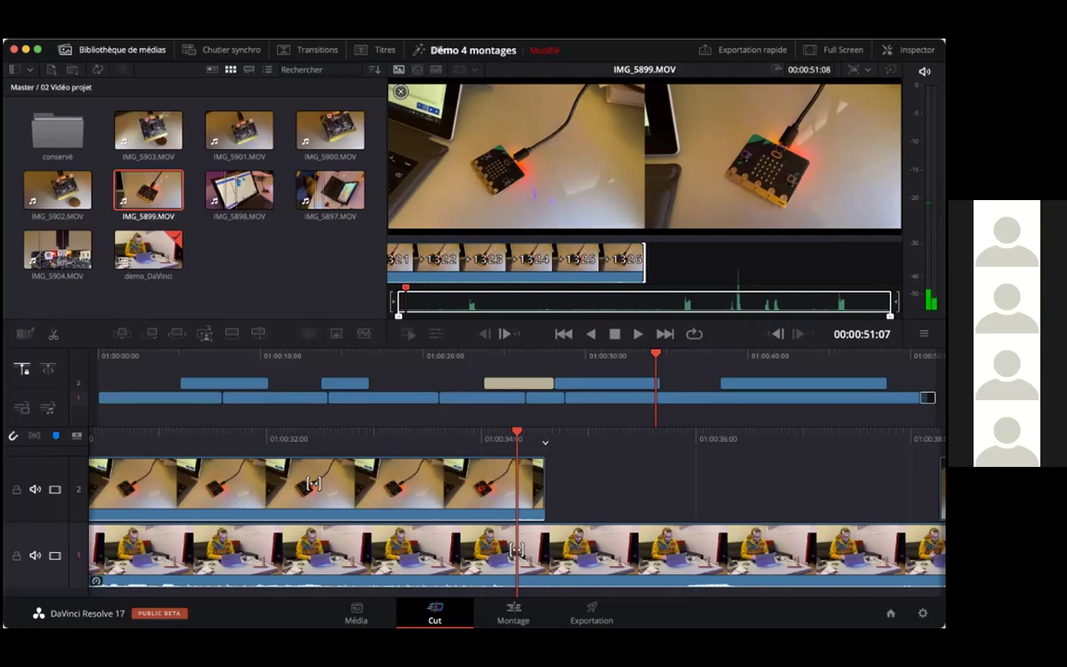
left_click(404, 295)
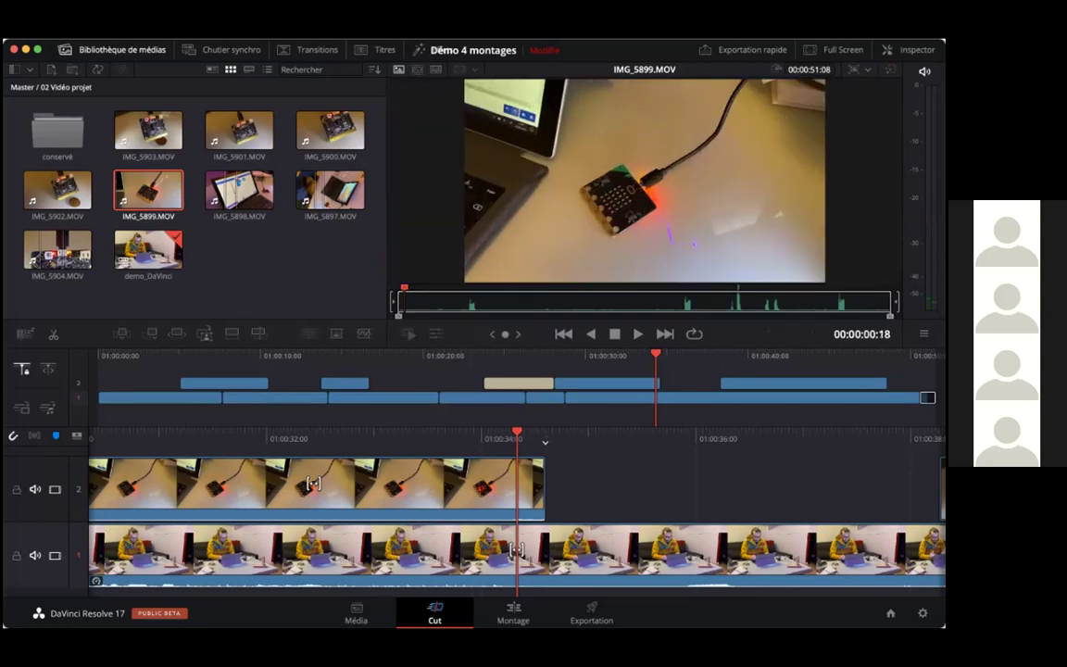
Play and replay the opening seconds of the IMG_5899.MOV source clip, stopping at 00:00:02:11.
key("space")
key("space")
key("space")
key("space")
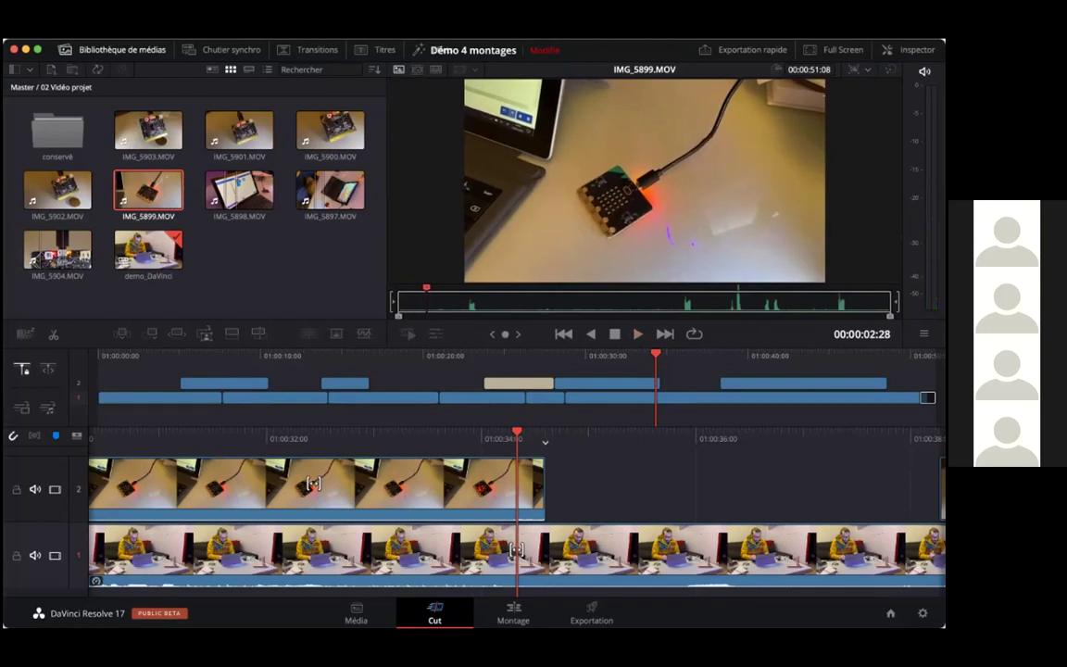
left_click_drag(426, 288, 408, 288)
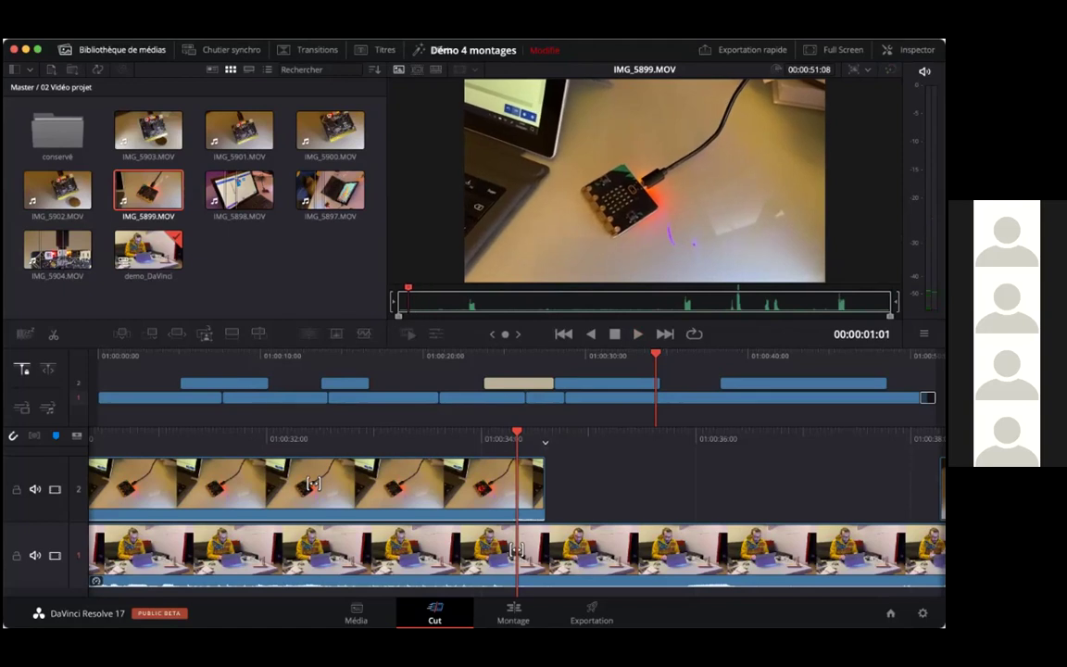
key("l")
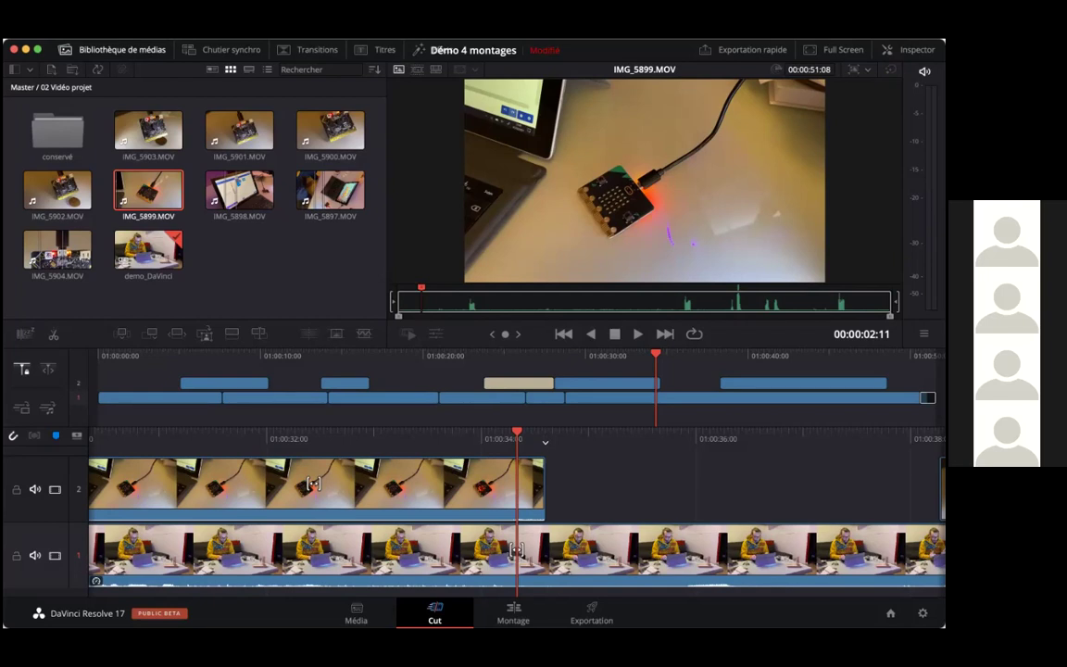
Play the opening seconds of the IMG_5899.MOV source clip and set its in point at 00:00:03:27.
key("space")
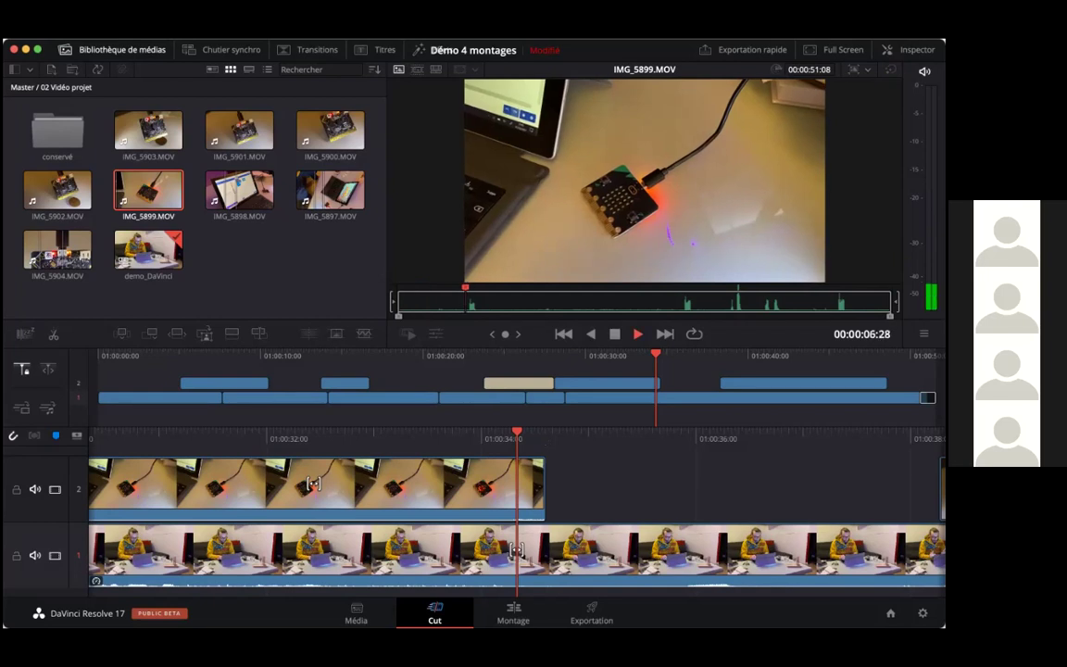
key("space")
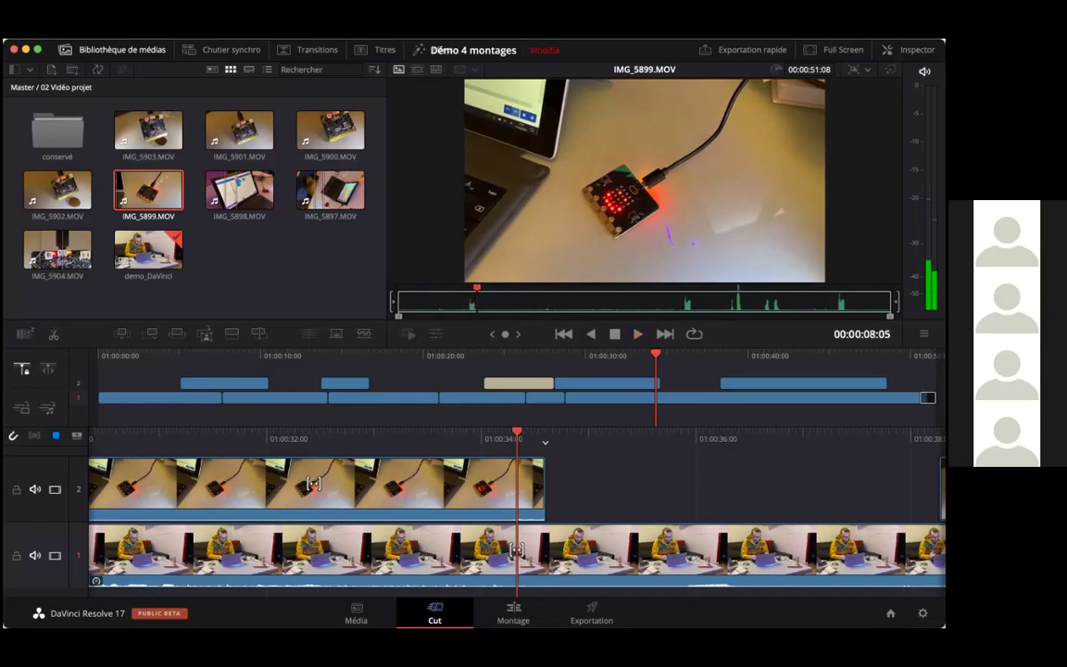
left_click_drag(476, 288, 440, 288)
key("space")
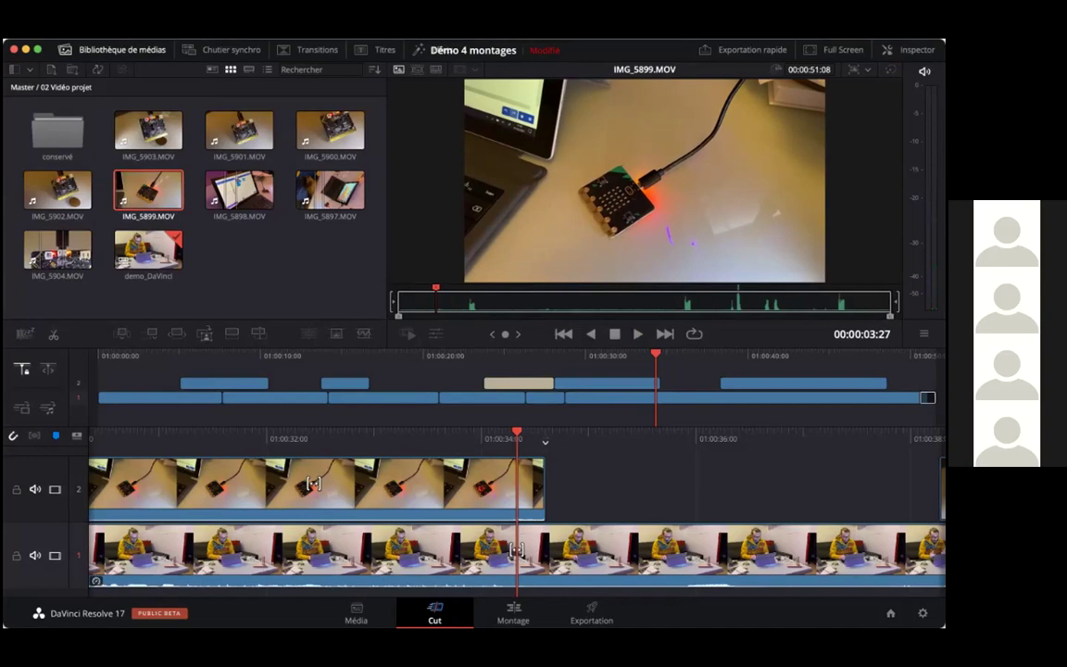
left_click_drag(398, 316, 434, 316)
key("alt+i")
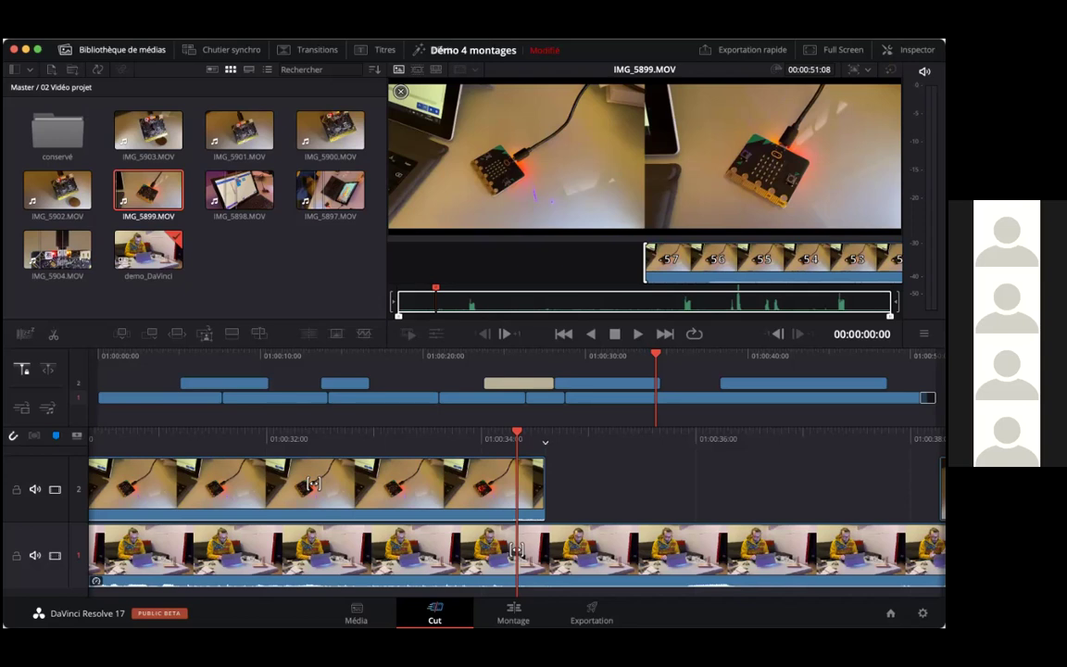
key("i")
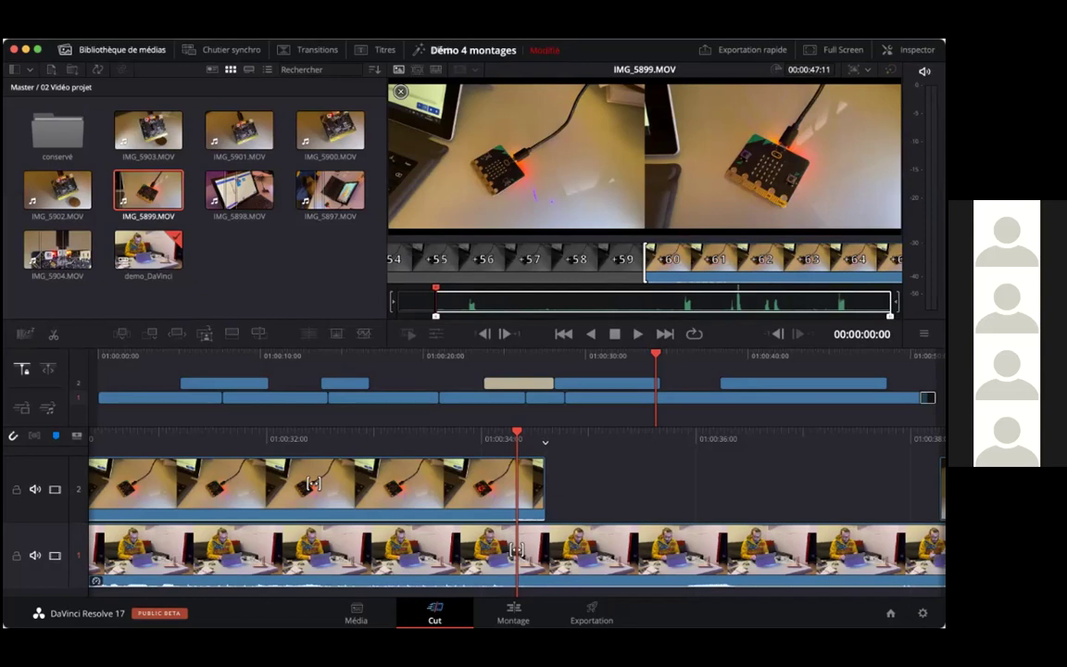
Set the IMG_5899.MOV source clip's out point at 00:00:08:18 and move the playhead to 00:00:11:12.
left_click(481, 301)
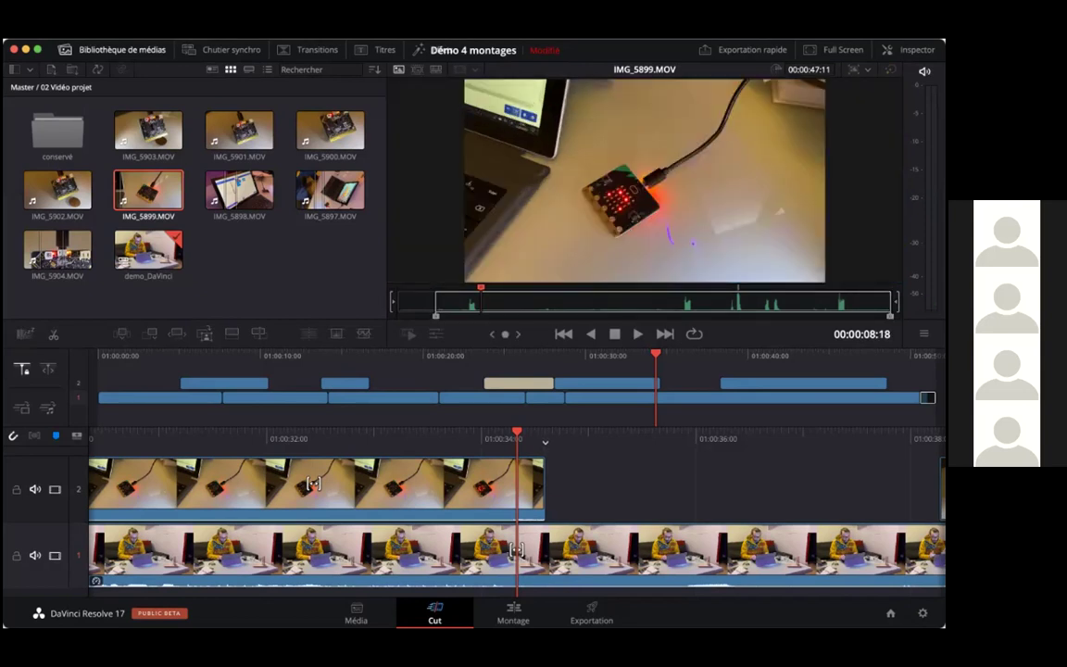
key("o")
left_click(507, 301)
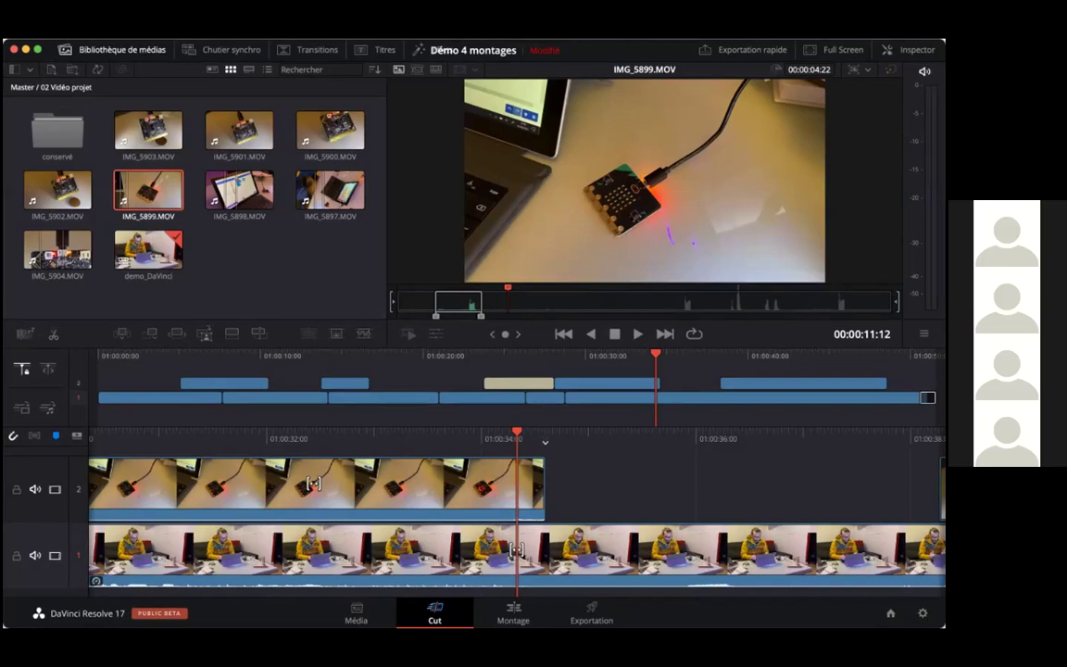
Switch to the Montage page.
left_click(513, 613)
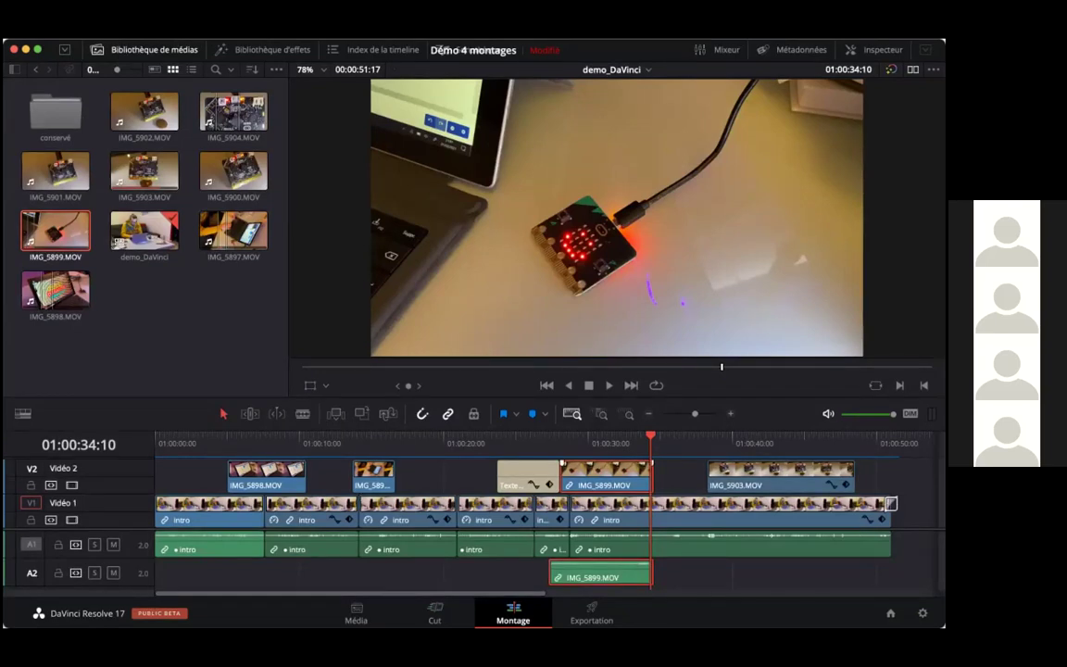
Replace the IMG_5899.MOV cutaway on Vidéo 2 with its newly marked source range, starting at 01:00:29:27, and play the source clip.
key("BackSpace")
left_click(534, 443)
key("space")
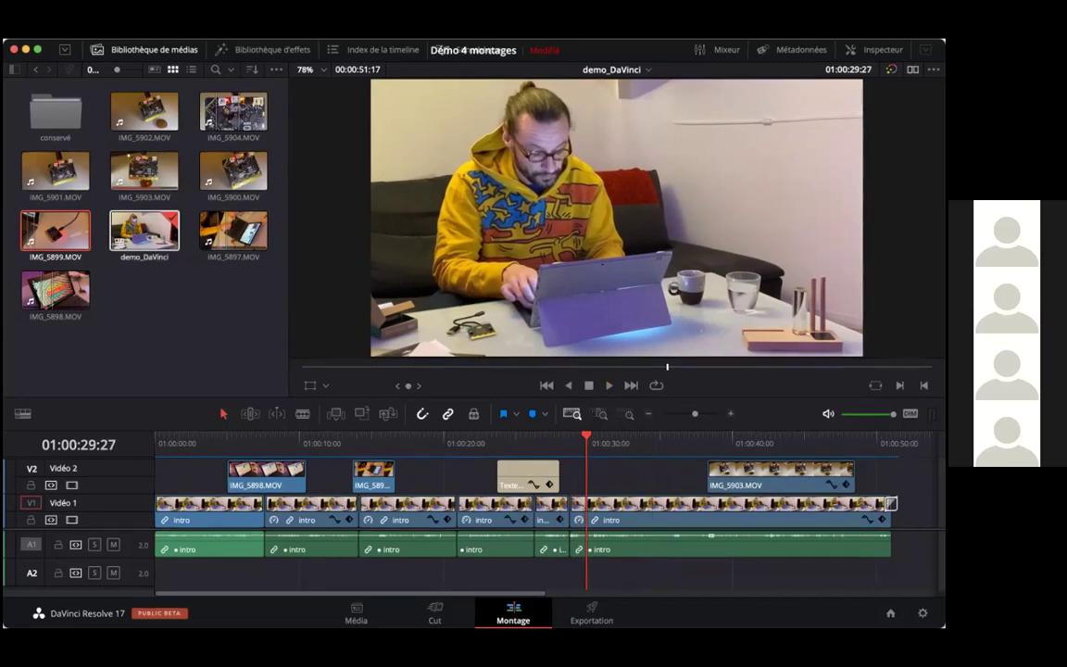
left_click(56, 232)
left_click_drag(56, 226, 583, 462)
key("space")
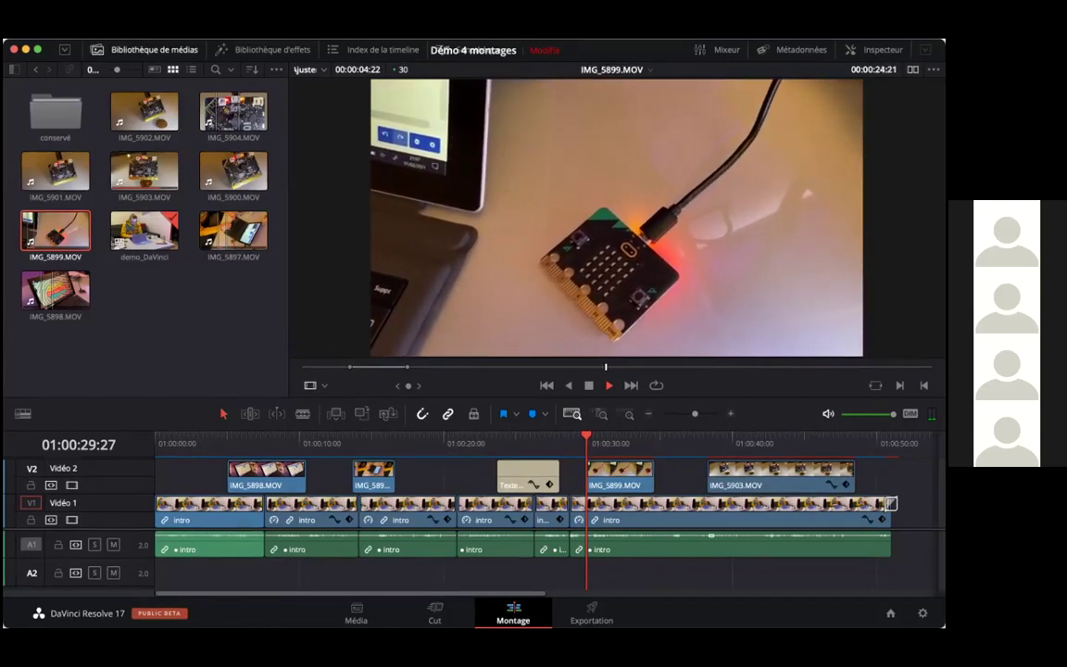
key("space")
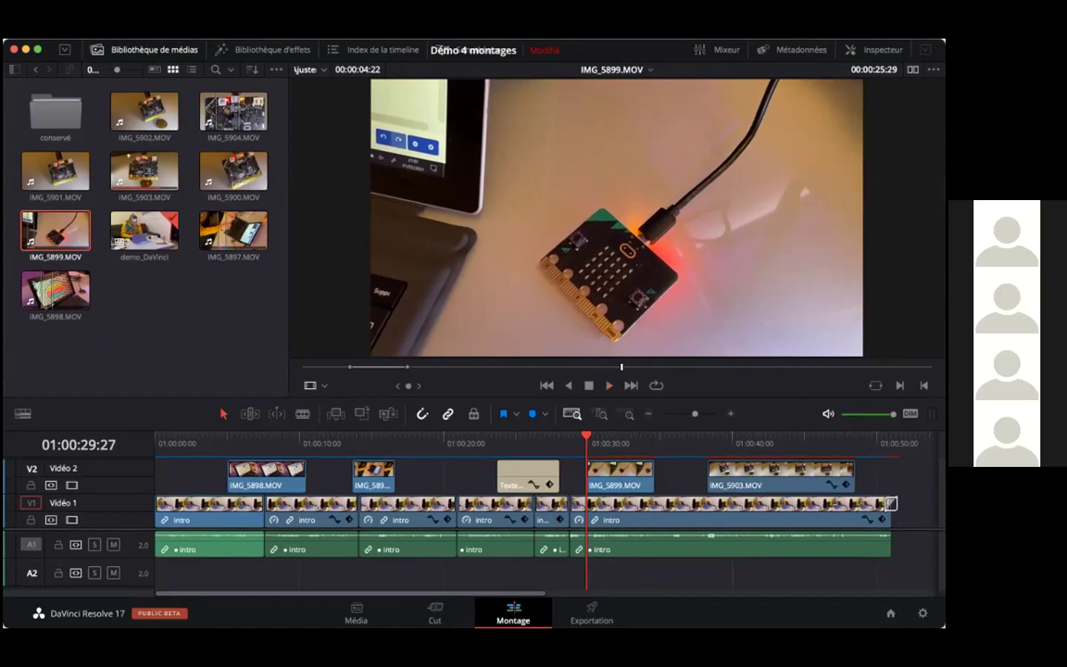
Undo the placement and the deletion of the IMG_5899.MOV cutaway, with the playhead at 01:00:32:27.
left_click(630, 442)
key("super+z")
key("super+z")
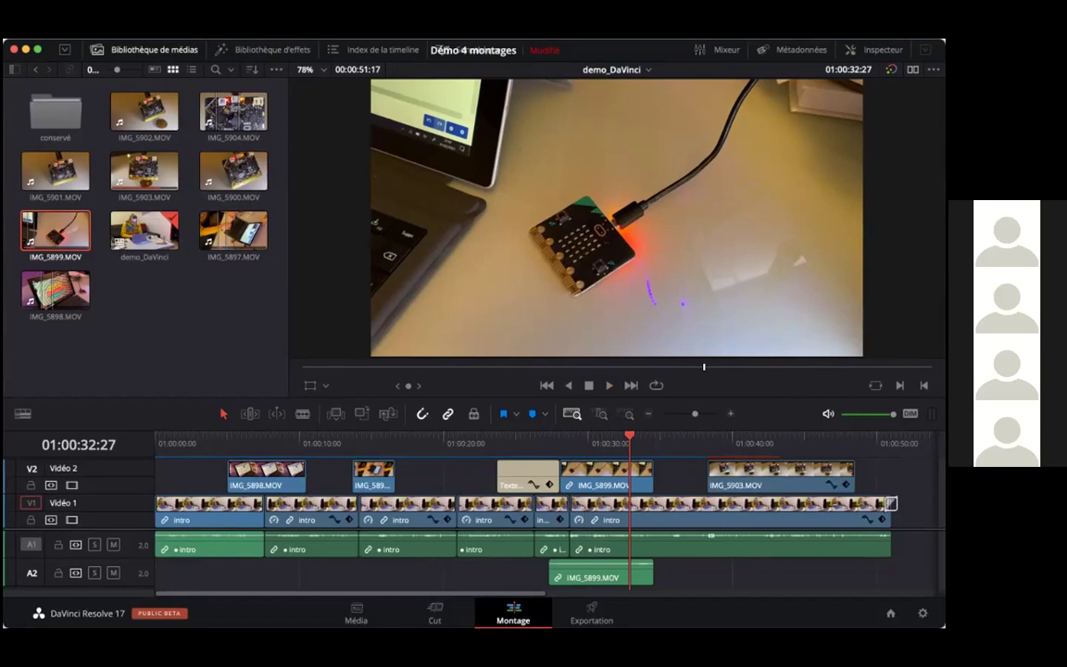
Delete the old IMG_5899.MOV cutaway with its audio and place its marked source range on a new Vidéo 3 track above the last intro clip's start.
key("BackSpace")
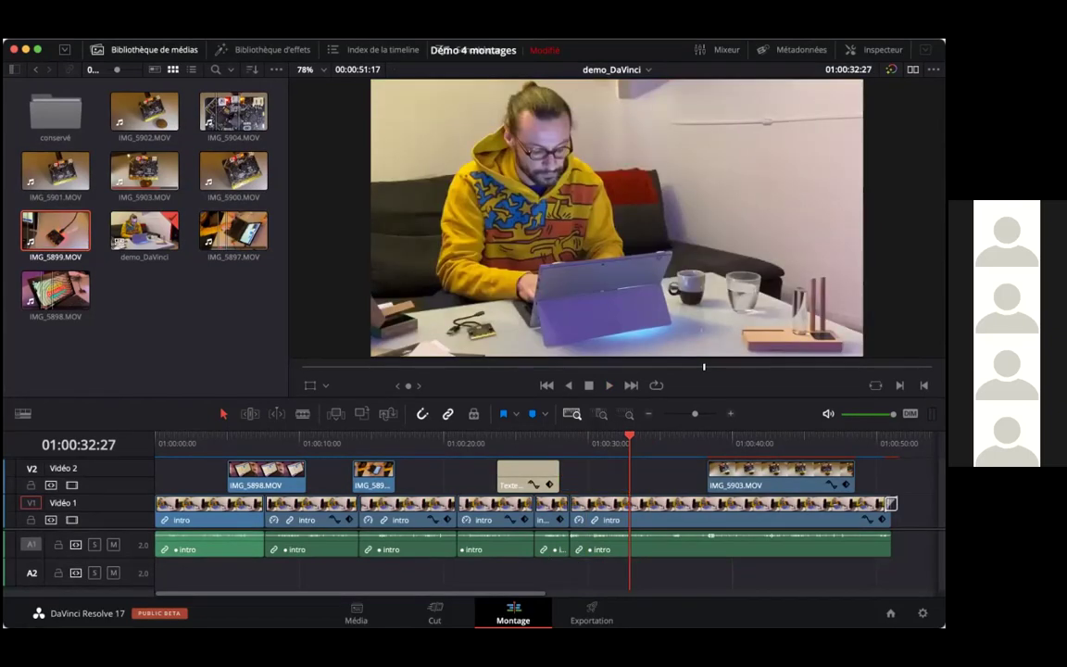
left_click_drag(482, 399, 481, 342)
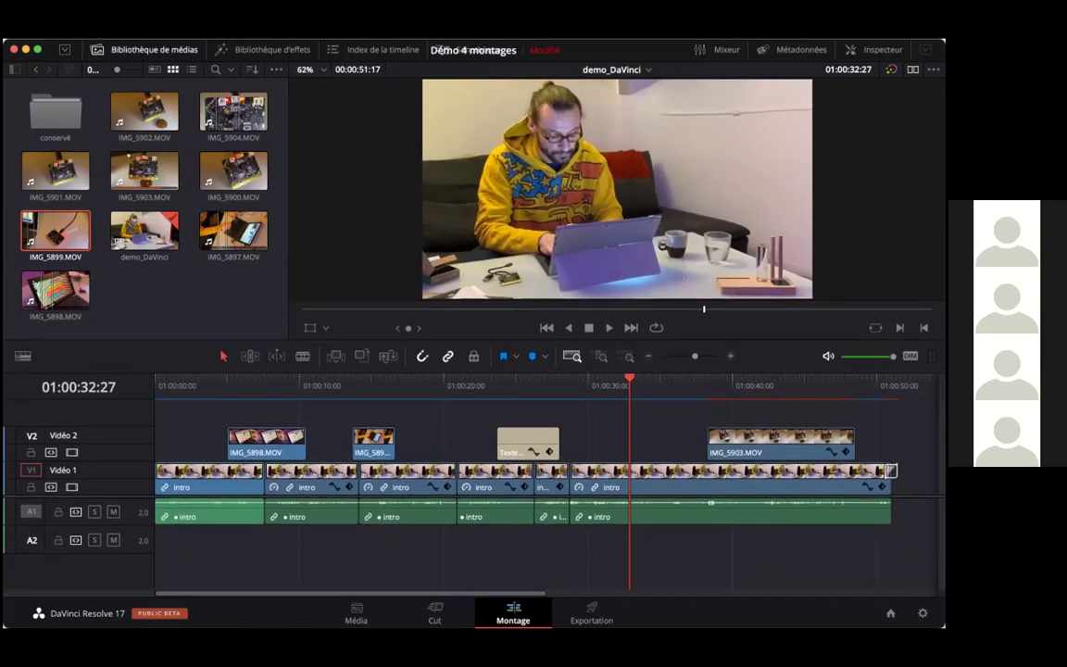
key("q")
key("space")
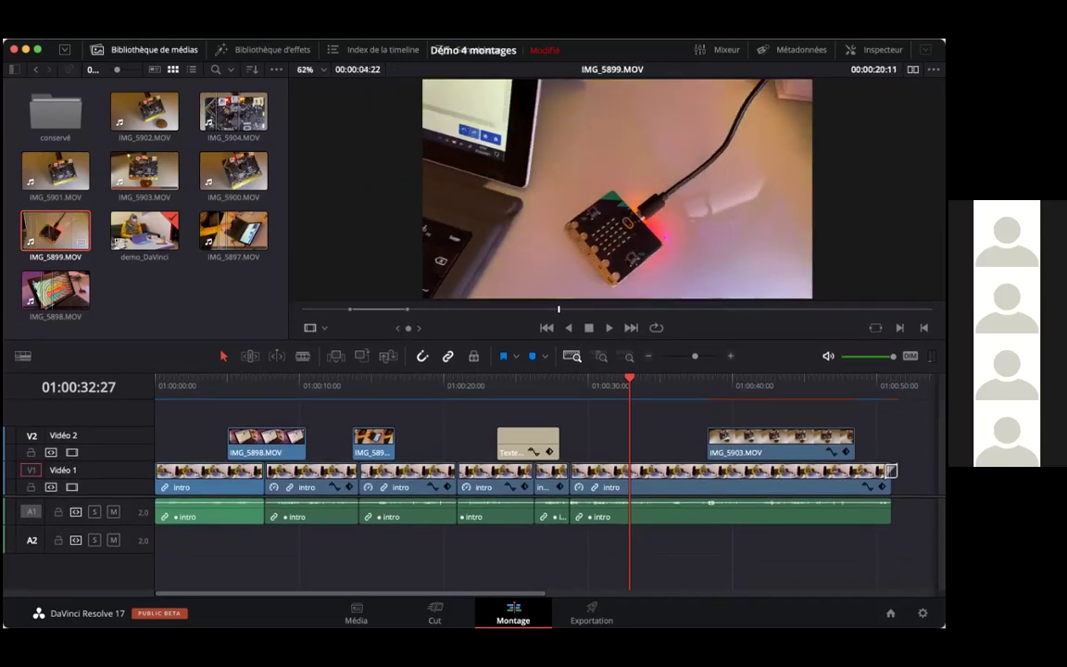
left_click_drag(56, 226, 570, 414)
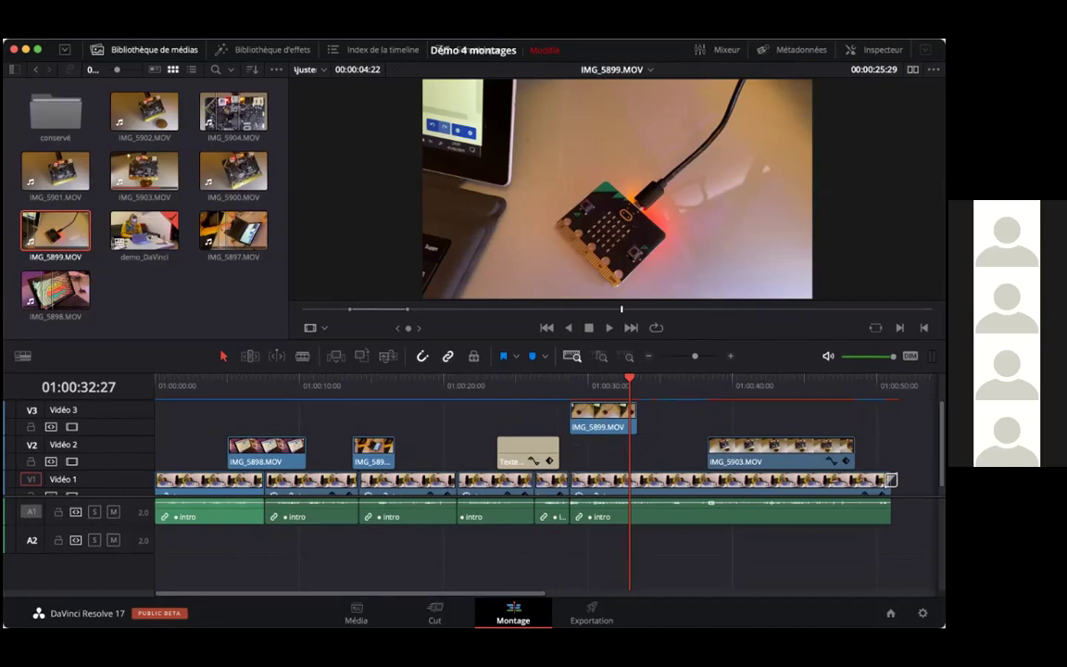
View the edited timeline on the Cut page, deselect the clips on the Média page, and return to the Montage page.
key("shift+3")
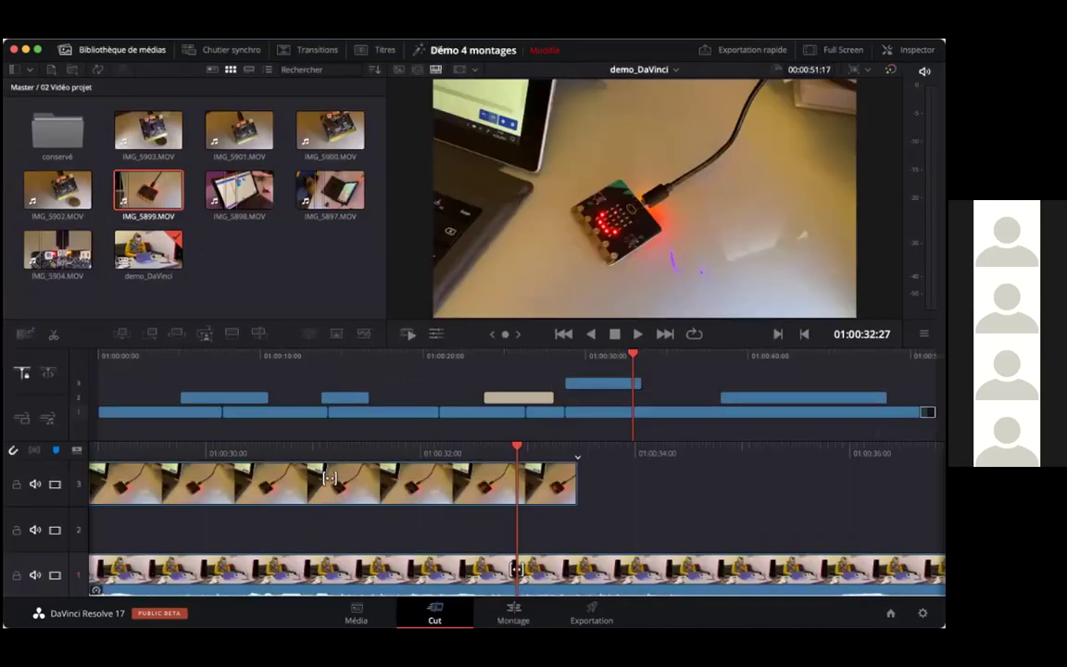
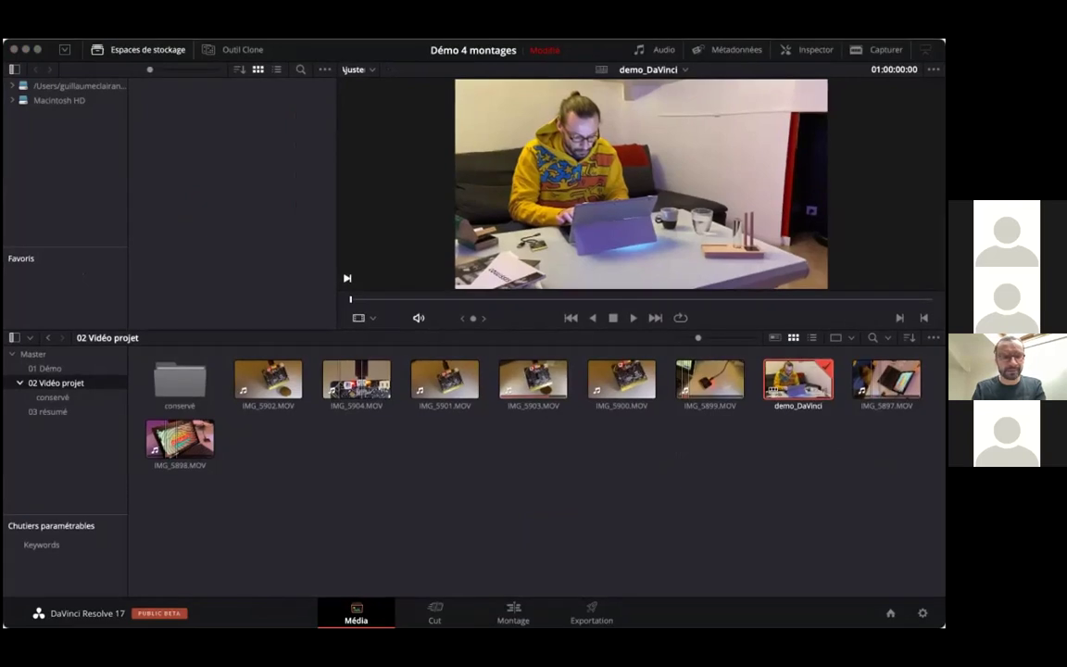
left_click(236, 536)
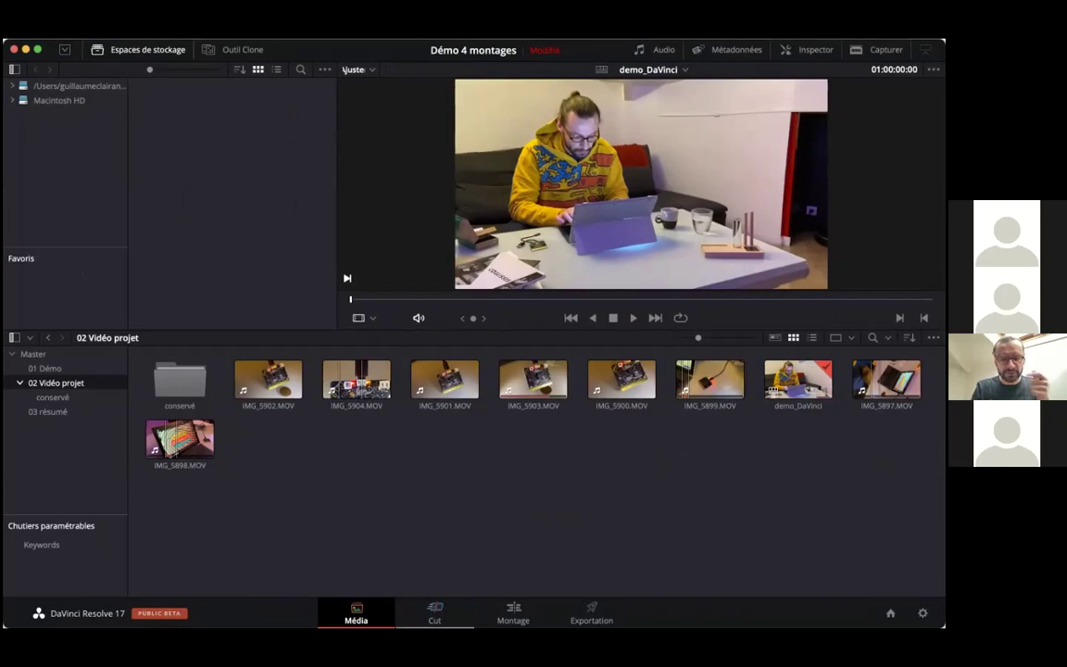
left_click(434, 613)
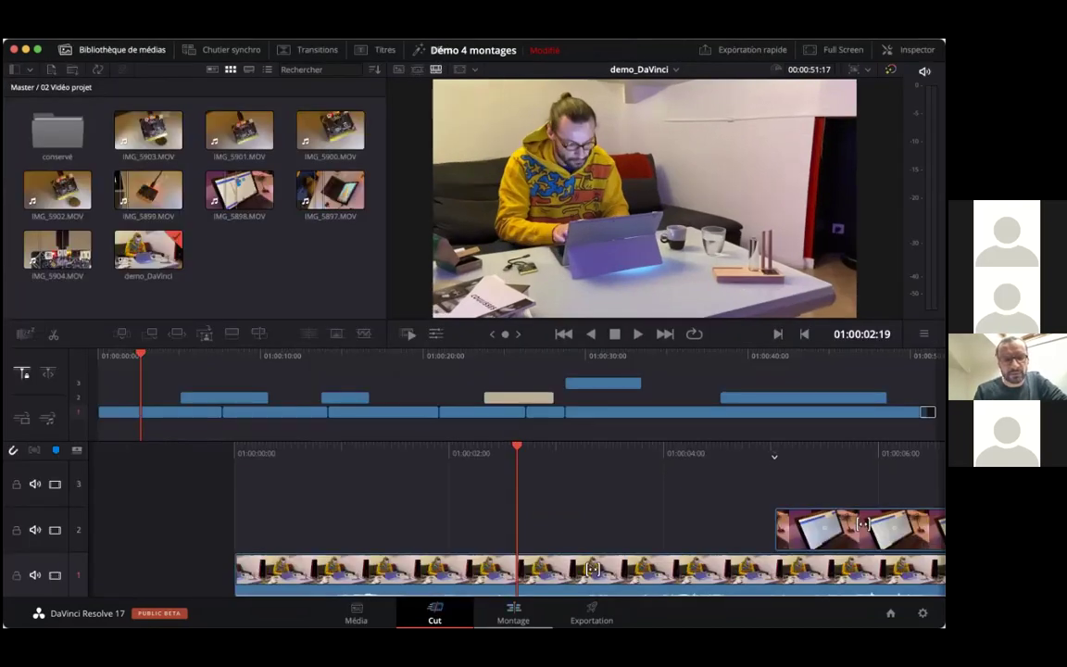
left_click(513, 613)
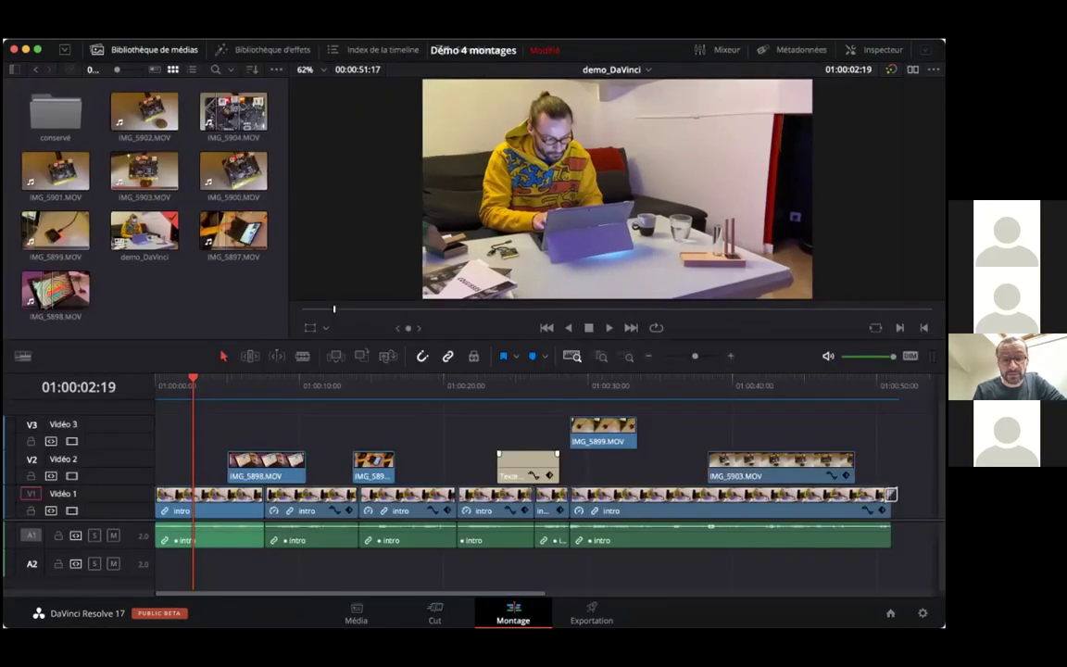
Select the title clip on Vidéo 2 and show the effects library in place of the media library.
left_click(528, 466)
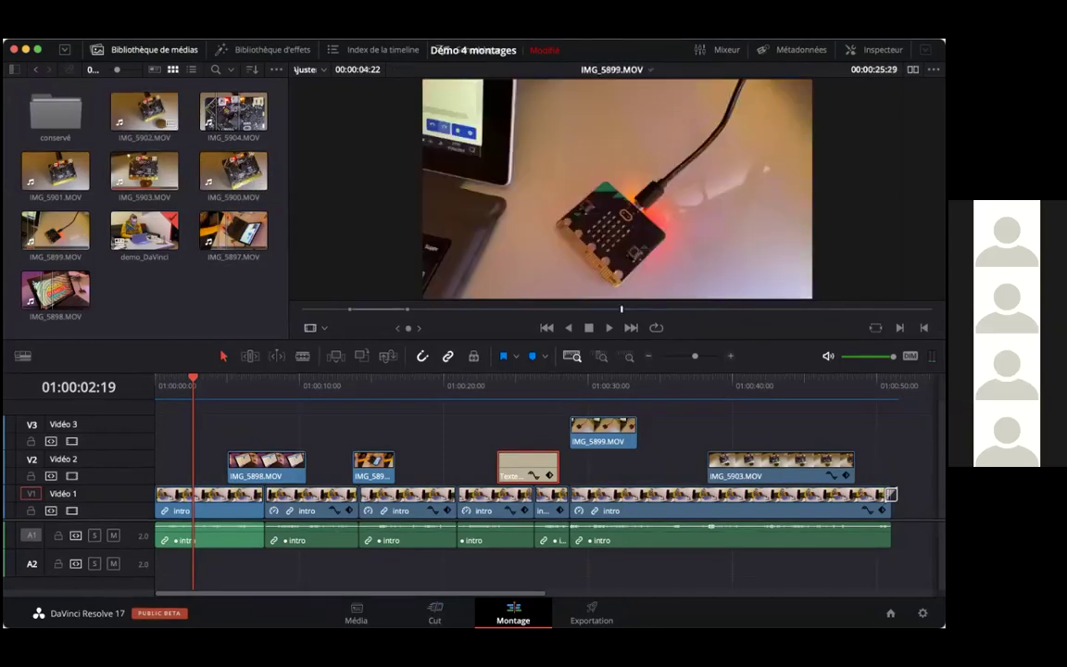
left_click(233, 111)
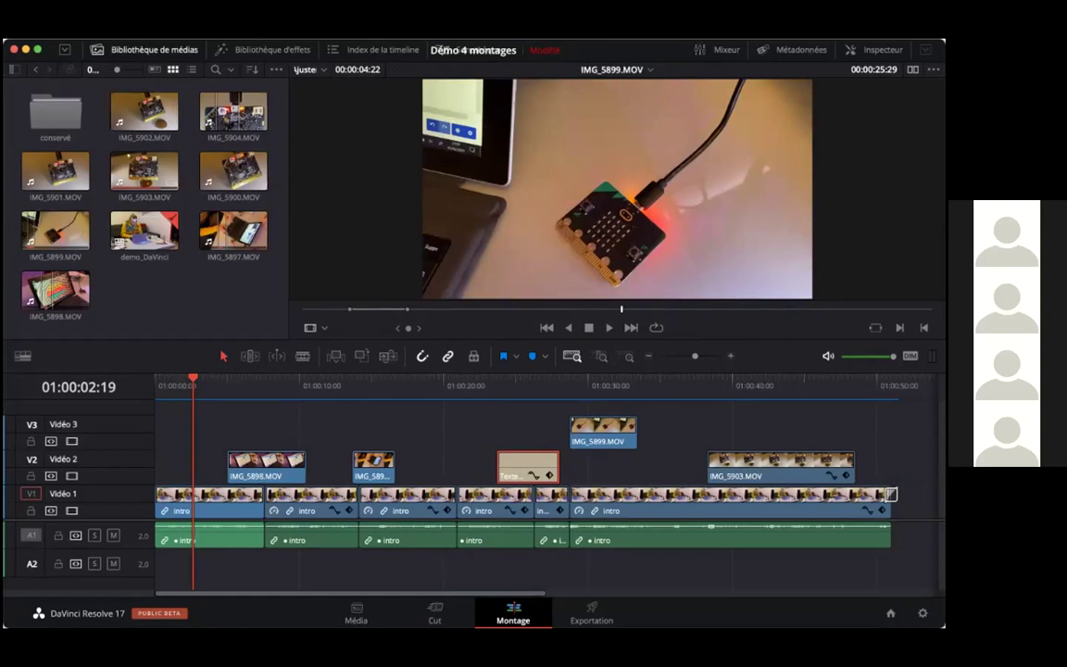
left_click(96, 49)
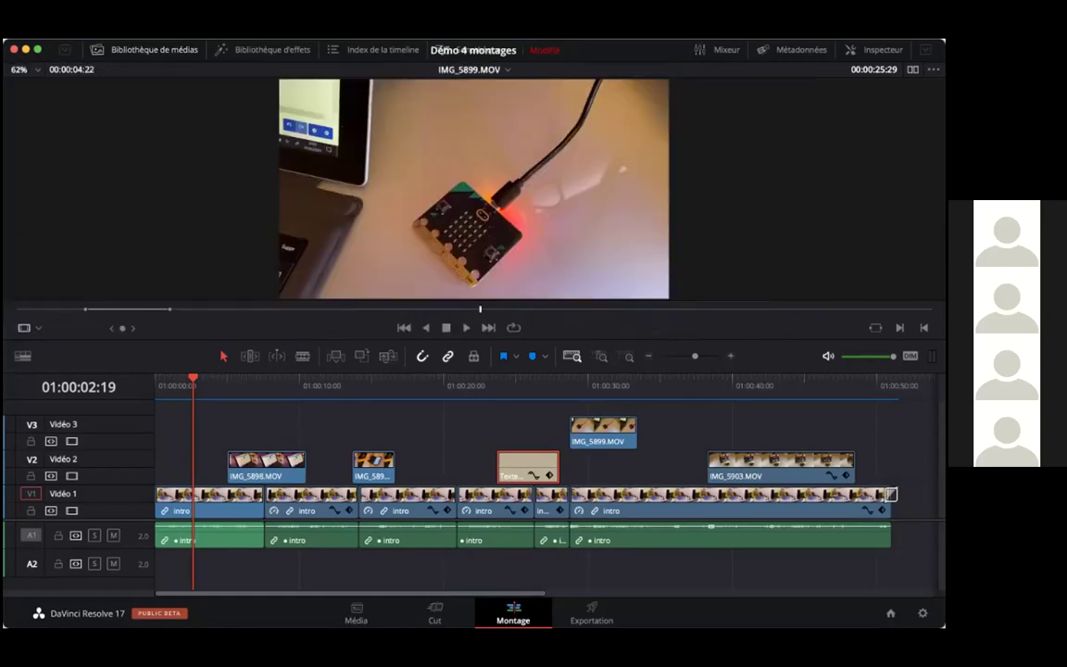
left_click(96, 49)
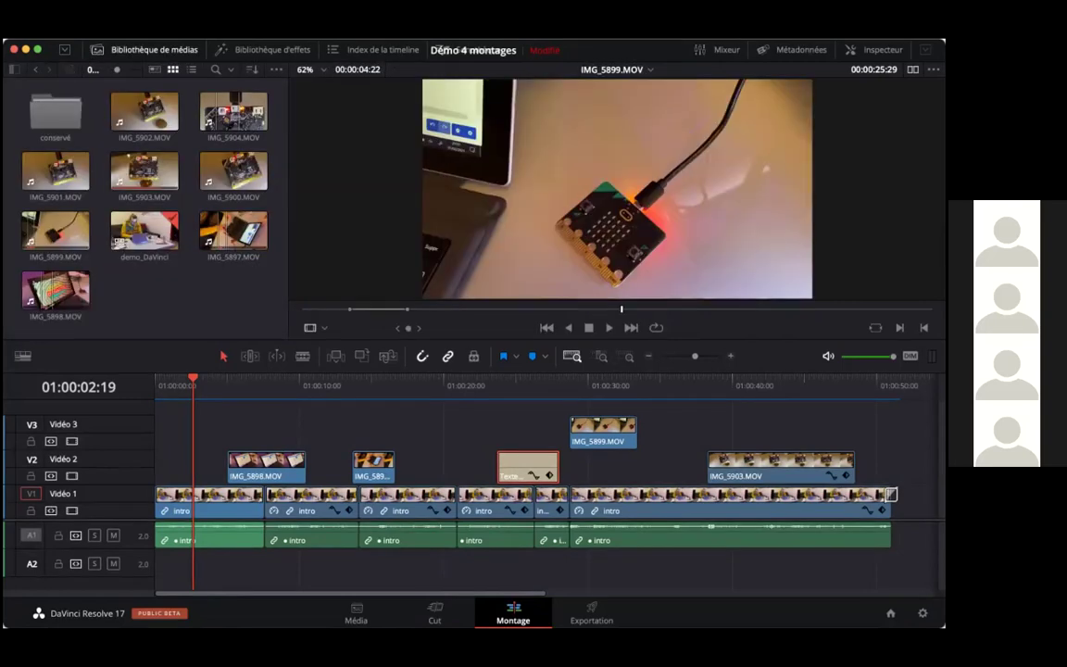
left_click(96, 49)
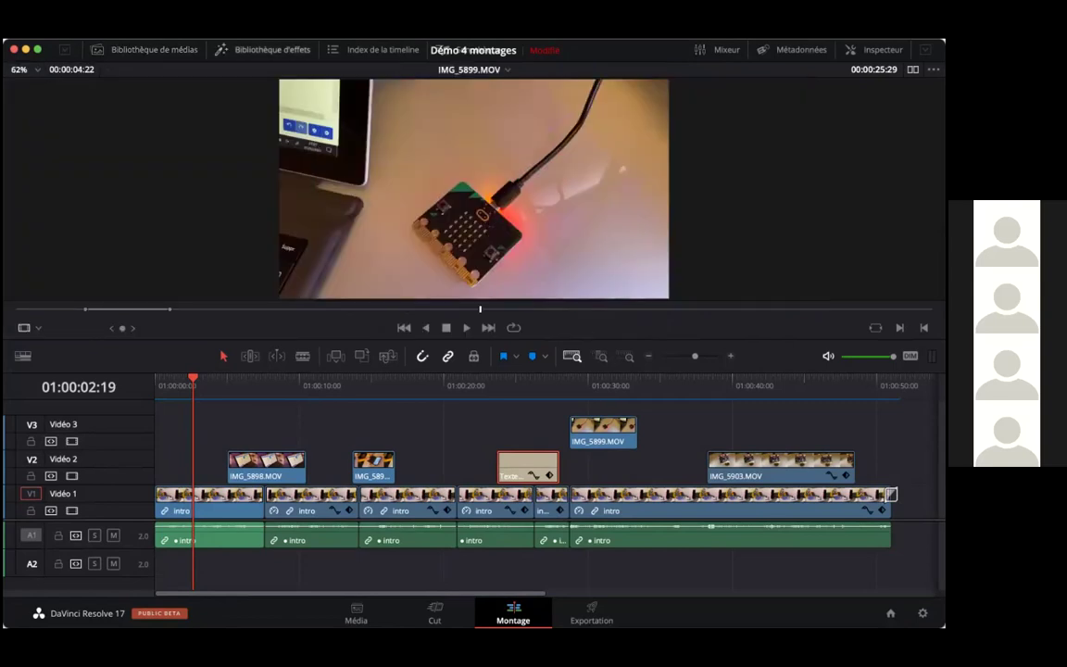
left_click(263, 49)
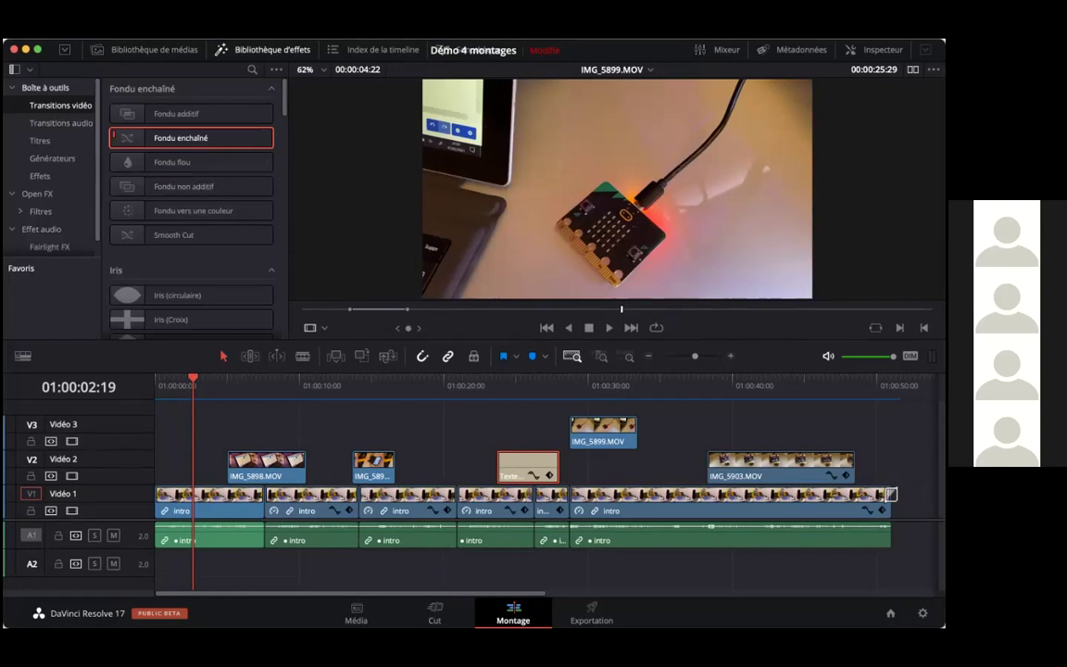
Browse the effects library's toolbox, looking through the video transitions and the Titres list, and preview the Texte title.
left_click(12, 88)
left_click(12, 88)
left_click(12, 88)
left_click(12, 88)
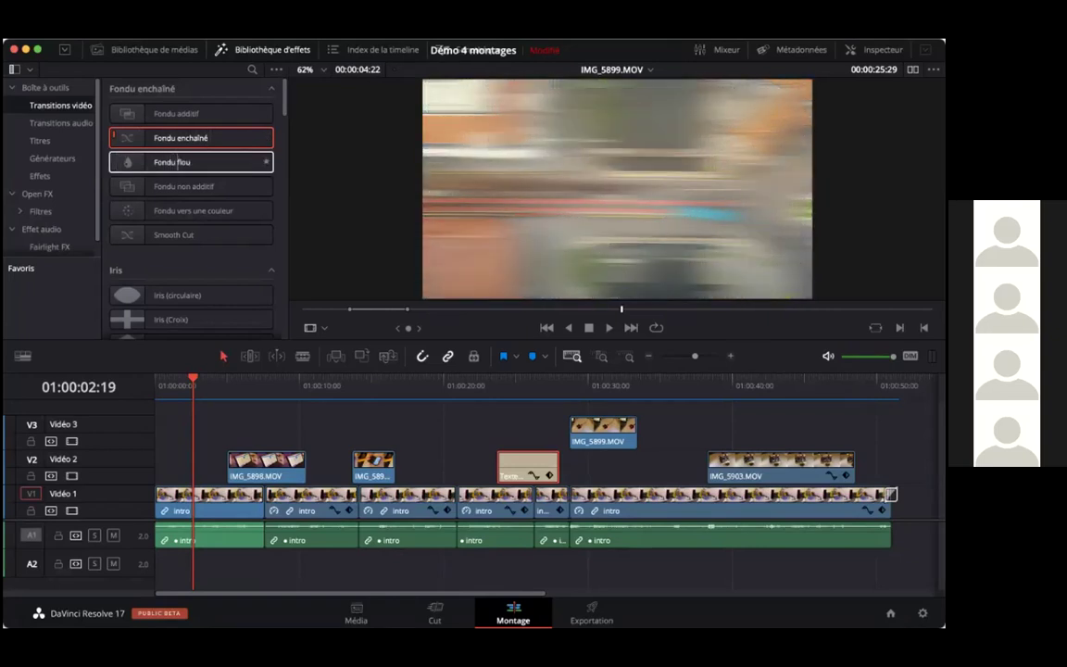
left_click(40, 140)
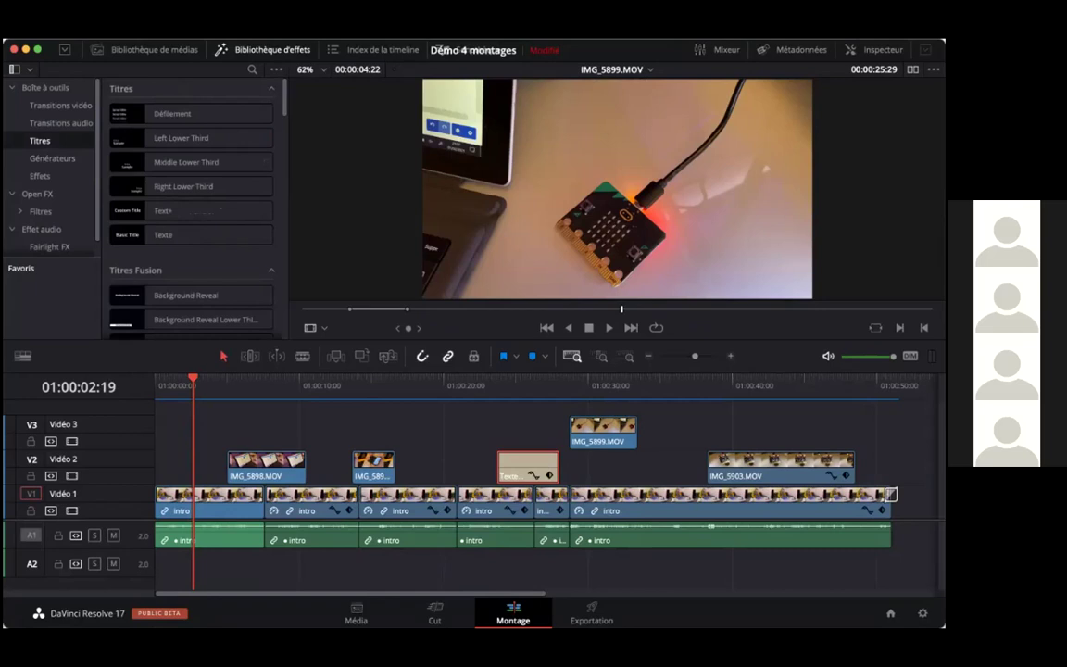
scroll(190, 204, "down", 15)
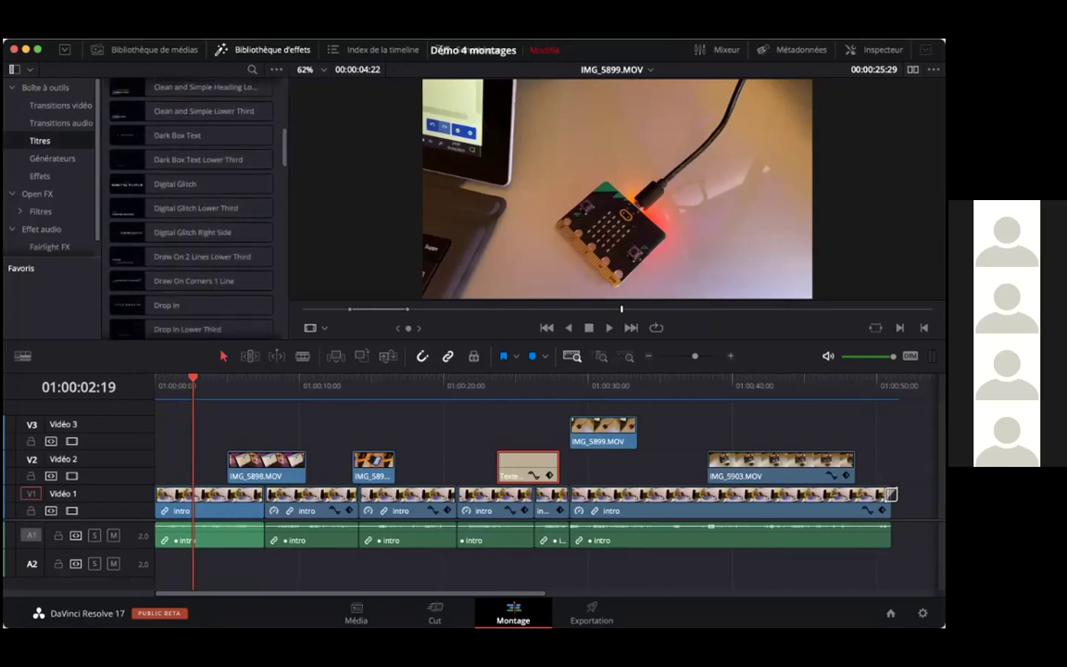
scroll(190, 204, "up", 15)
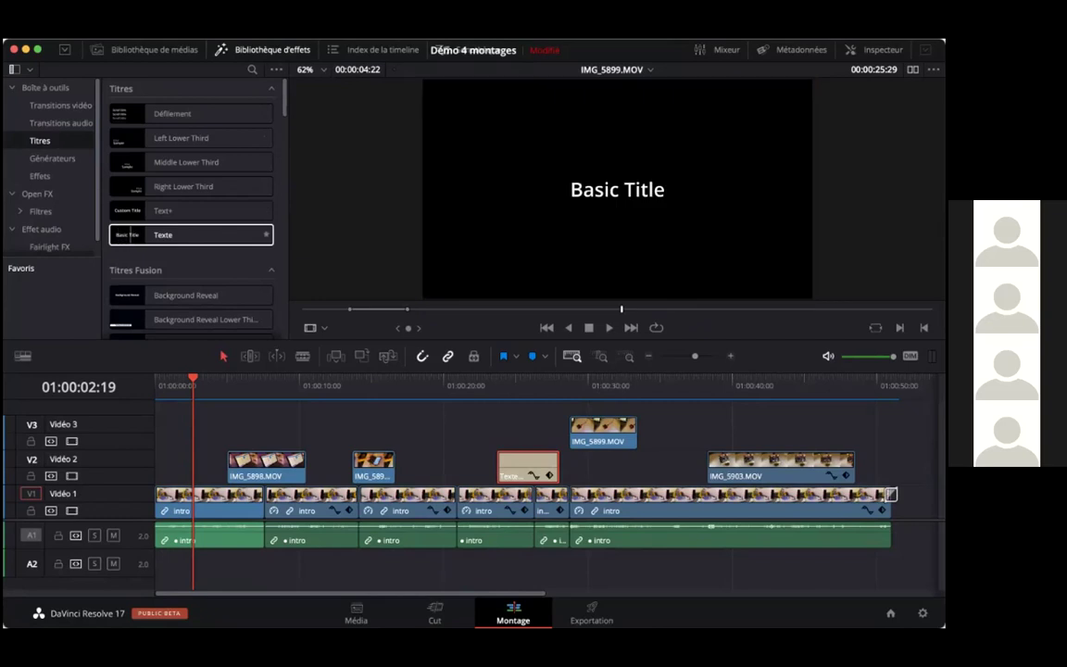
Place the playhead at 01:00:25:11 and delete the "oui... mais lequel ?" title clip from Vidéo 2.
left_click(520, 385)
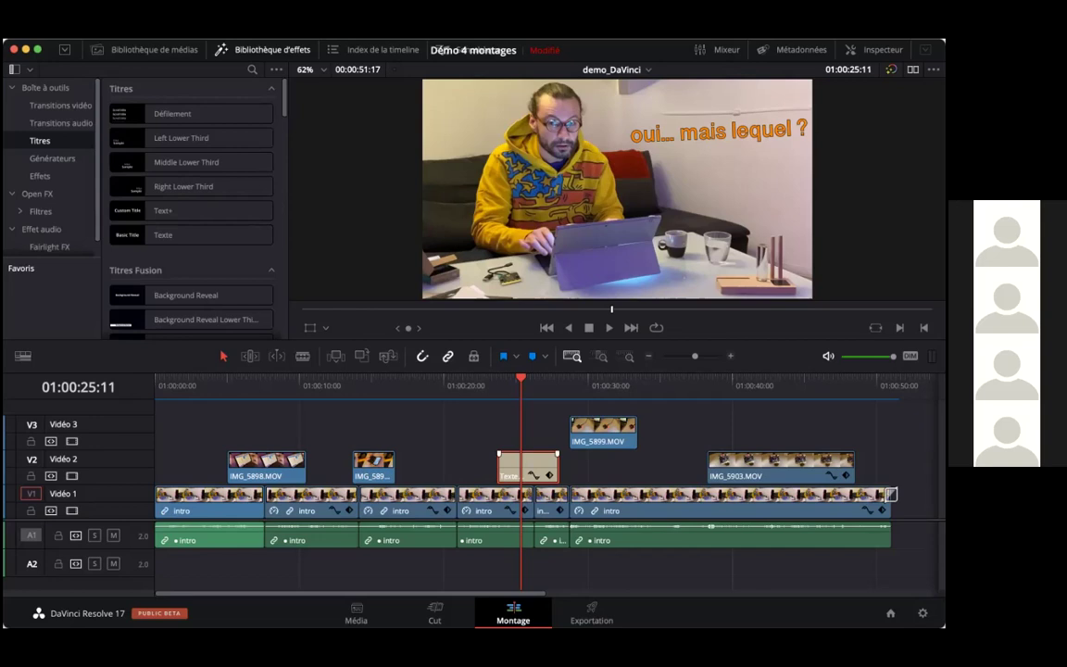
key("Delete")
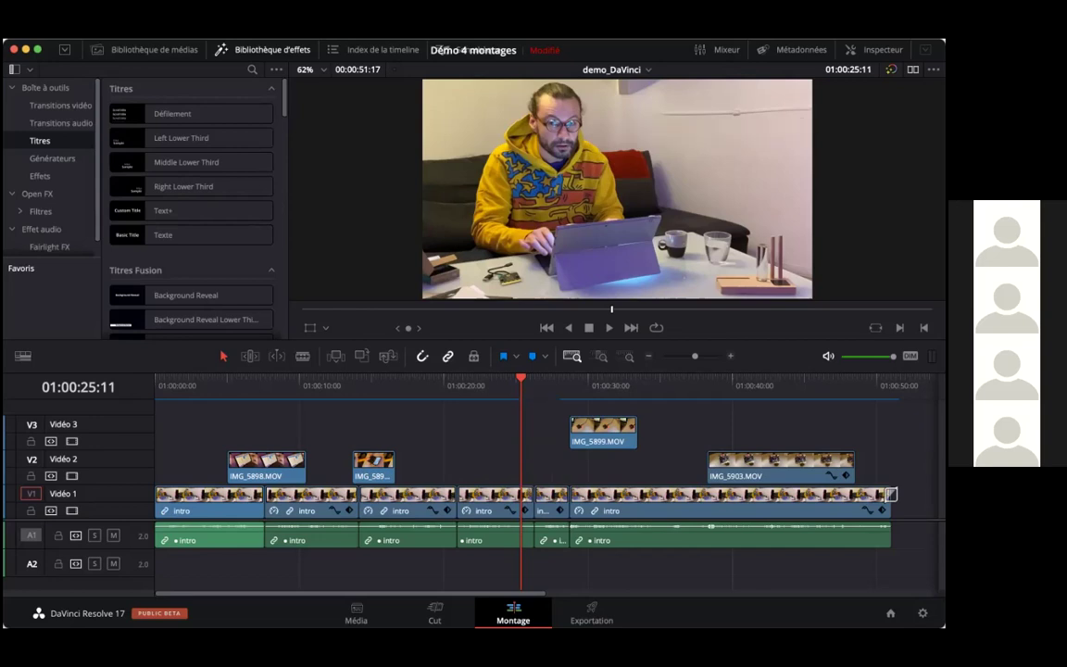
Select the Texte title, look at the Transitions vidéo category, and return to the Titres list.
left_click(127, 236)
mouse_move(190, 234)
left_mouse_down()
mouse_move(214, 239)
mouse_move(193, 233)
left_mouse_up()
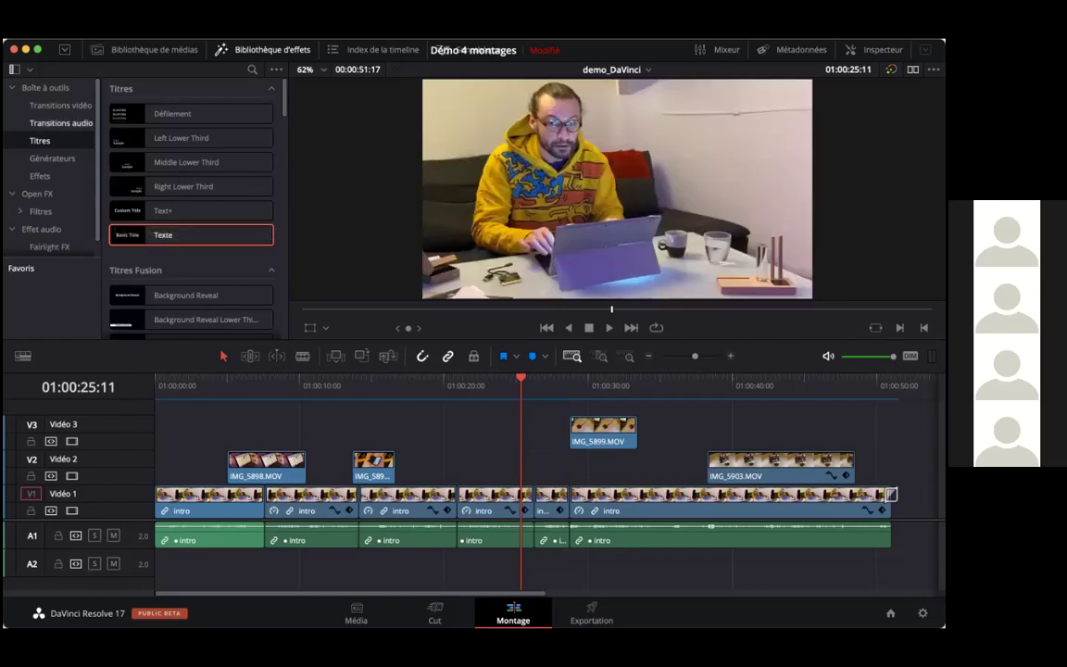
left_click(61, 104)
left_click(40, 141)
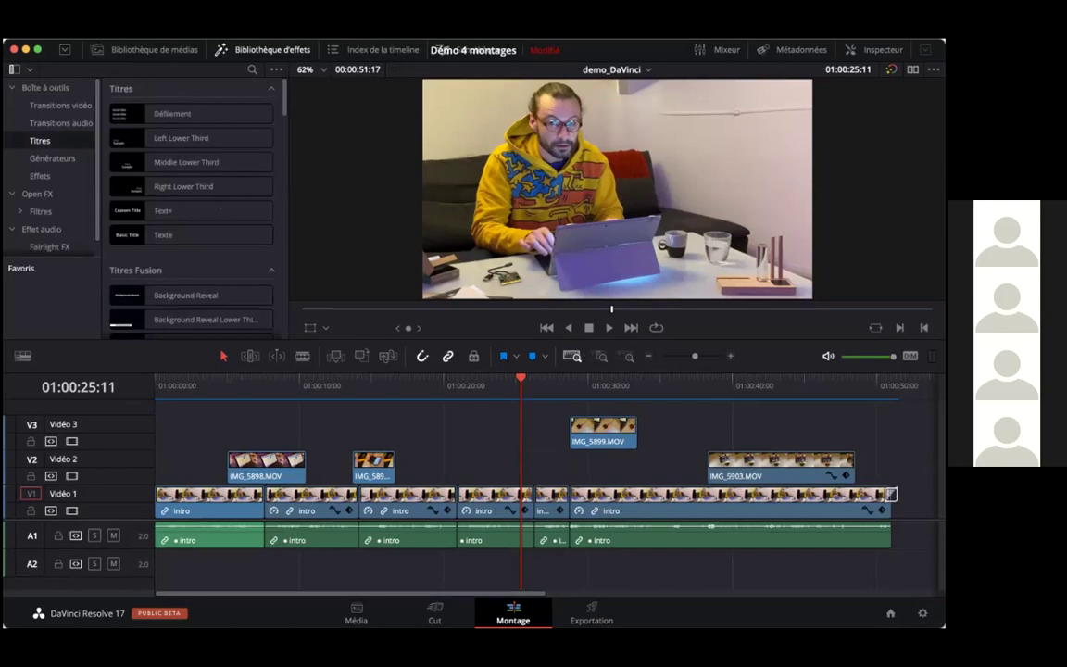
Add the Texte title to Vidéo 2 across the playhead and shift it slightly so it starts at about 01:00:23:00.
left_click_drag(189, 234, 543, 457)
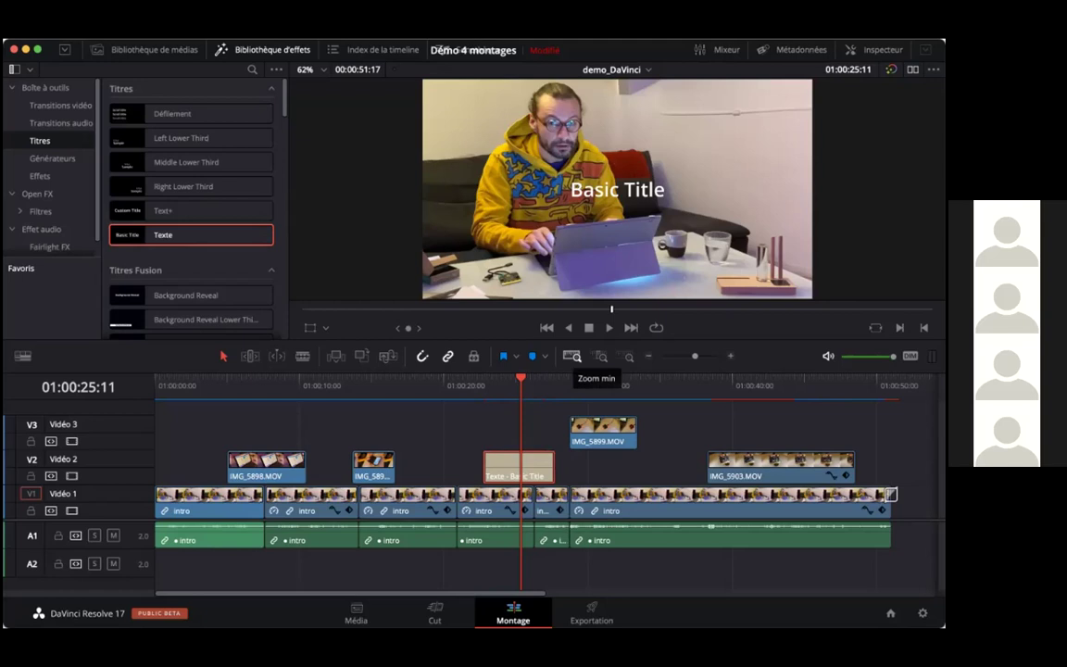
left_click(600, 356)
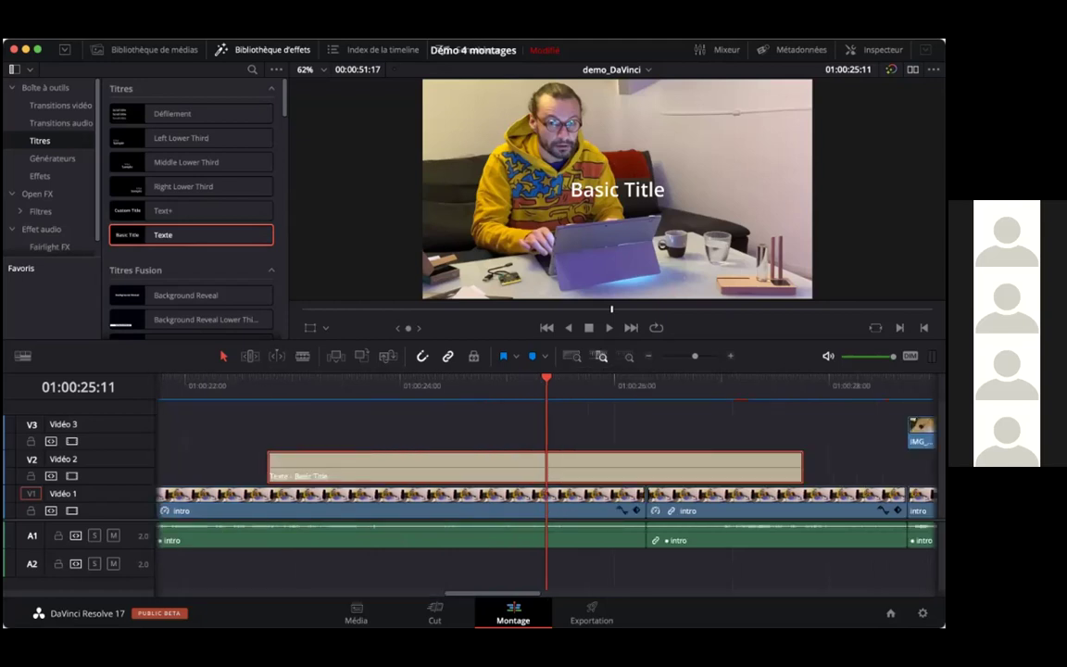
left_click_drag(602, 467, 630, 468)
Show the settings of the new title clip on Vidéo 2 in the inspector.
left_click(626, 357)
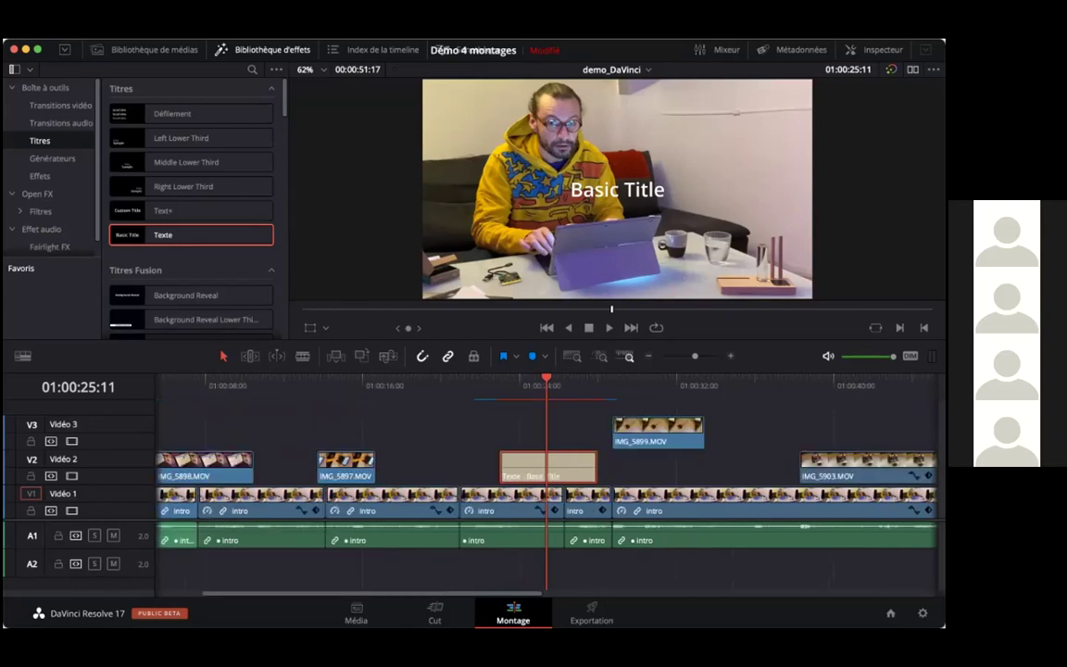
key("super+minus")
key("super+minus")
key("super+minus")
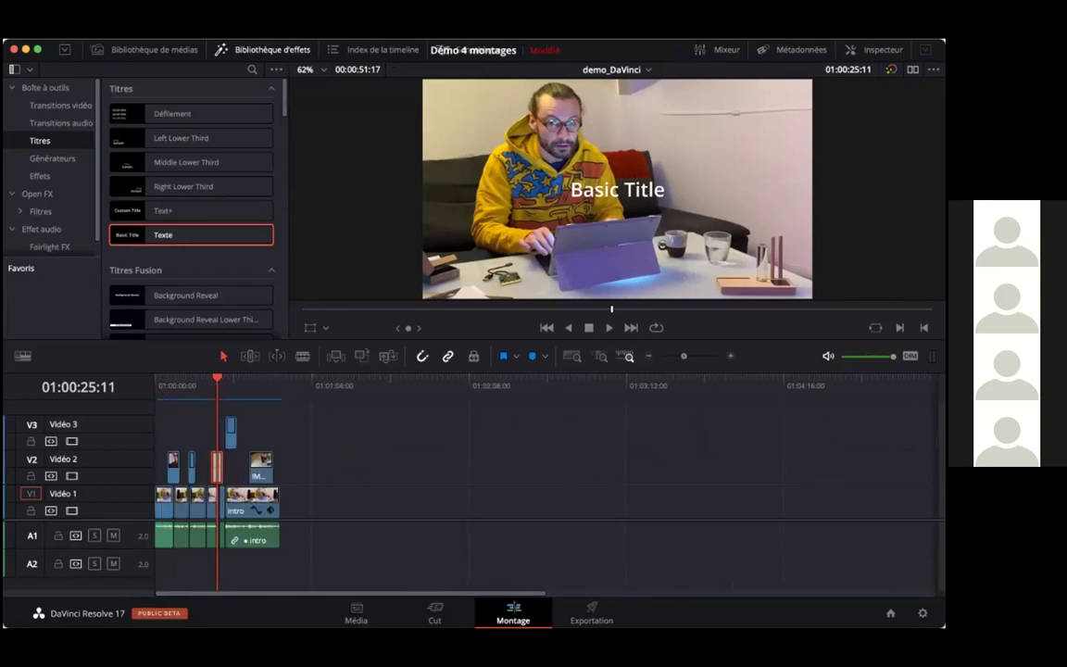
left_click_drag(683, 356, 717, 357)
key("super+minus")
key("super+minus")
key("super+minus")
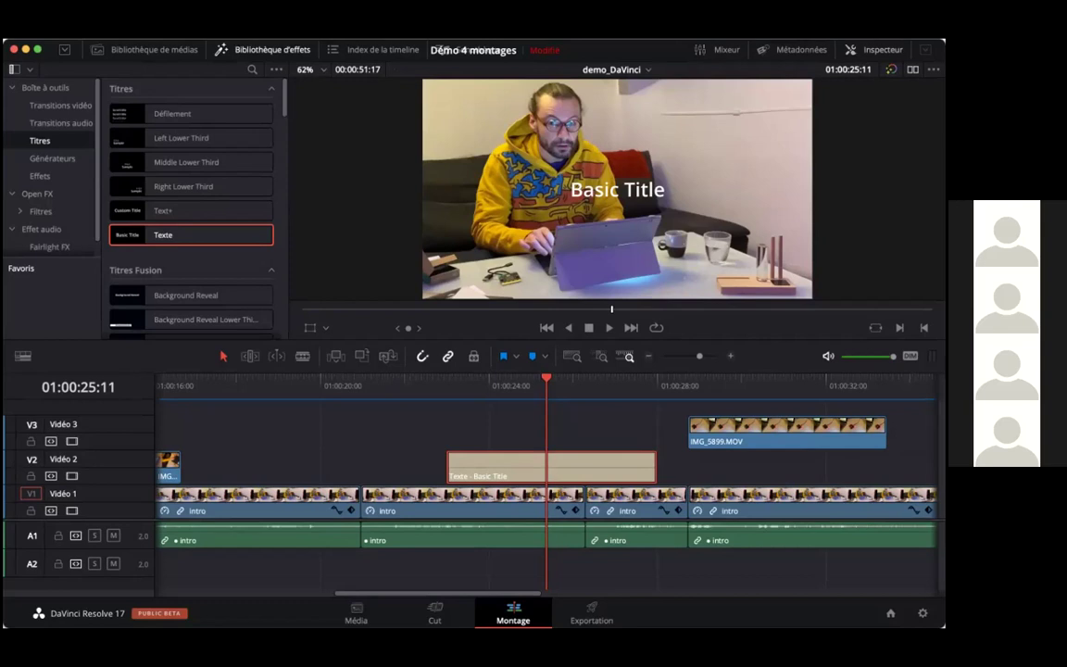
left_click(874, 50)
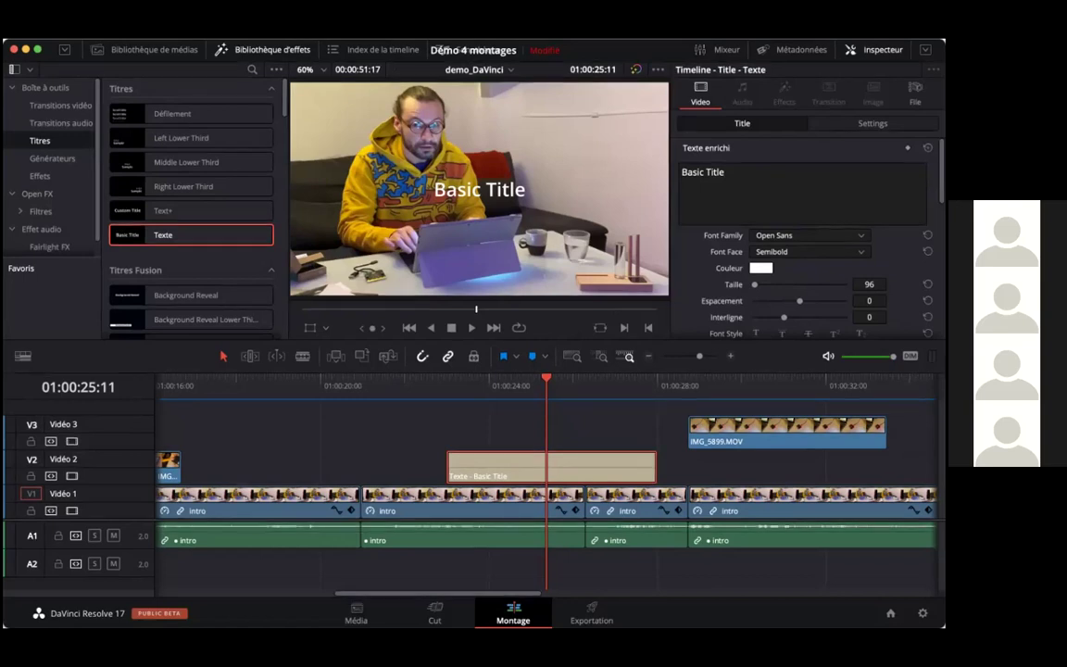
Preview the timeline around the title clip and place the playhead at 01:00:25:08, inside the title.
key("j")
left_click_drag(479, 379, 569, 379)
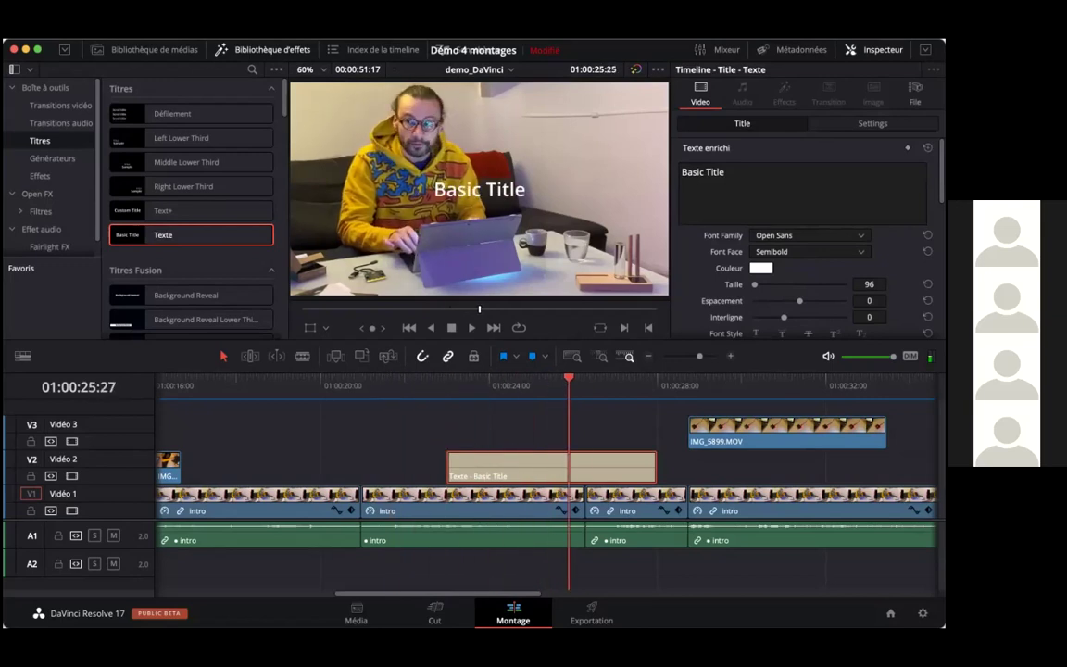
key("j")
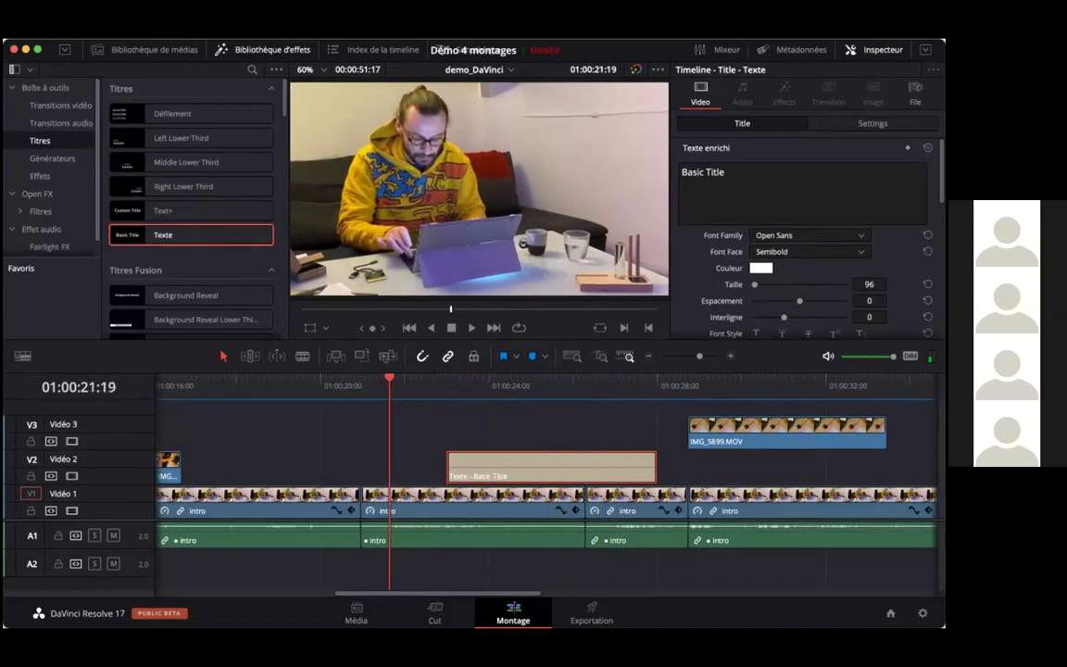
double_click(715, 172)
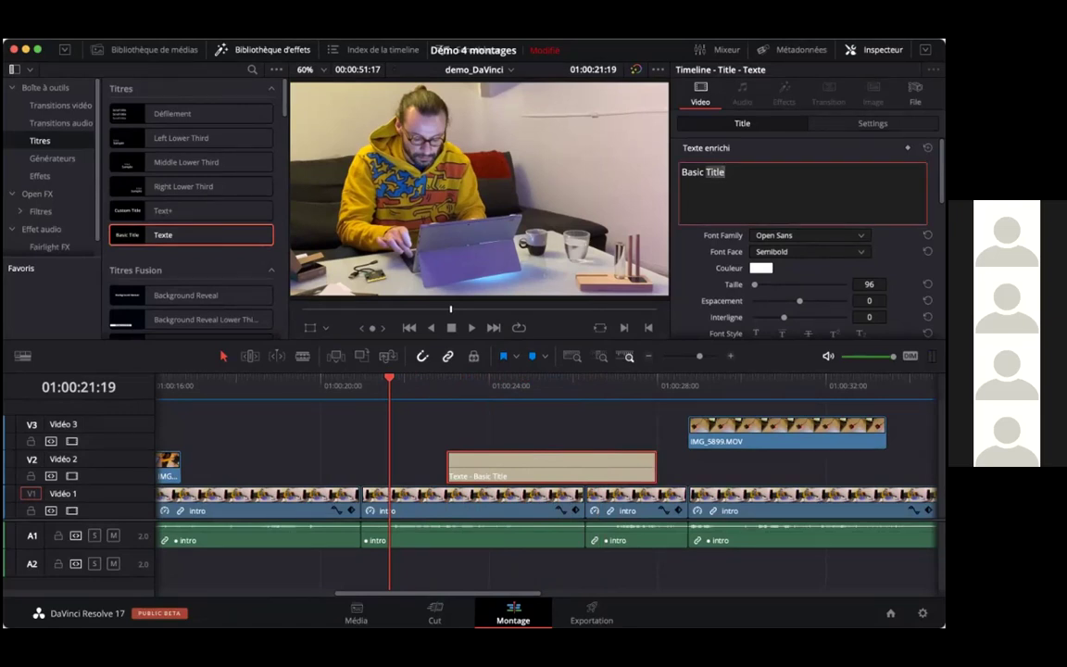
left_click(542, 383)
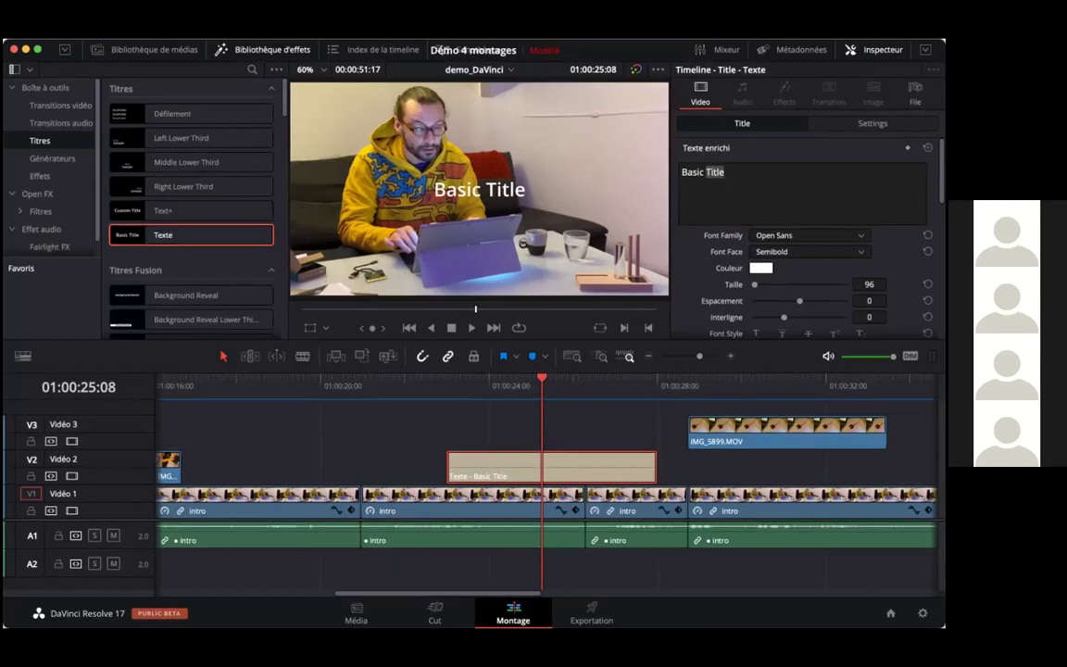
Hide the effects library and enlarge the viewer and inspector area above the timeline.
left_click(238, 50)
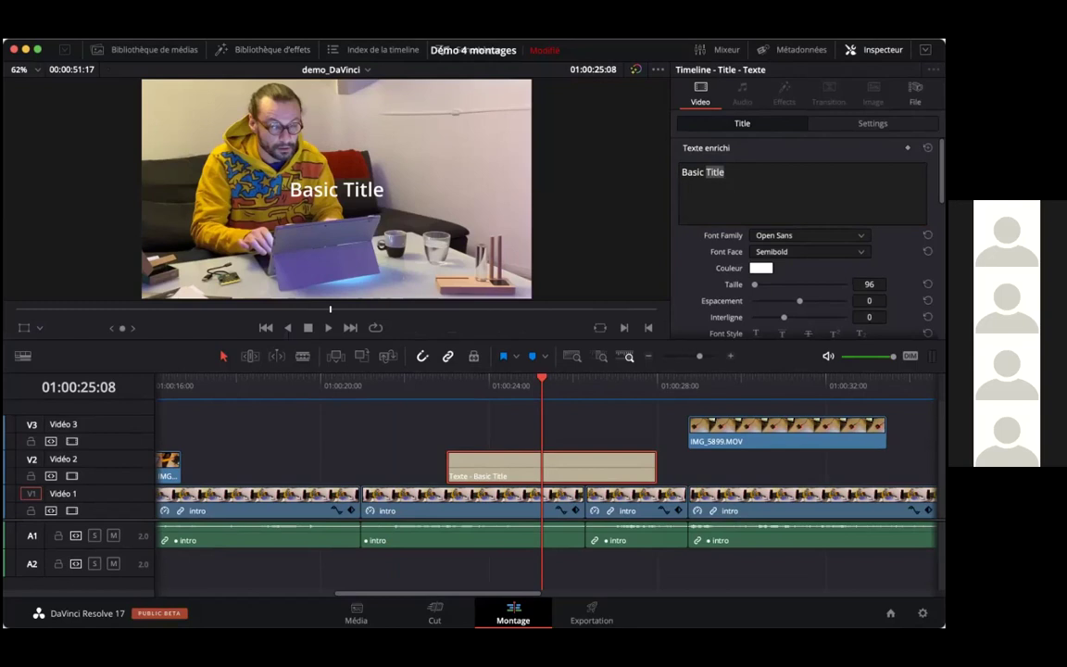
left_click_drag(452, 338, 451, 409)
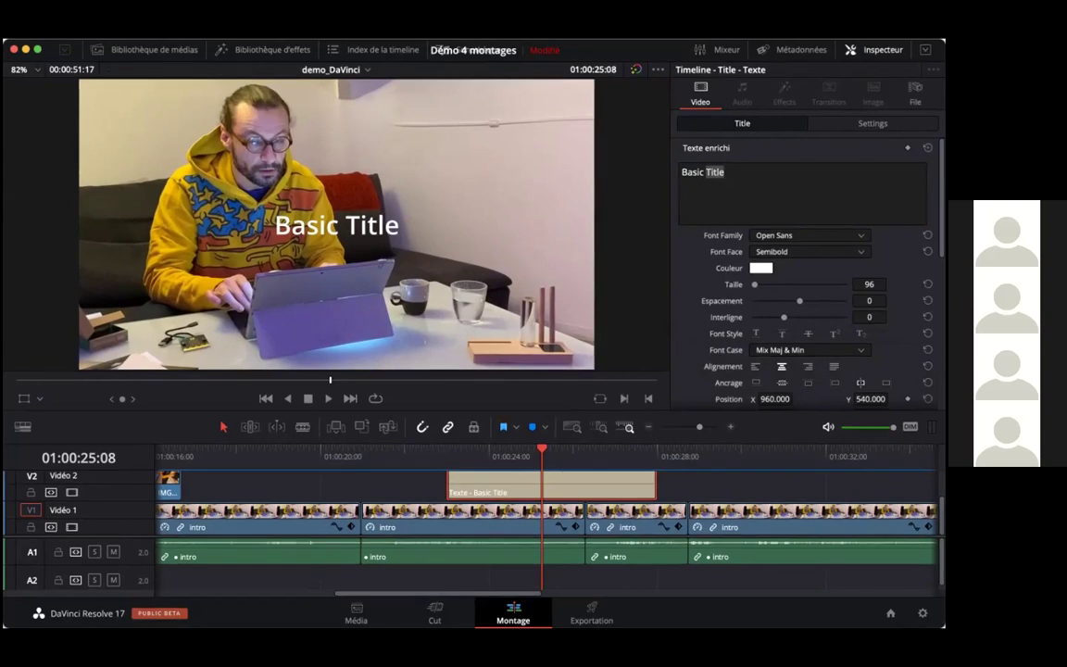
left_click(370, 486)
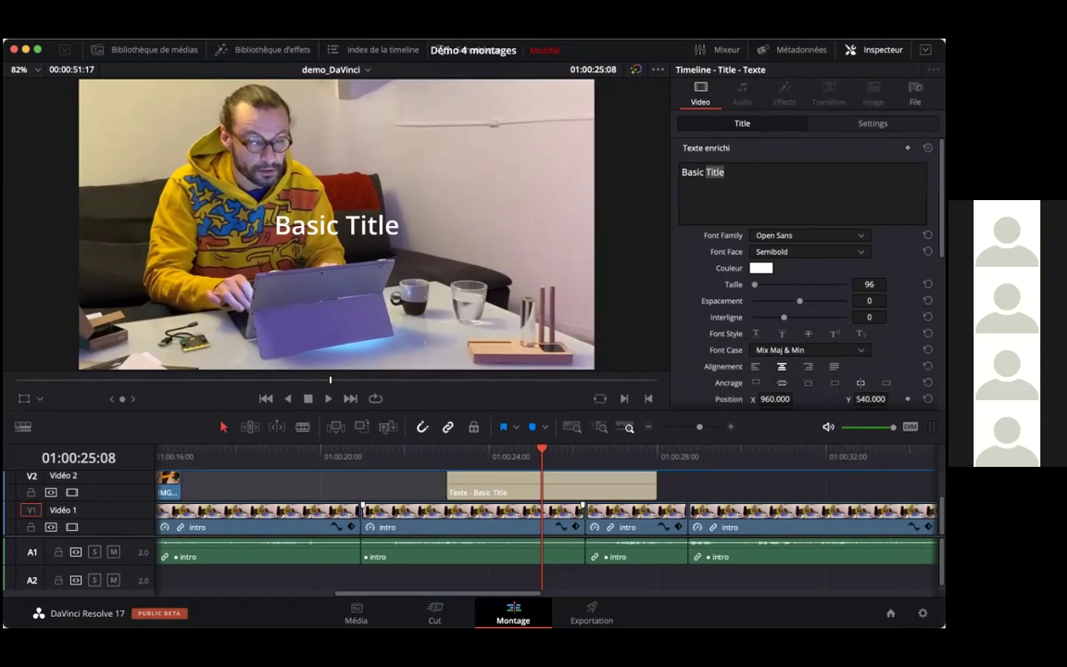
Examine the inspector settings of the intro video and audio clips, and return to those of the Basic Title clip.
left_click(473, 521)
left_click(310, 520)
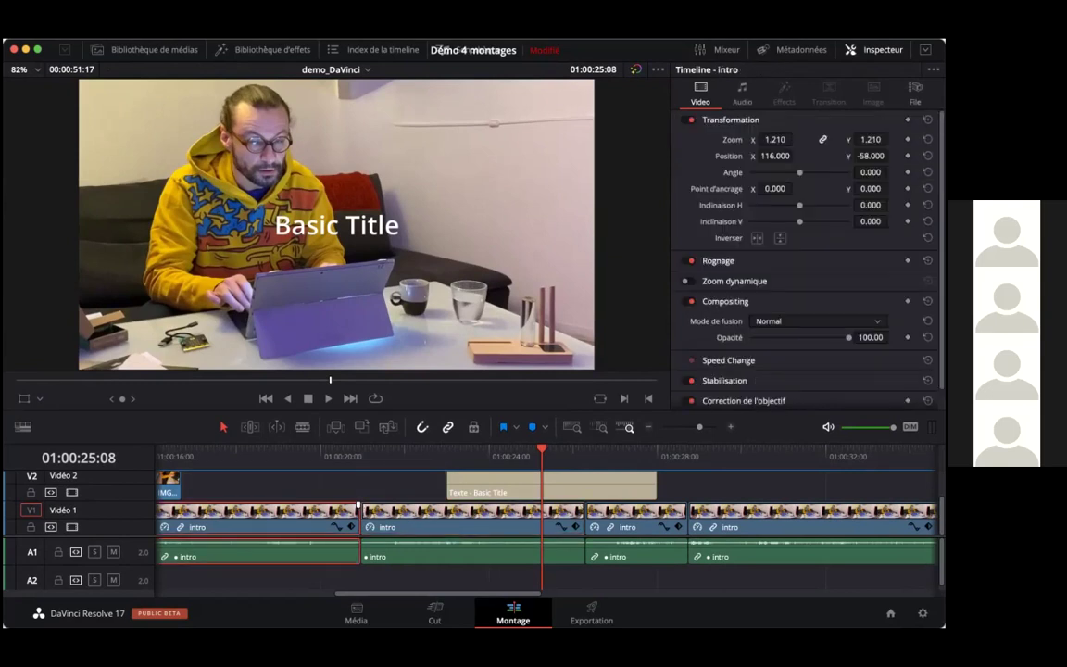
left_click(463, 557)
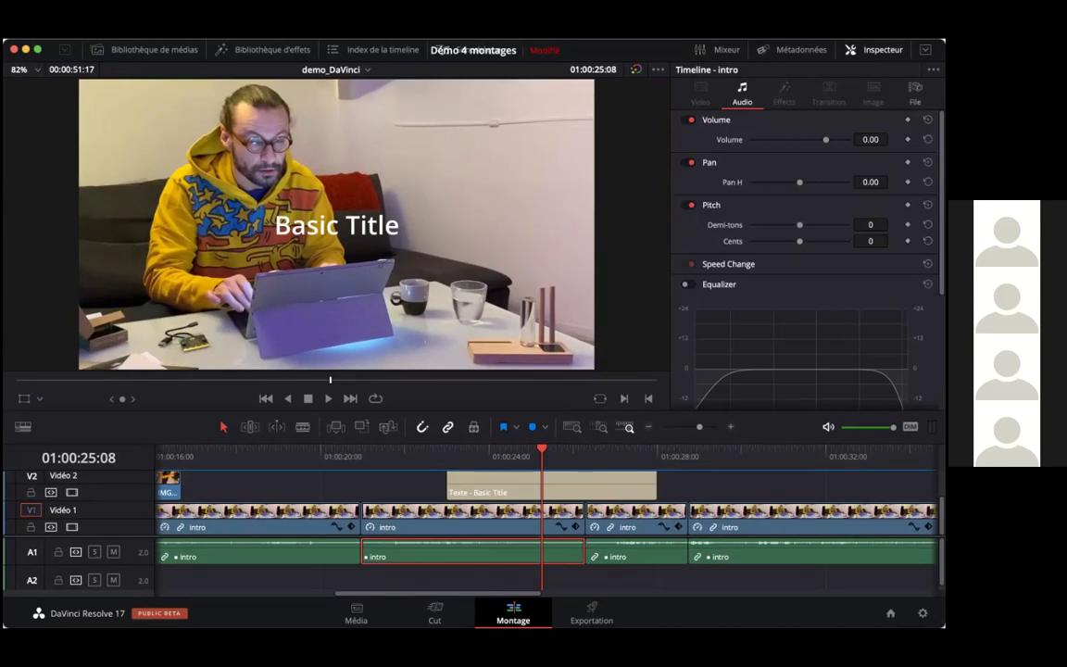
left_click(470, 520)
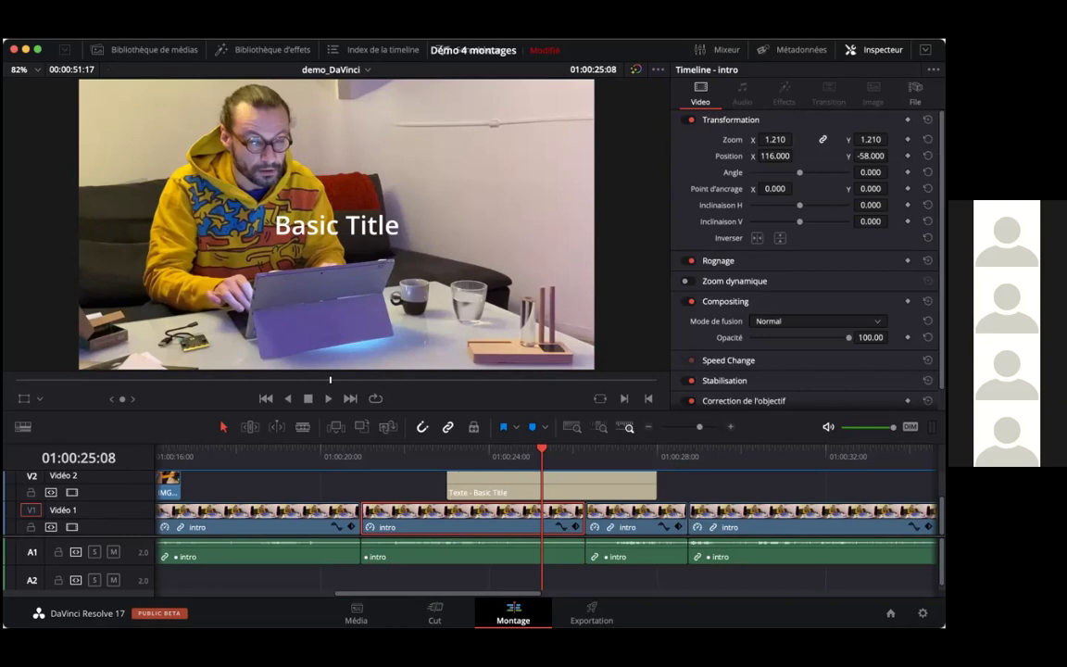
left_click(556, 485)
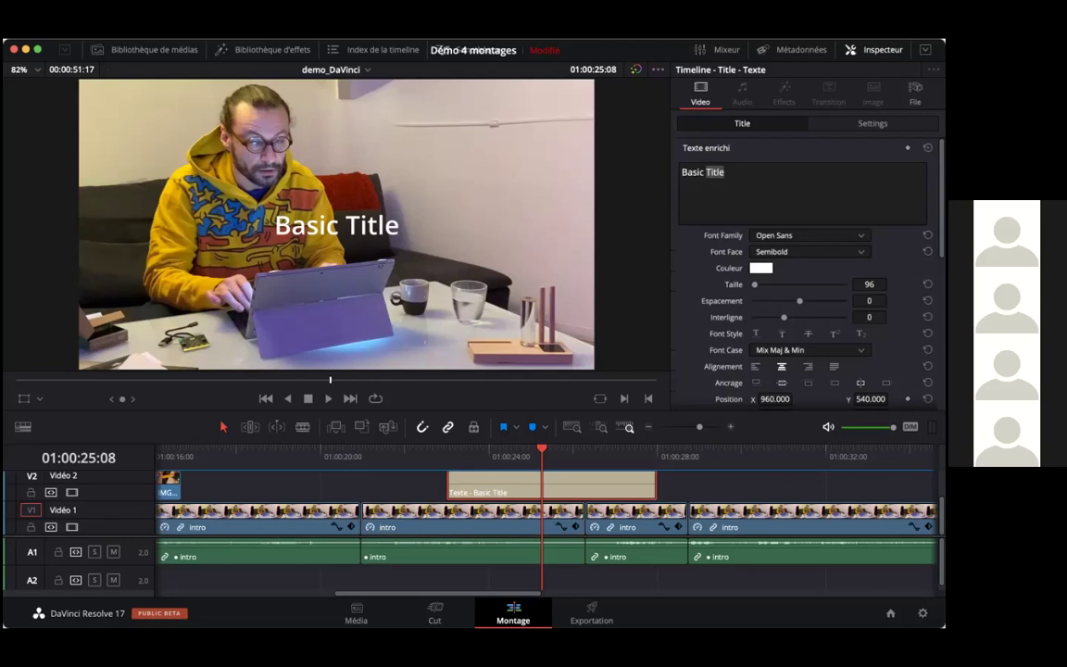
Replace the title's text with "oui... mais lequel ?".
left_click(715, 173)
double_click(715, 173)
triple_click(716, 173)
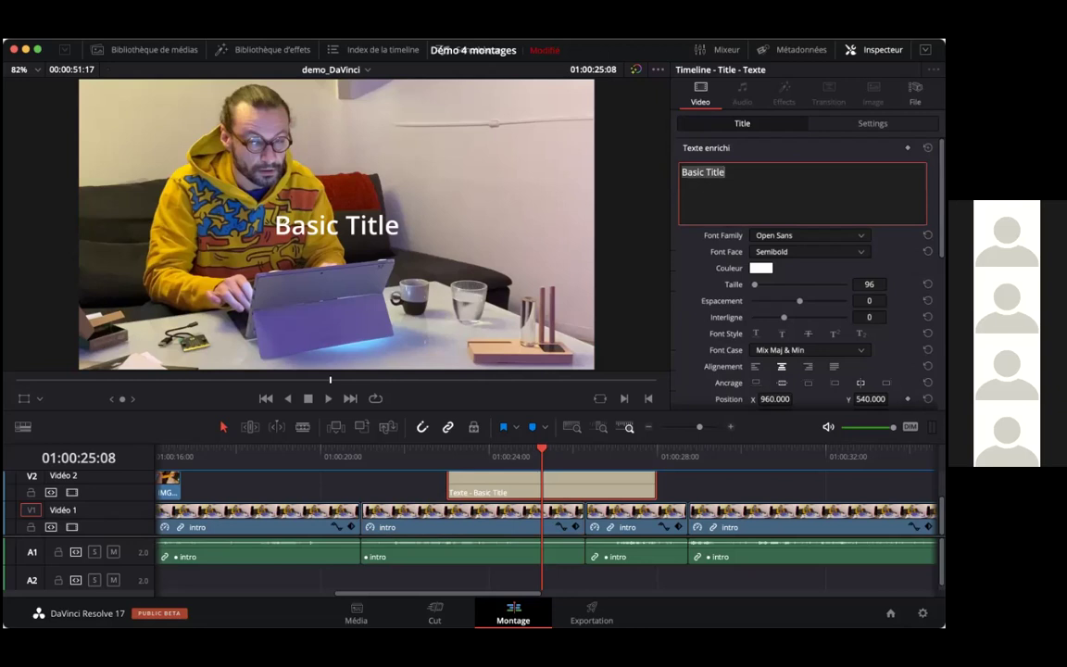
type("o")
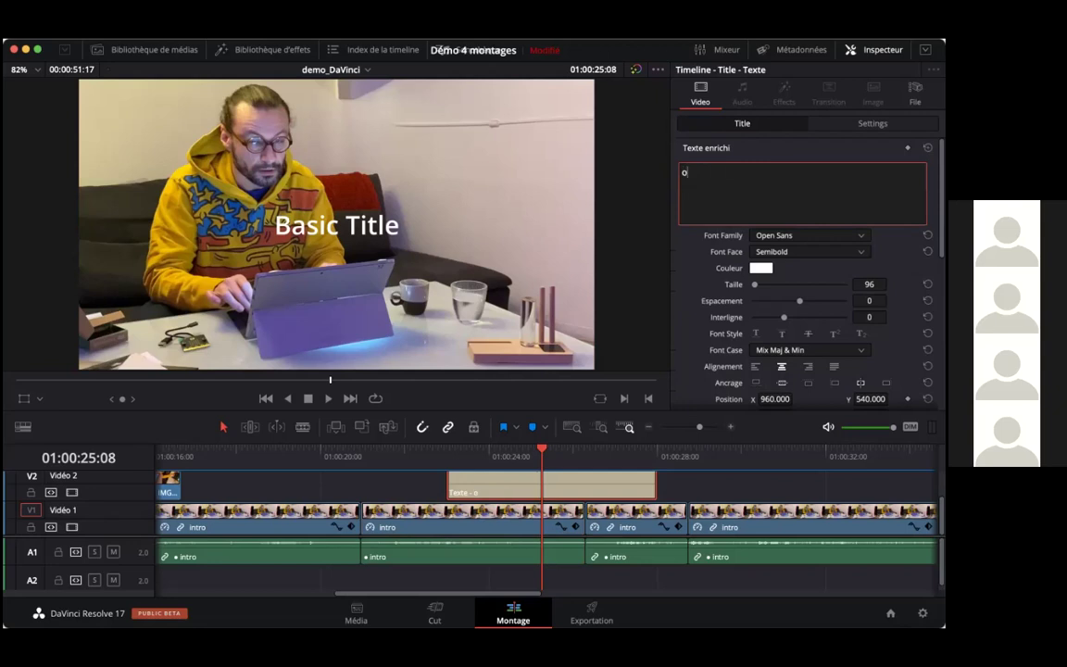
type("ui... mais lequel ?")
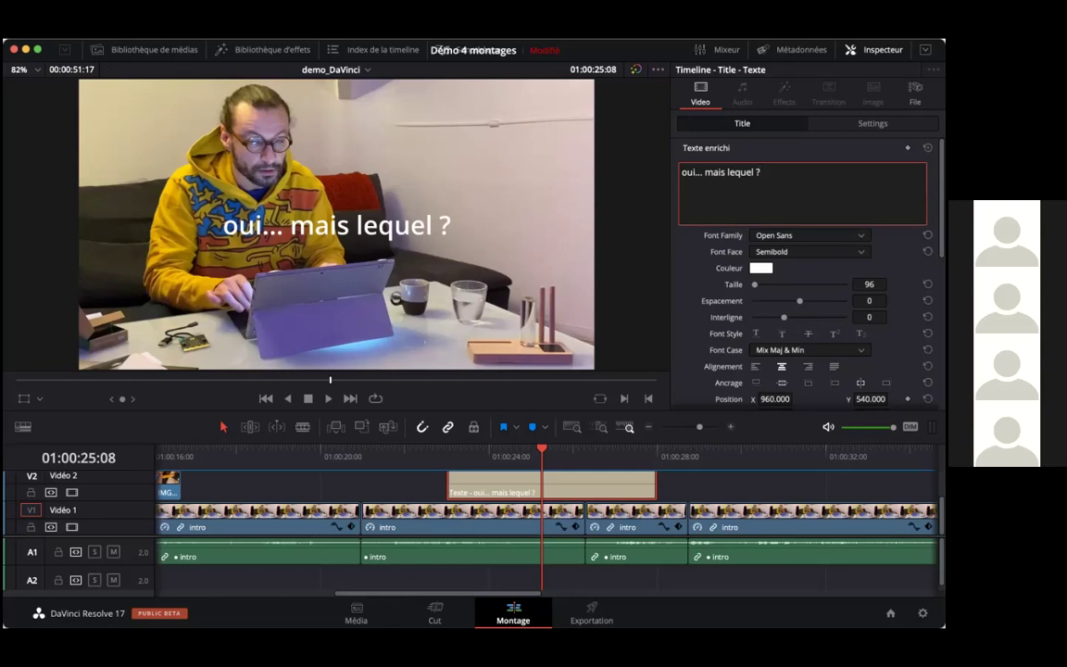
Set the title's font to Myanmar MN Bold and its text colour to orange.
left_click(809, 235)
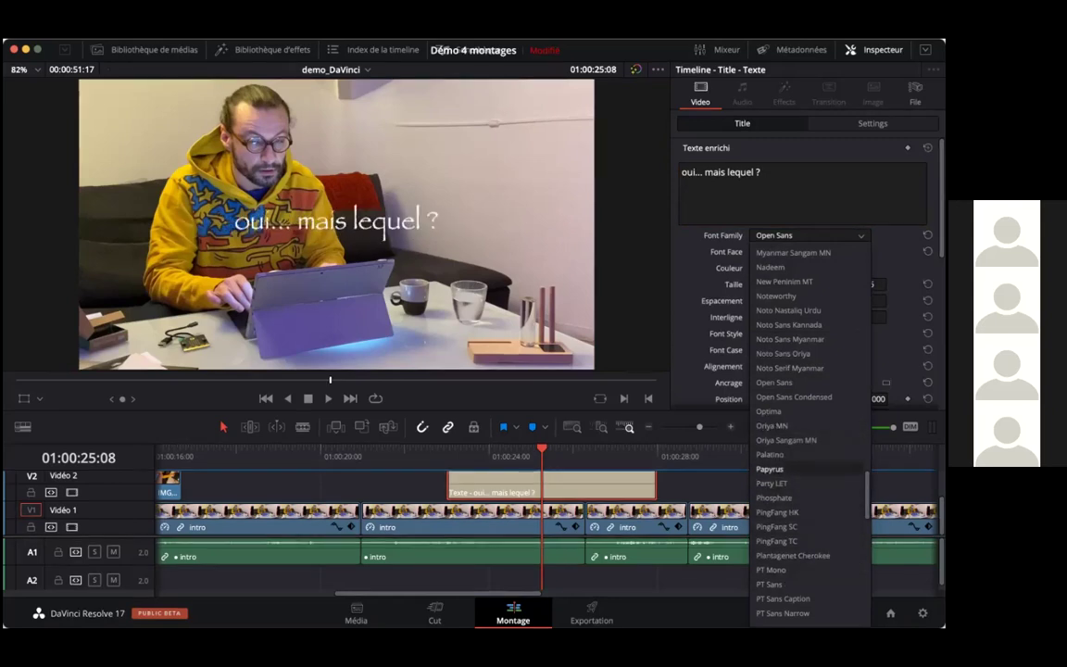
scroll(794, 398, "up", 3)
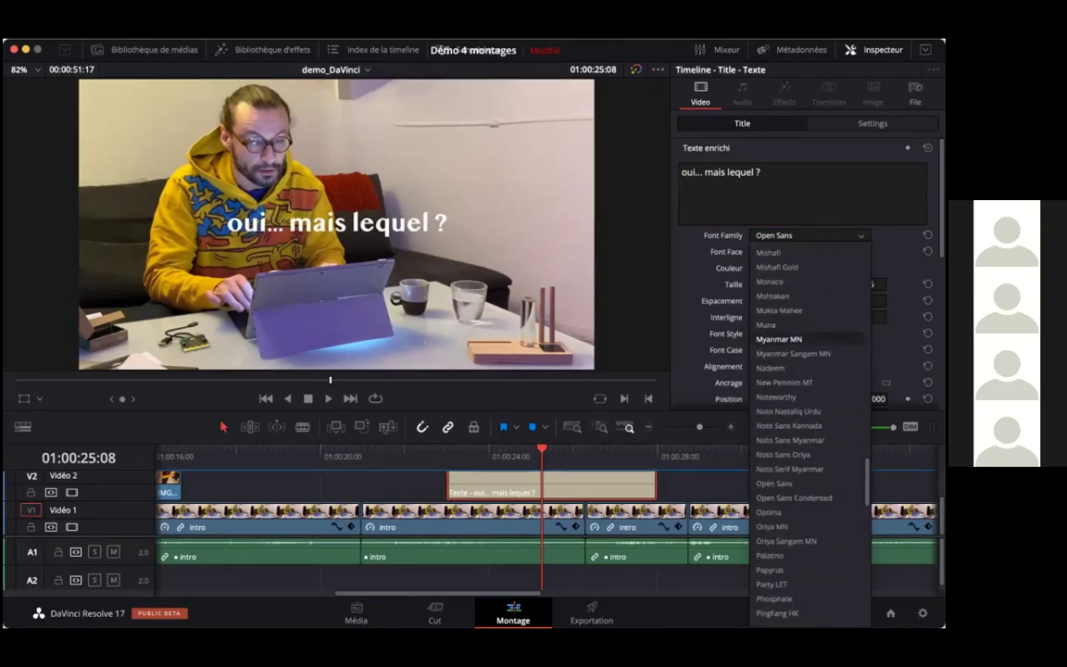
left_click(778, 339)
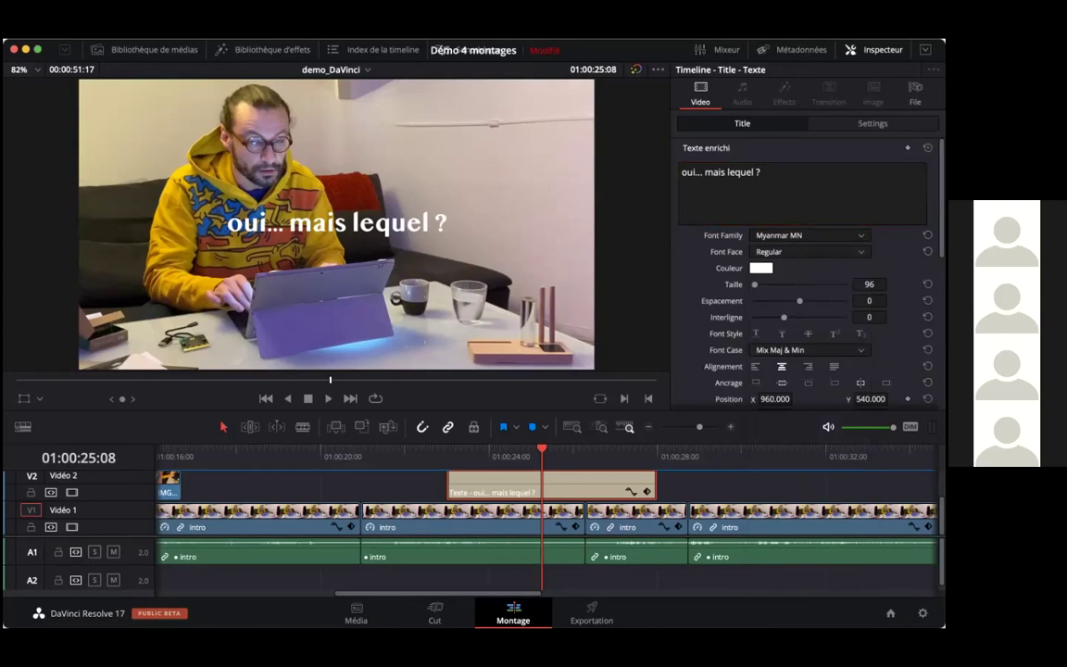
left_click(760, 269)
left_click(626, 245)
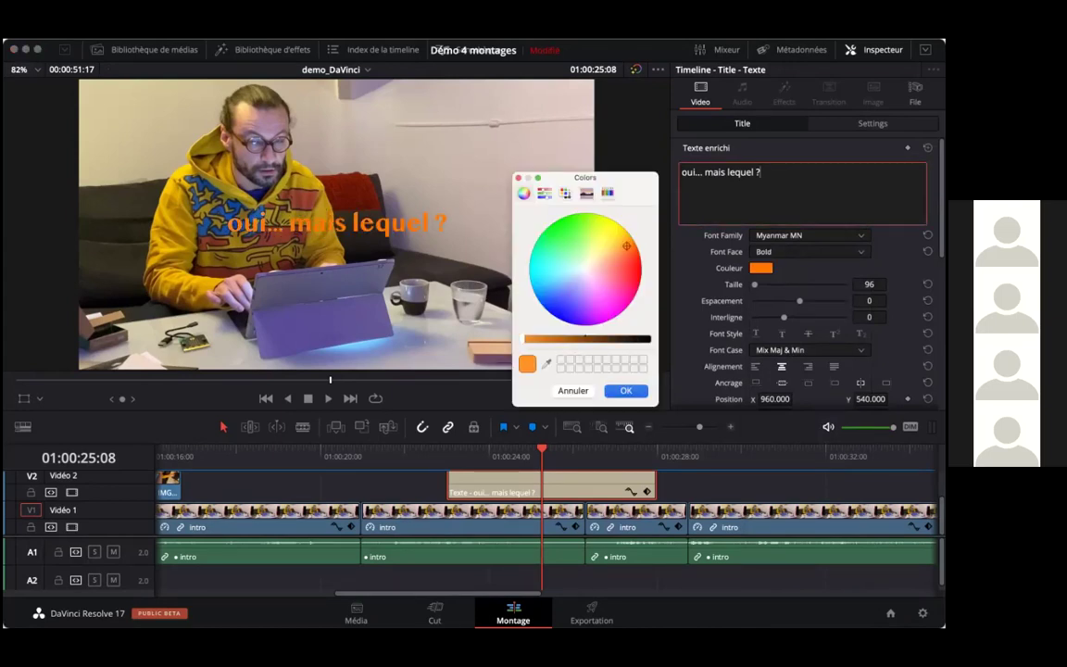
left_click(626, 391)
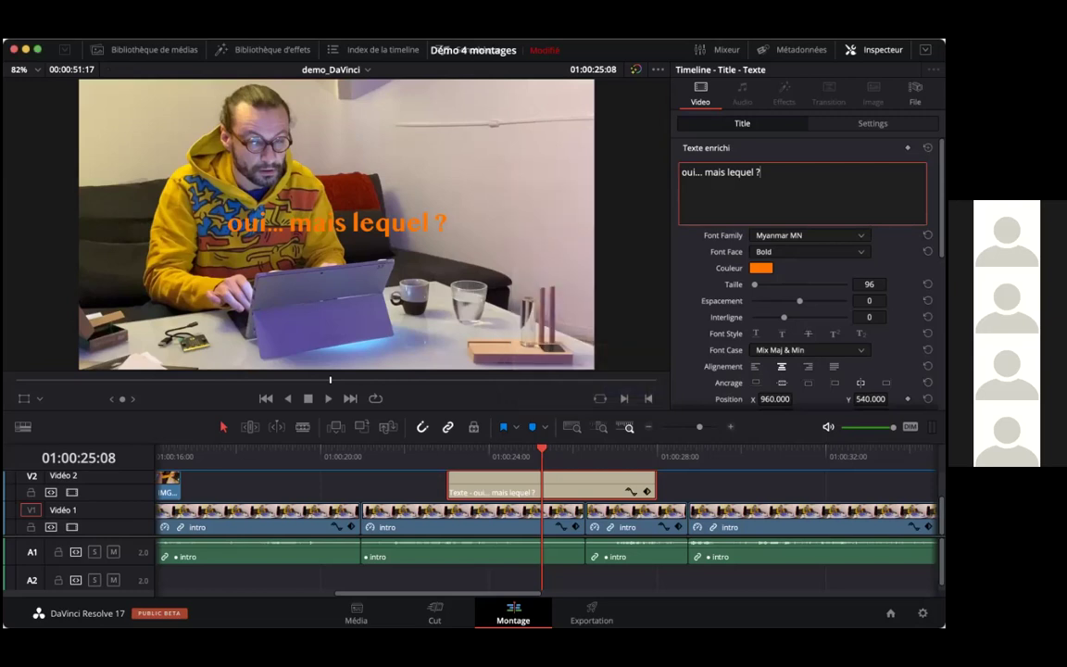
Give the title text a black outline (Contour) with a size of 1.
scroll(806, 278, "down", 3)
scroll(806, 277, "down", 5)
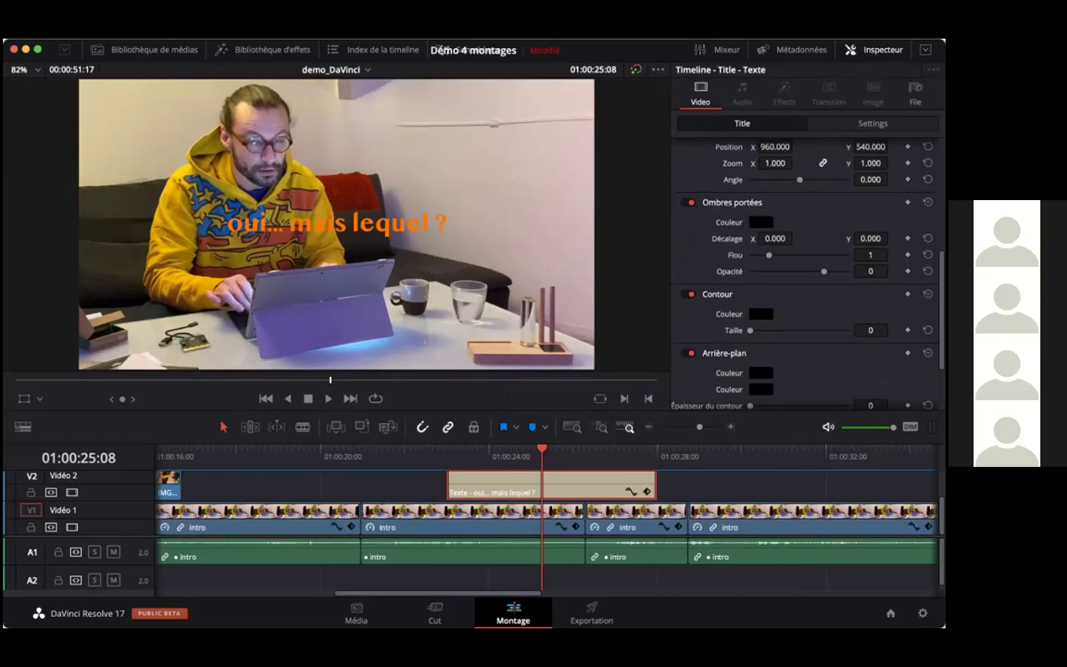
left_click(760, 314)
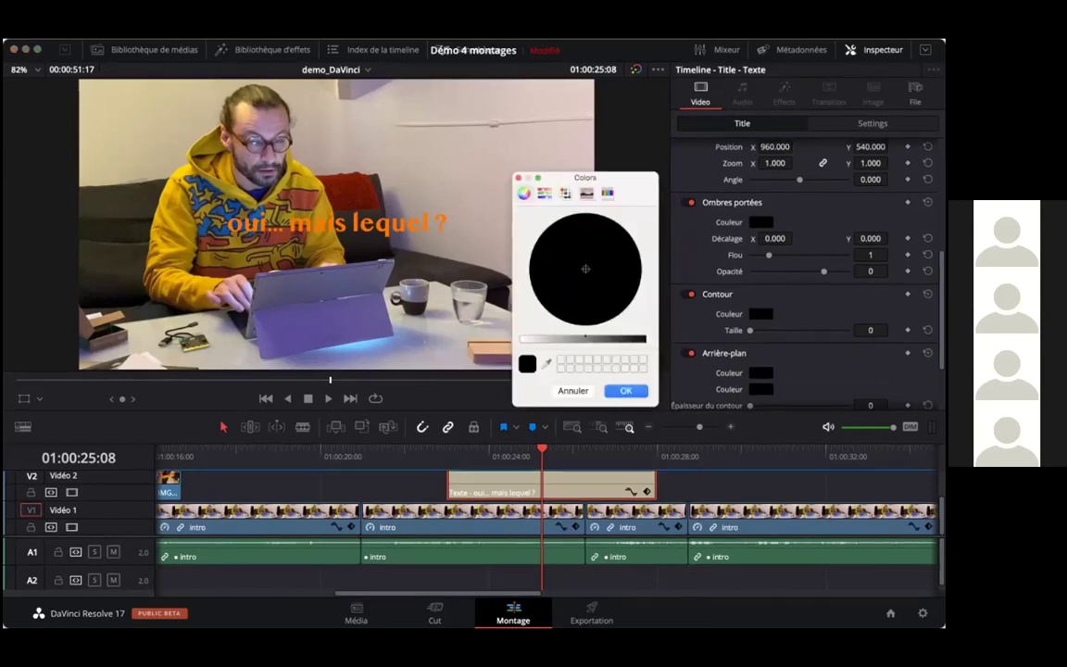
key("Escape")
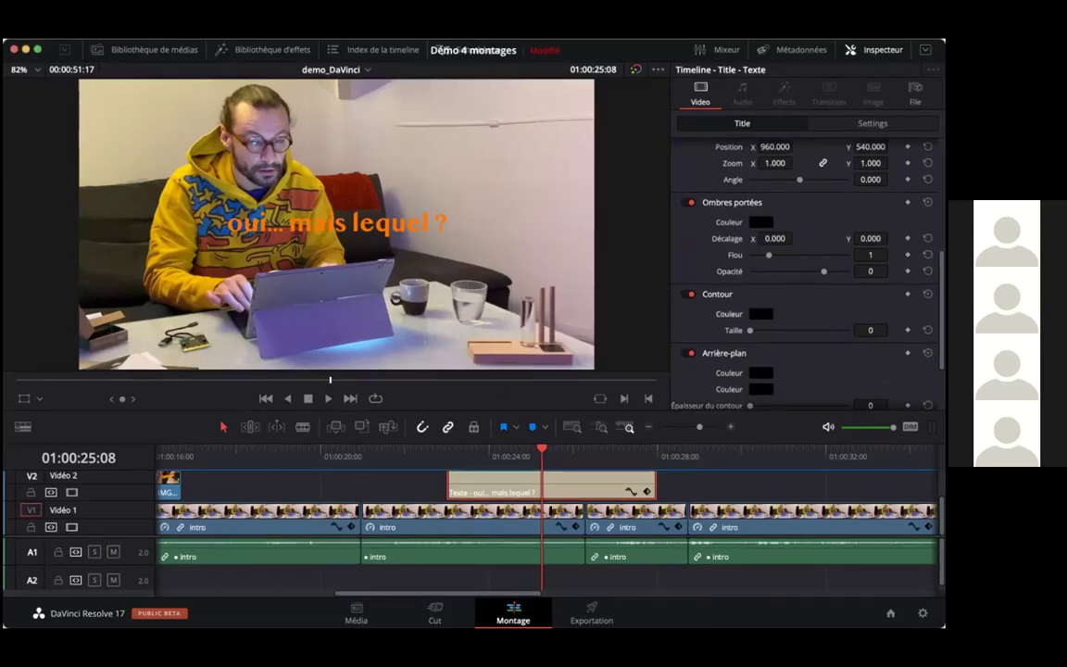
left_click_drag(750, 331, 755, 331)
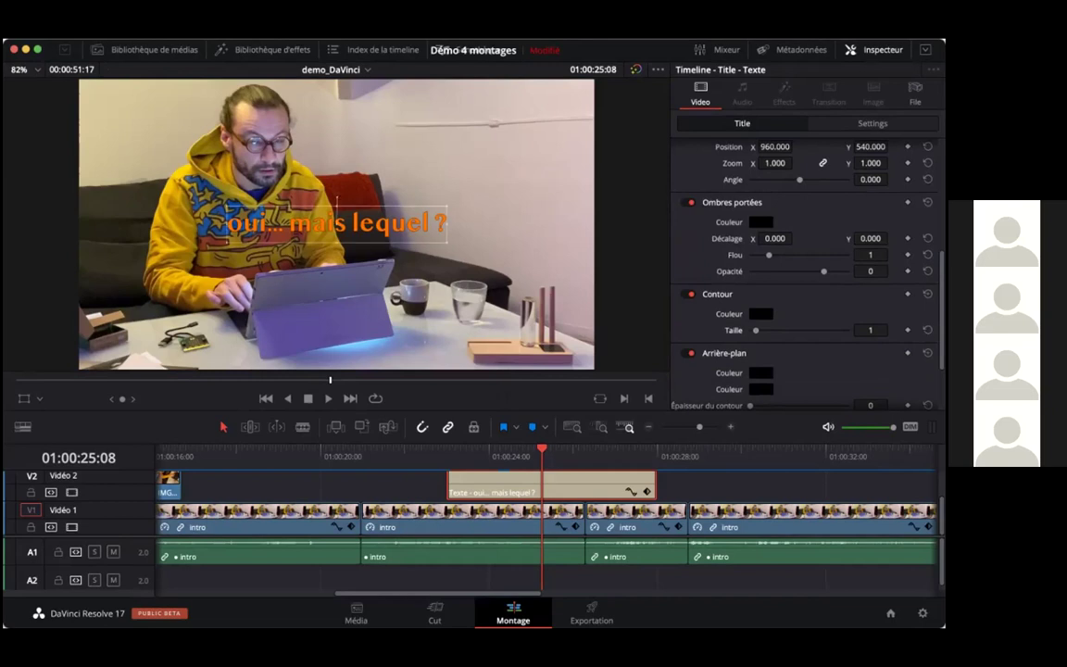
Move the title onto the wall beside the man, at X 1442 and Y 794, and tilt it to an angle of -4.269.
left_click_drag(337, 224, 466, 159)
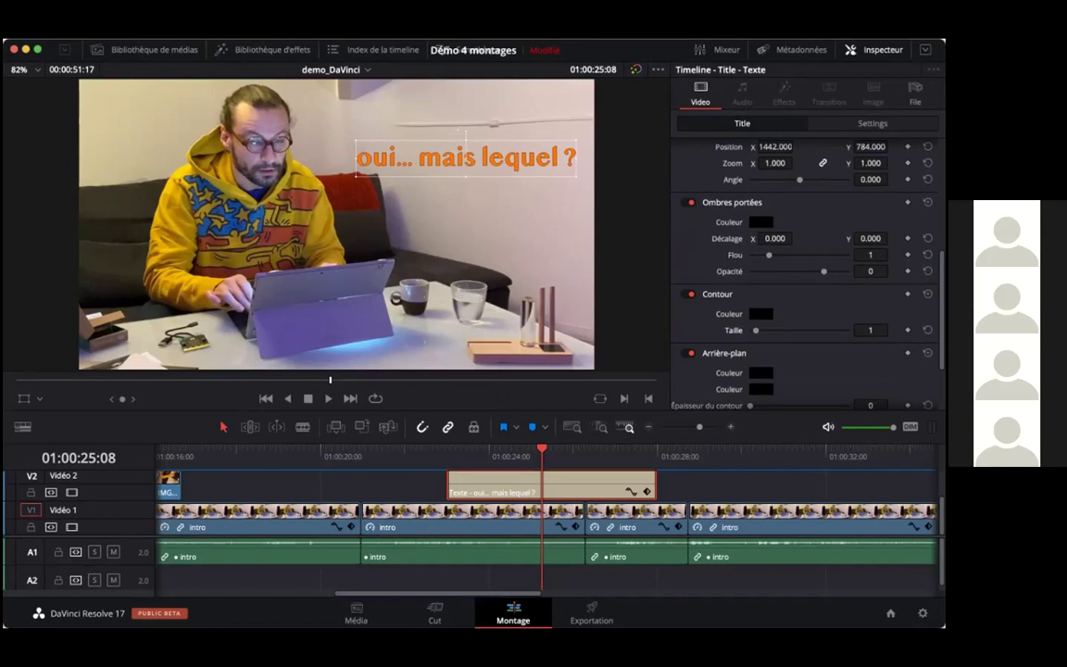
left_click_drag(869, 147, 869, 180)
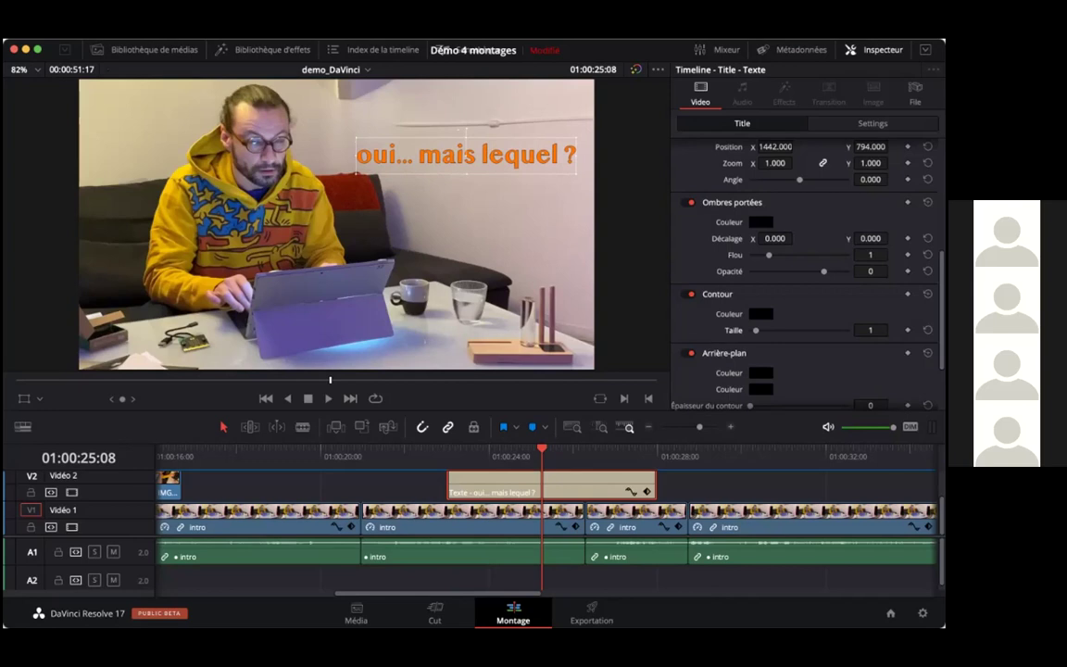
left_click_drag(465, 129, 467, 129)
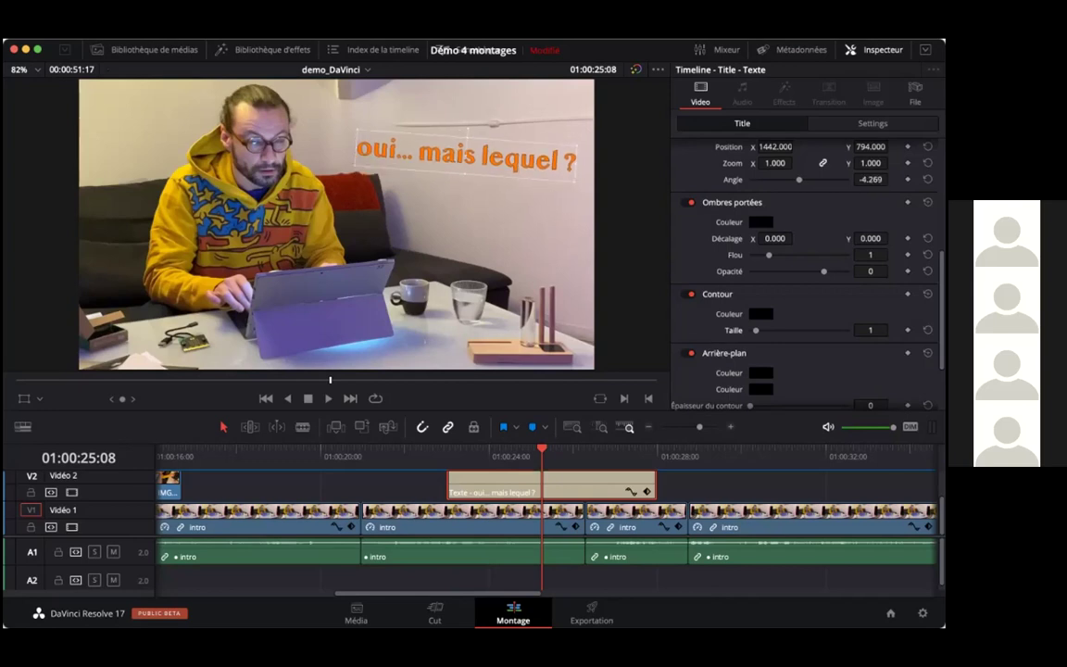
Adjust the title's position to X 1472 and Y 796, and its angle to 0.780.
scroll(805, 269, "up", 5)
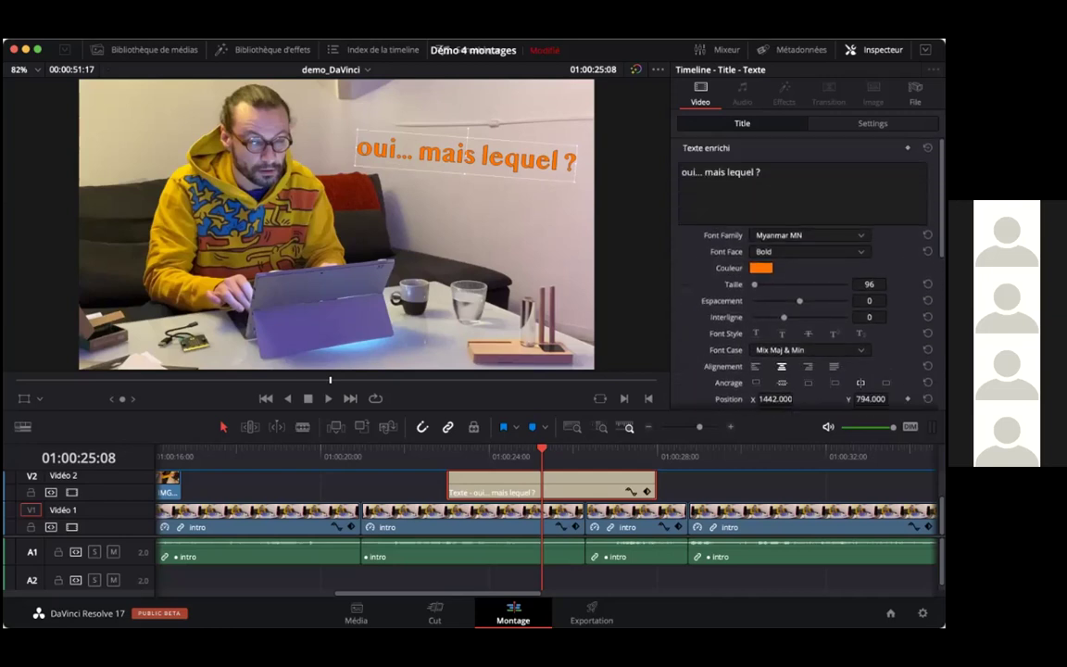
scroll(805, 268, "down", 4)
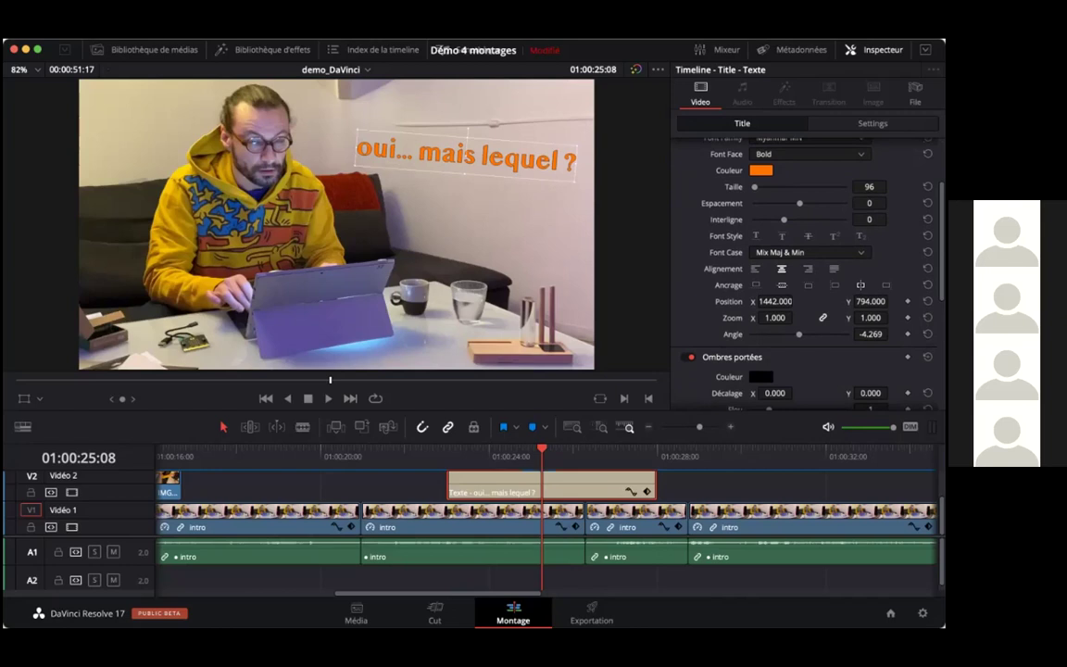
mouse_move(775, 301)
left_mouse_down()
mouse_move(747, 301)
mouse_move(794, 301)
left_mouse_up()
mouse_move(870, 301)
left_mouse_down()
mouse_move(906, 301)
mouse_move(872, 301)
left_mouse_up()
left_click_drag(799, 334, 799, 334)
left_click_drag(869, 334, 870, 333)
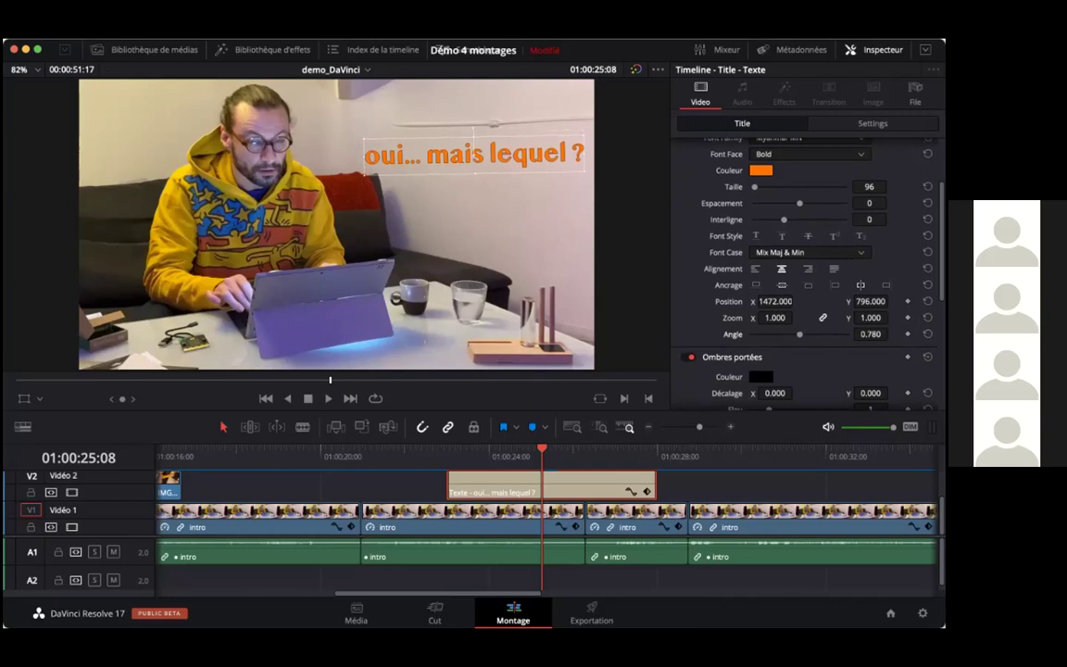
Play the timeline from before the title through its end to check its timing against the speech.
left_click(421, 455)
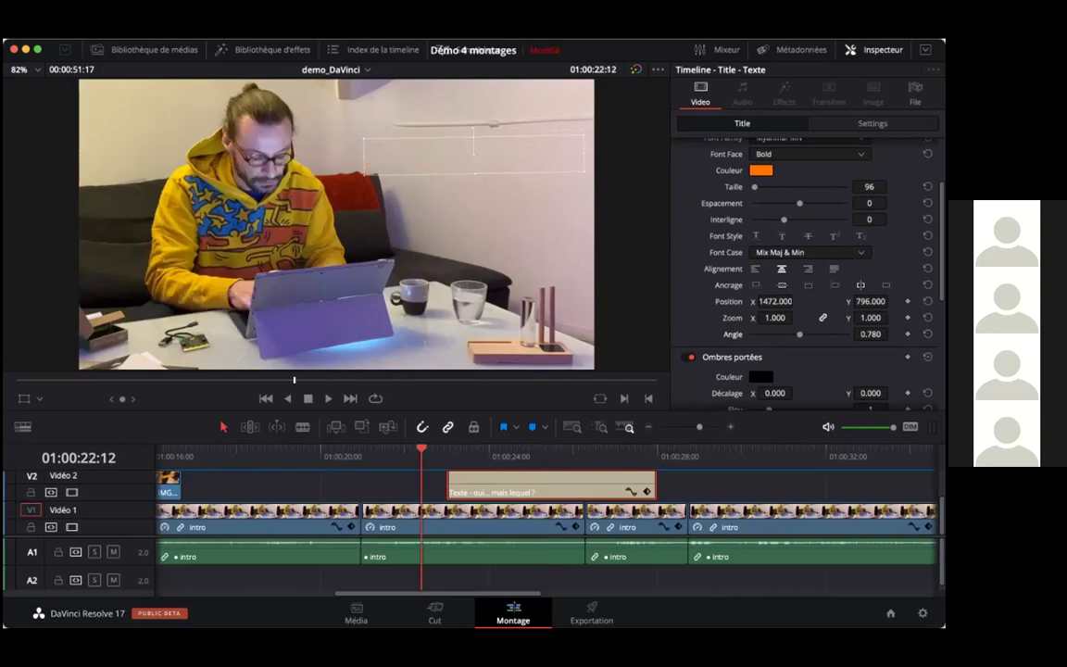
left_click(378, 455)
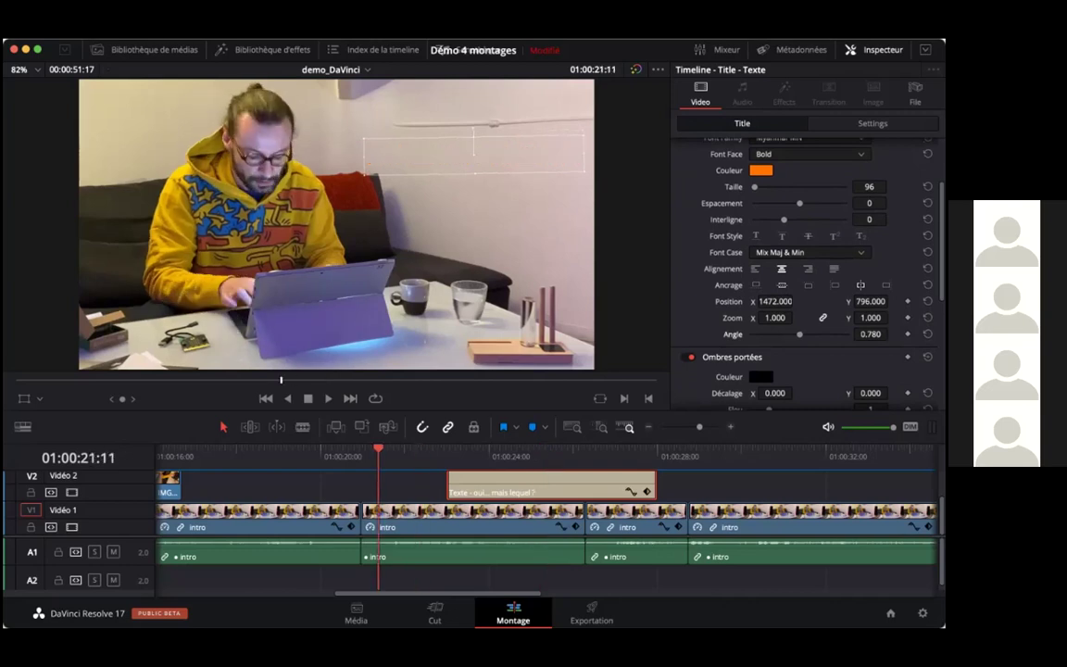
left_click_drag(377, 455, 343, 454)
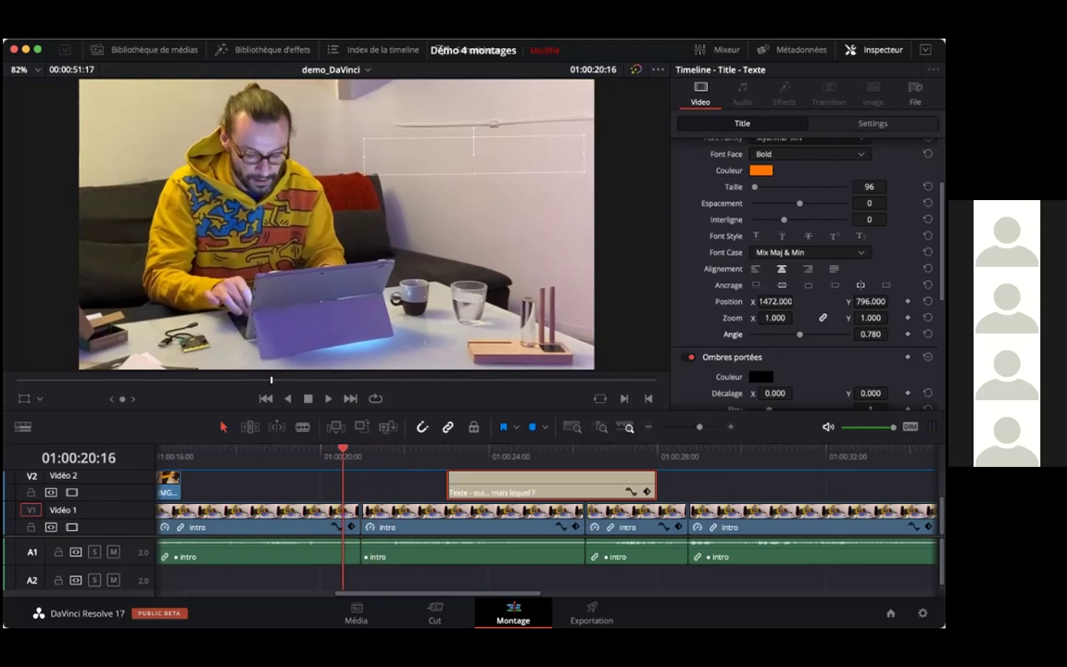
key("space")
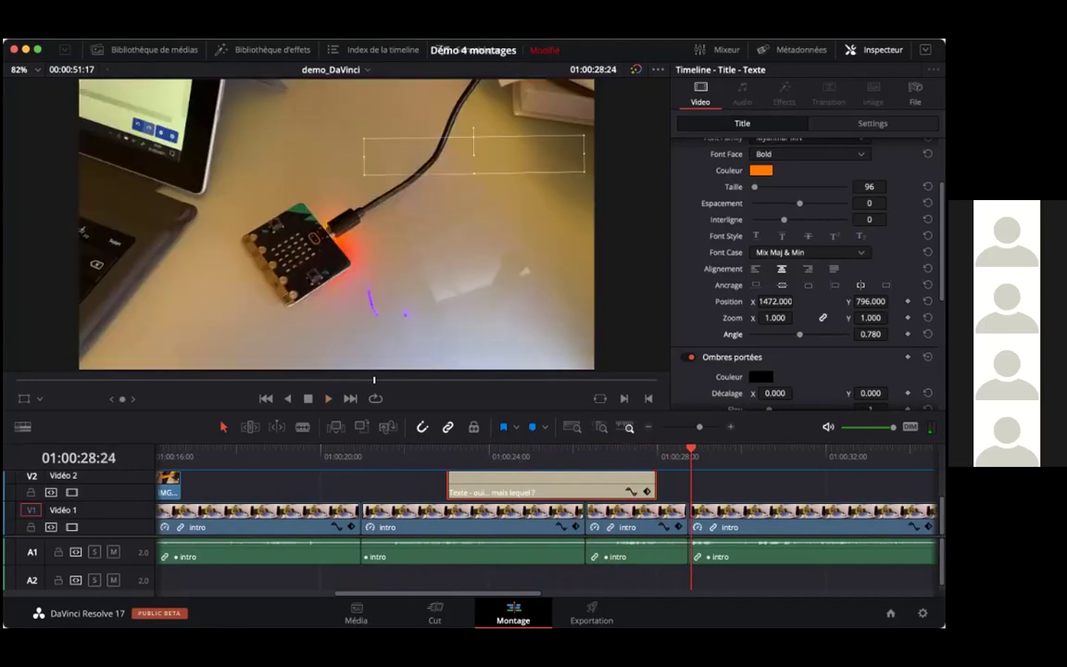
left_click(419, 455)
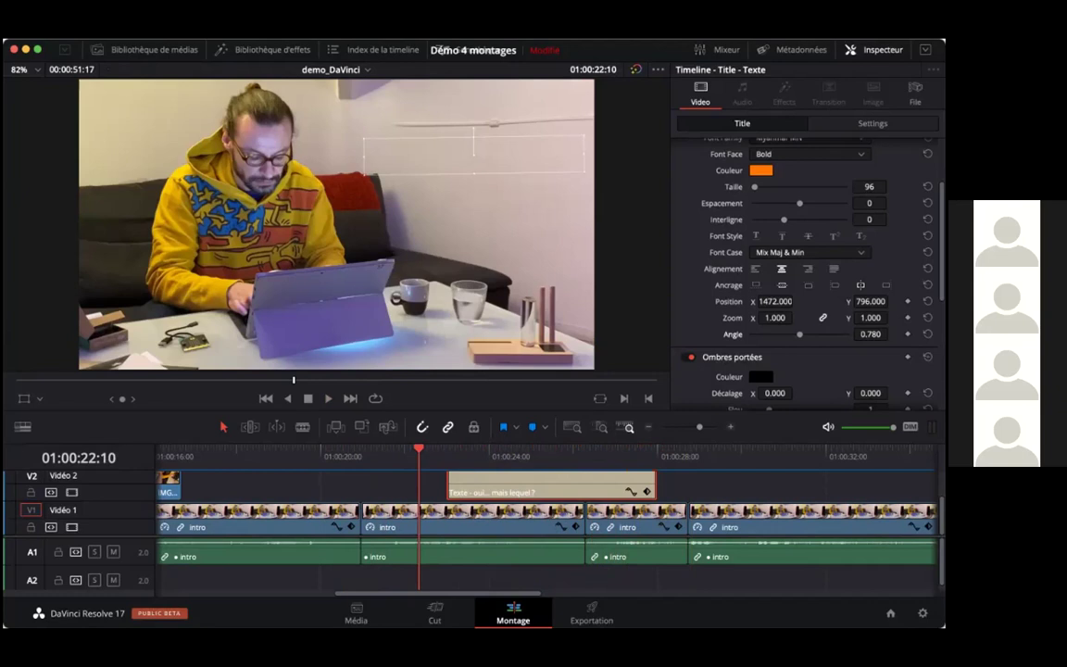
Adjust the start of the title clip on video track 2, ending with an in point at about 01:00:23:19.
left_click(448, 486)
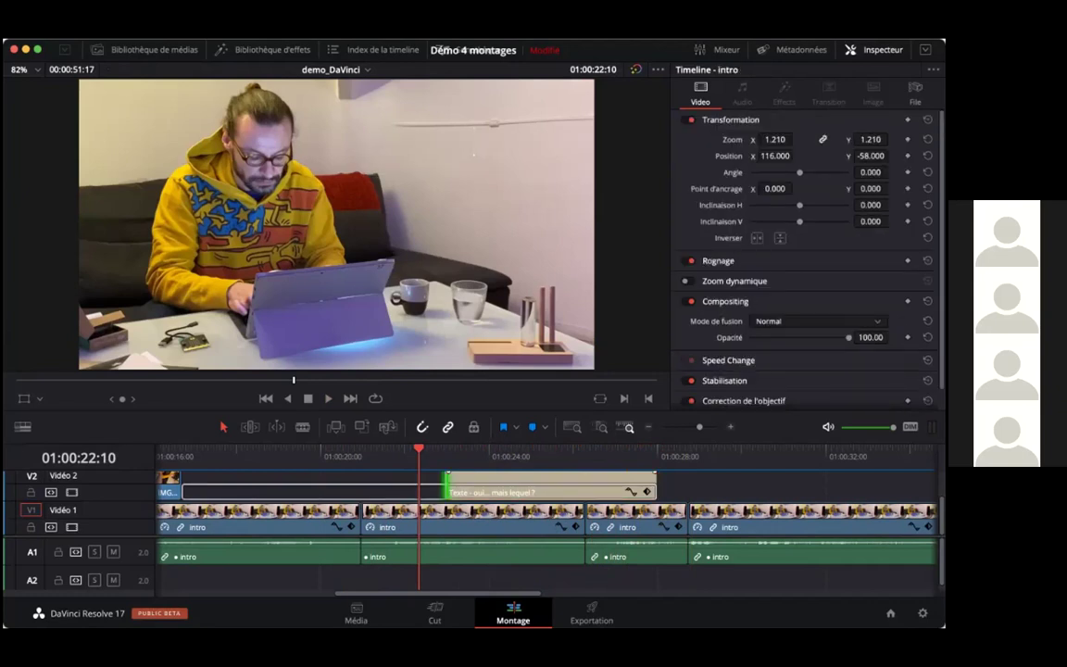
left_click_drag(448, 485, 361, 485)
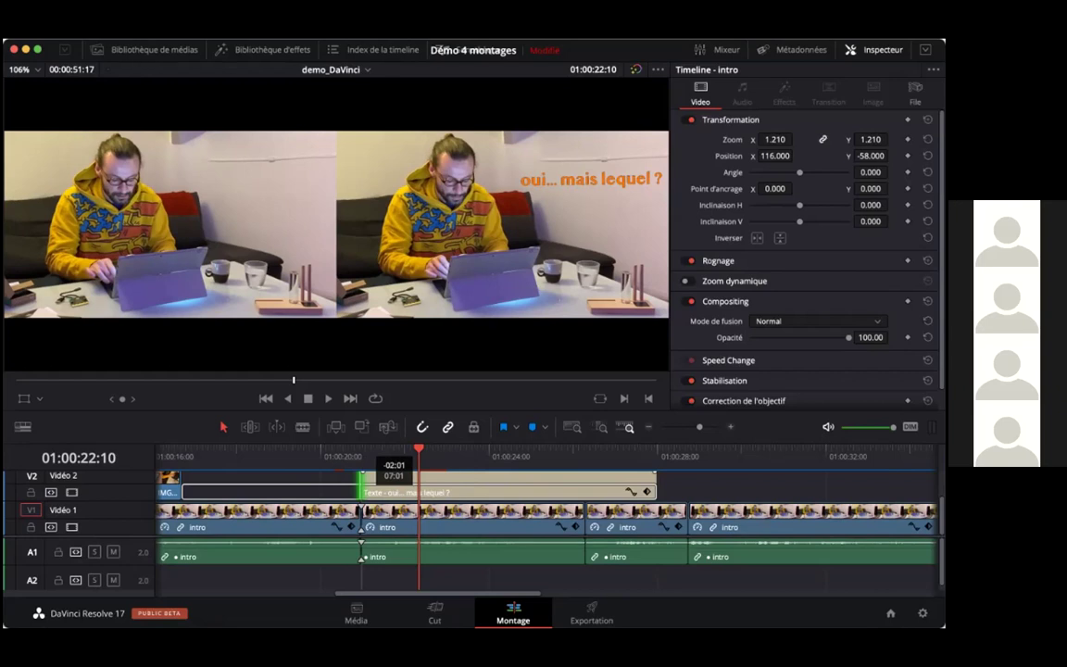
left_click_drag(361, 485, 474, 485)
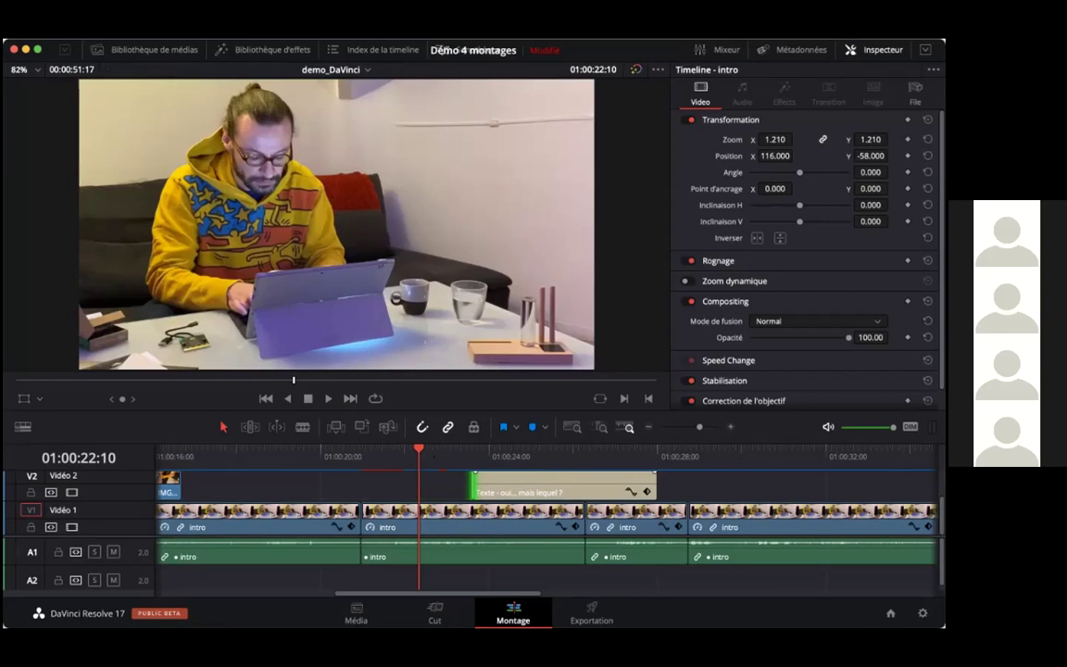
Play the title passage through and shorten the end of the title clip to about 01:00:27:00.
key("space")
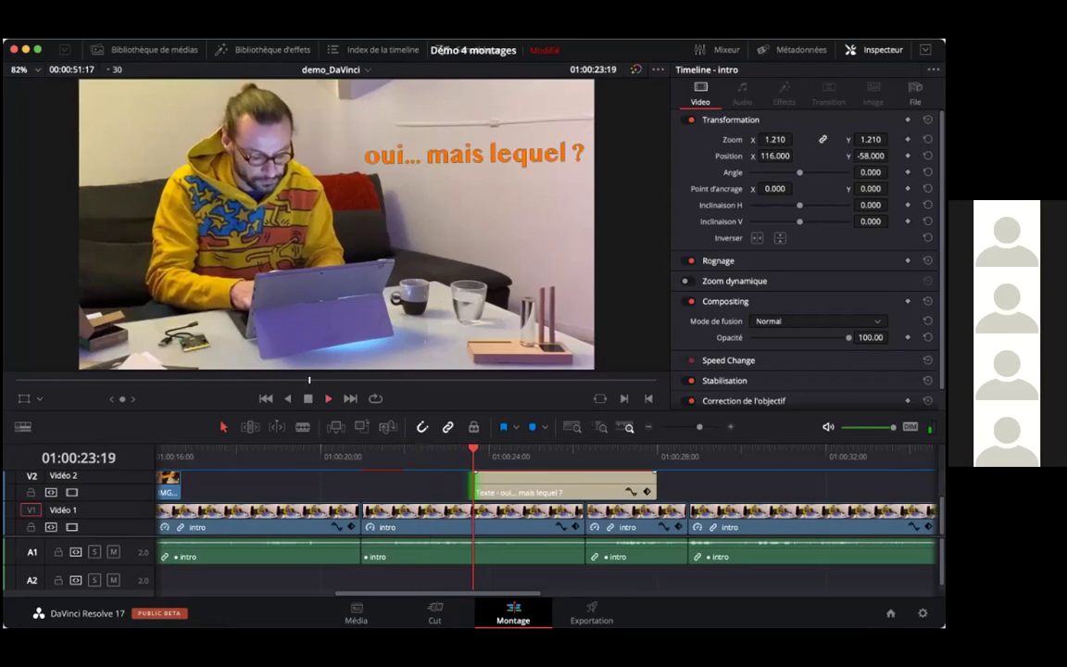
left_click(386, 456)
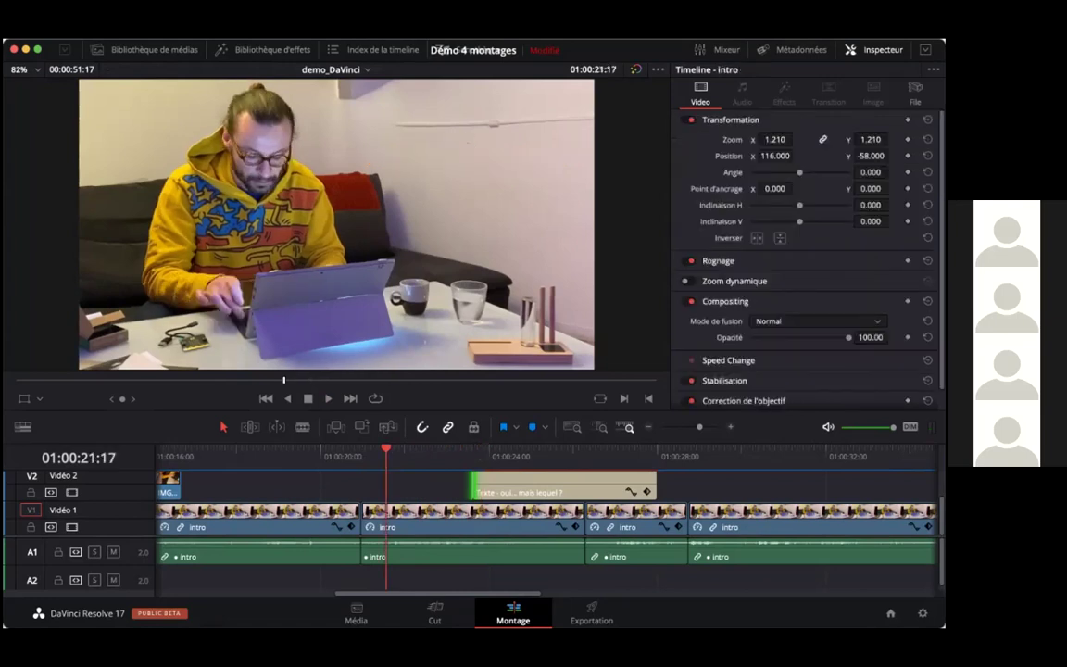
key("space")
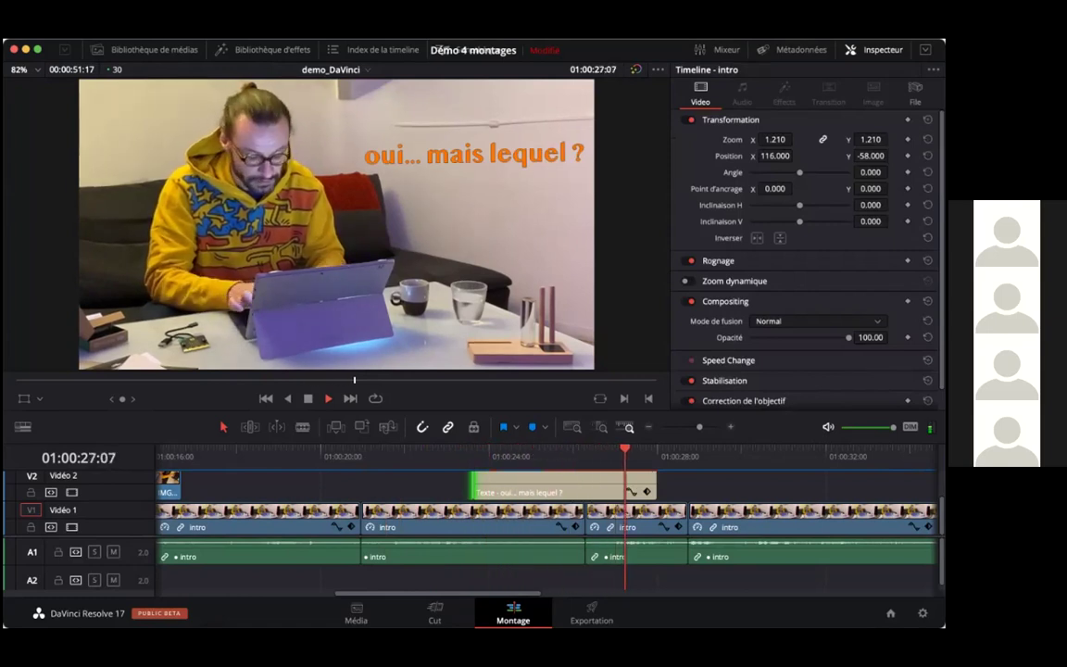
key("space")
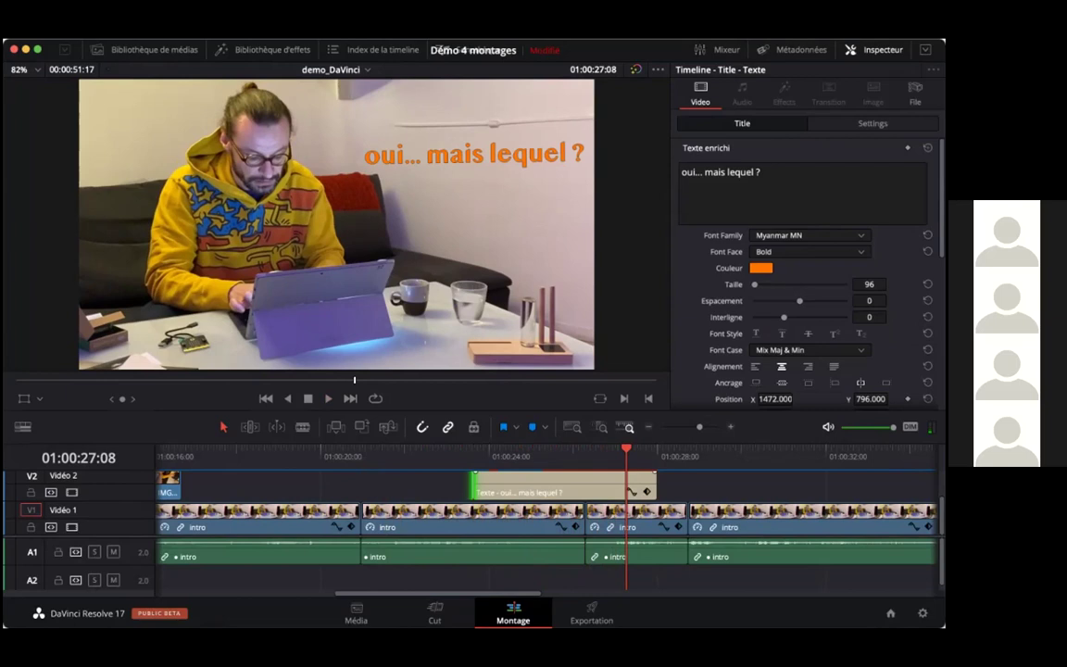
left_click_drag(655, 489, 608, 489)
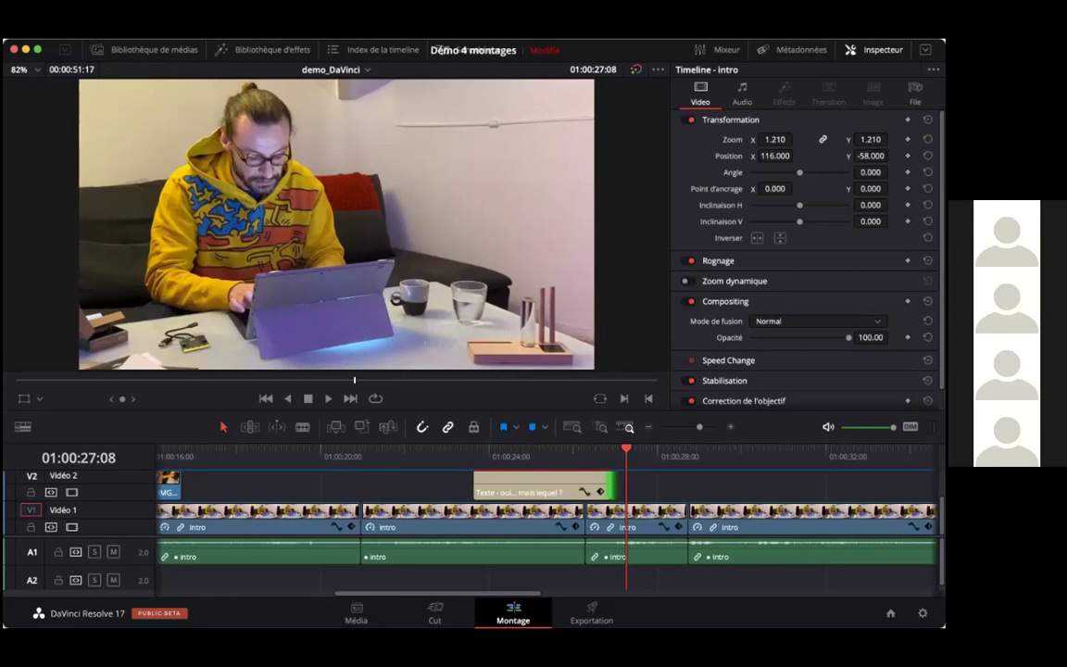
Review the picture-in-picture passage with IMG_5903.MOV and delete that clip from video track 2.
scroll(546, 518, "right", 10)
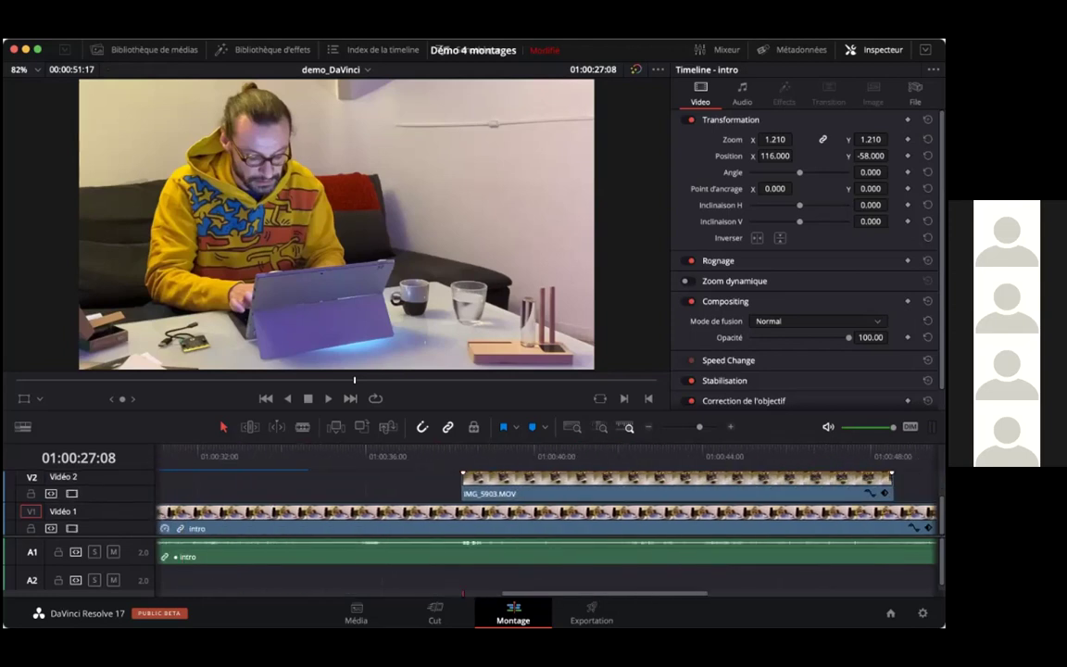
left_click(567, 455)
key("space")
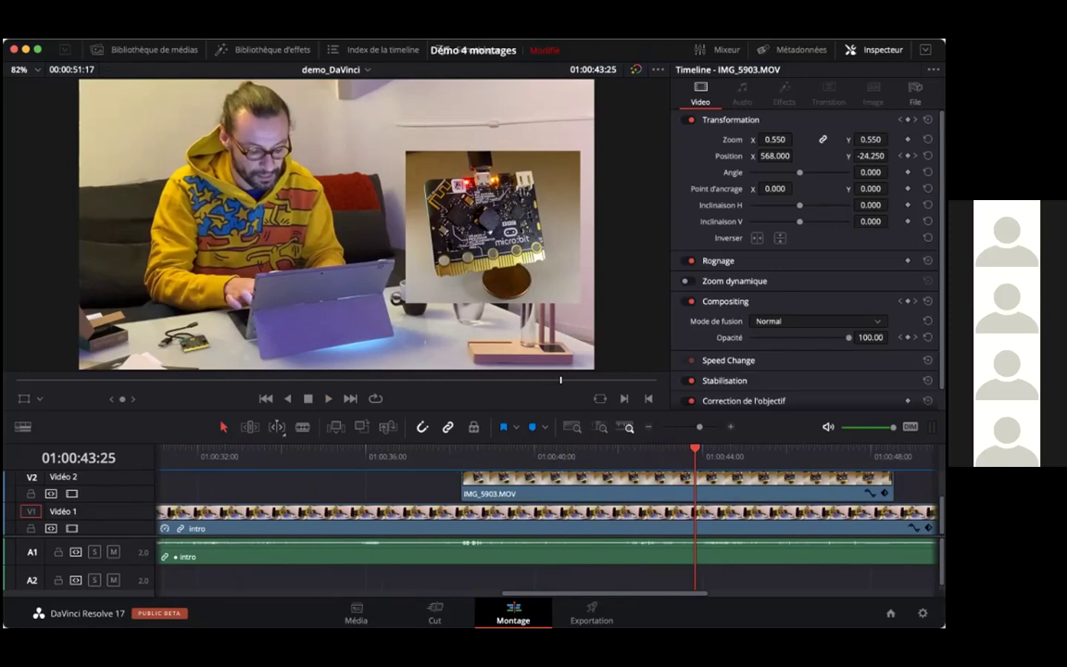
left_click_drag(276, 410, 276, 373)
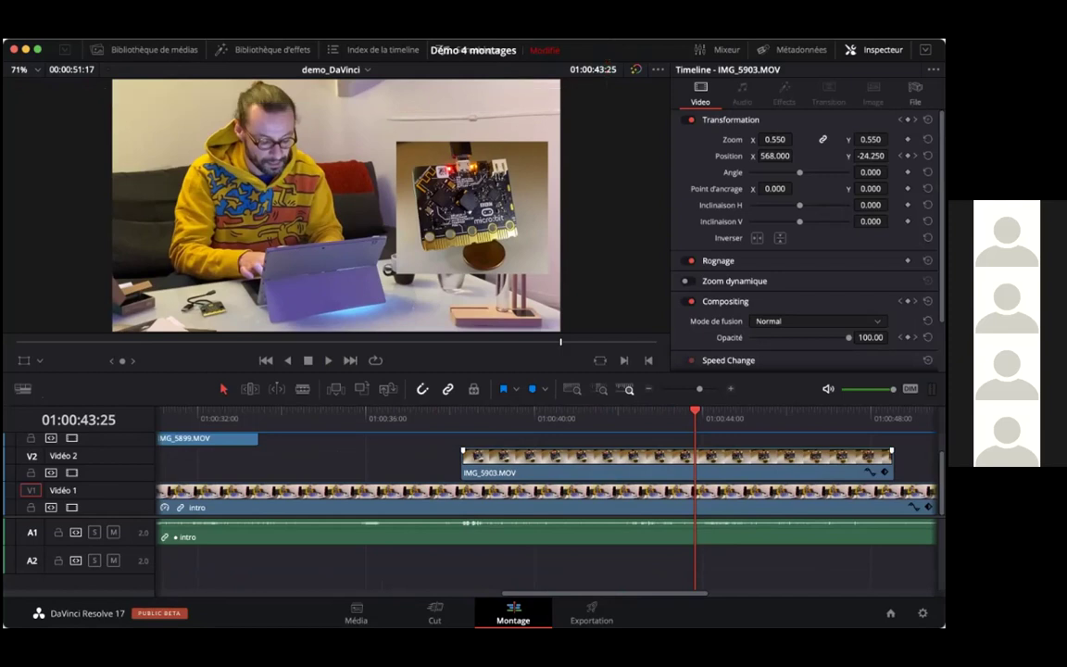
left_click(677, 462)
key("Delete")
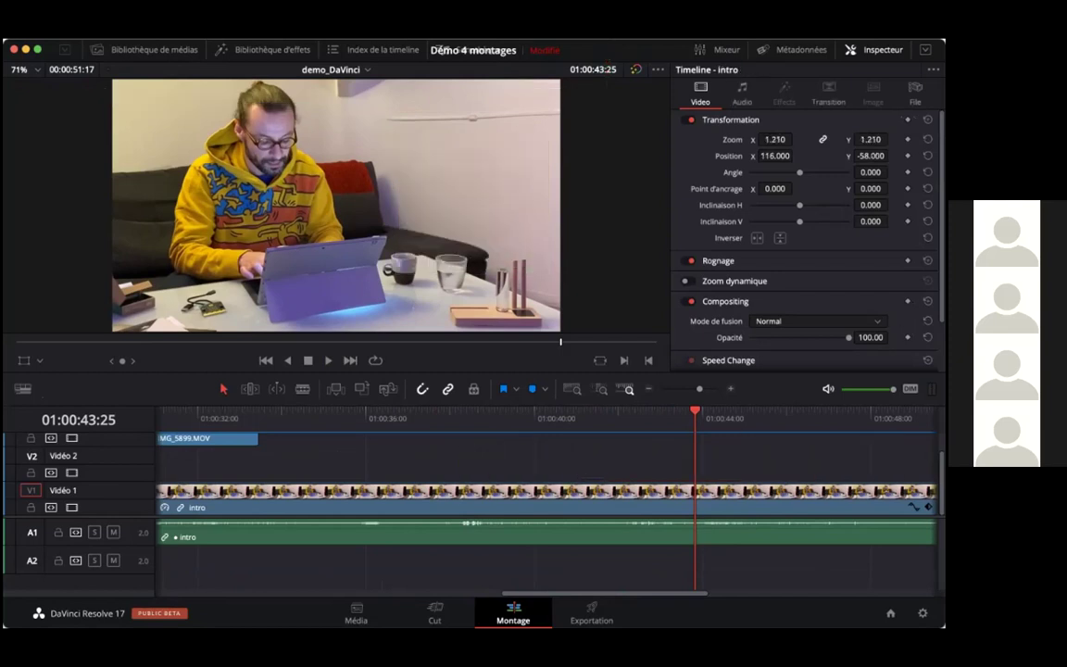
Hide the inspector and play the intro clip from 01:00:35:18.
left_click(145, 50)
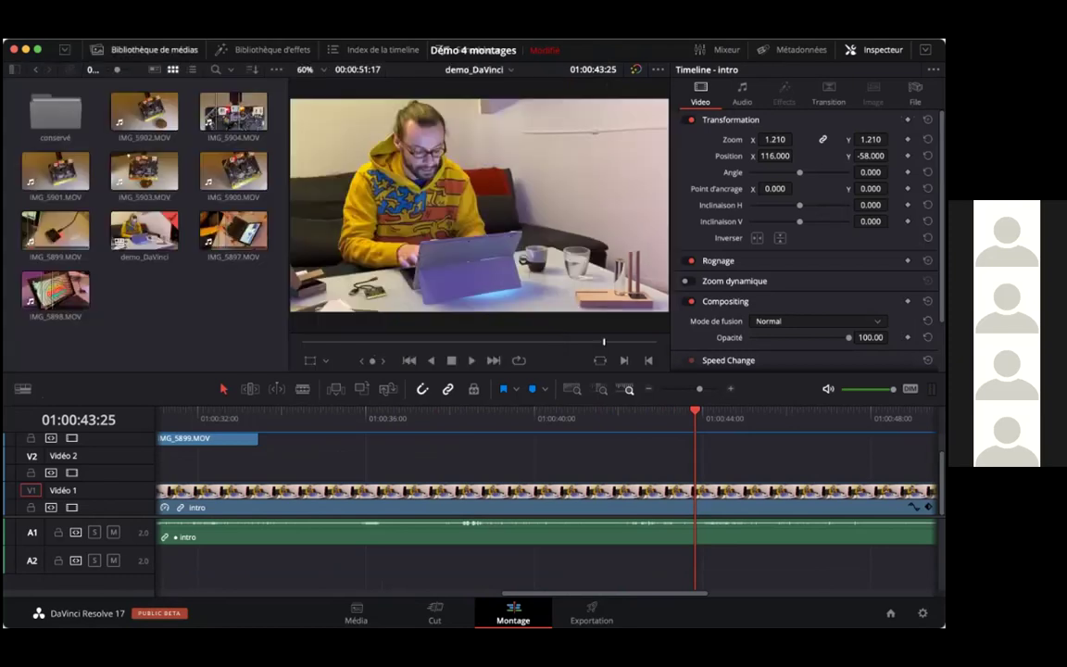
left_click(144, 50)
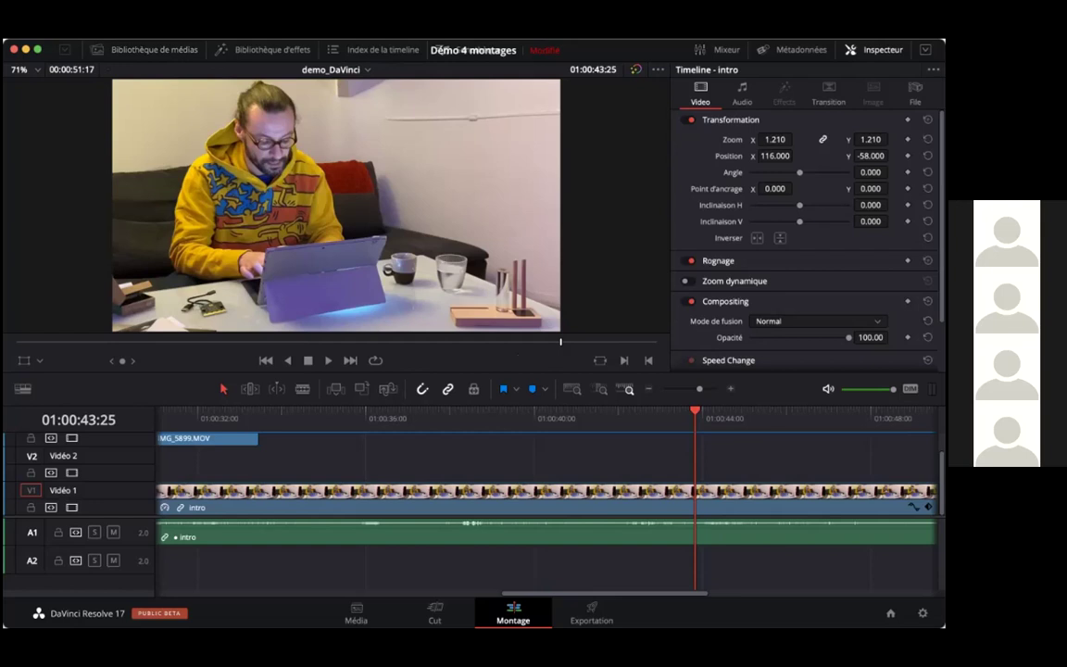
left_click(874, 50)
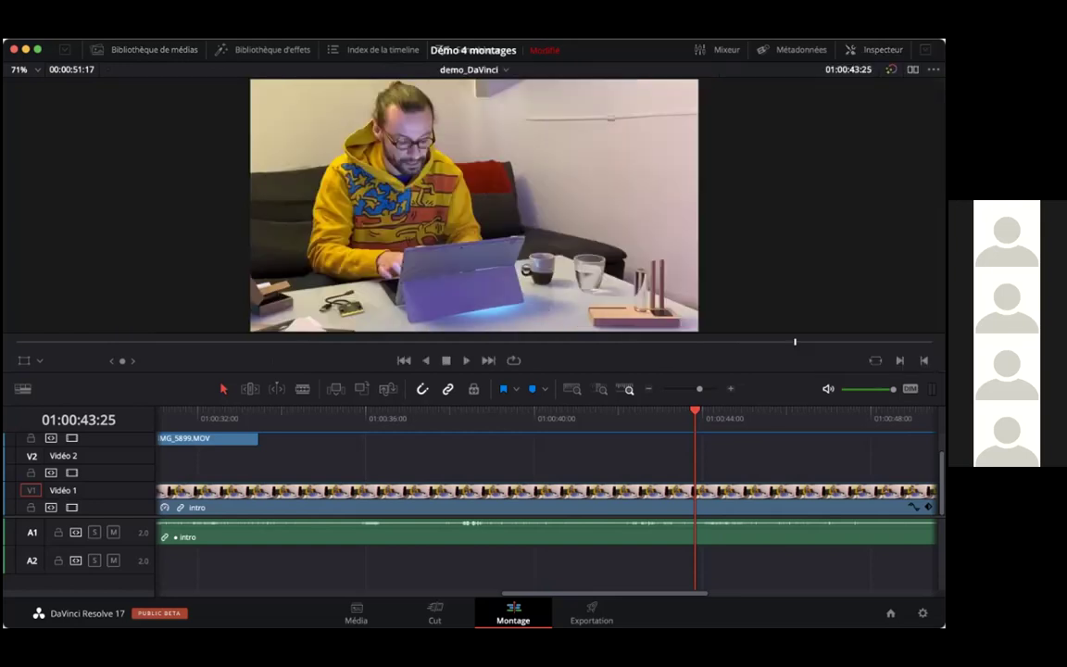
left_click(348, 417)
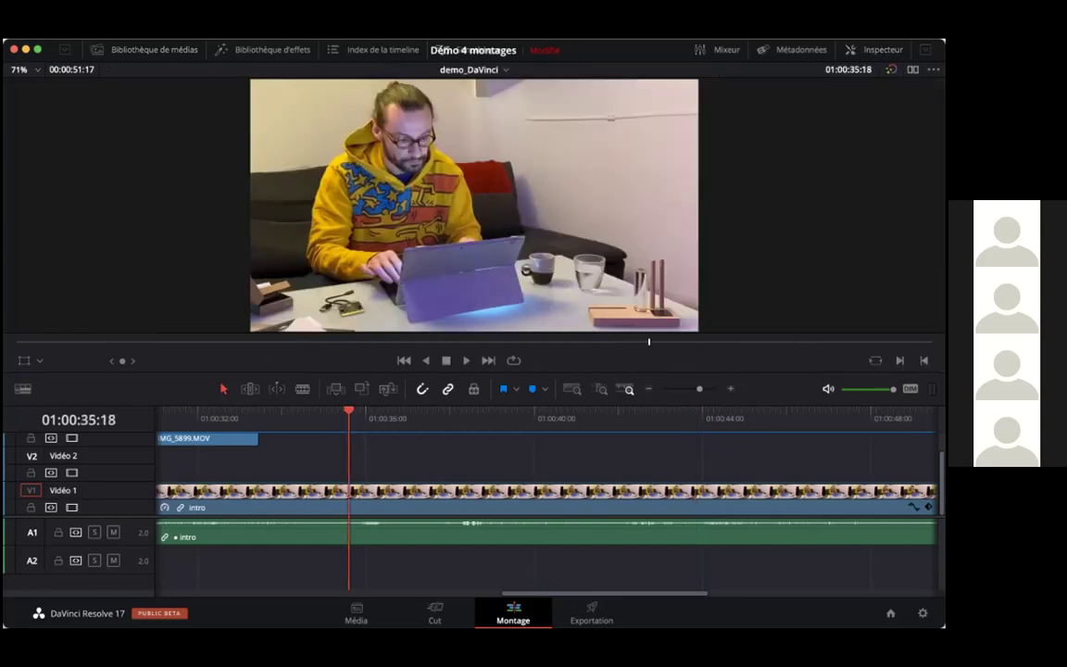
key("space")
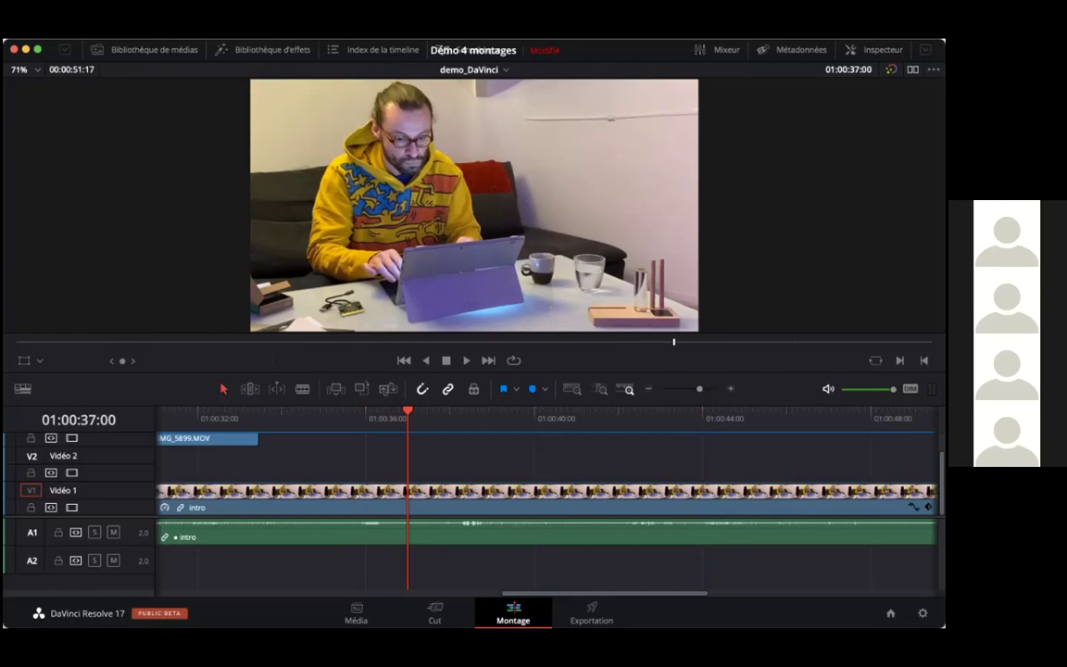
Enlarge the timeline area and increase the video and audio track heights so the waveforms are readable.
left_click_drag(278, 374, 278, 287)
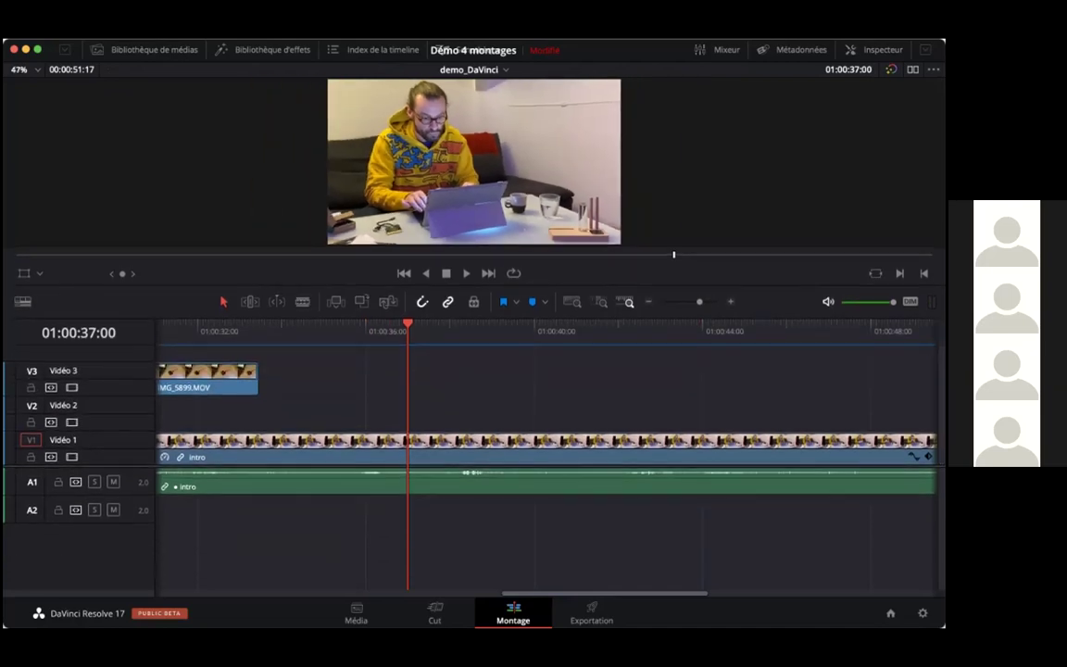
scroll(546, 453, "left", 5)
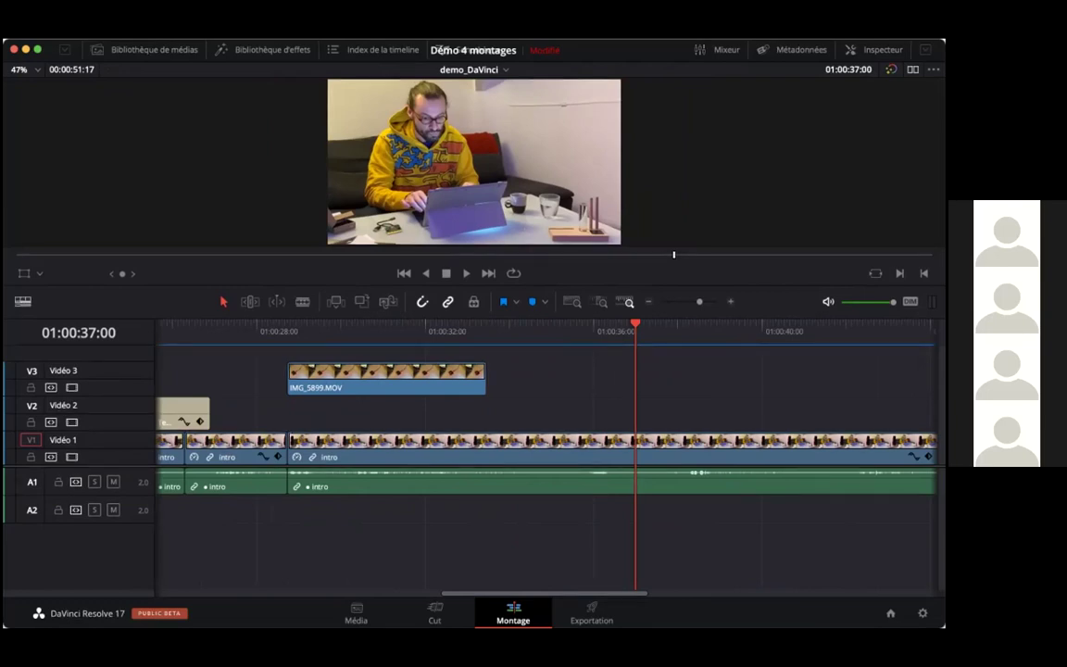
left_click(23, 301)
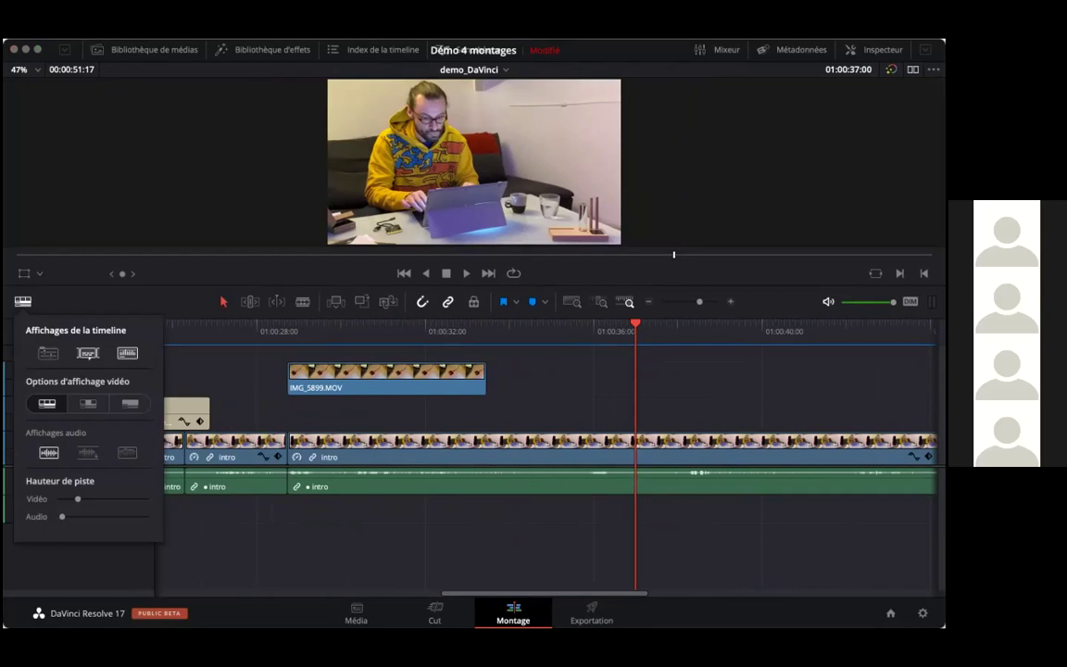
left_click_drag(78, 498, 107, 515)
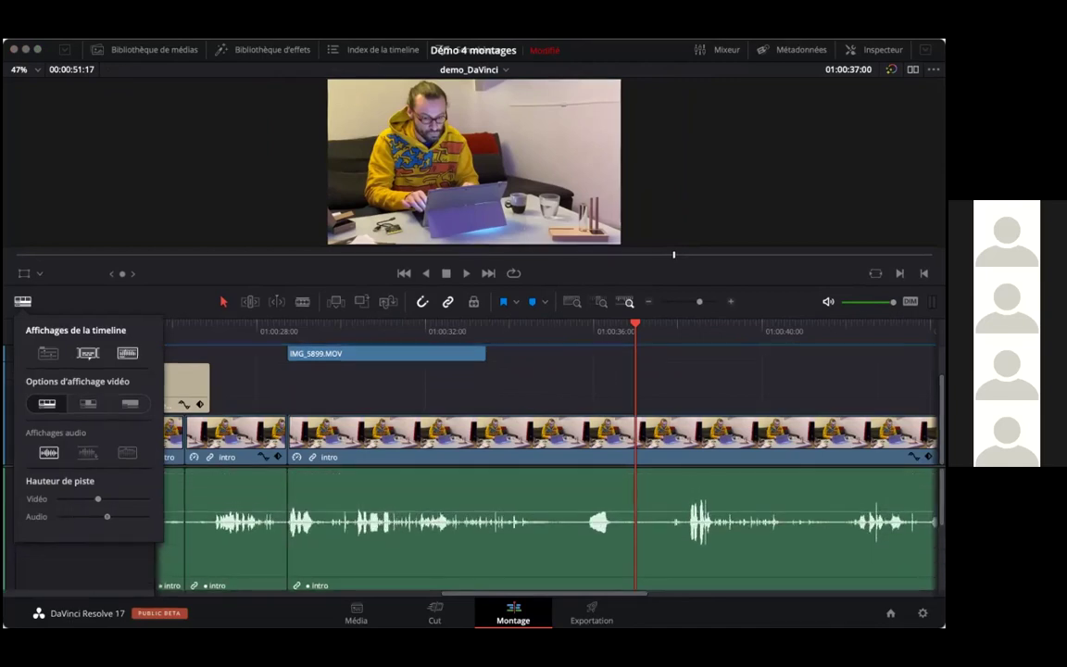
Play the intro footage from about 01:00:28:00 to locate the pause in the speech on the waveform.
left_click(272, 330)
key("space")
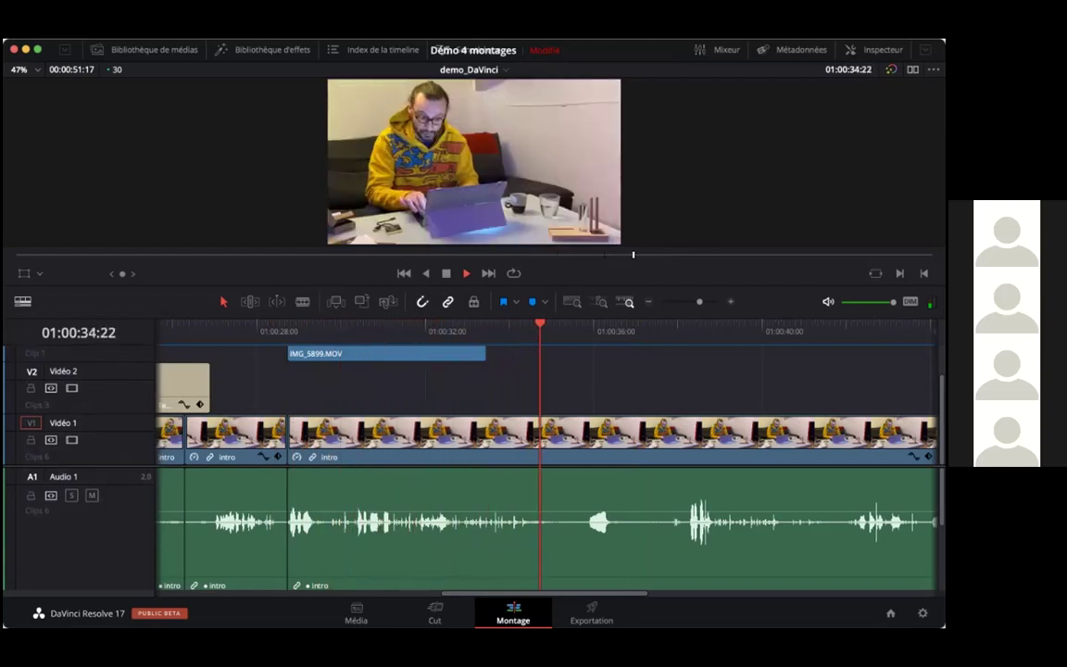
key("space")
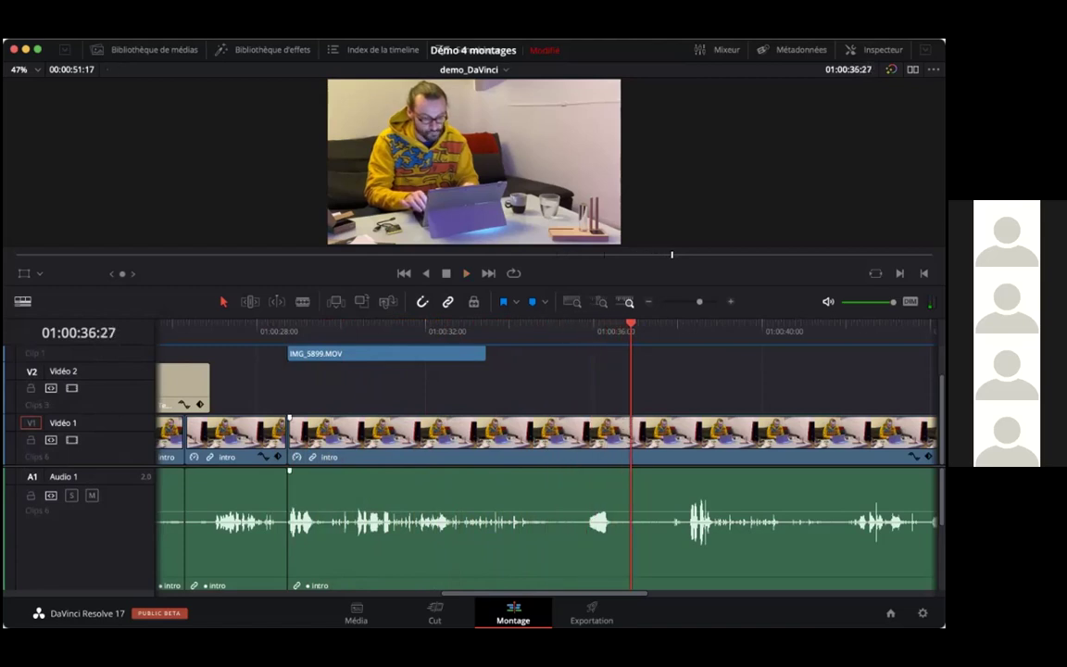
Split the intro clip with the blade at about 01:00:35:12, in the silence before the isolated sound.
left_click(611, 434)
left_click(573, 325)
left_click(554, 326)
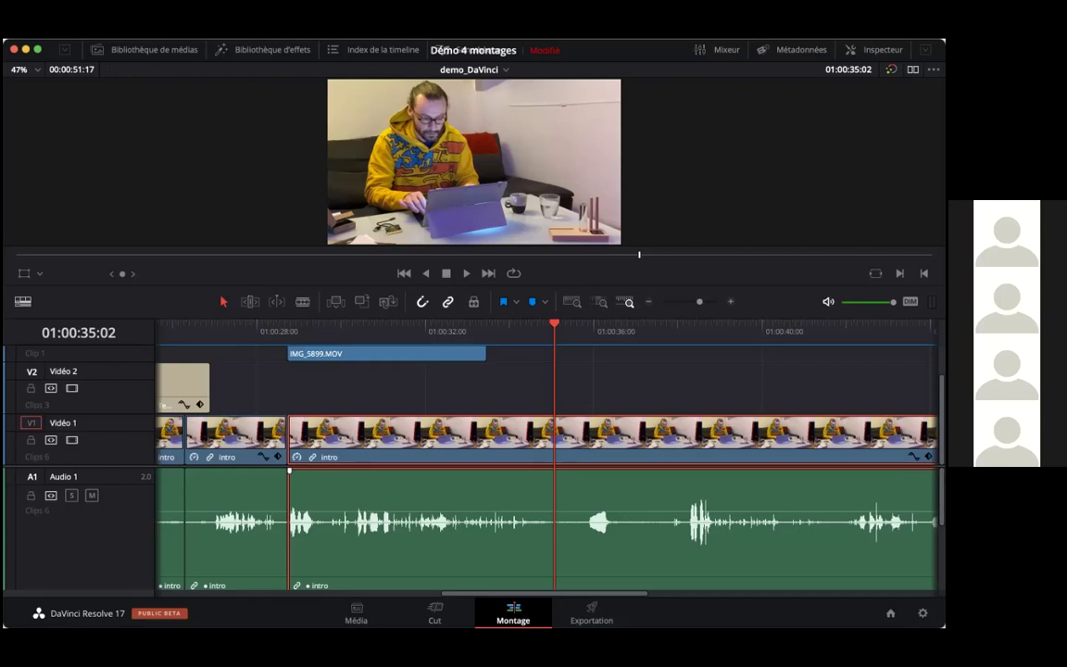
key("b")
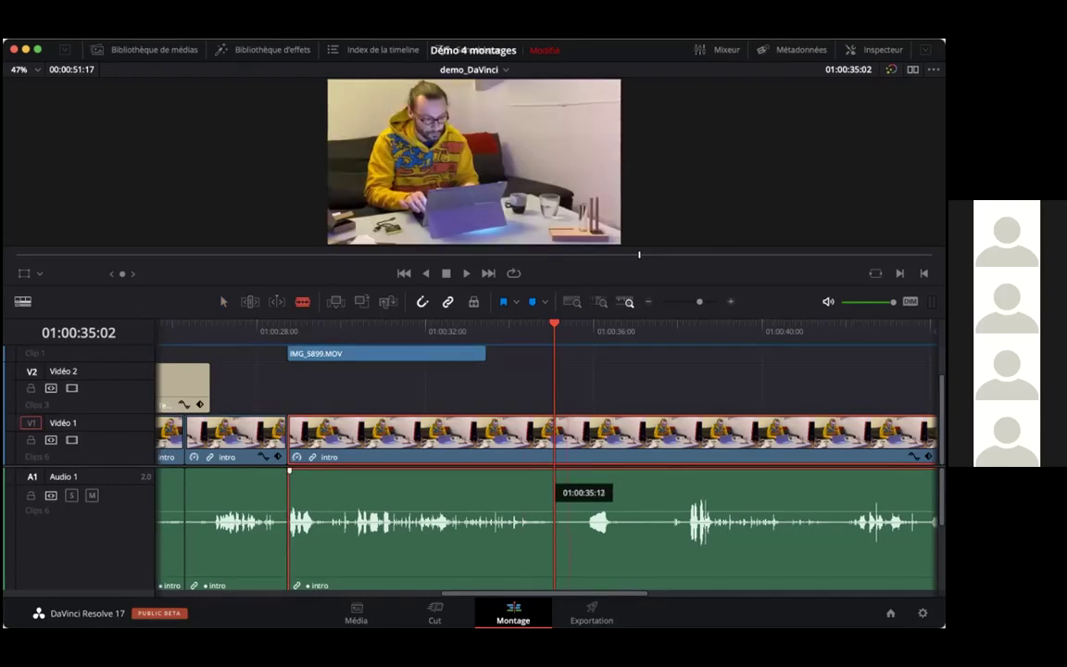
left_click(568, 518)
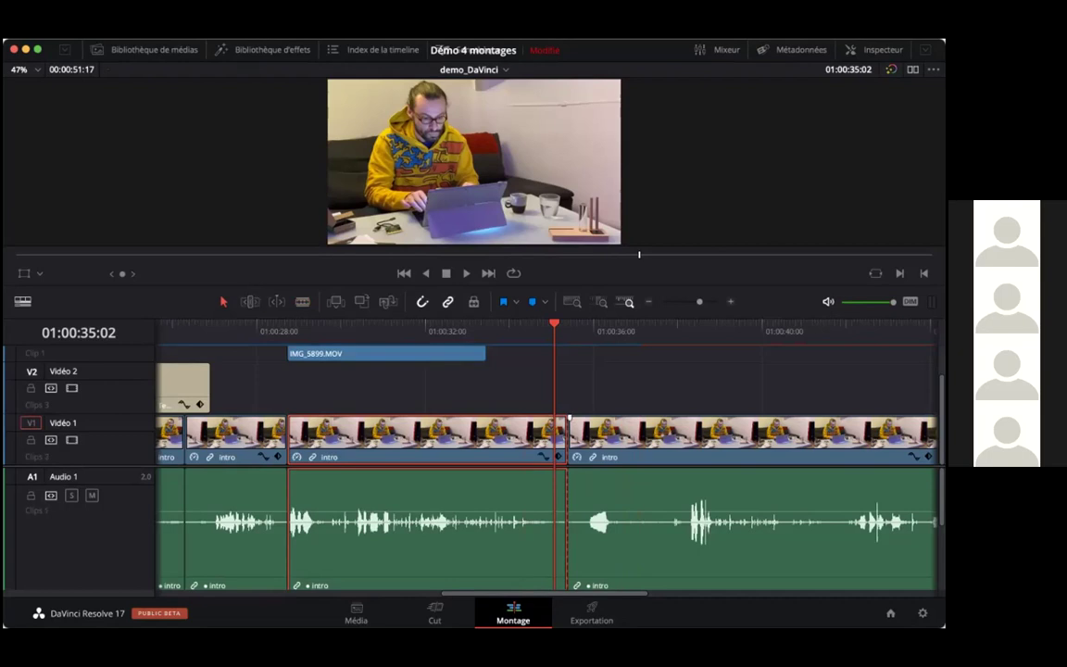
Trim the start of the last intro part past the isolated sound, and move it back to close the gap after the previous clip.
left_click_drag(568, 418, 655, 417)
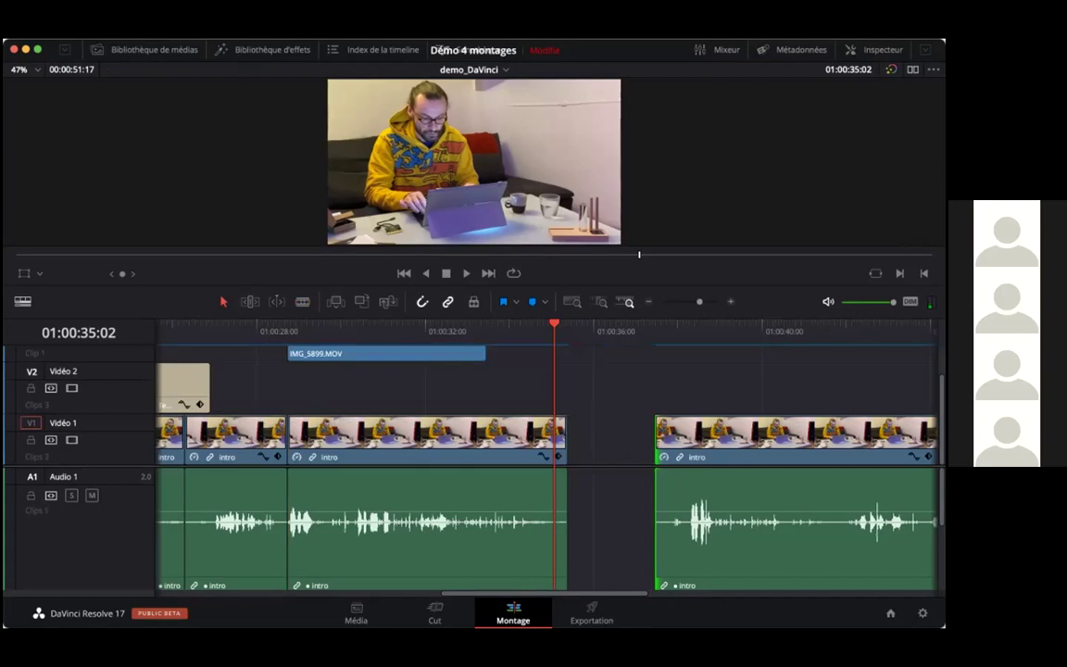
key("shift+z")
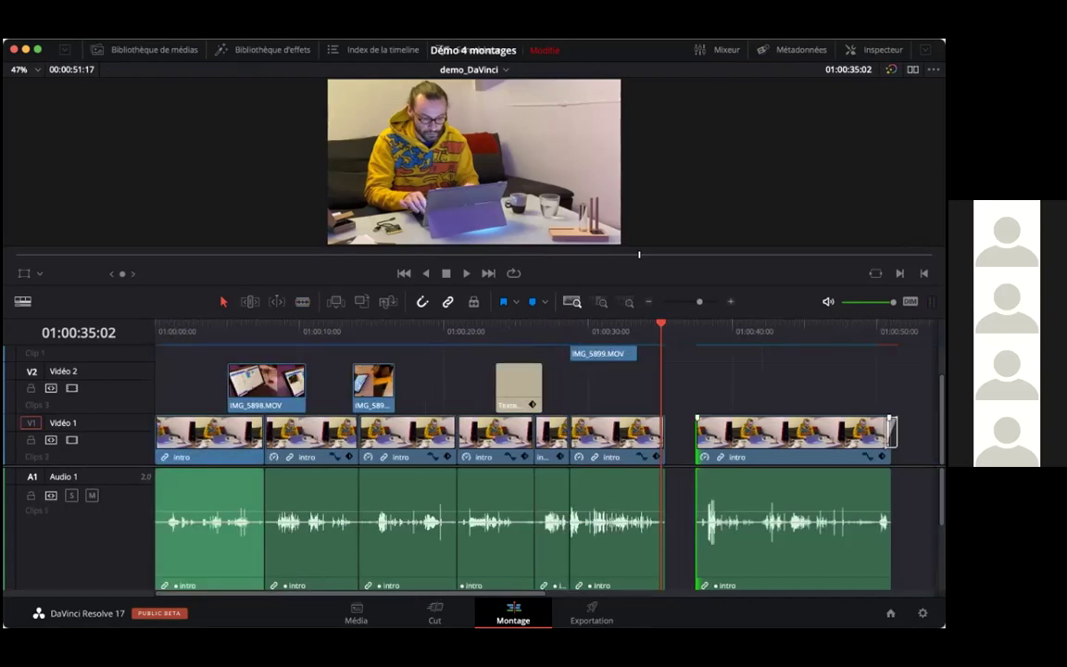
left_click(890, 431)
left_click_drag(741, 435, 716, 435)
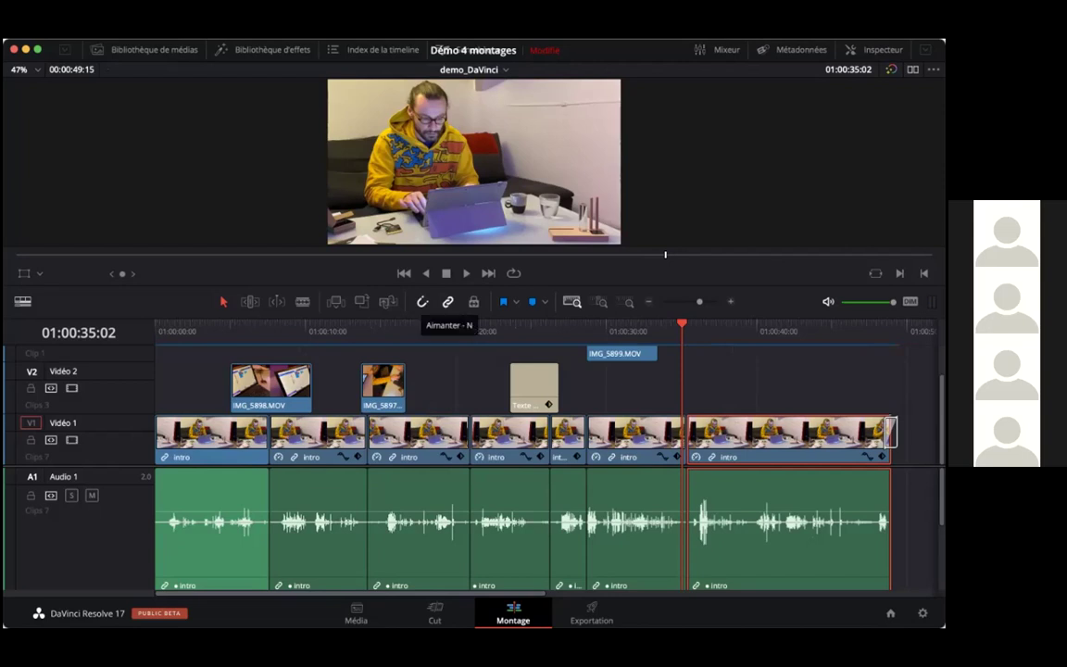
Toggle snapping, move the last intro clip away from the previous clip, and nudge it back frame by frame.
left_click(422, 301)
mouse_move(743, 432)
left_mouse_down()
mouse_move(758, 431)
mouse_move(726, 432)
mouse_move(767, 432)
mouse_move(734, 433)
mouse_move(751, 433)
left_mouse_up()
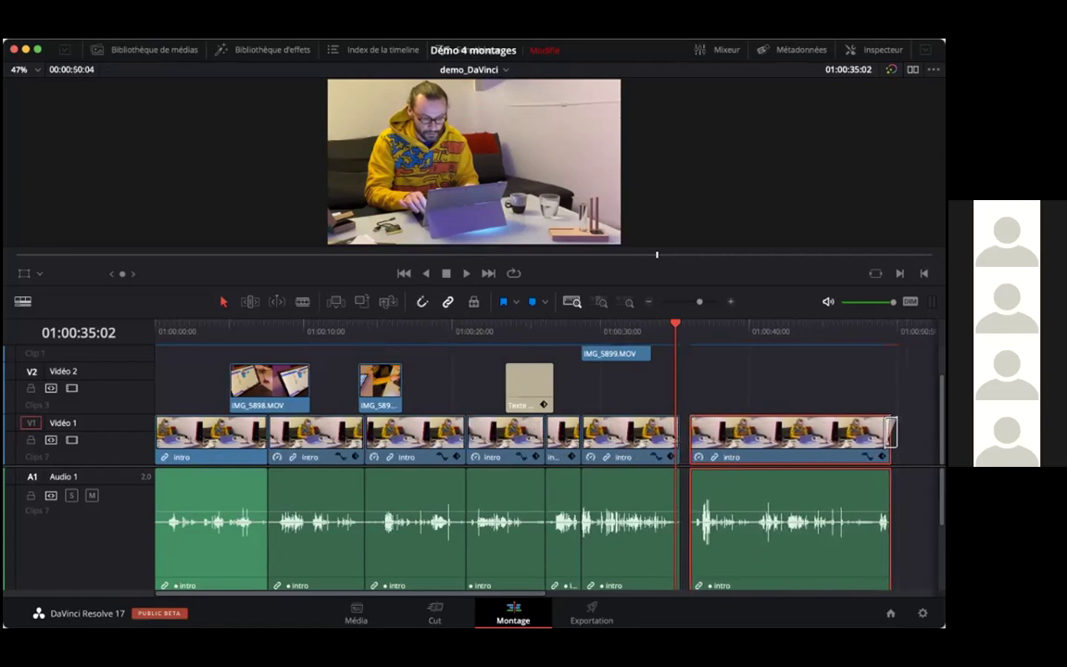
key("comma")
key("comma")
key("comma")
key("comma")
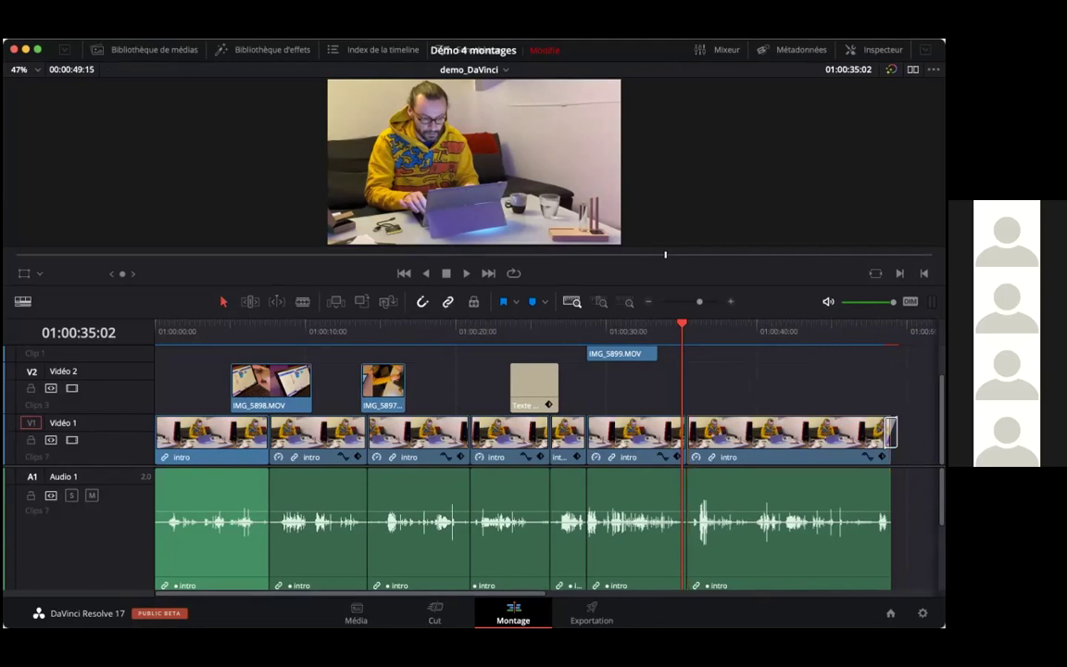
Move the last intro clip away from the previous clip to open a gap, and bring it partway back.
left_click_drag(767, 431, 795, 432)
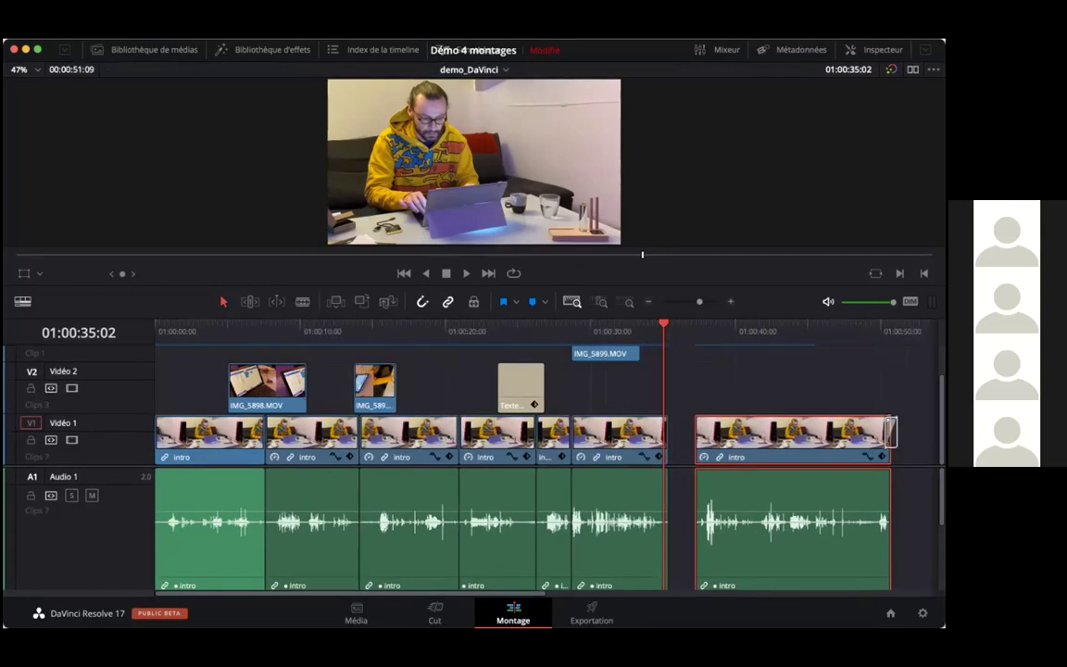
scroll(796, 431, "right", 5)
scroll(687, 432, "left", 2)
mouse_move(710, 431)
left_mouse_down()
mouse_move(762, 431)
mouse_move(699, 432)
left_mouse_up()
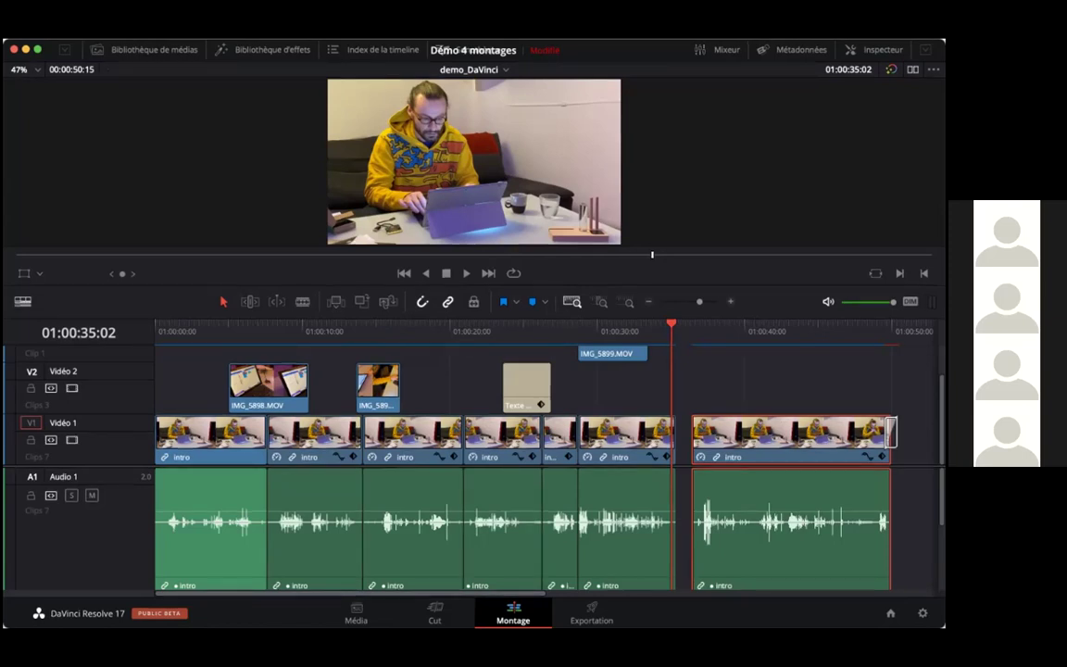
Select the fourth intro clip, the IMG_5897 cutaway and the last intro clip in turn to compare linked and unlinked clips.
left_click(890, 432)
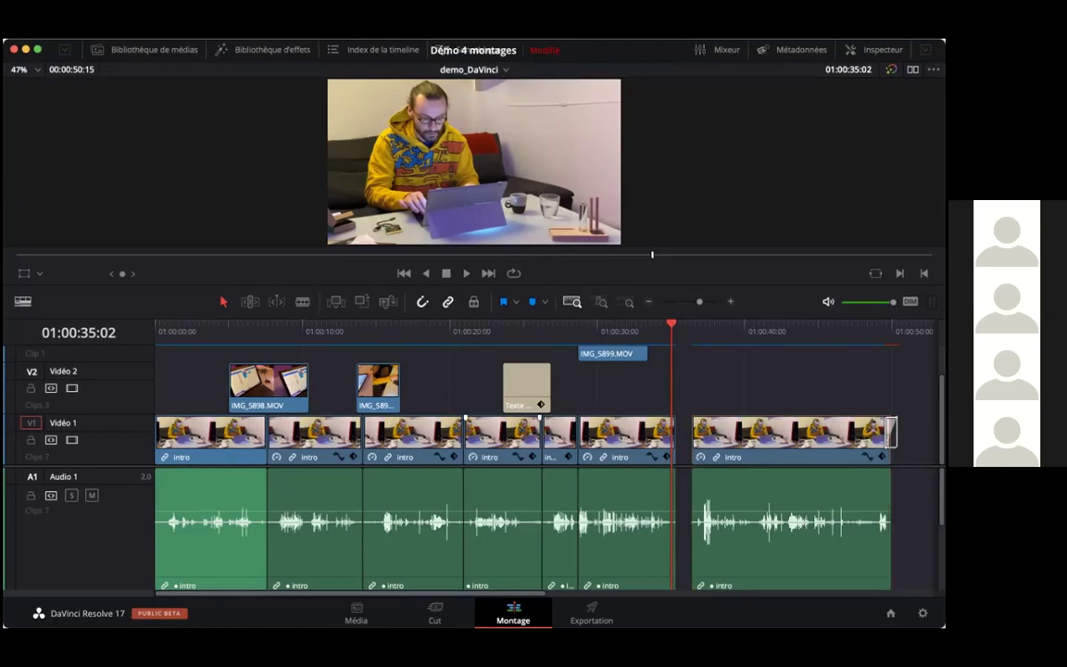
left_click(502, 433)
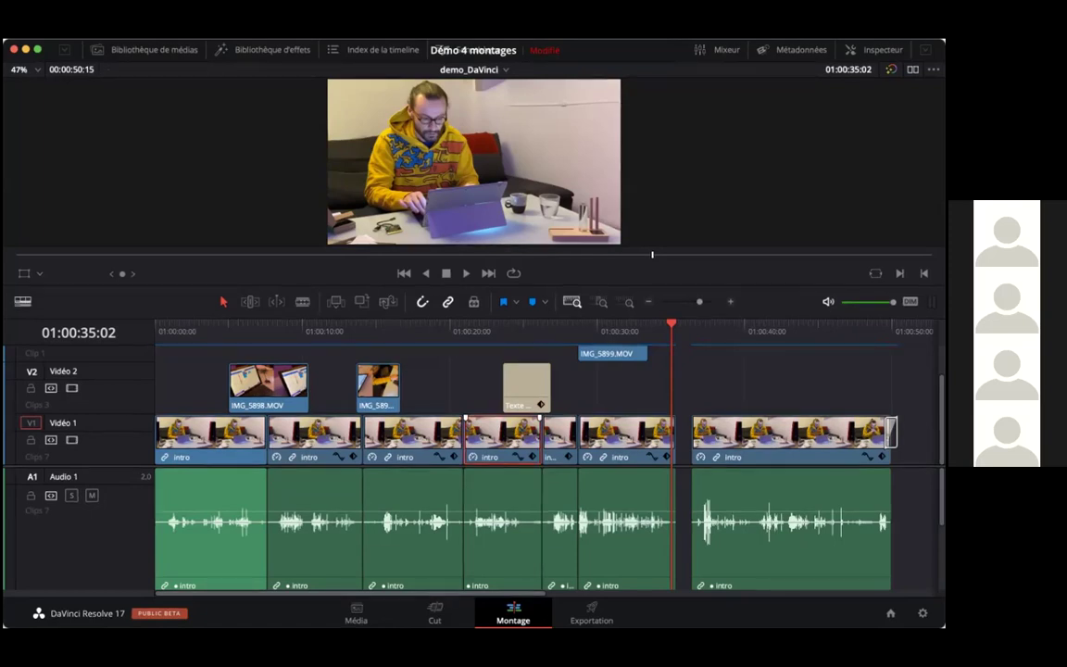
left_click(377, 381)
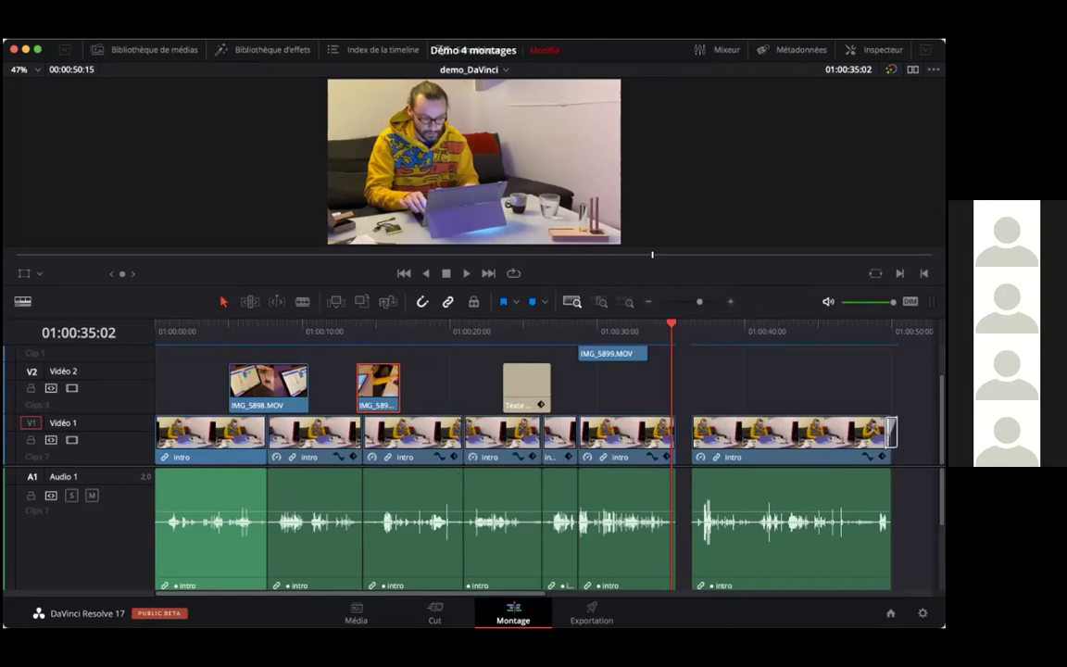
left_click(792, 437)
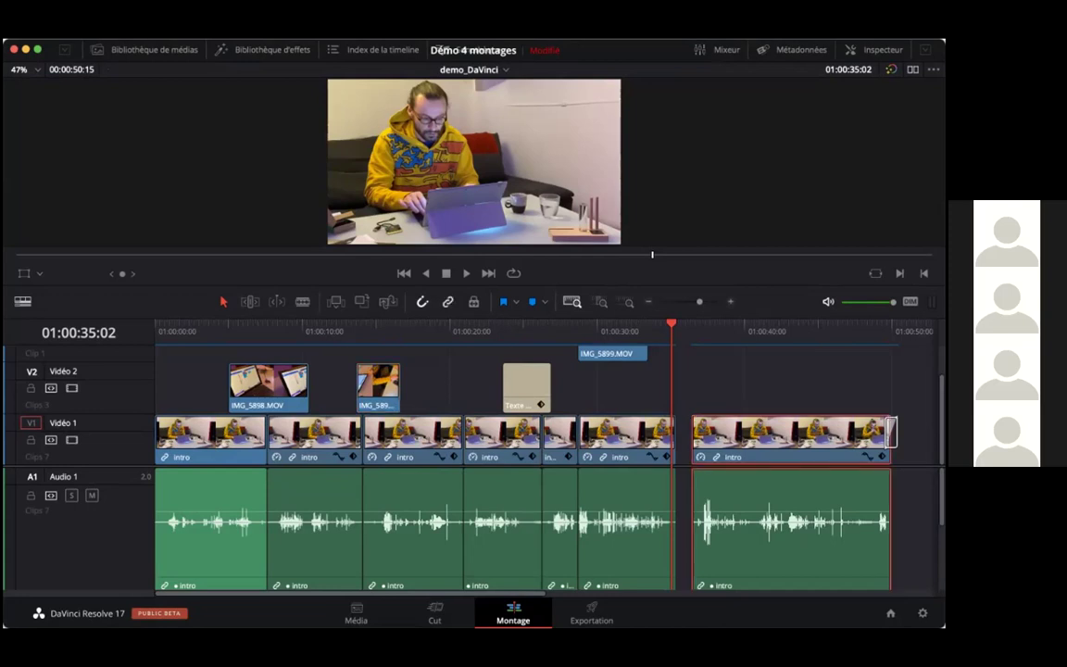
With linked selection off, shift only the last intro clip's video by +02:05, and return it to sync with its audio.
left_click(800, 382)
left_click(889, 432)
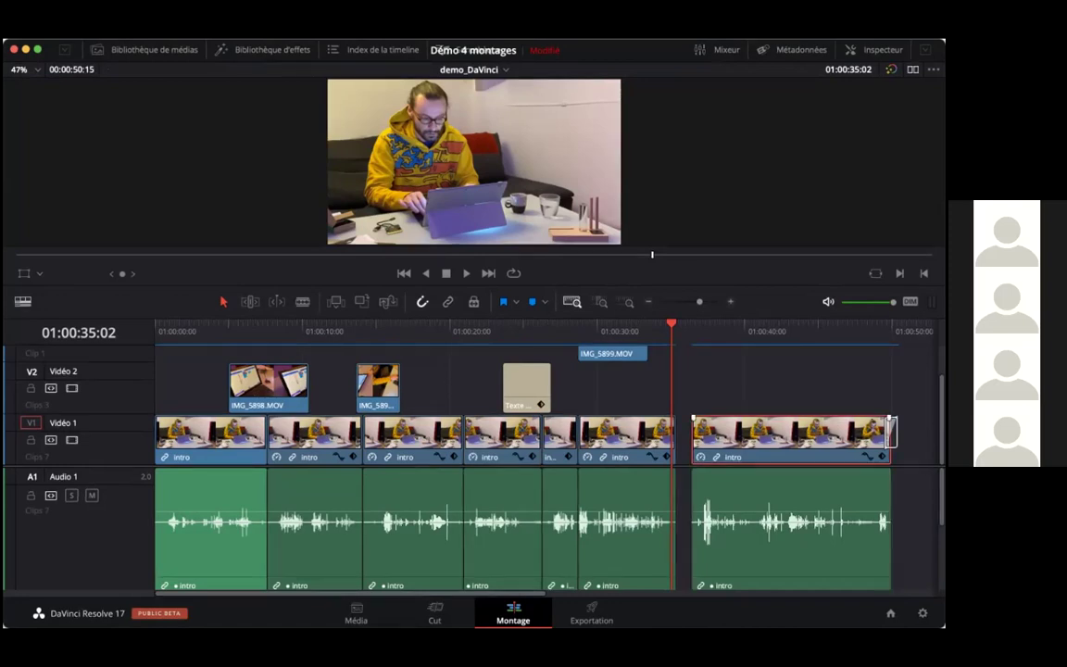
left_click_drag(778, 437, 808, 437)
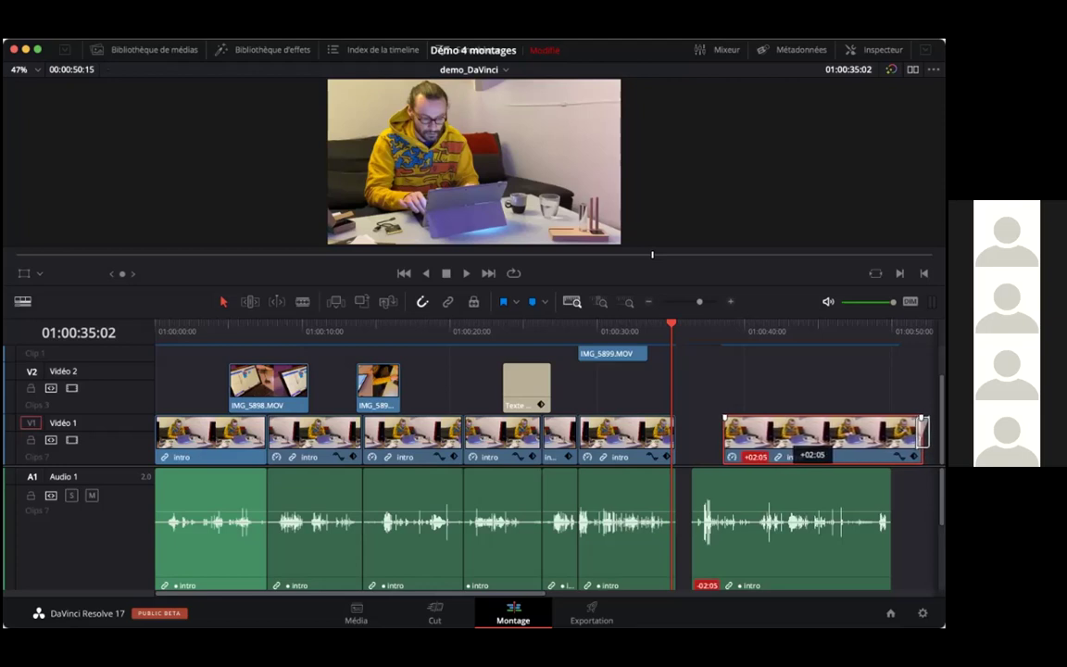
left_click_drag(808, 437, 777, 437)
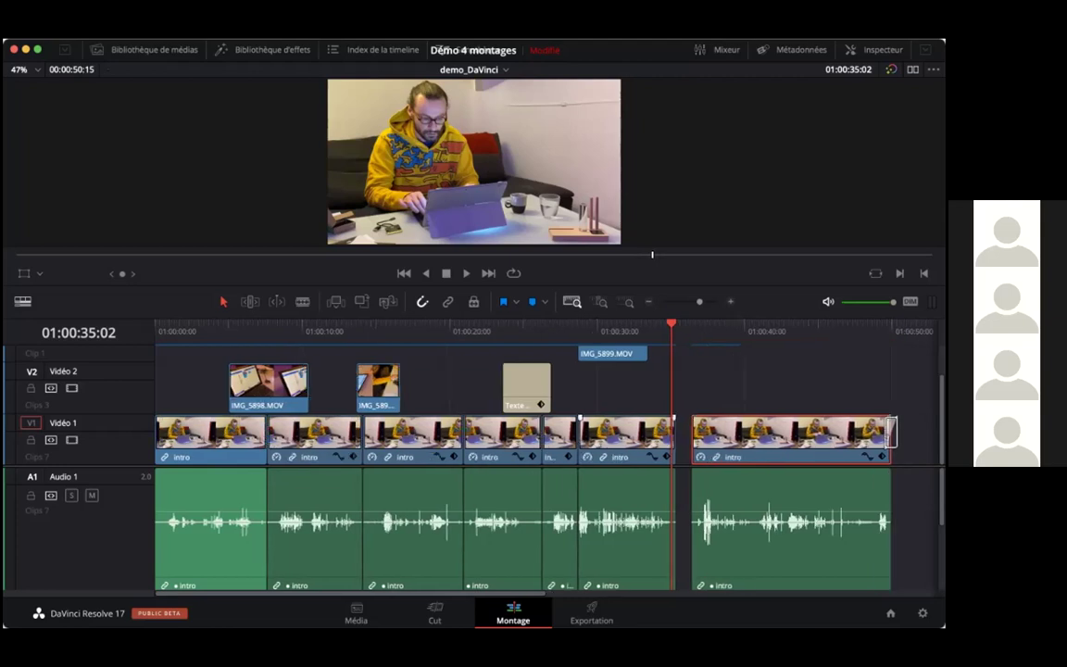
Switch linked selection on and off while selecting the last intro clip to compare the two selection modes.
left_click(448, 302)
mouse_move(737, 433)
left_mouse_down()
mouse_move(724, 433)
mouse_move(737, 433)
left_mouse_up()
left_click(740, 390)
left_click_drag(625, 357, 800, 424)
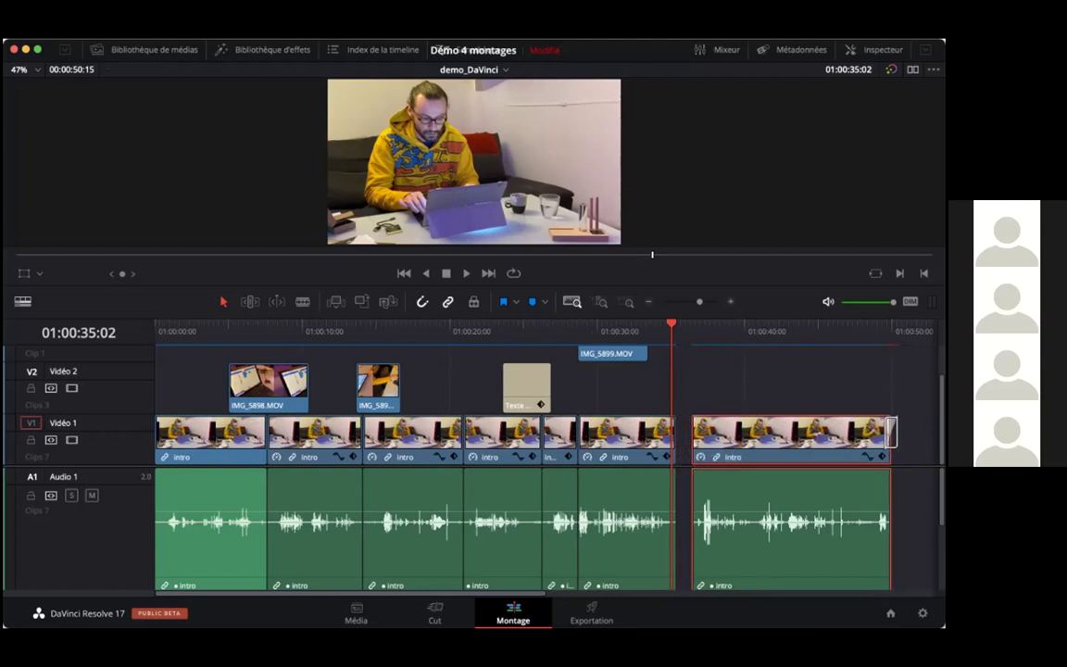
left_click(448, 302)
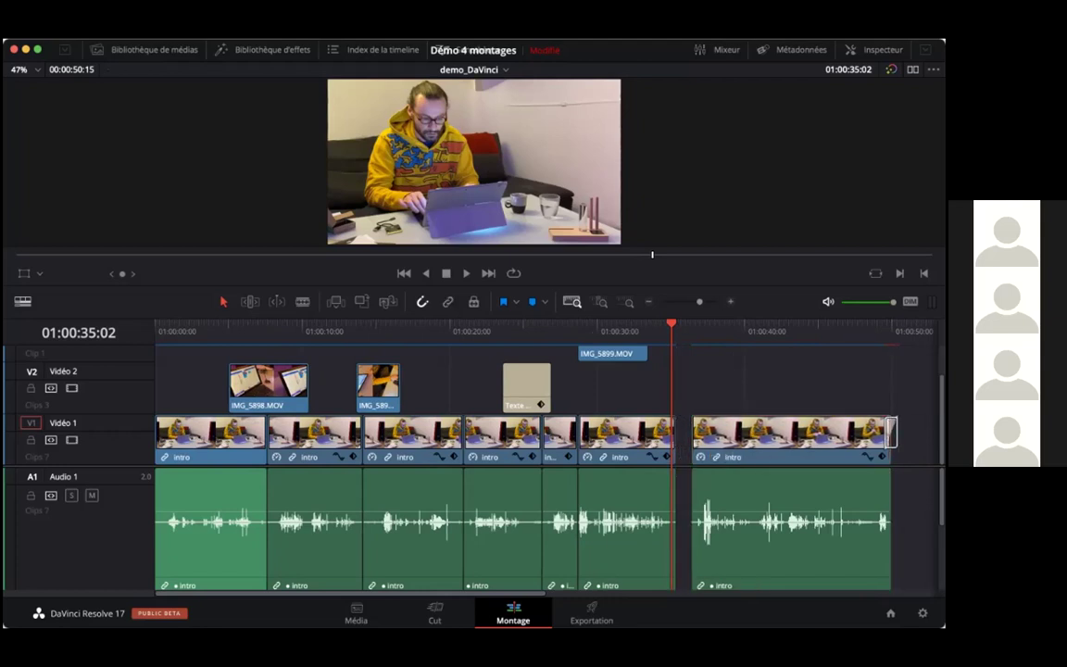
left_click_drag(622, 375, 802, 421)
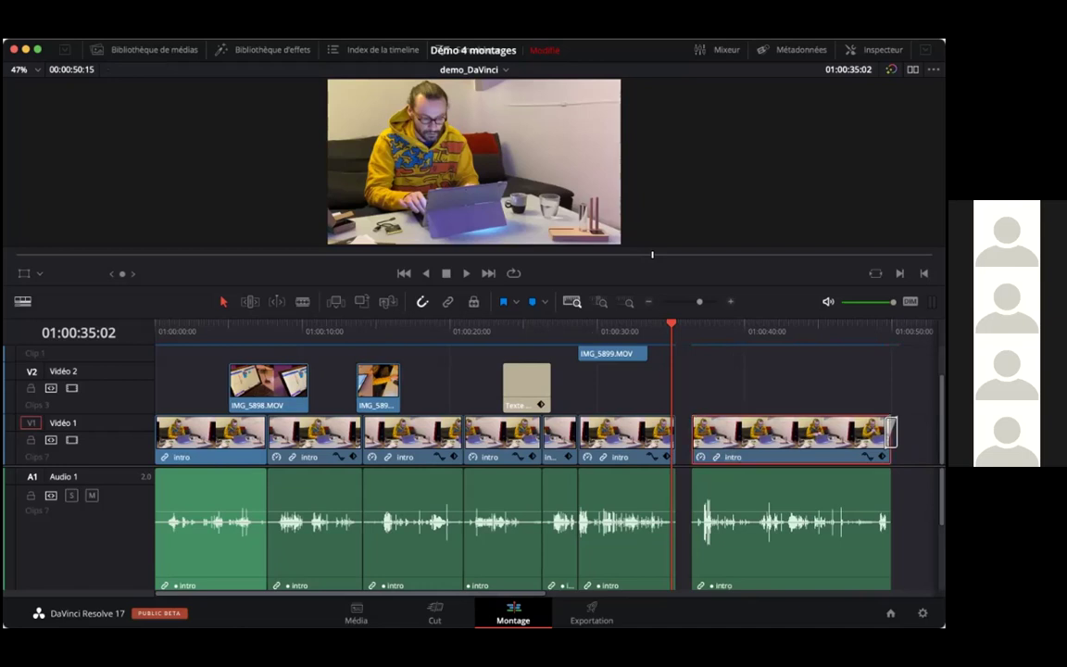
Turn linked selection back on and move the last intro clip, with its audio, back against the previous clip.
left_click(449, 302)
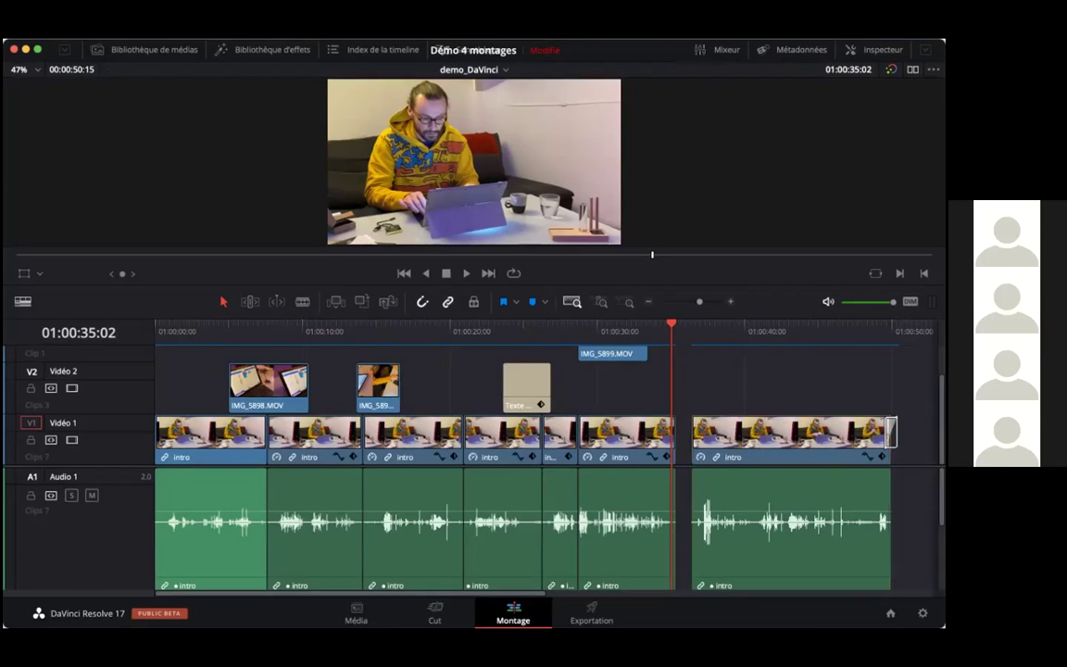
left_click_drag(740, 432, 725, 432)
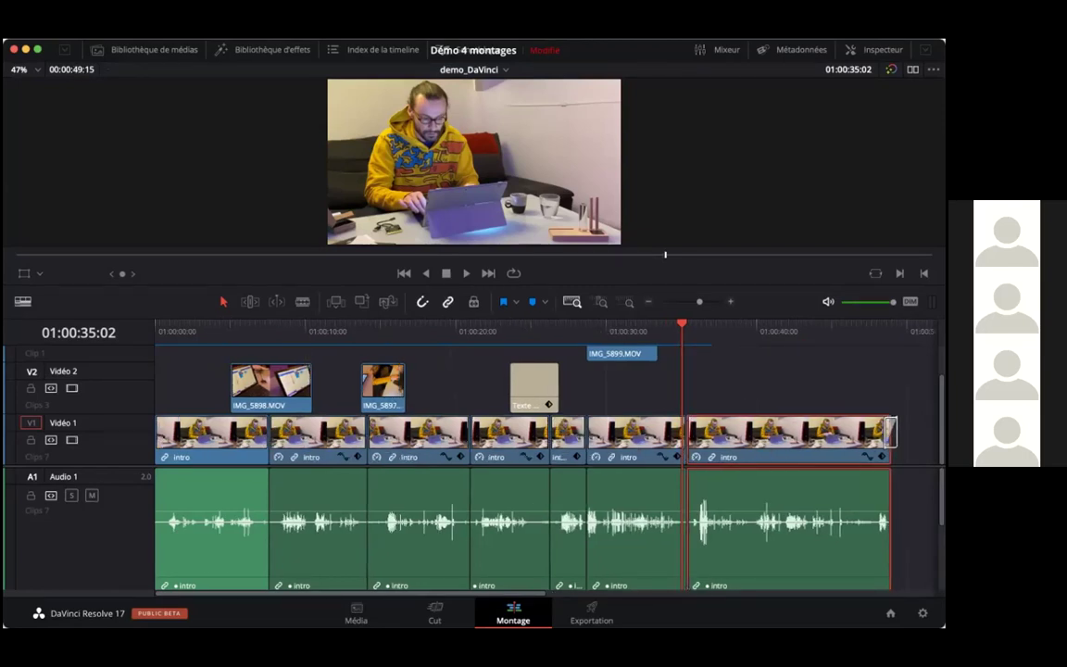
Add IMG_5903.MOV to the Vidéo 2 track above the last intro clip, and place the playhead at 01:00:36:18.
left_click(144, 49)
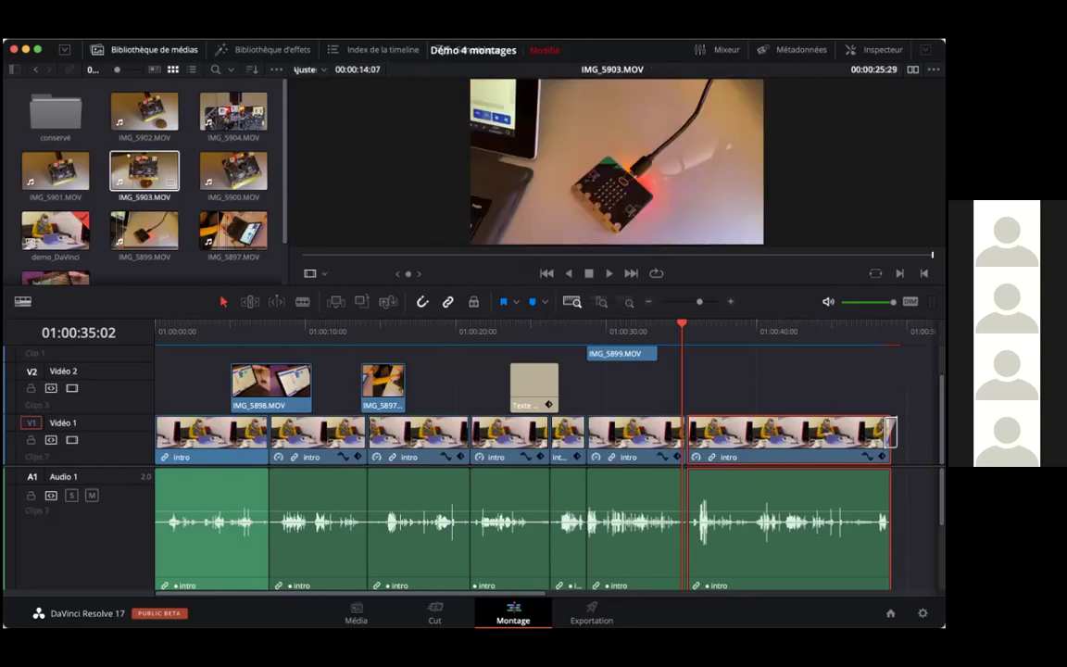
left_click_drag(143, 169, 700, 380)
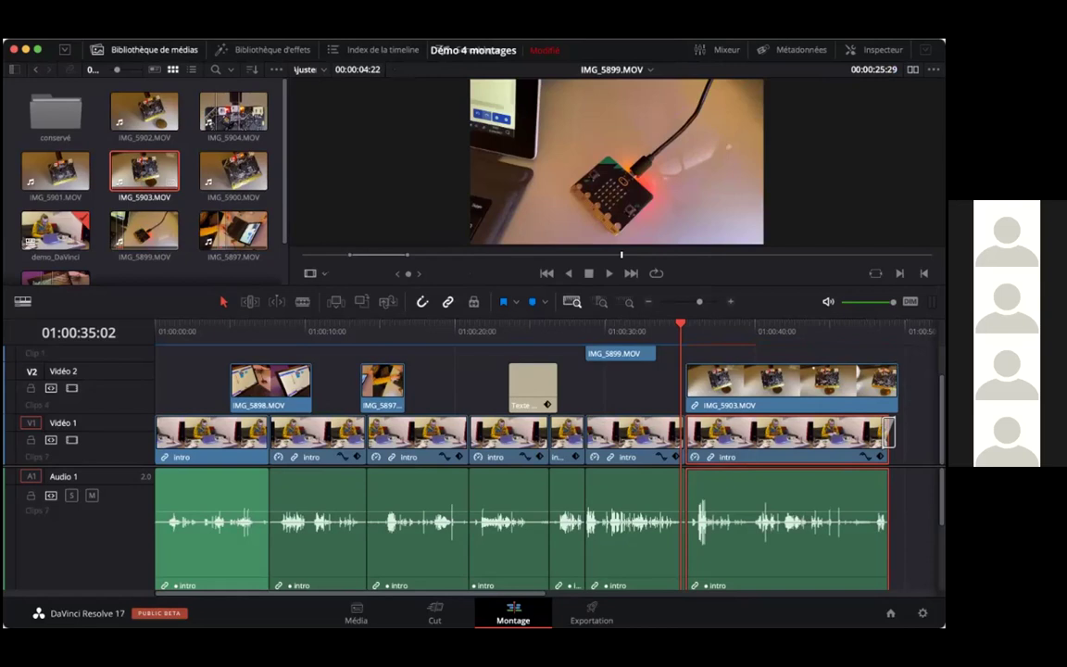
key("space")
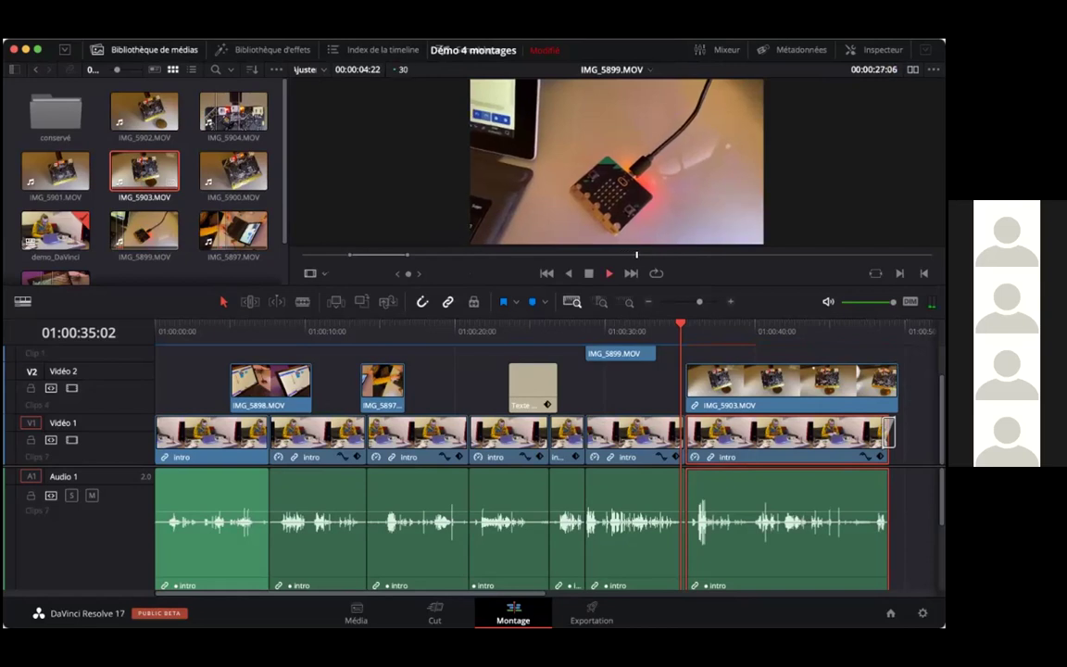
left_click(703, 324)
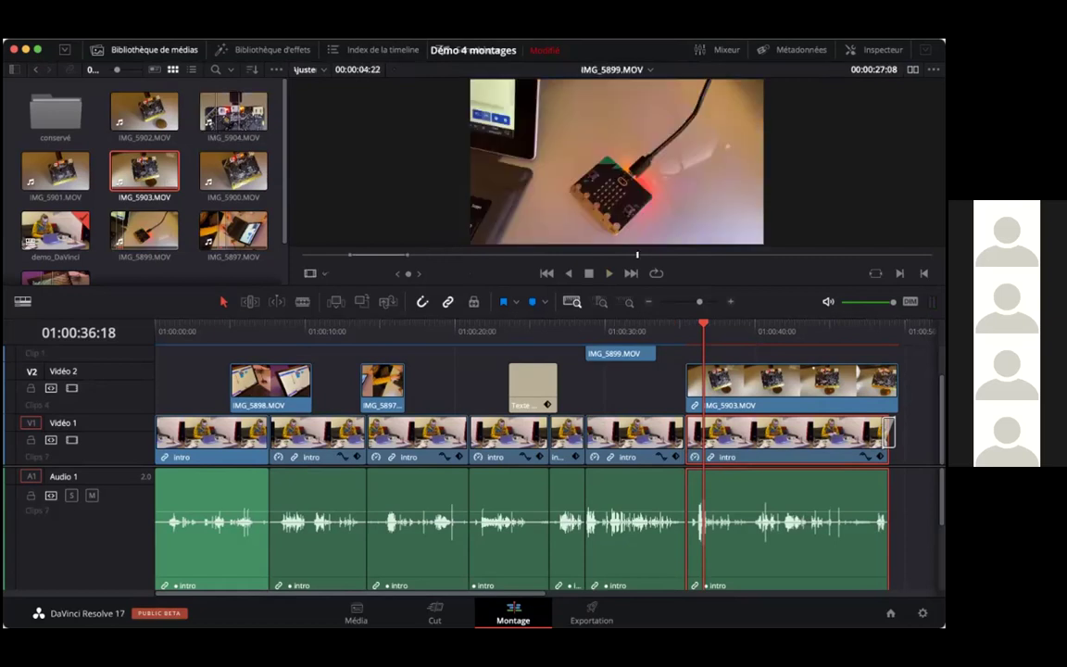
left_click(144, 50)
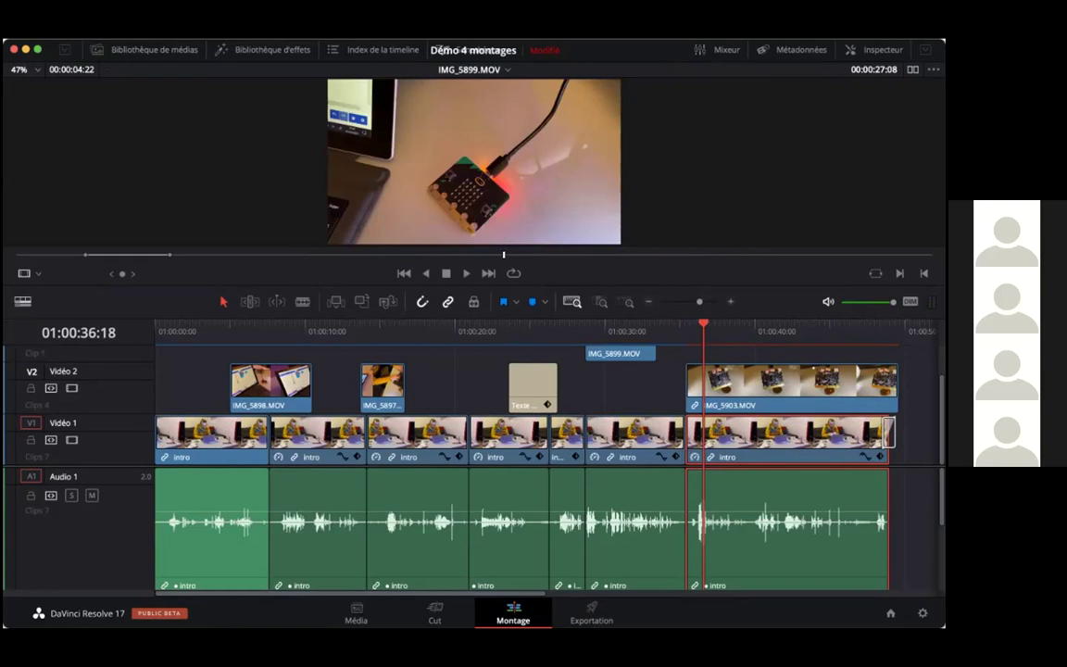
Scale the IMG_5903.MOV clip down to a zoom of 0.550 so the intro footage shows around it.
left_click(806, 380)
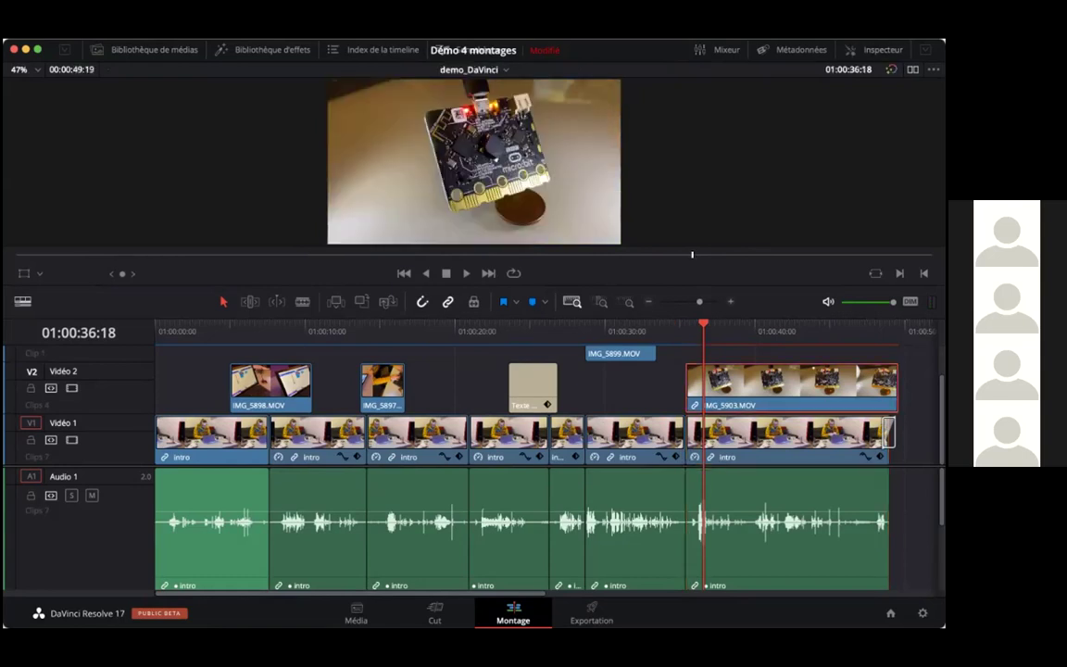
left_click(870, 49)
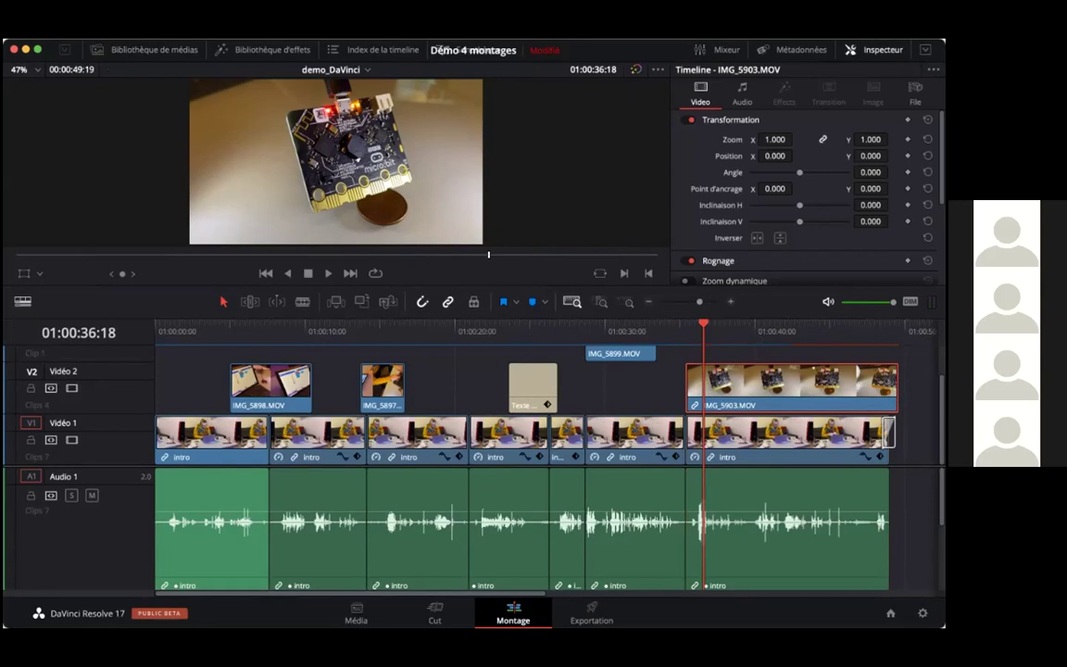
left_click_drag(775, 140, 733, 140)
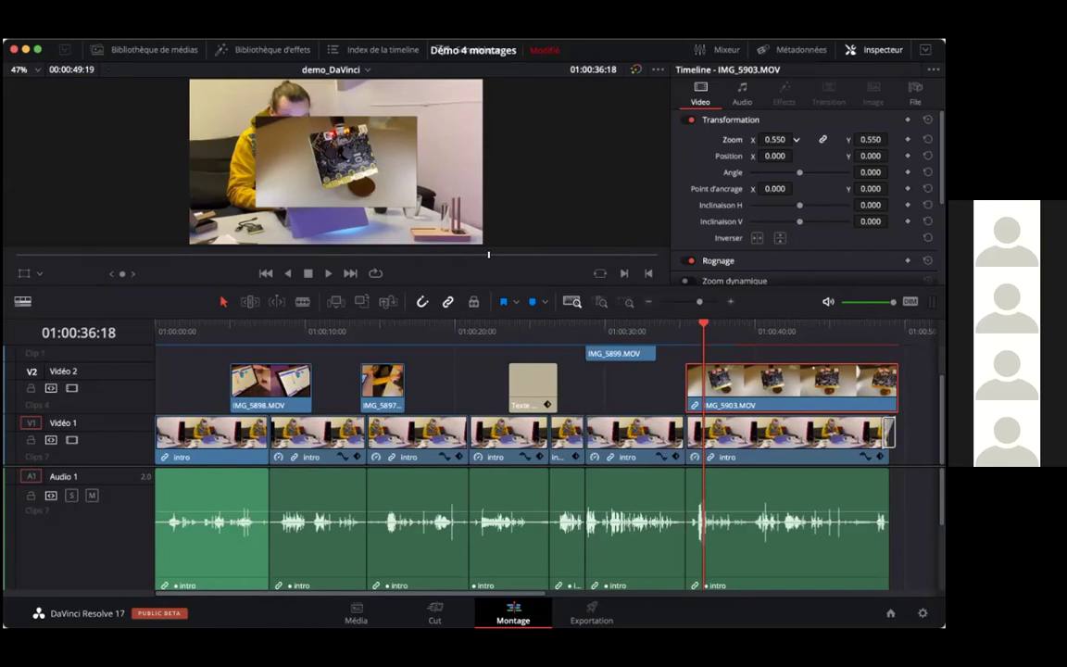
Crop the IMG_5903.MOV overlay by 292.500 on the left, 521.300 on the right and 42.900 at the top.
scroll(806, 185, "down", 3)
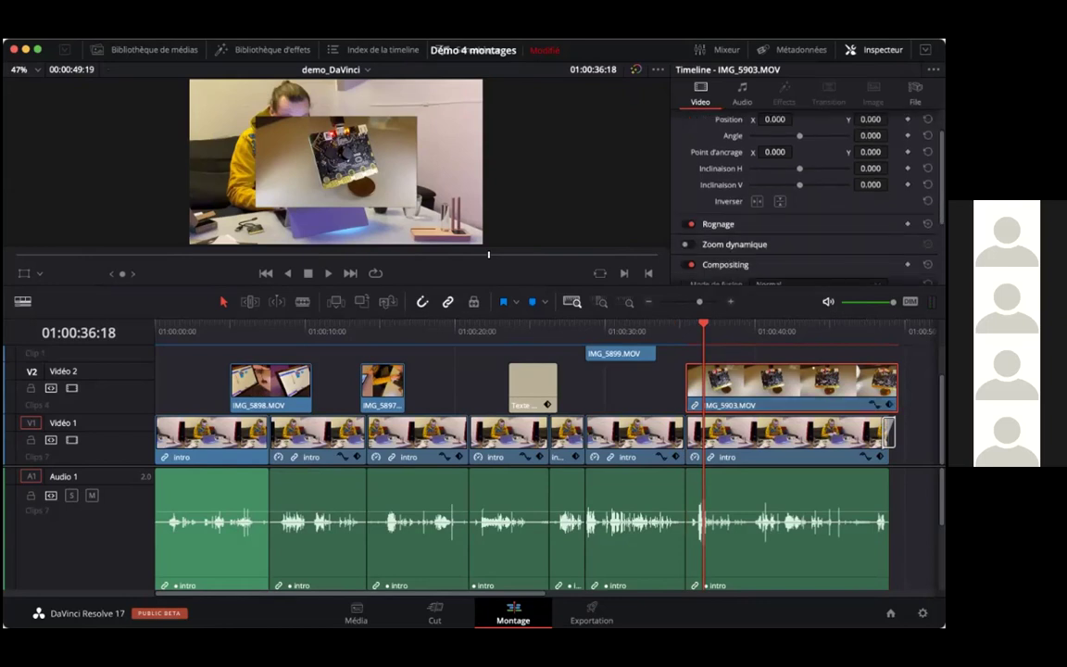
left_click(718, 210)
scroll(731, 209, "down", 2)
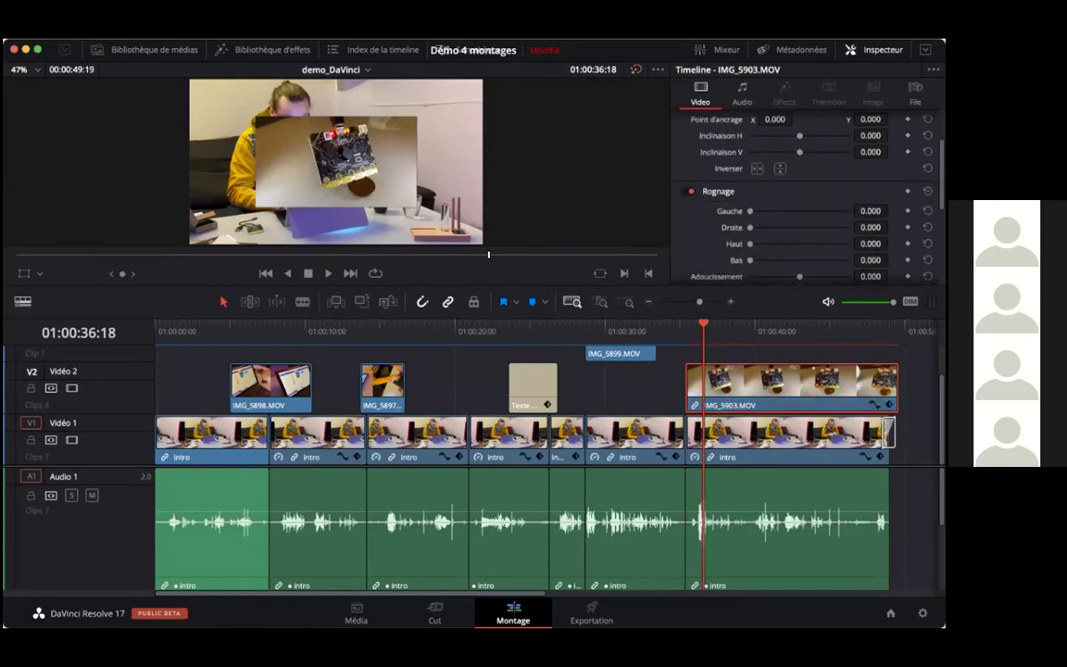
left_click_drag(750, 192, 765, 191)
mouse_move(871, 208)
left_mouse_down()
mouse_move(918, 209)
mouse_move(881, 224)
left_mouse_up()
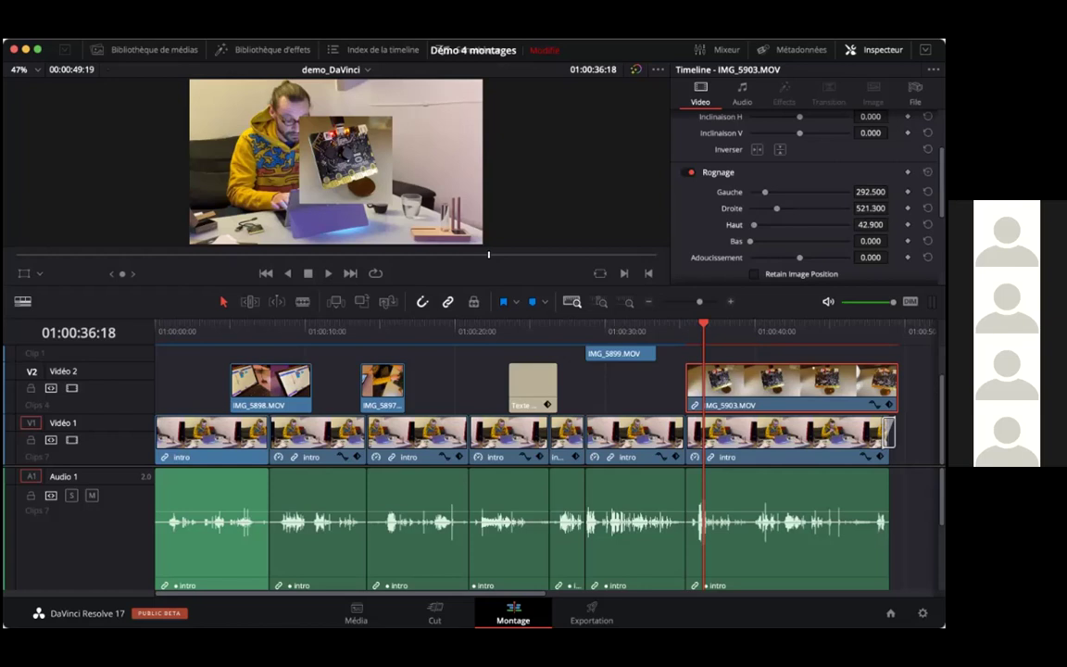
Position the IMG_5903.MOV overlay at X 503.000, Y 219.000, checking the frame at 01:00:38:14.
scroll(727, 179, "up", 3)
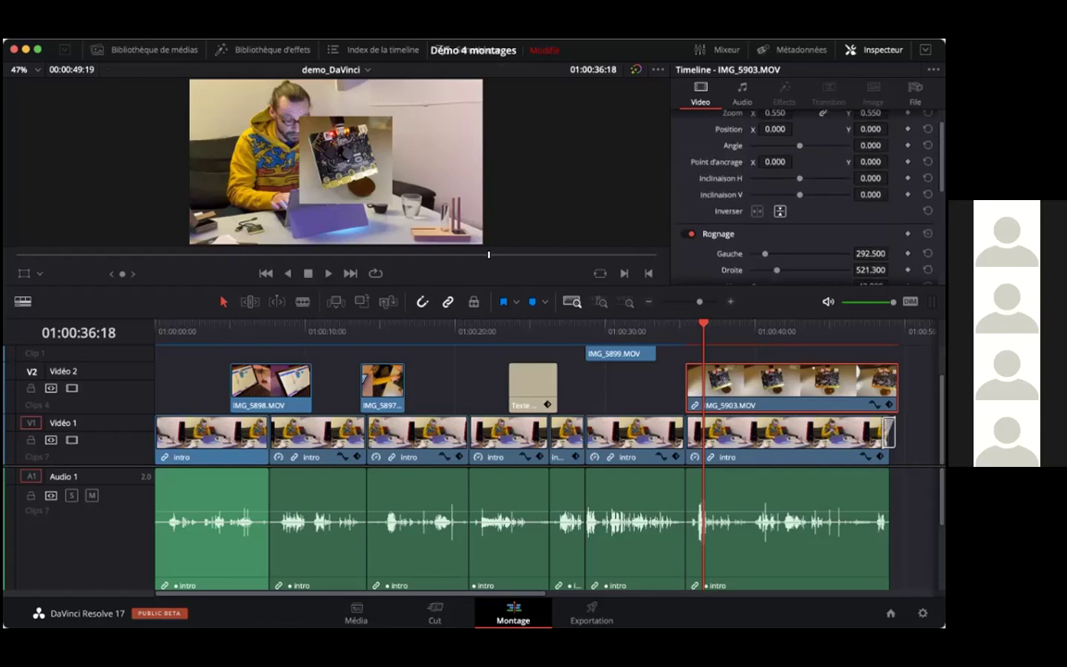
scroll(805, 195, "up", 1)
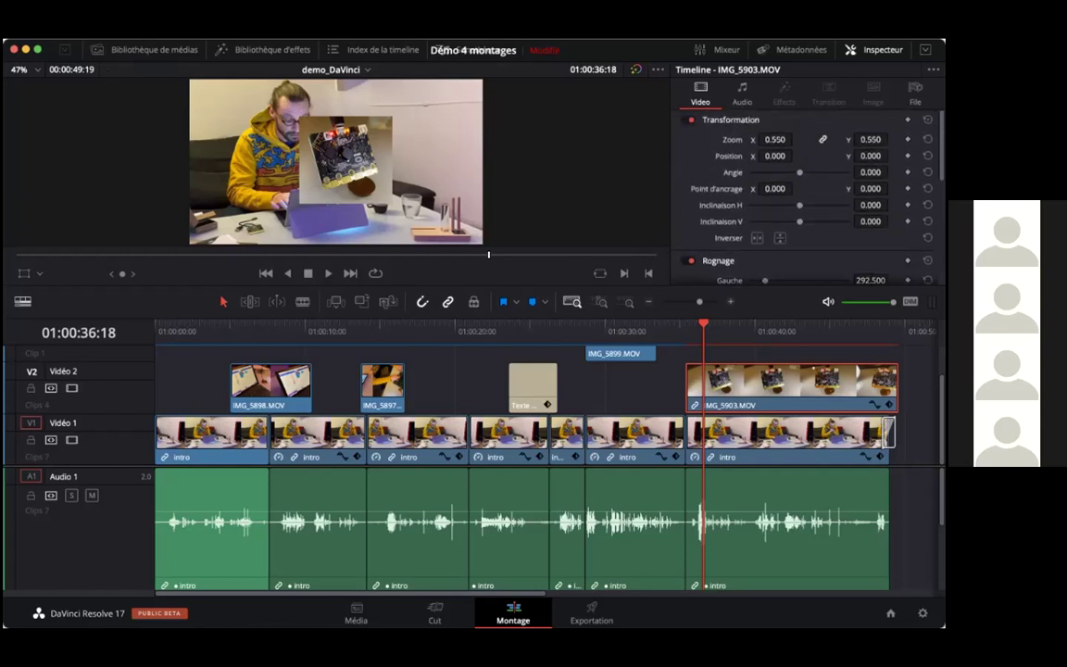
left_click(775, 155)
left_click(731, 328)
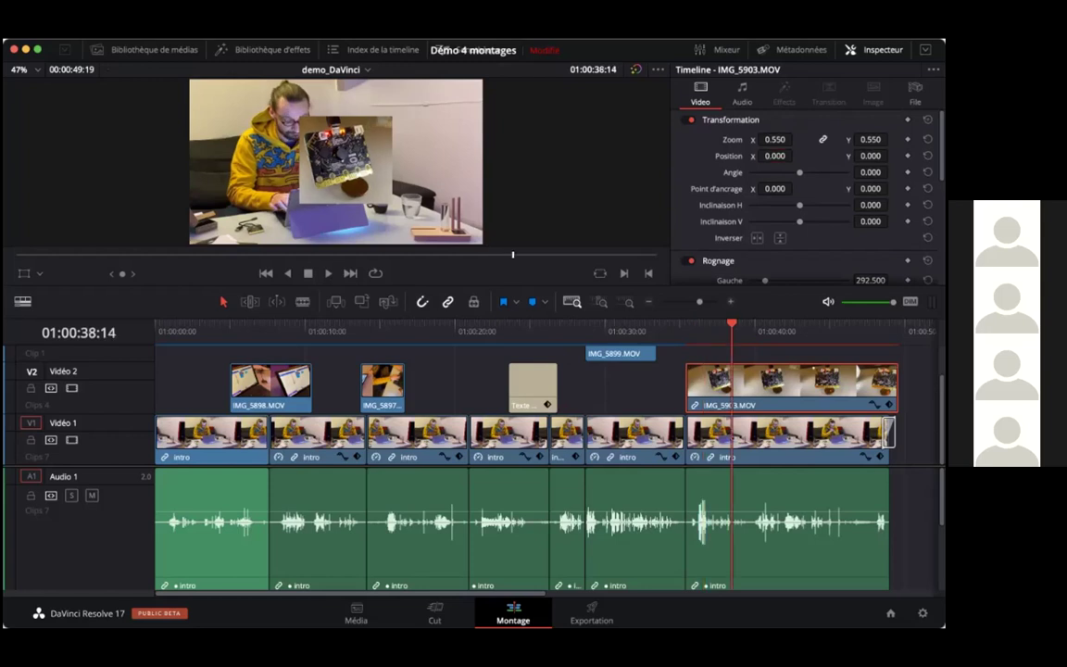
left_click_drag(774, 155, 795, 155)
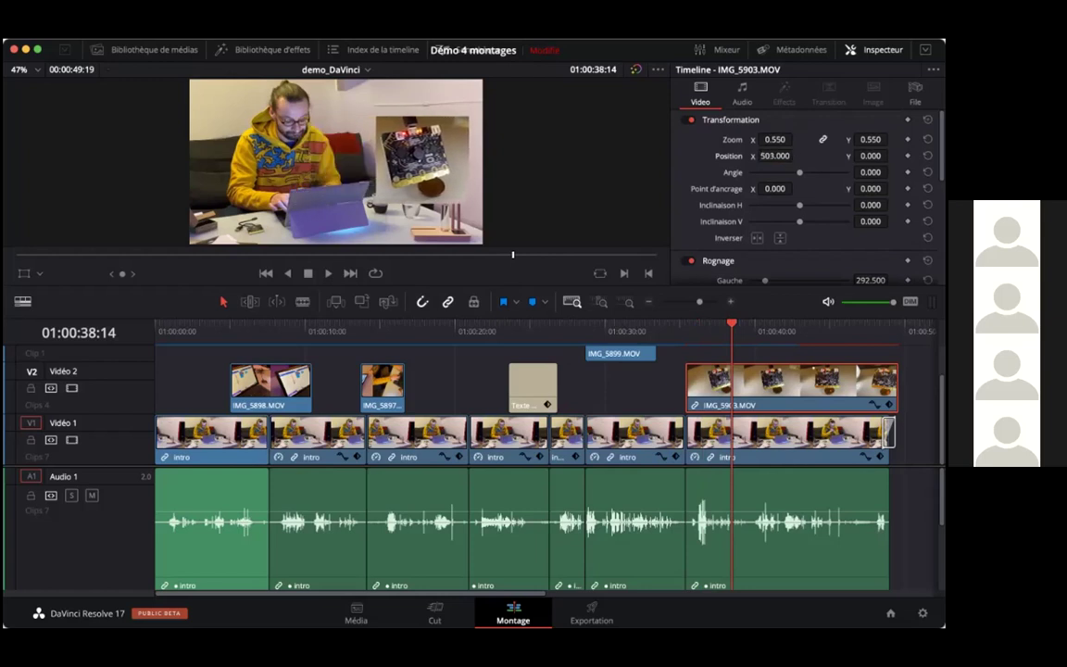
left_click_drag(871, 155, 892, 155)
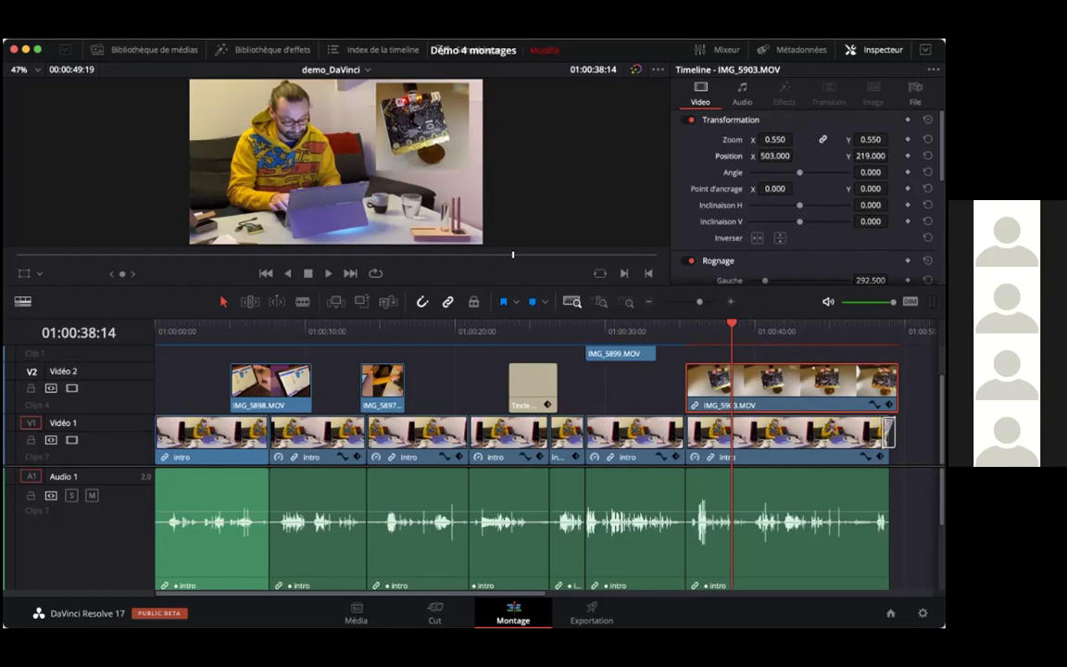
Disable and re-enable the Vidéo 2 track to compare the picture with and without overlays, and go back to 01:00:02:13.
left_click(71, 388)
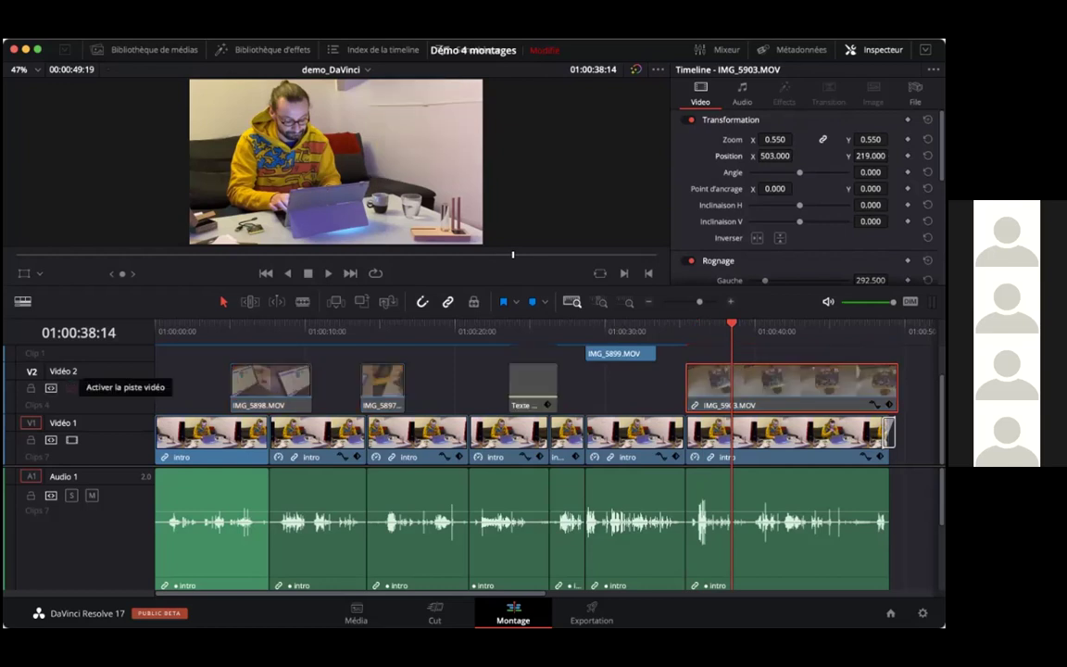
left_click(72, 388)
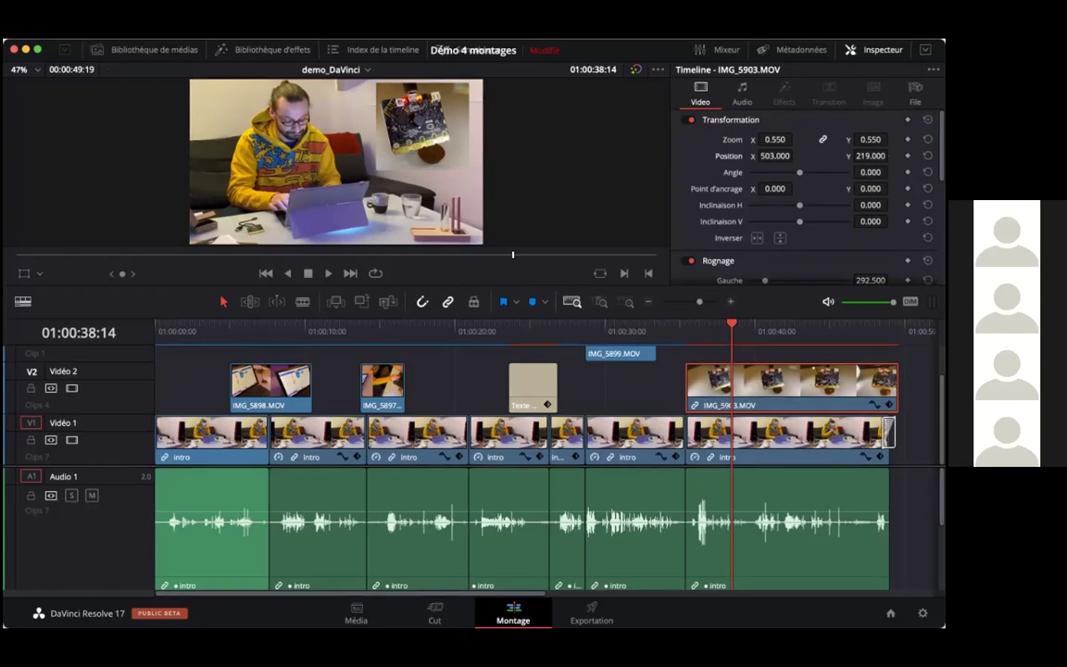
left_click(190, 329)
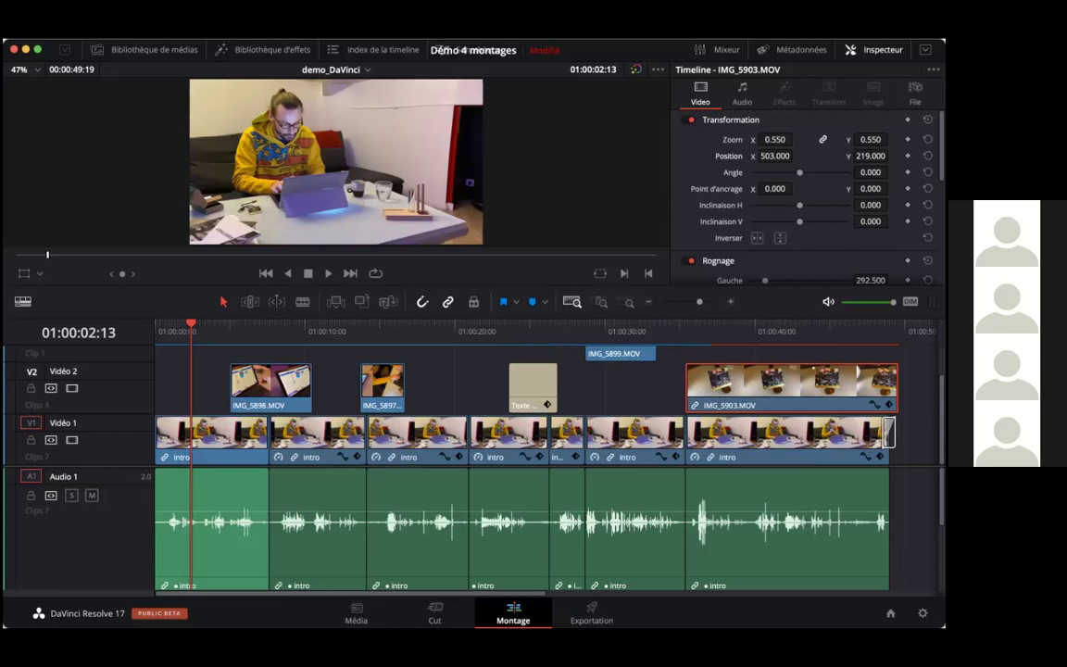
Compare the zoom and position settings of the first two intro clips, viewing their frames around 01:00:03:14 and 01:00:11:23.
left_click(227, 435)
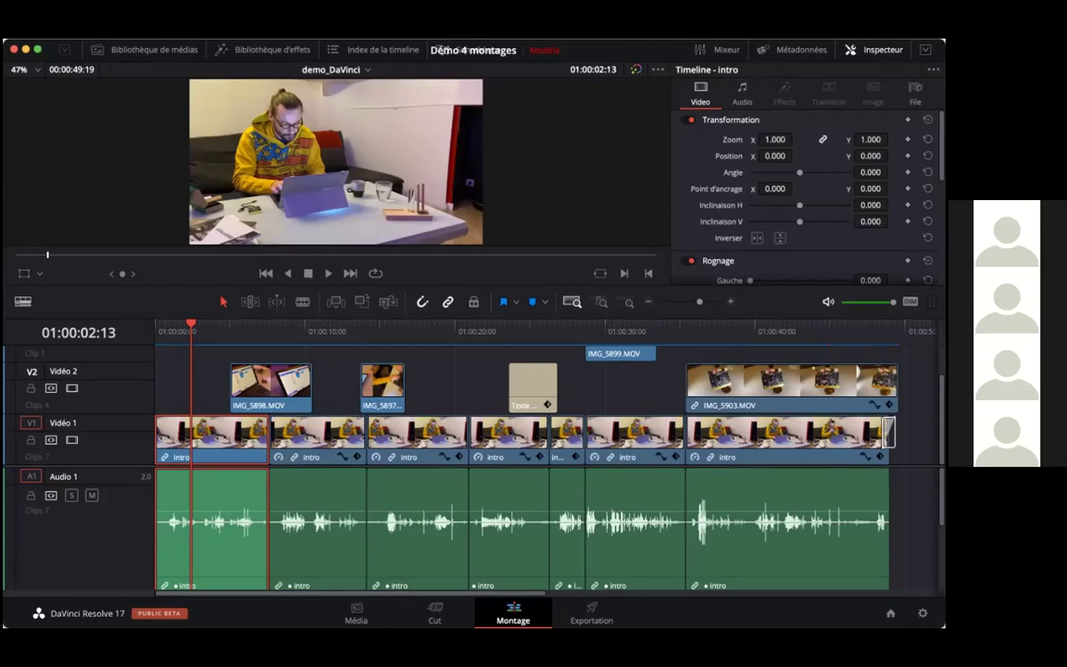
left_click(330, 330)
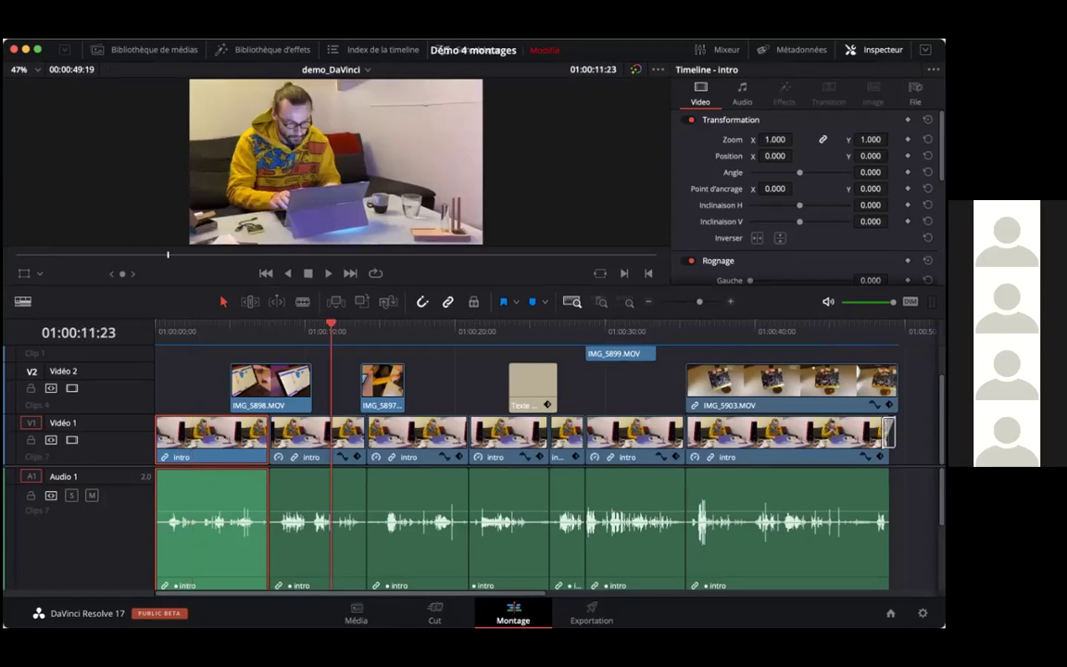
left_click(342, 435)
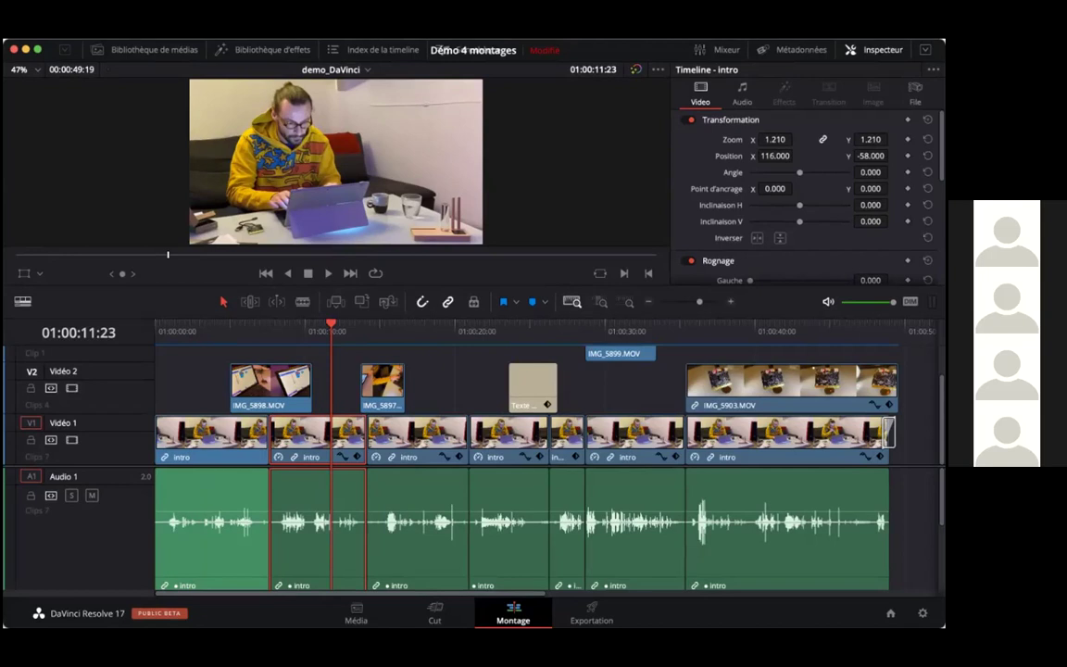
left_click(206, 326)
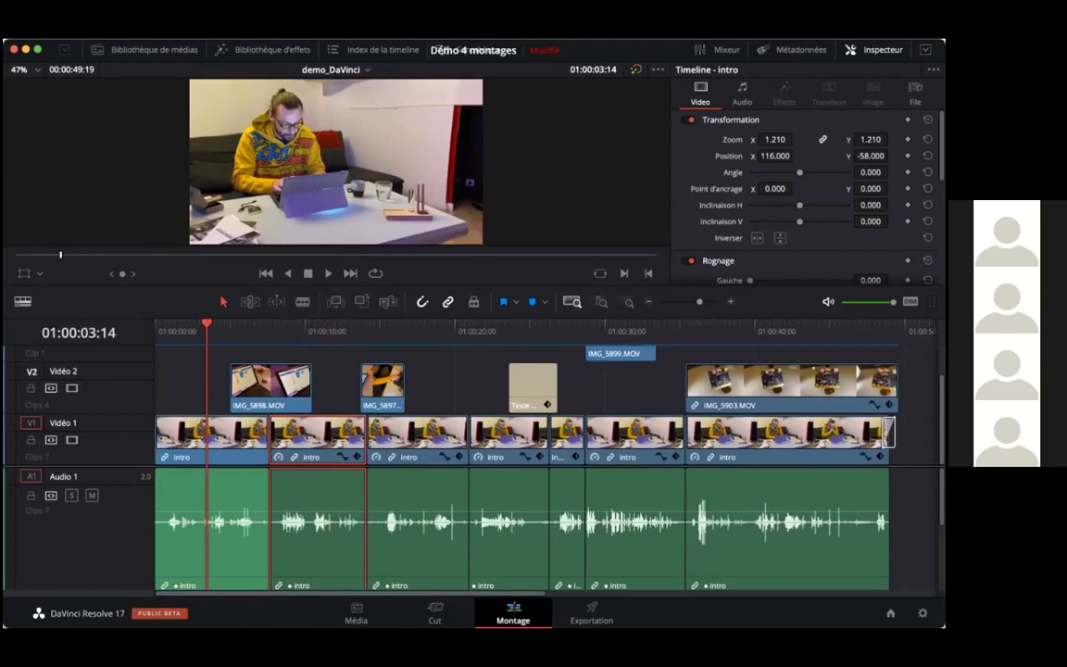
left_click_drag(207, 326, 330, 326)
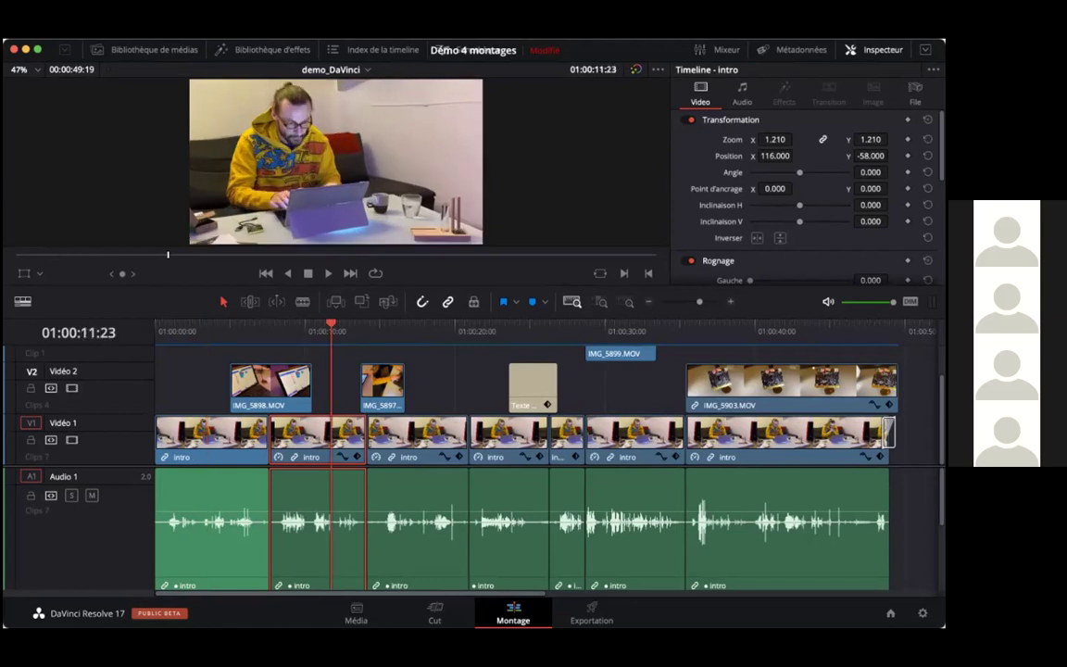
left_click(243, 326)
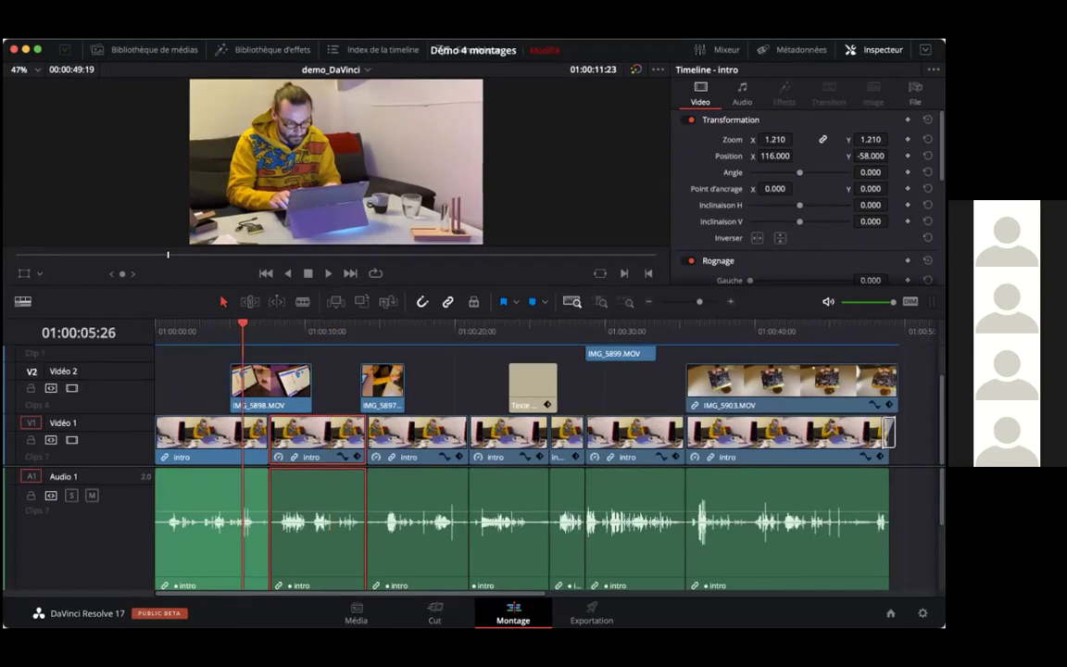
Play the timeline from the start to 01:00:13:08 in an enlarged viewer with the inspector hidden, and restore more timeline height.
left_click_drag(243, 326, 155, 326)
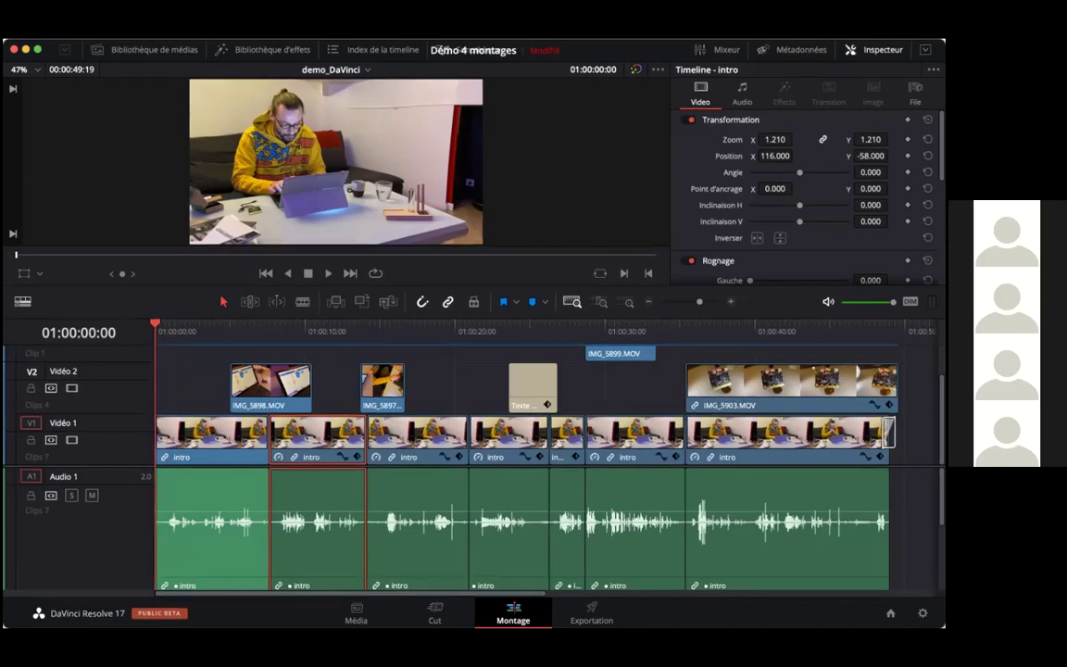
left_click_drag(474, 285, 474, 392)
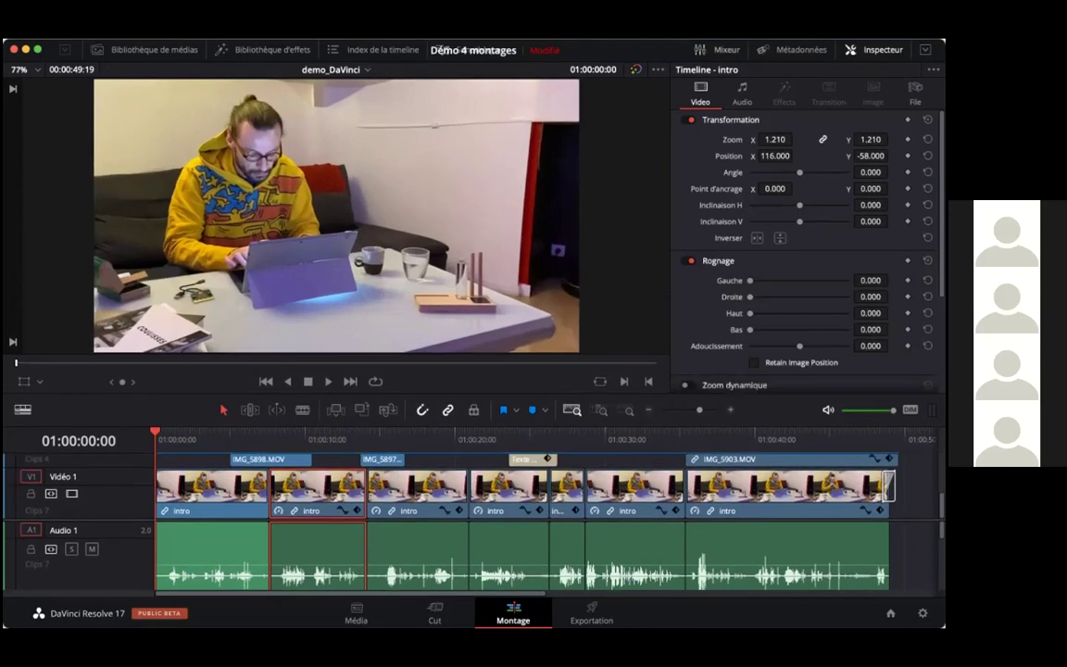
left_click(873, 50)
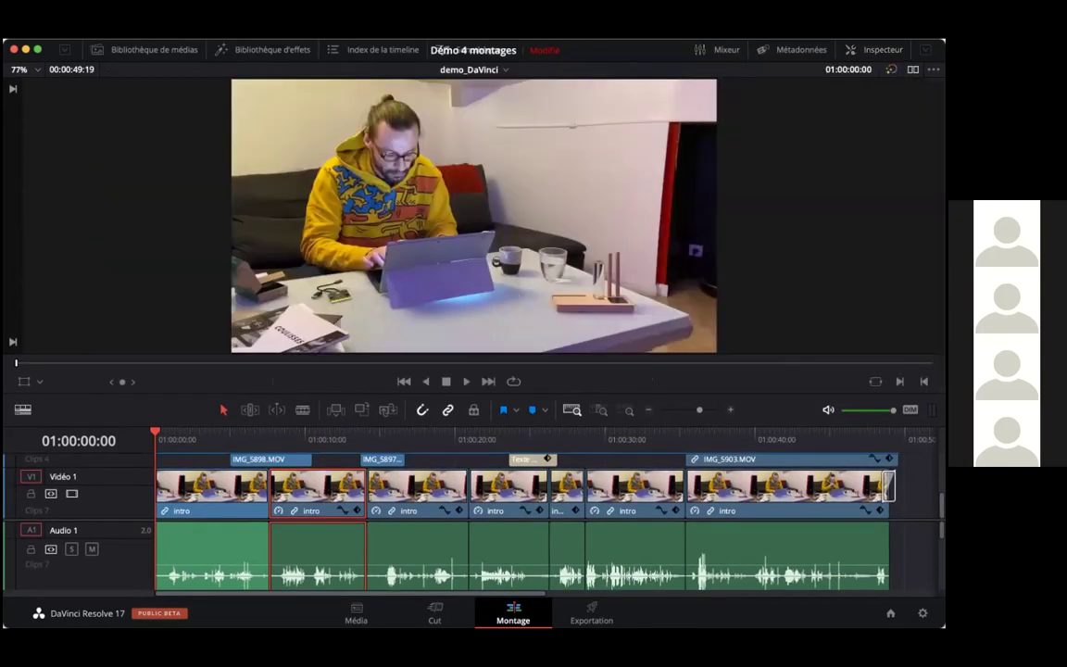
key("space")
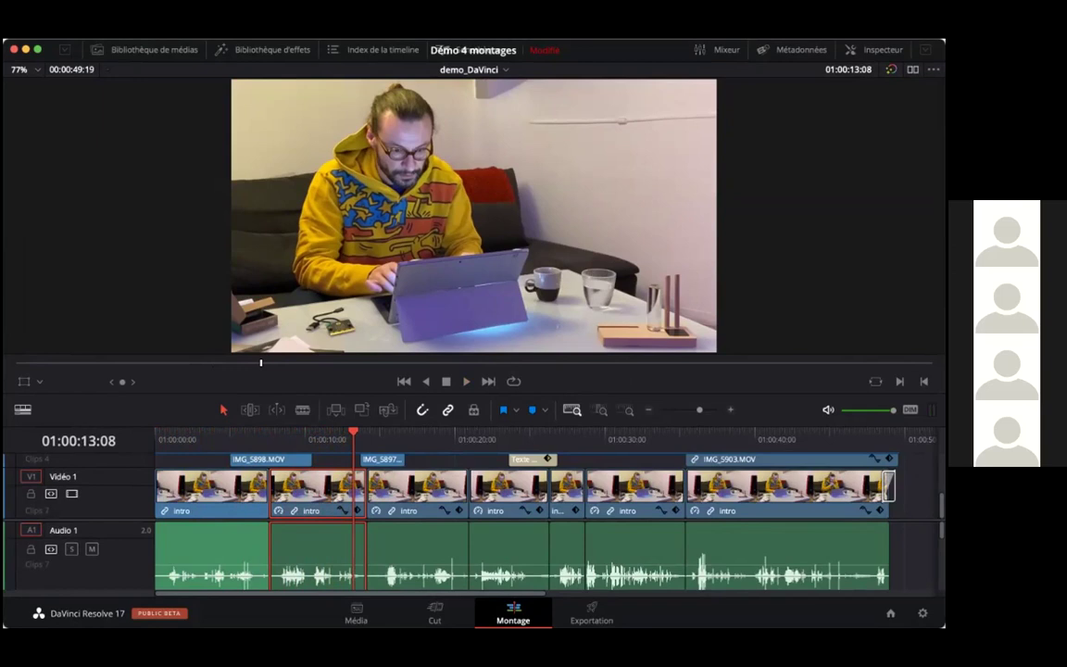
left_click_drag(553, 395, 553, 316)
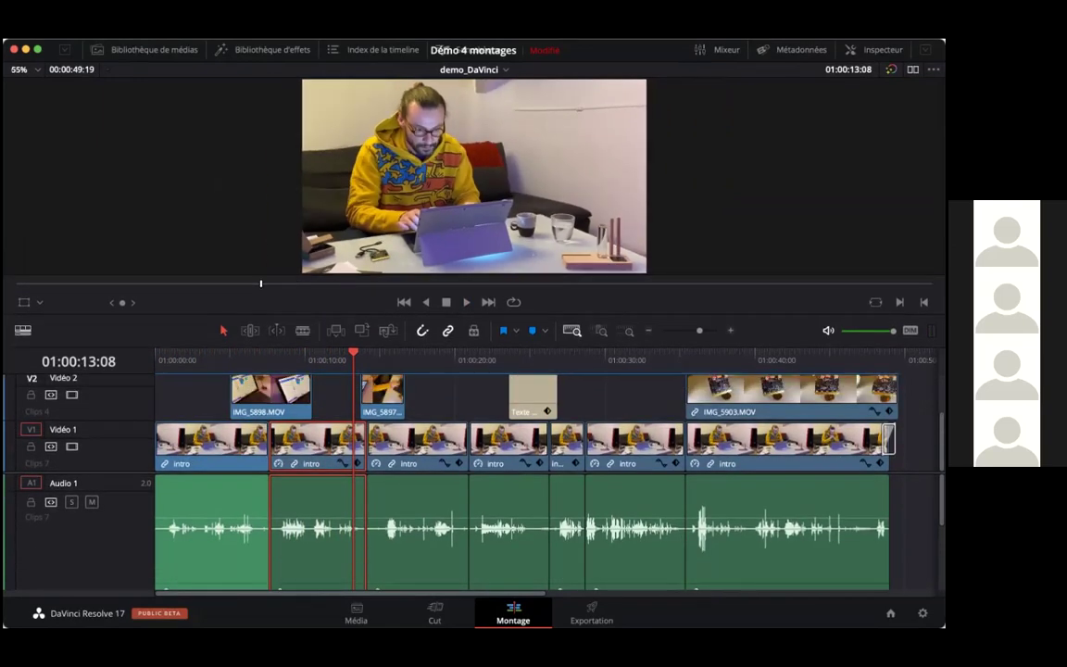
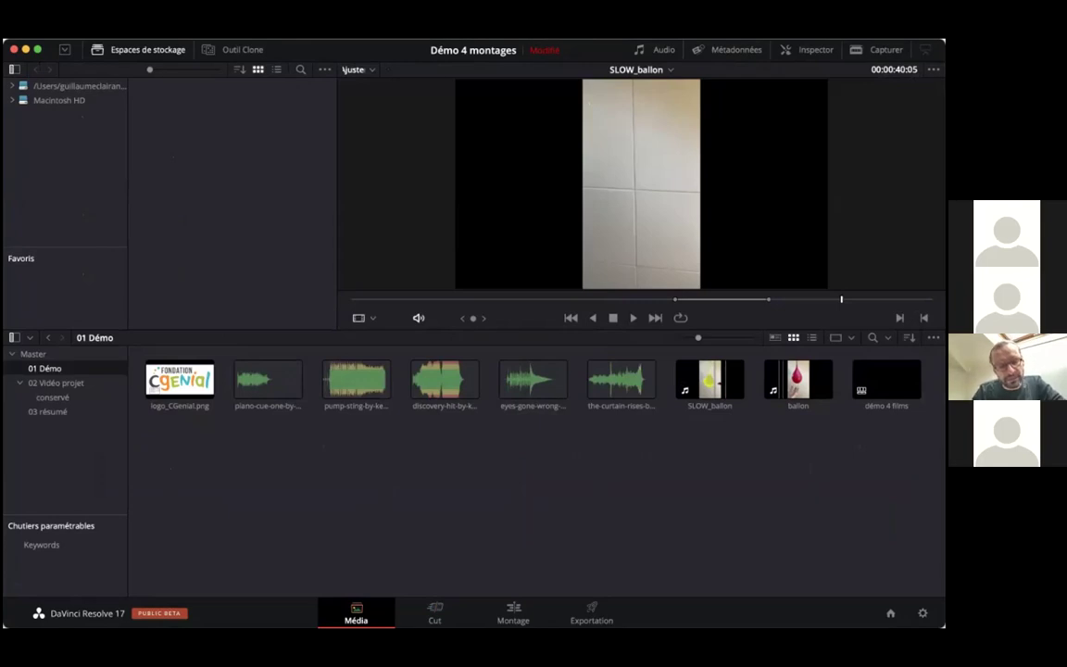
Switch to the Média page and open the conservé bin inside 02 Vidéo projet.
key("shift+3")
key("shift+2")
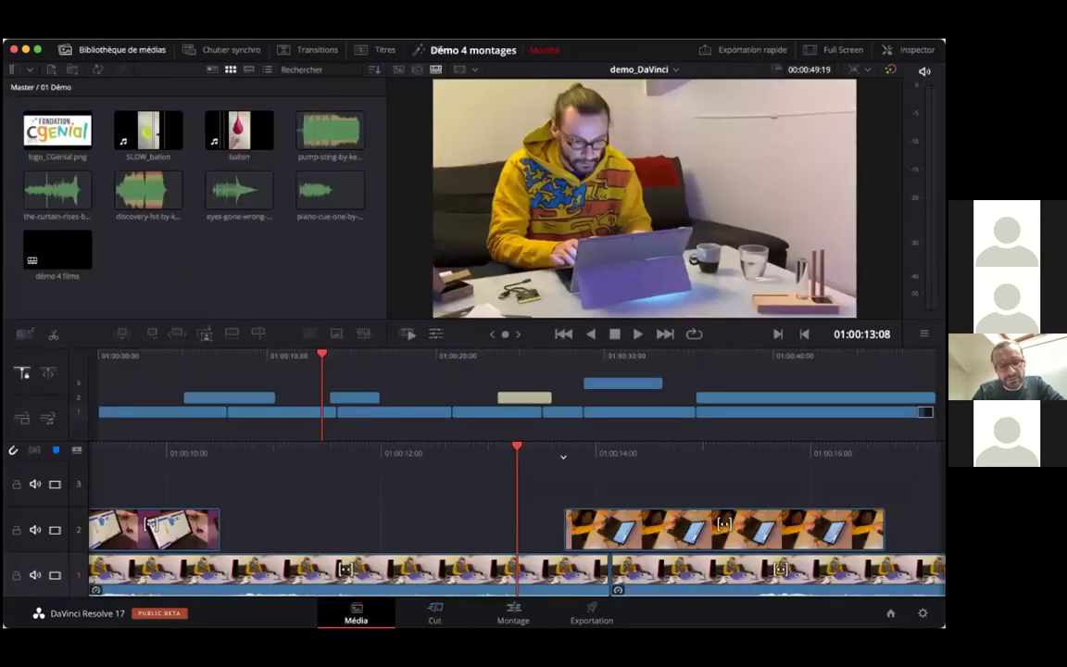
key("shift+2")
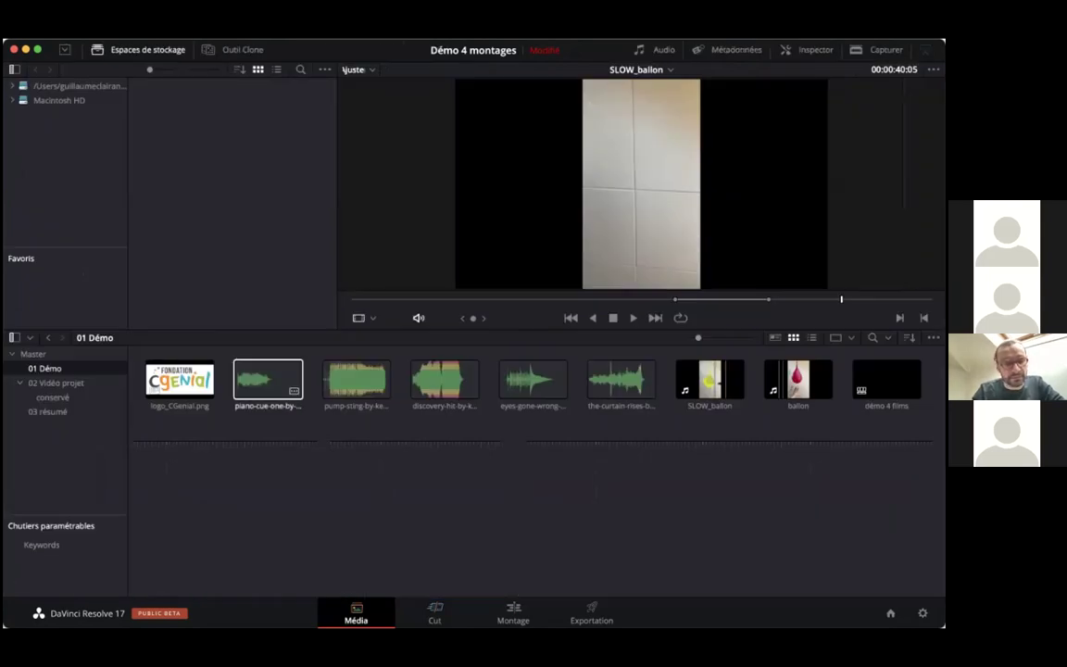
left_click(55, 382)
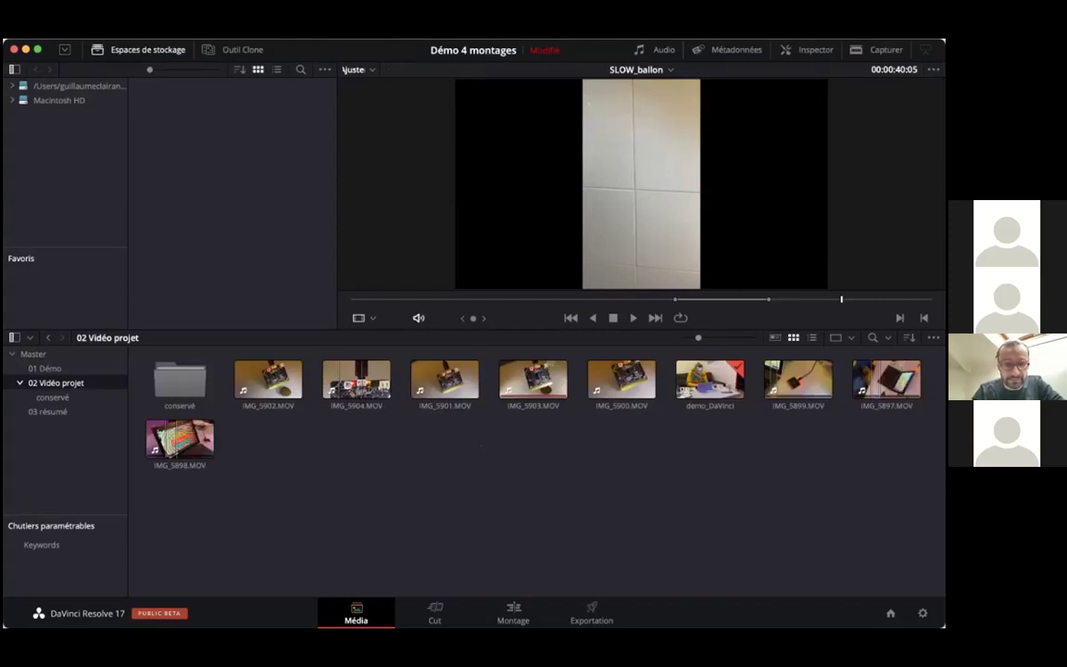
double_click(180, 379)
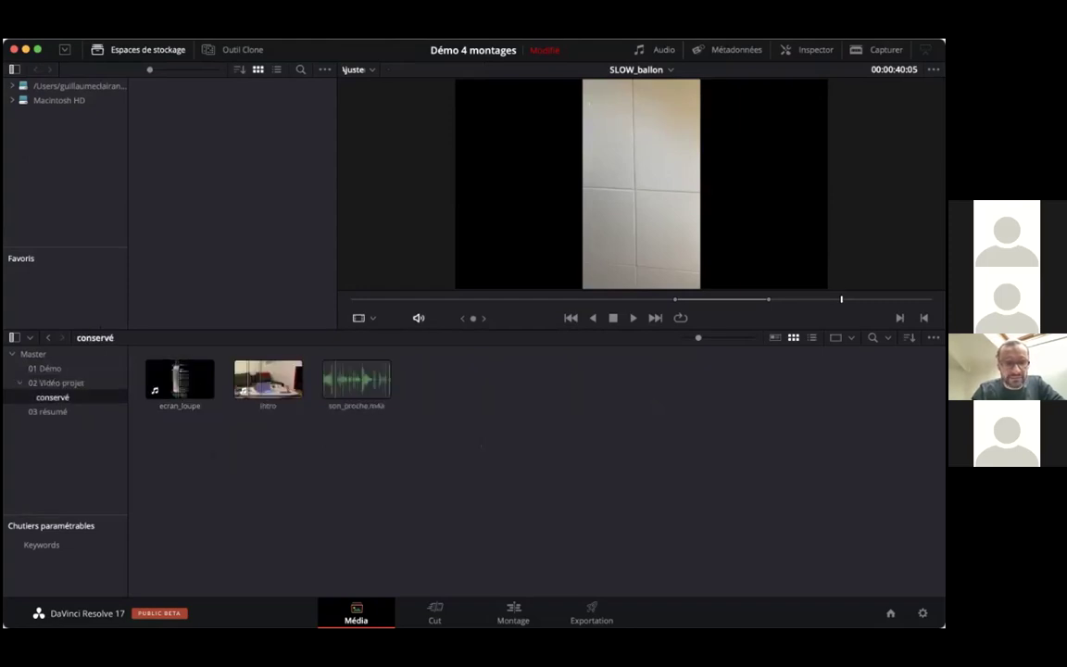
Preview intro and son_proche.m4a, and display the automatic audio synchronisation options for both clips together.
left_click(267, 378)
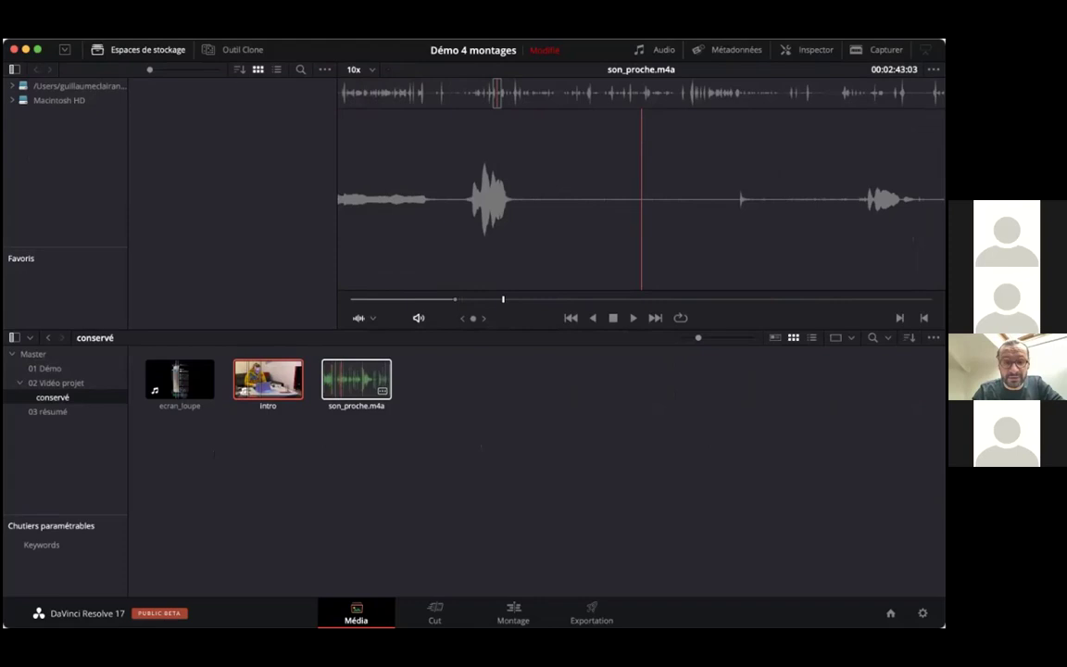
left_click(334, 384)
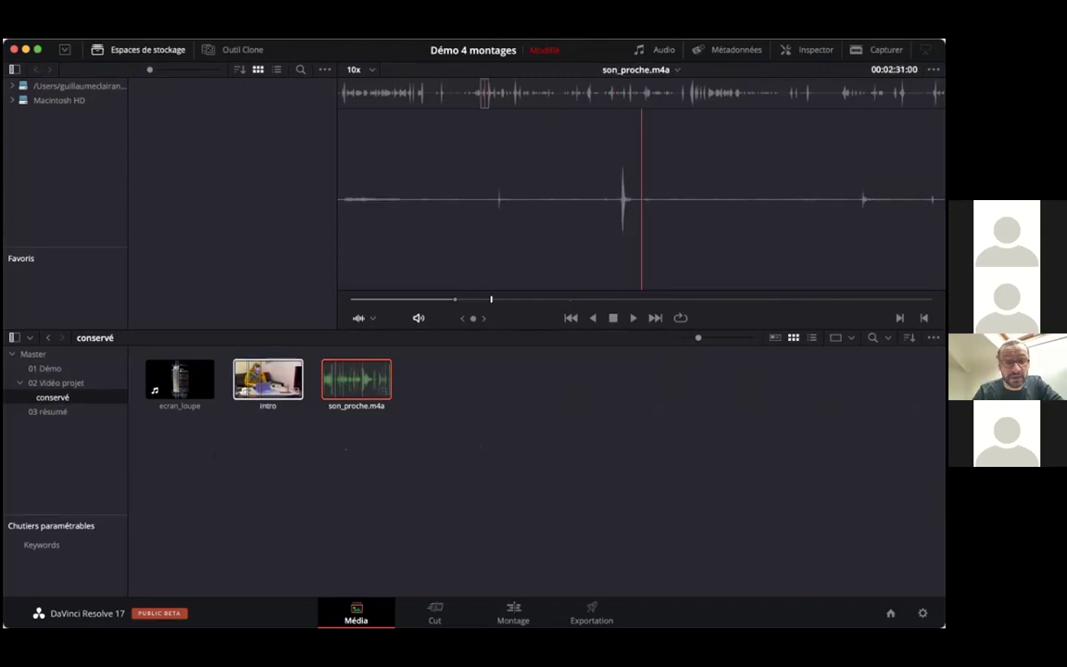
left_click(285, 381)
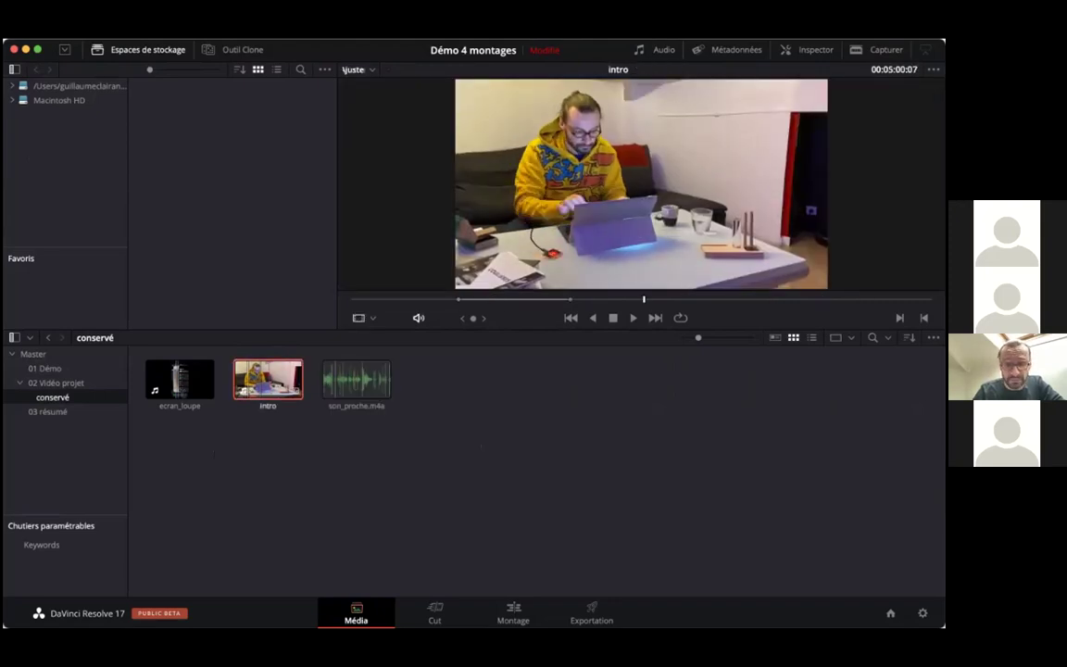
left_click_drag(365, 450, 281, 387)
right_click(282, 379)
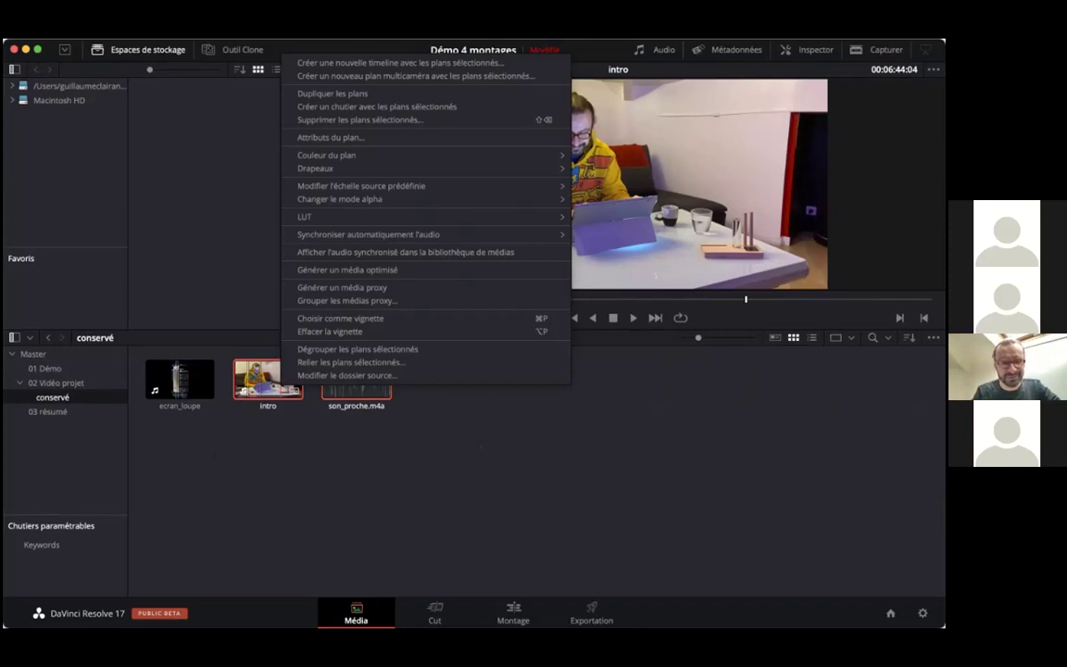
mouse_move(367, 234)
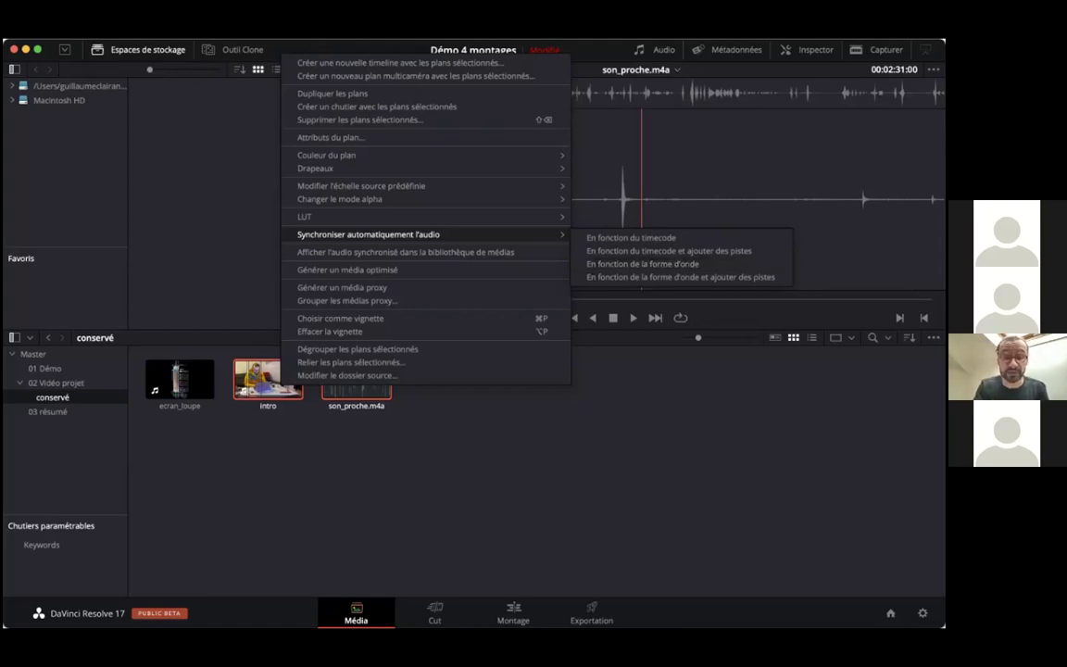
left_click(560, 457)
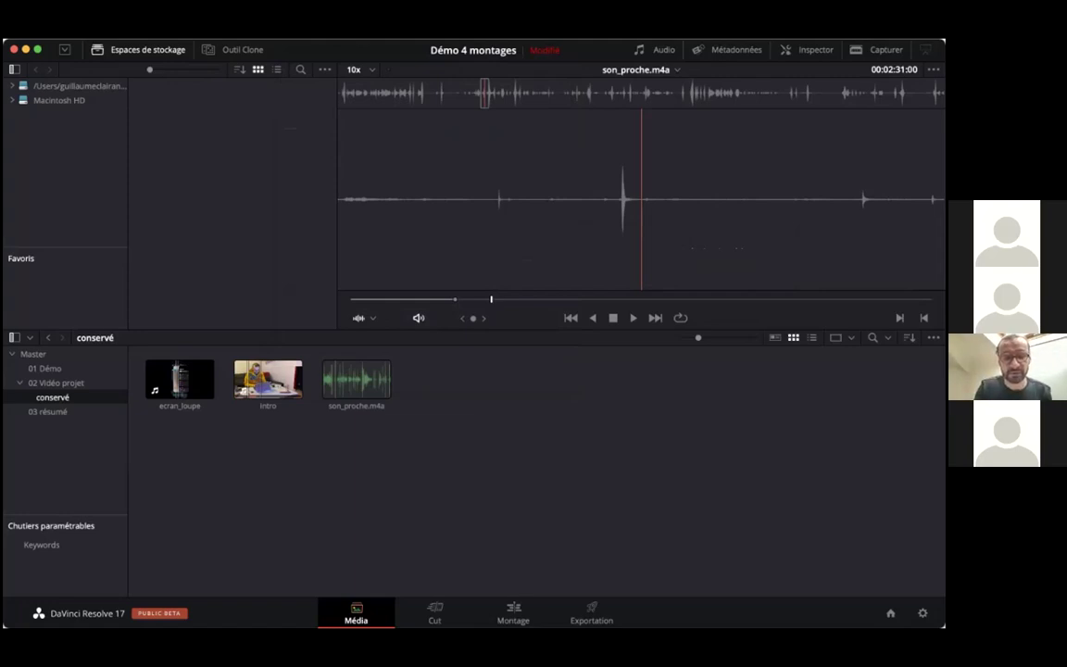
Return to the Montage page and place IMG_5902.MOV on Vidéo 3 from about 01:00:16, with its audio on Audio 2.
left_click(512, 613)
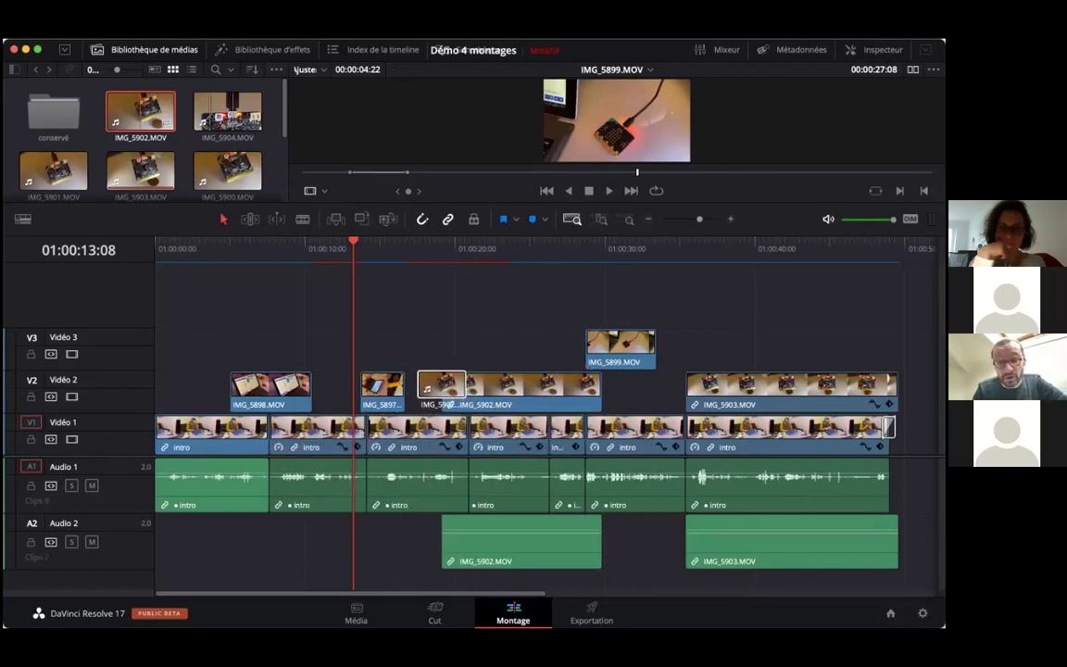
left_click_drag(398, 321, 398, 349)
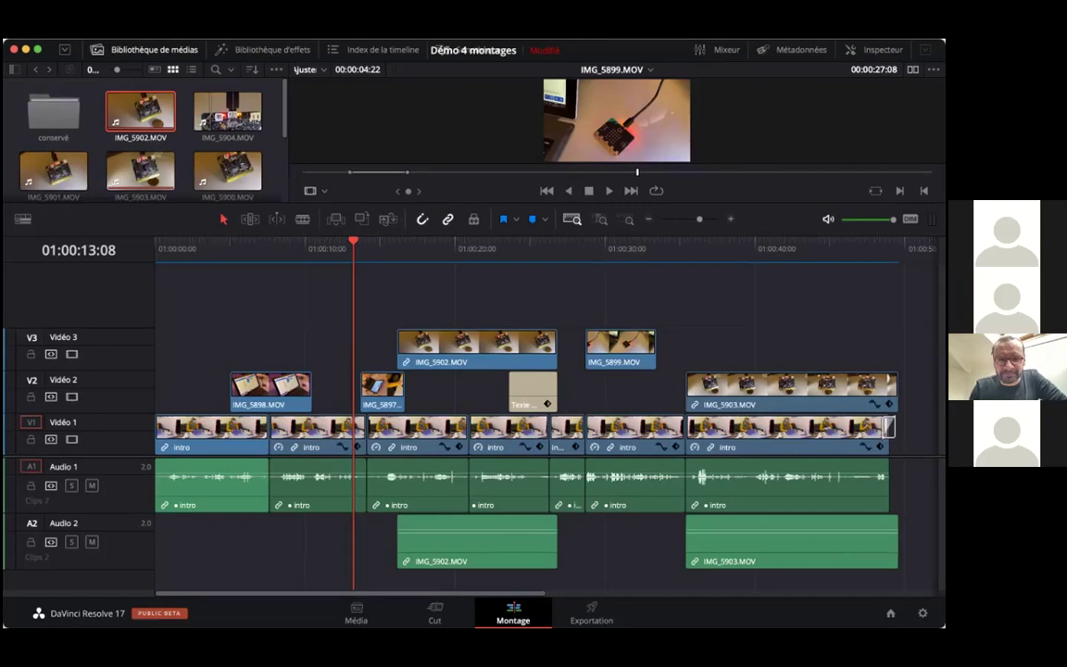
Set the playback render cache mode (Rendus) to Aucun.
left_click(496, 46)
mouse_move(410, 47)
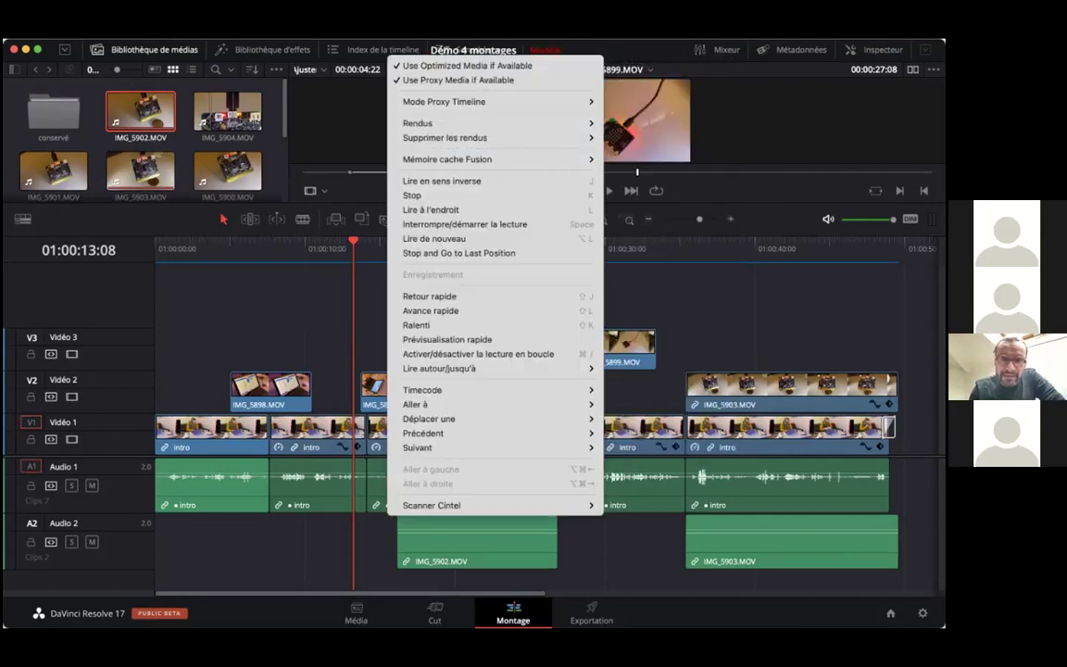
mouse_move(434, 123)
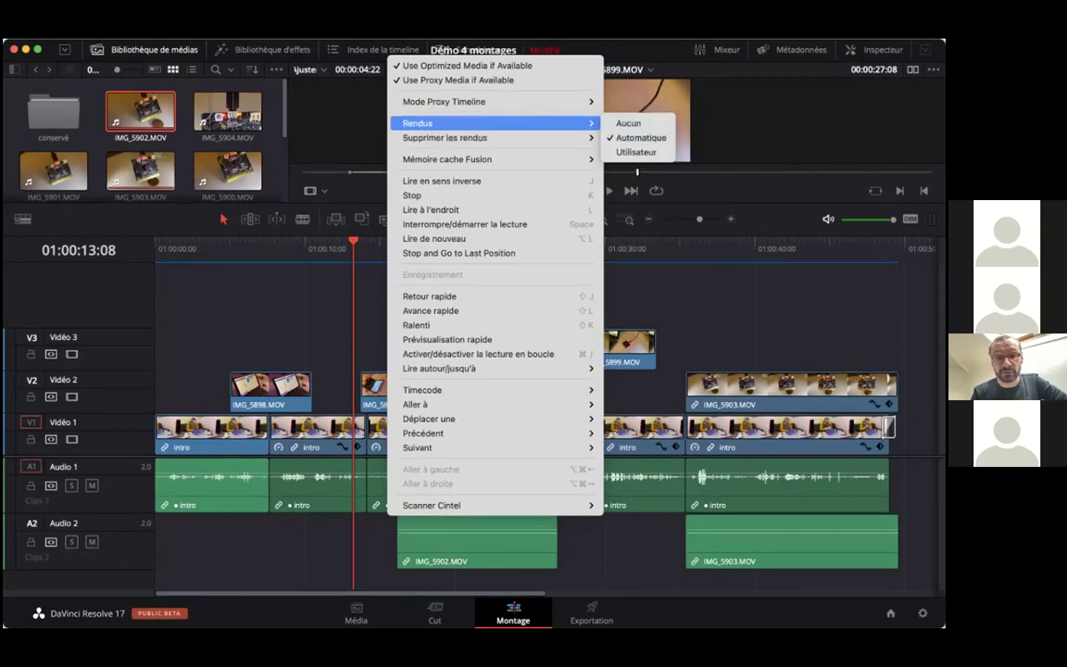
left_click(627, 123)
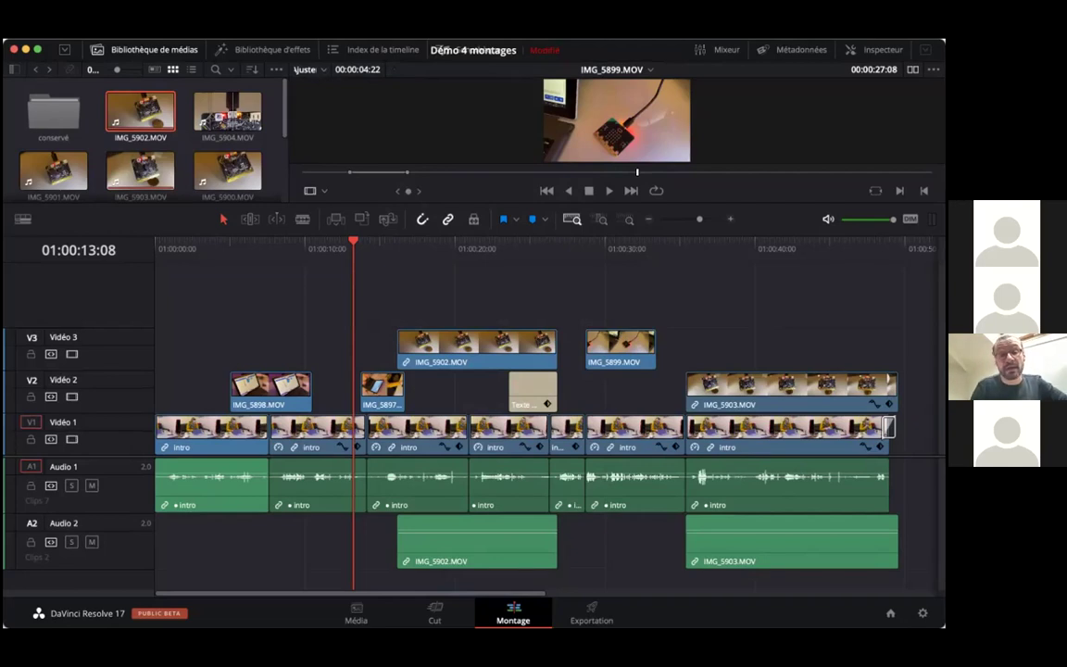
Play the timeline from the start of IMG_5902.MOV on Vidéo 3 and stop at 01:00:26:02.
key("space")
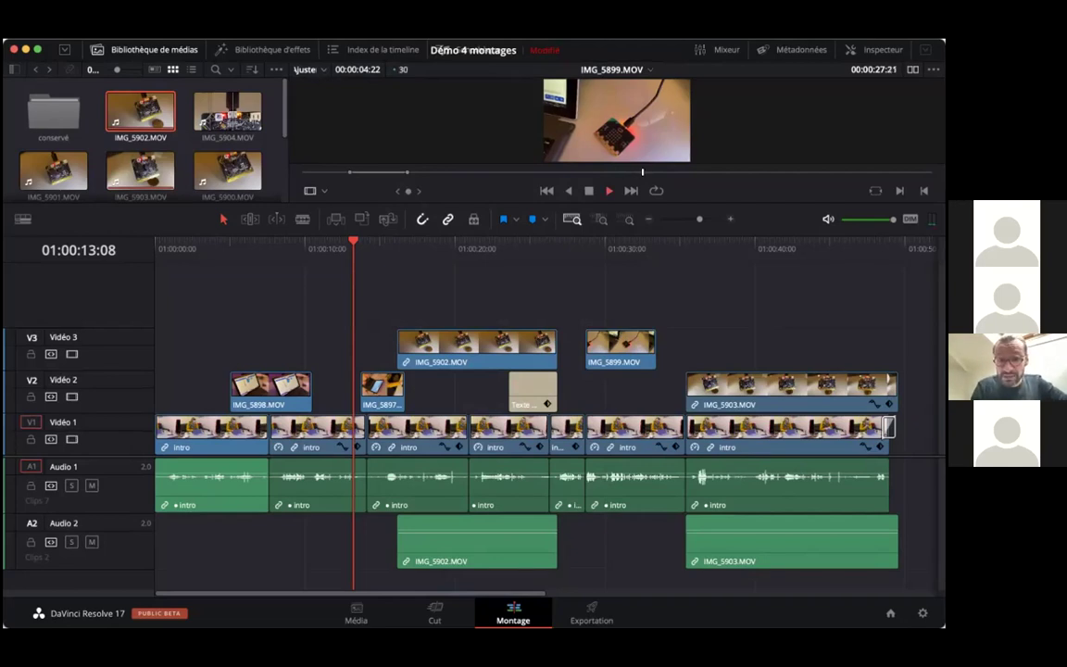
left_click(398, 248)
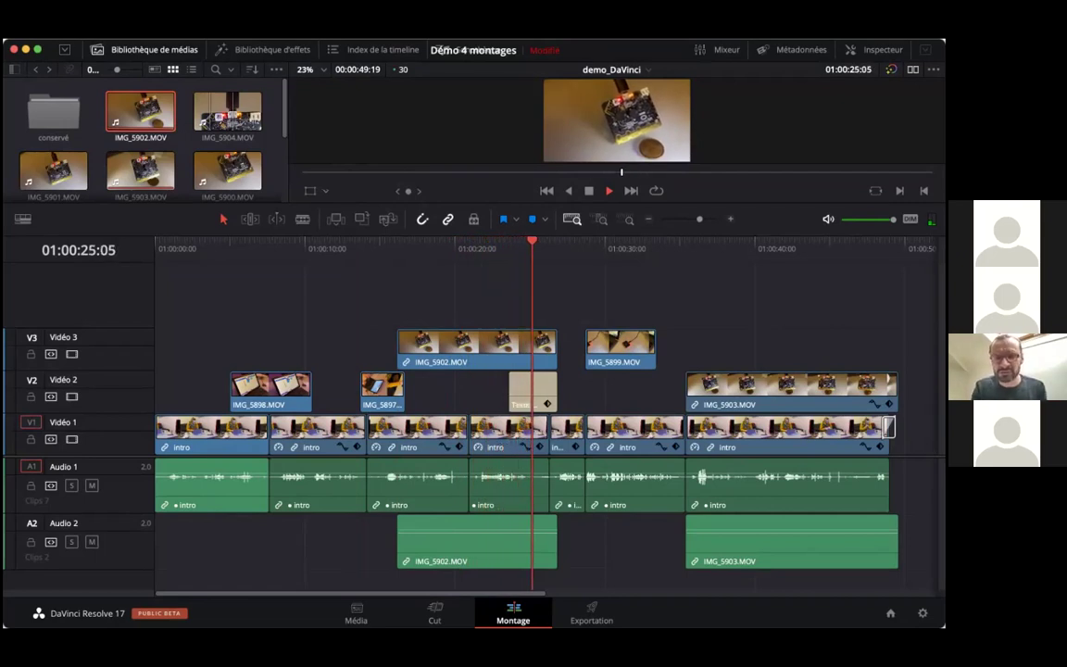
key("space")
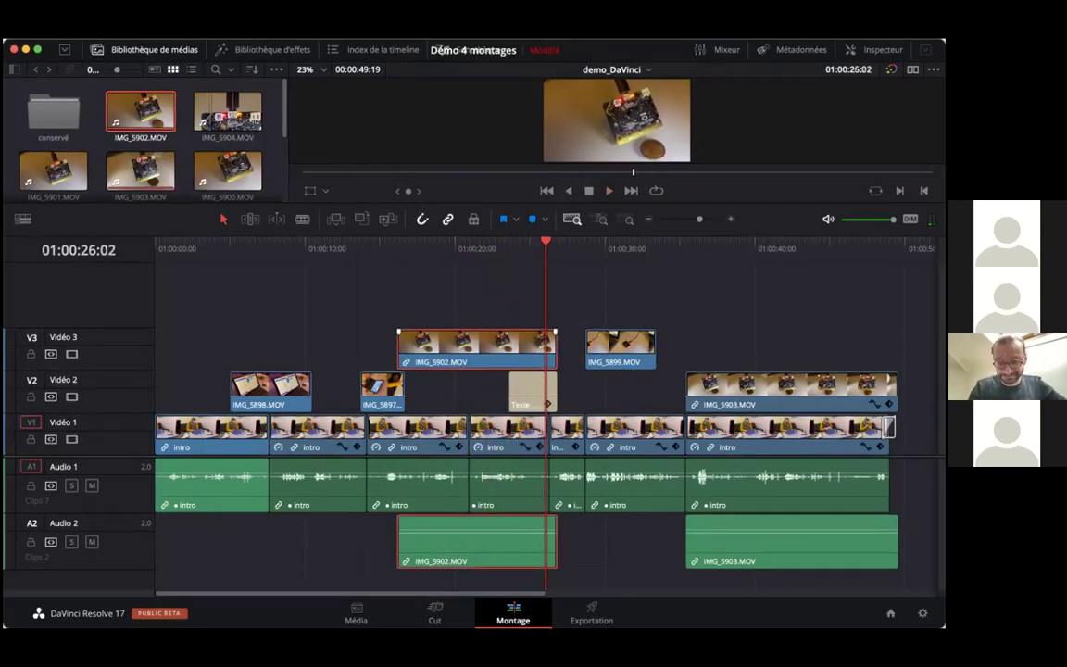
Delete IMG_5902.MOV with its linked audio, and play the title passage up to 01:00:24:16.
key("Delete")
left_click(496, 248)
key("space")
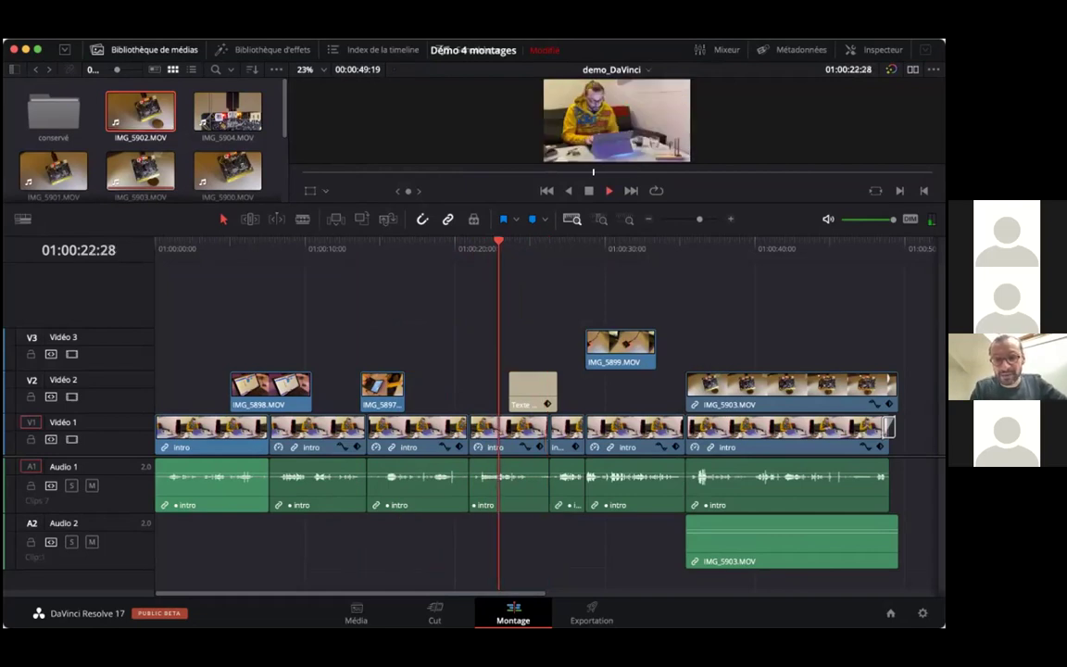
key("space")
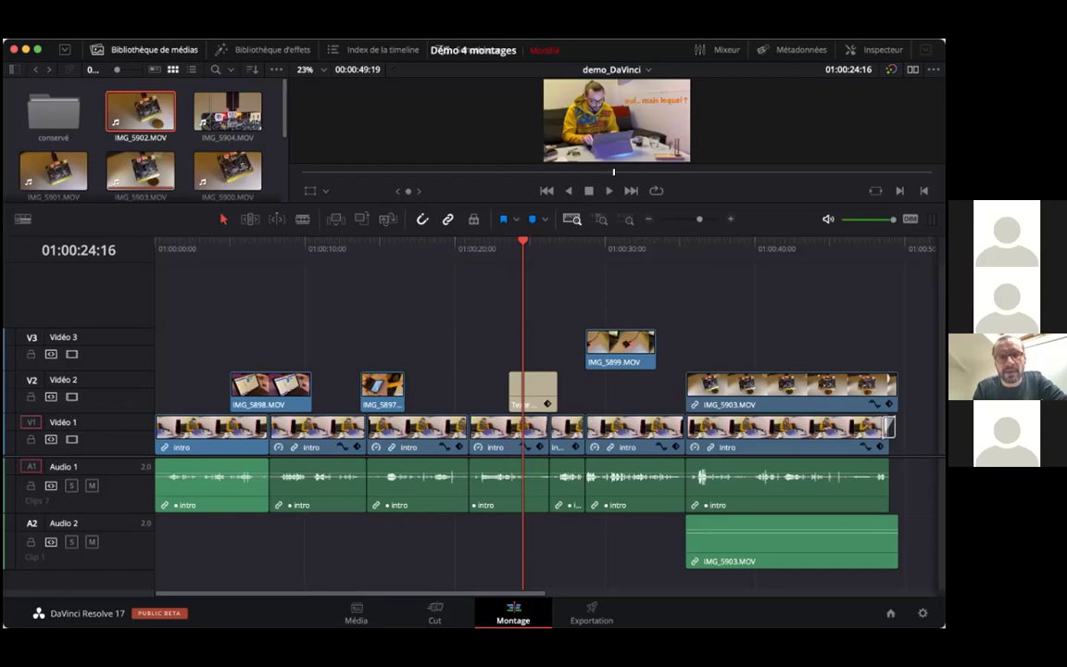
Set the render cache mode (Rendus) to Automatique and play the timeline from the start of the Texte title.
left_click(410, 48)
mouse_move(445, 124)
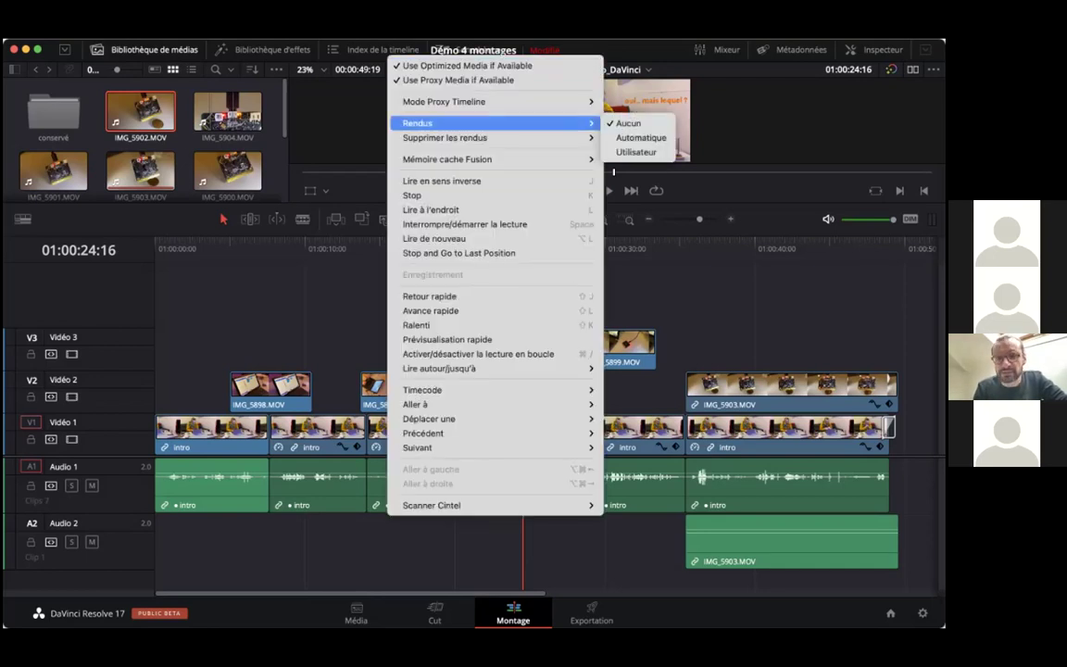
left_click(641, 137)
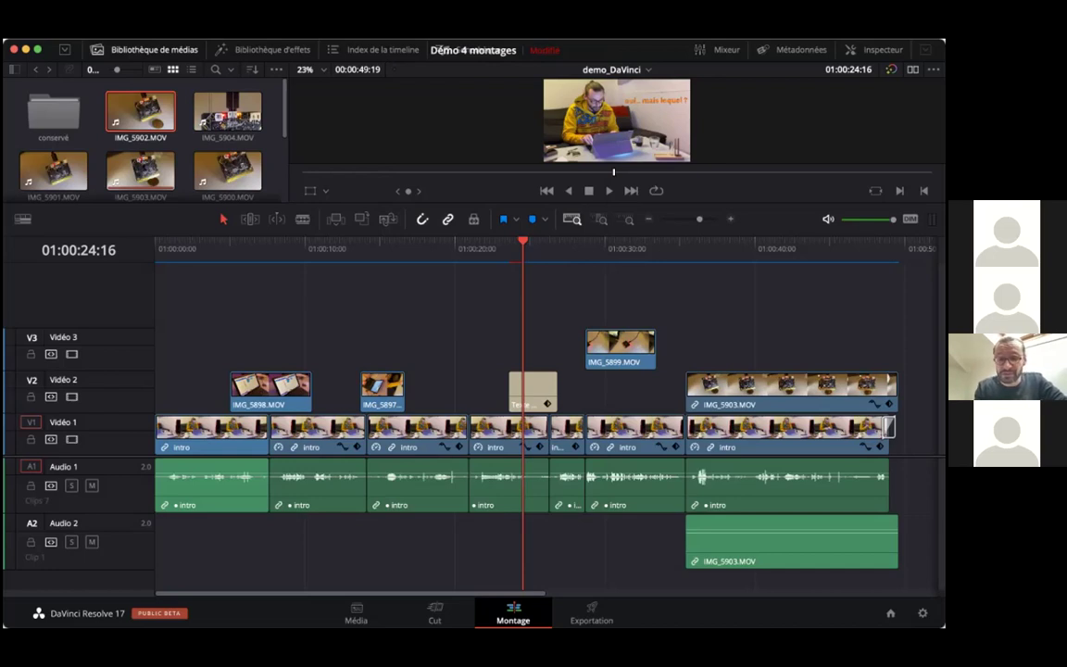
key("Up")
key("space")
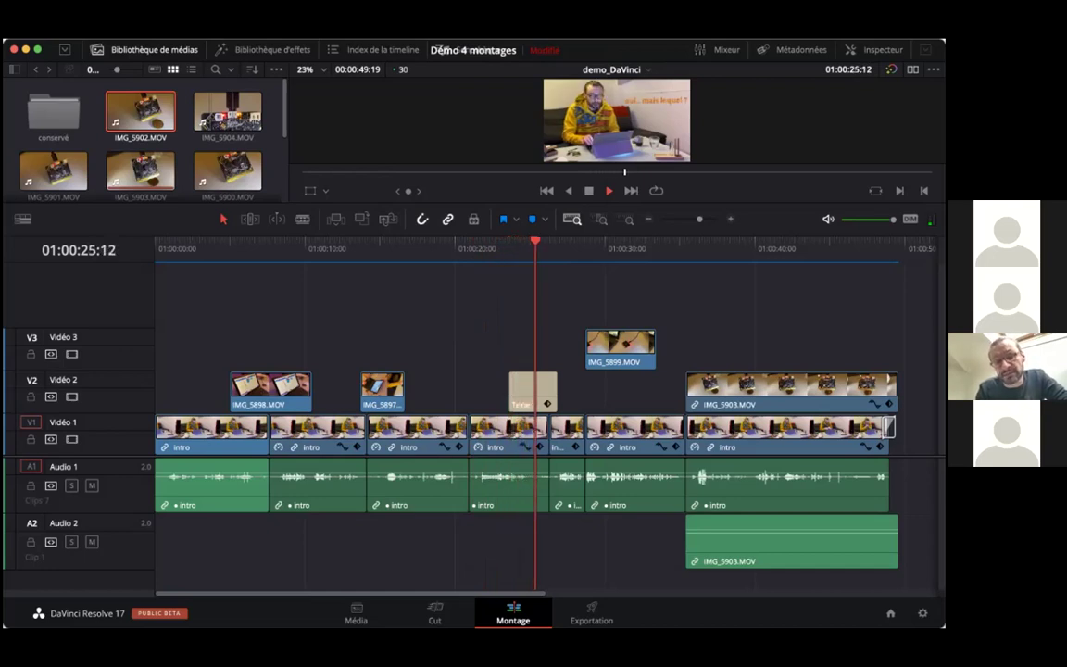
Stop playback at 01:00:27:18 and open the Exportation page for the demo_DaVinci timeline.
key("space")
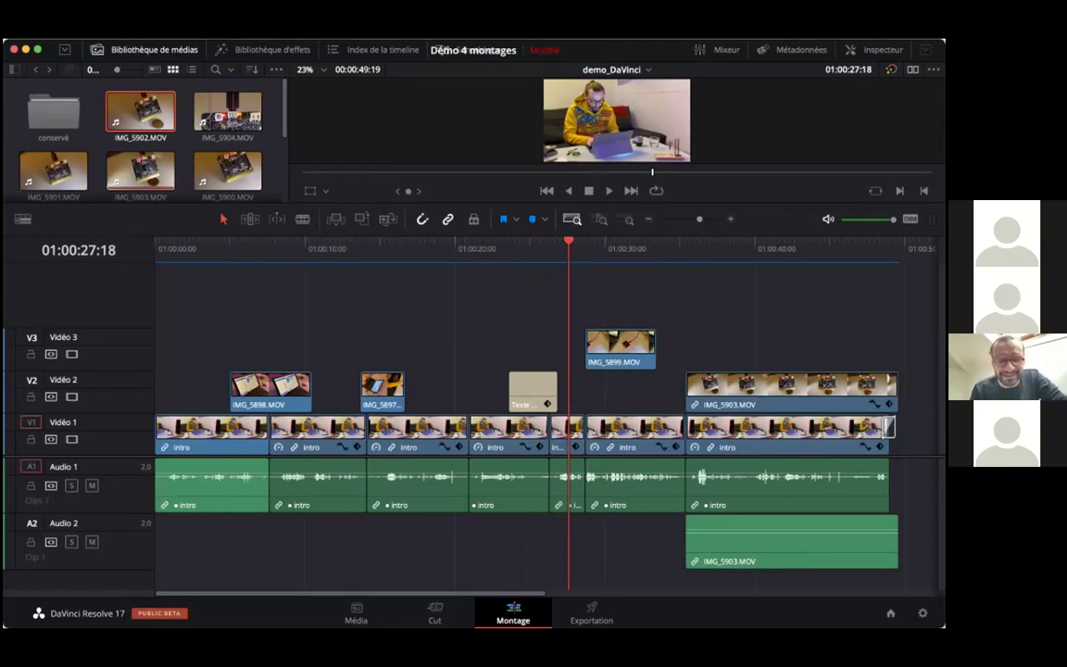
key("shift+3")
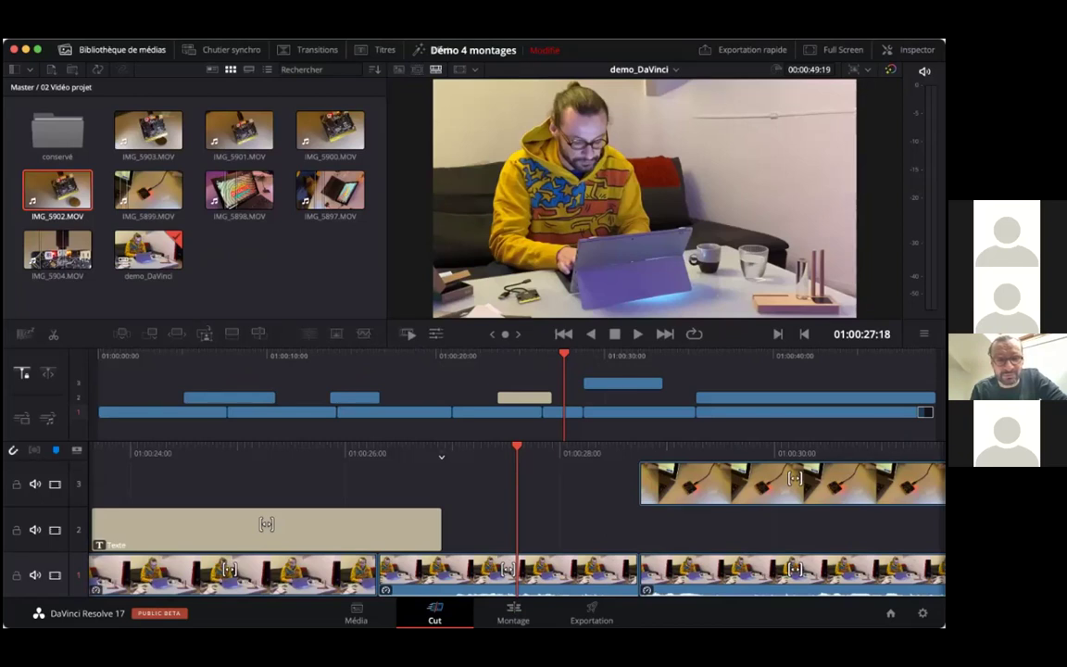
key("shift+4")
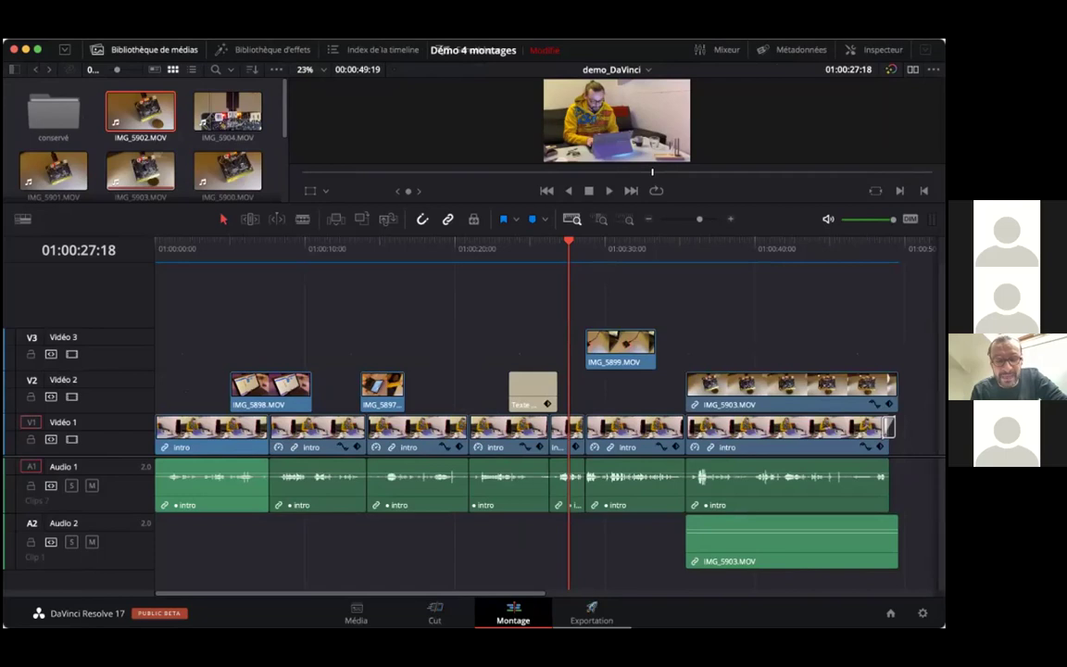
key("shift+8")
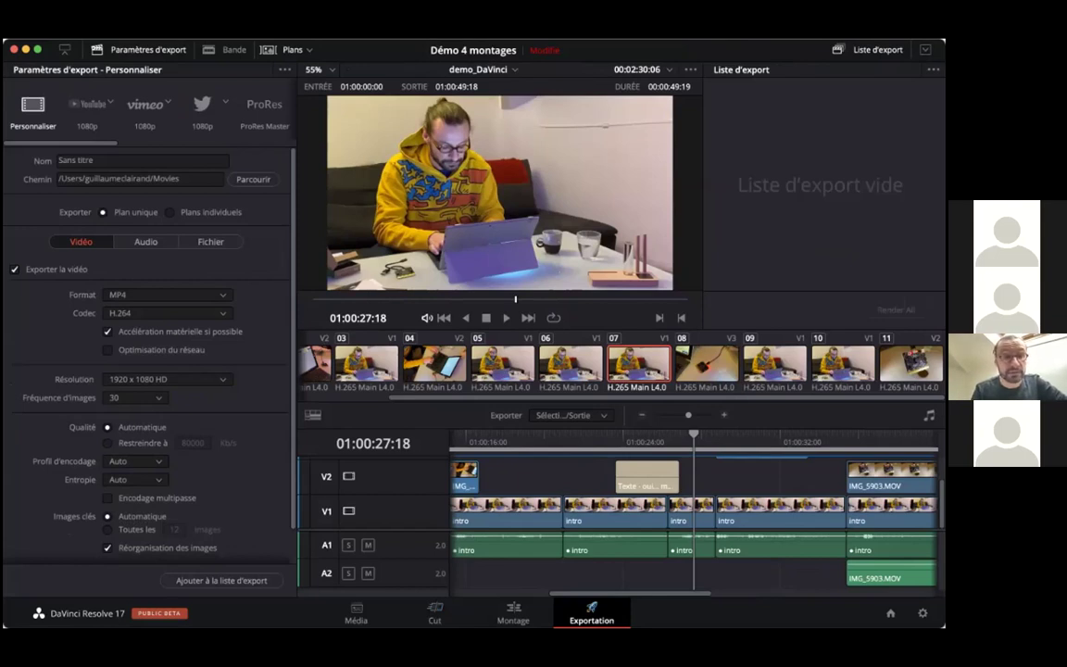
Load the YouTube 1080p export preset, look over the available presets, and return to the Personnaliser export settings.
left_click(87, 104)
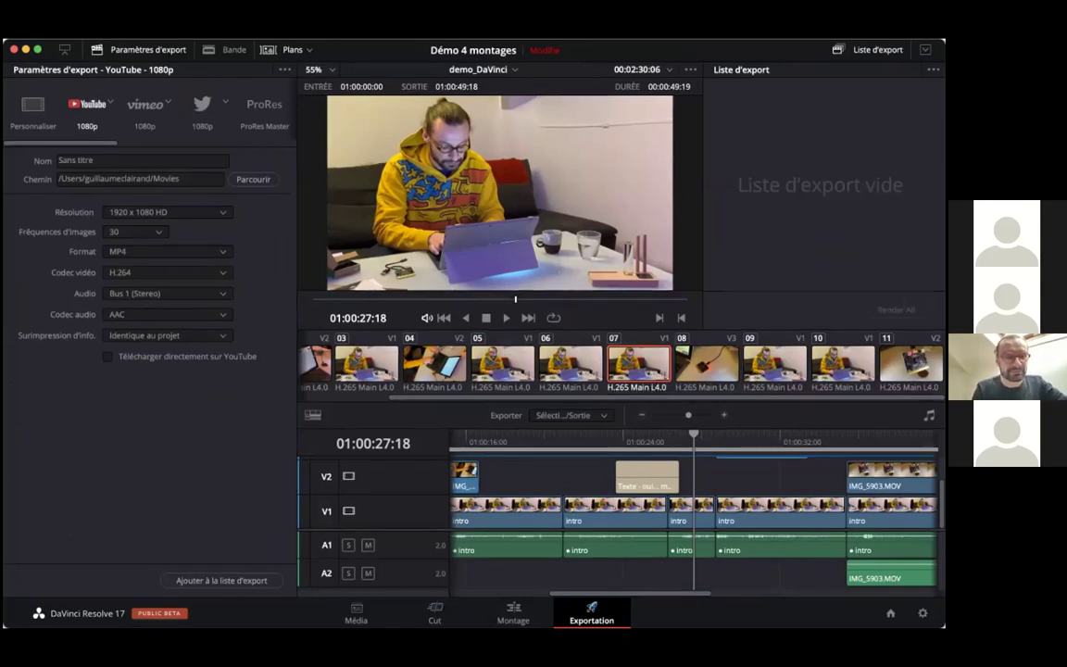
scroll(148, 106, "right", 5)
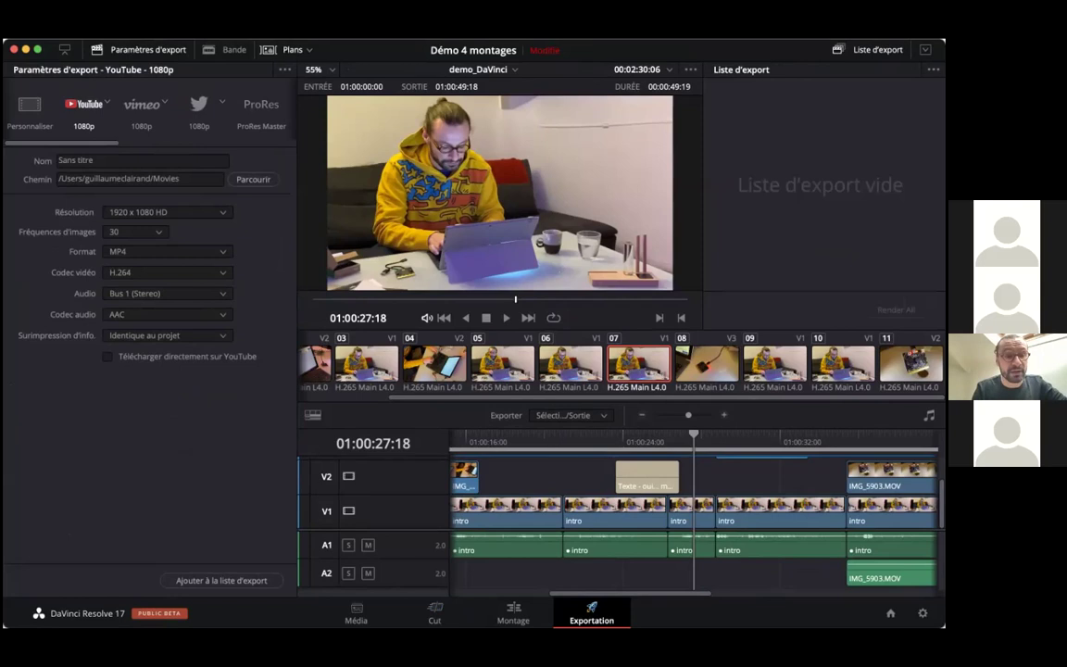
scroll(148, 107, "left", 5)
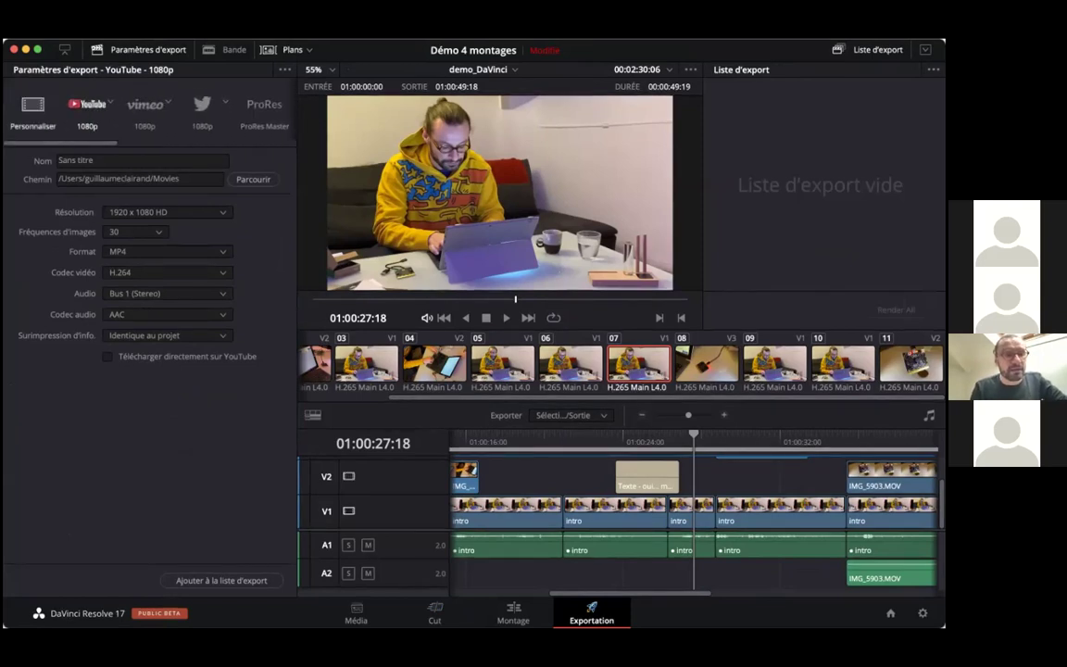
left_click(32, 106)
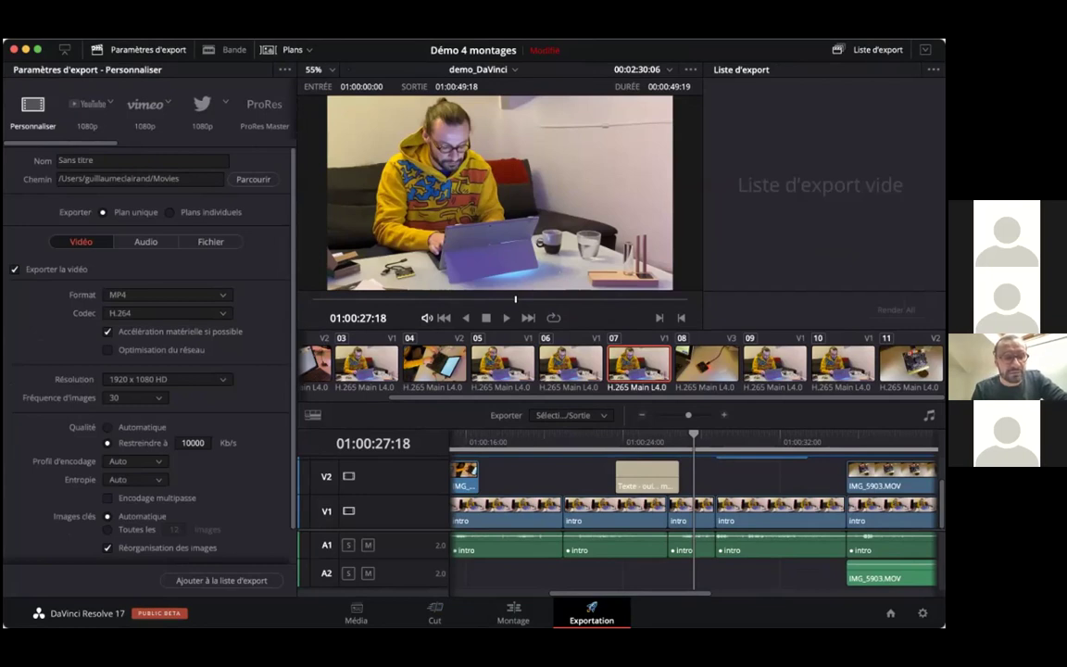
Name the export "votre film" and save it to the Movies folder as votre film.mp4.
left_click_drag(100, 161, 57, 161)
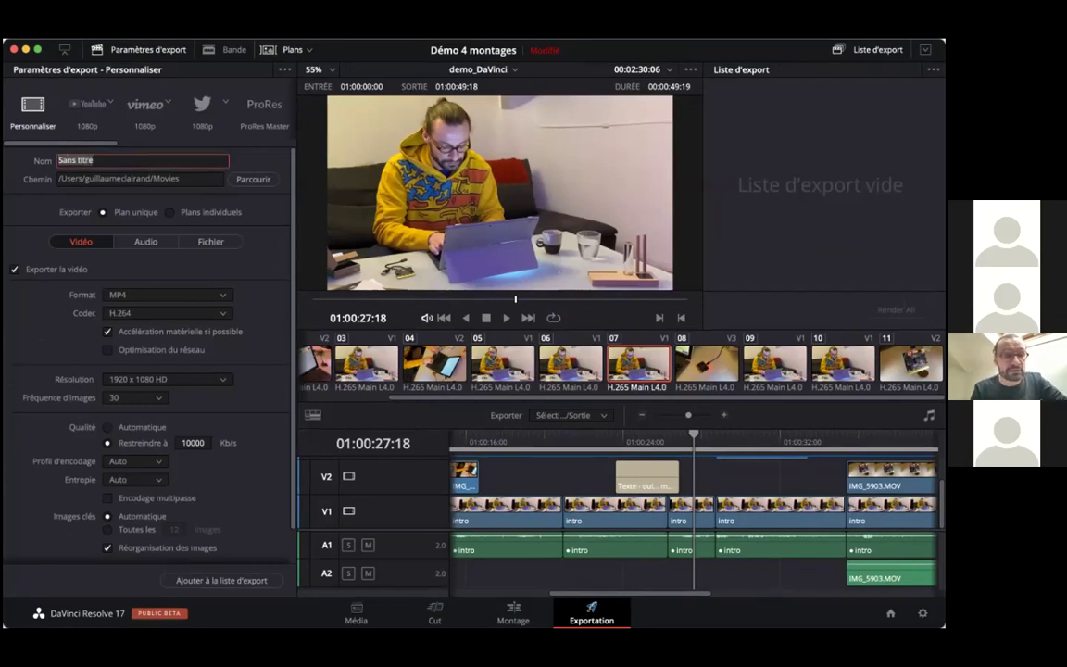
type("votre film")
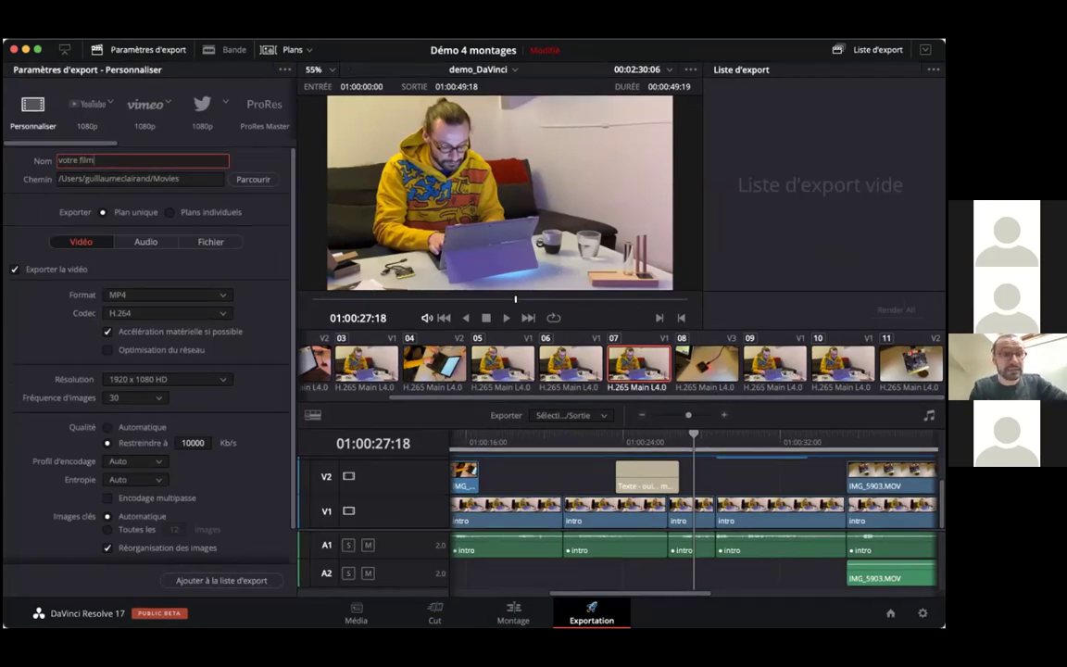
key("Tab")
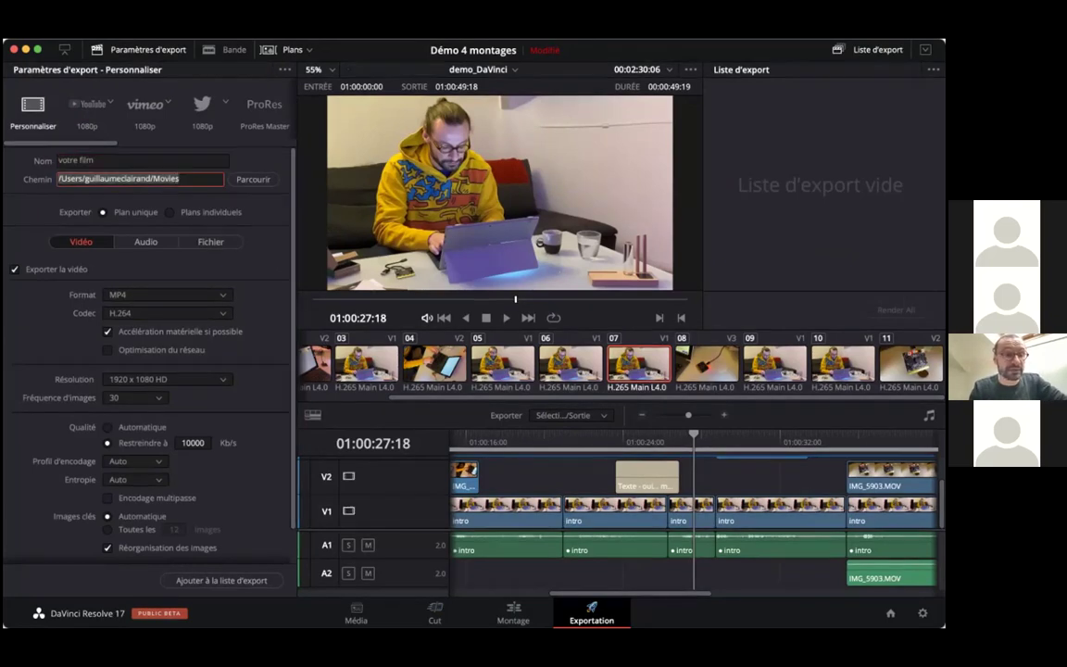
left_click(253, 178)
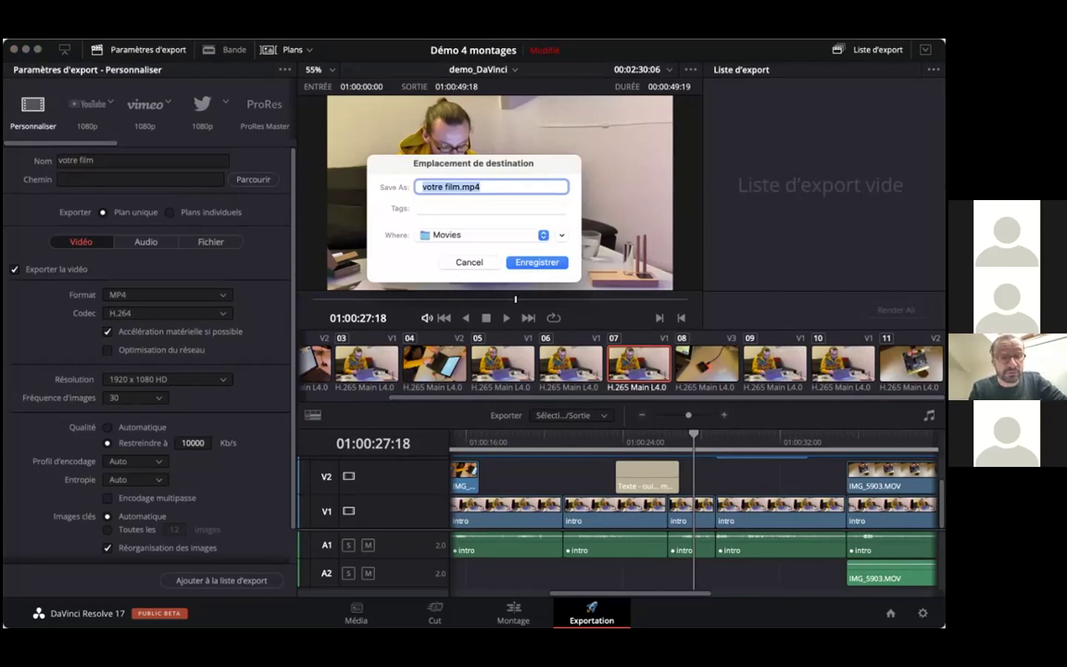
key("Return")
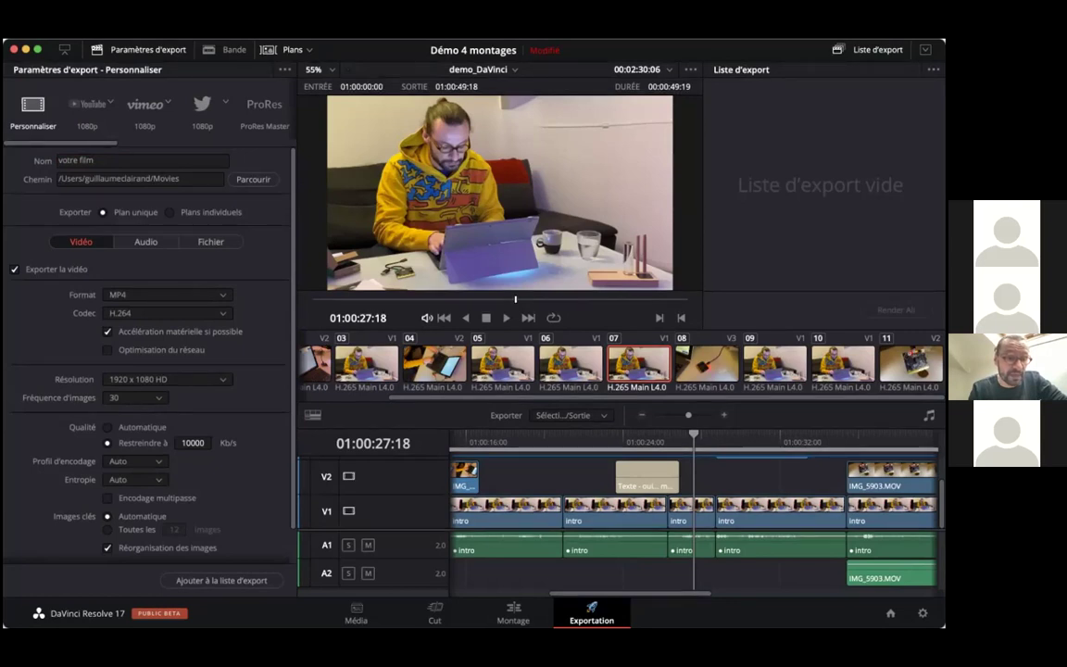
Switch the export format to QuickTime and back to MP4.
left_click(170, 294)
scroll(166, 379, "down", 2)
left_click(129, 428)
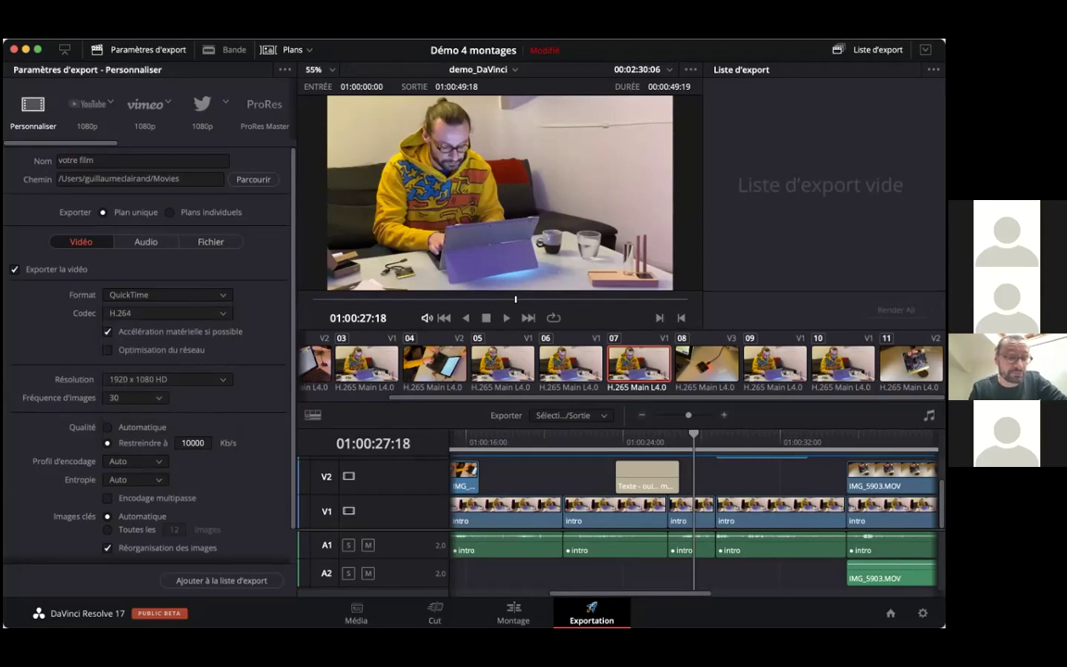
left_click(167, 295)
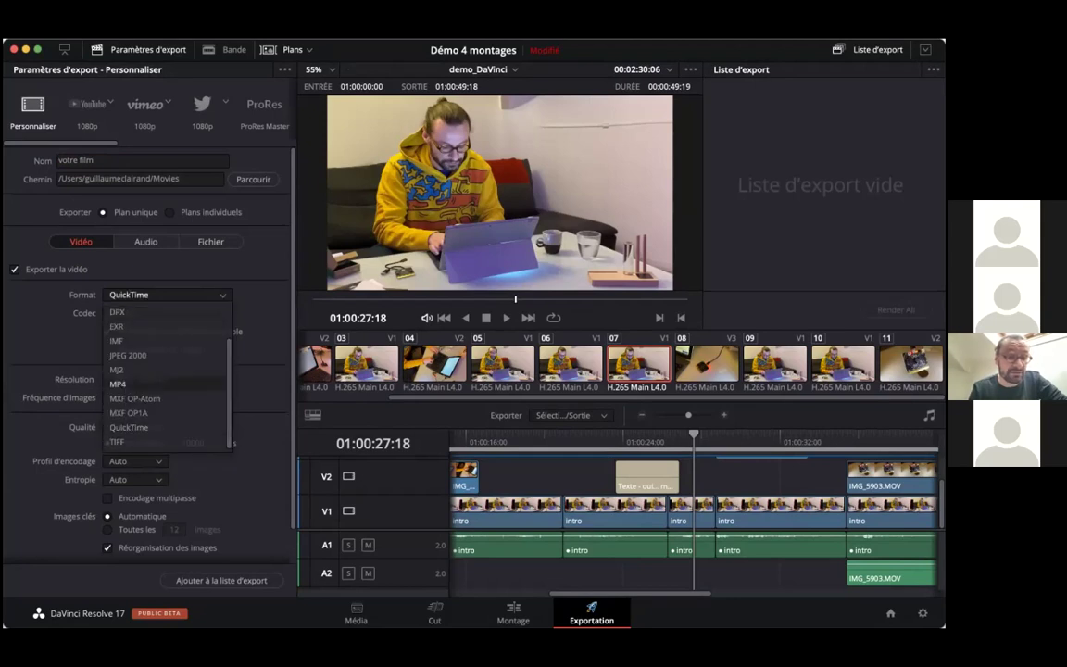
left_click(117, 383)
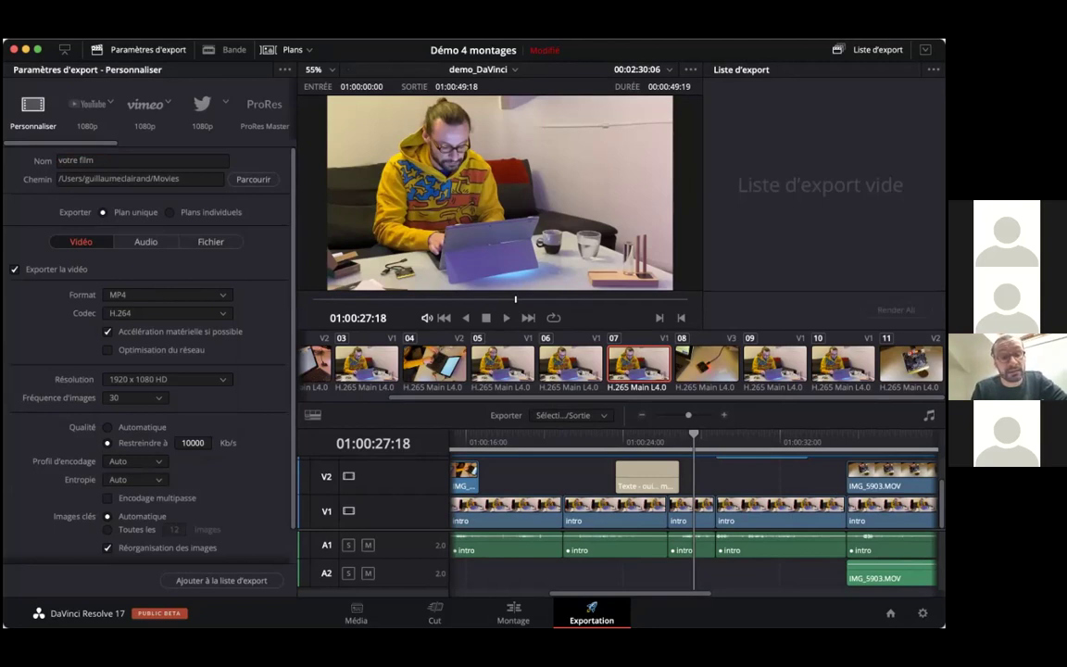
Review the resolution and frame rate choices in the video export settings without changing them.
scroll(135, 370, "down", 2)
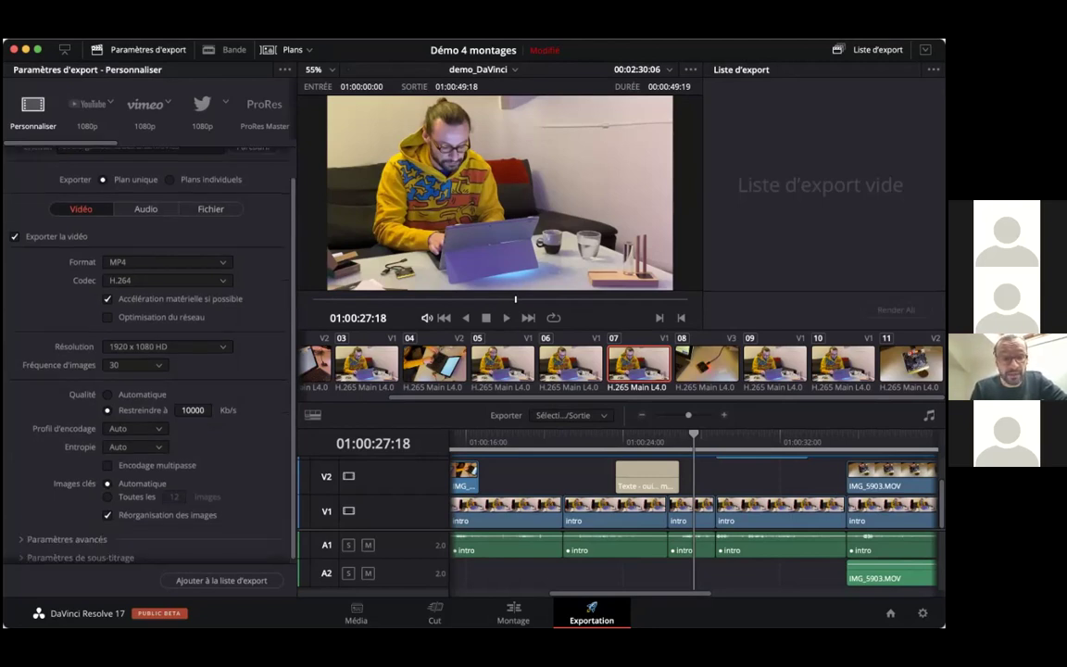
left_click(166, 343)
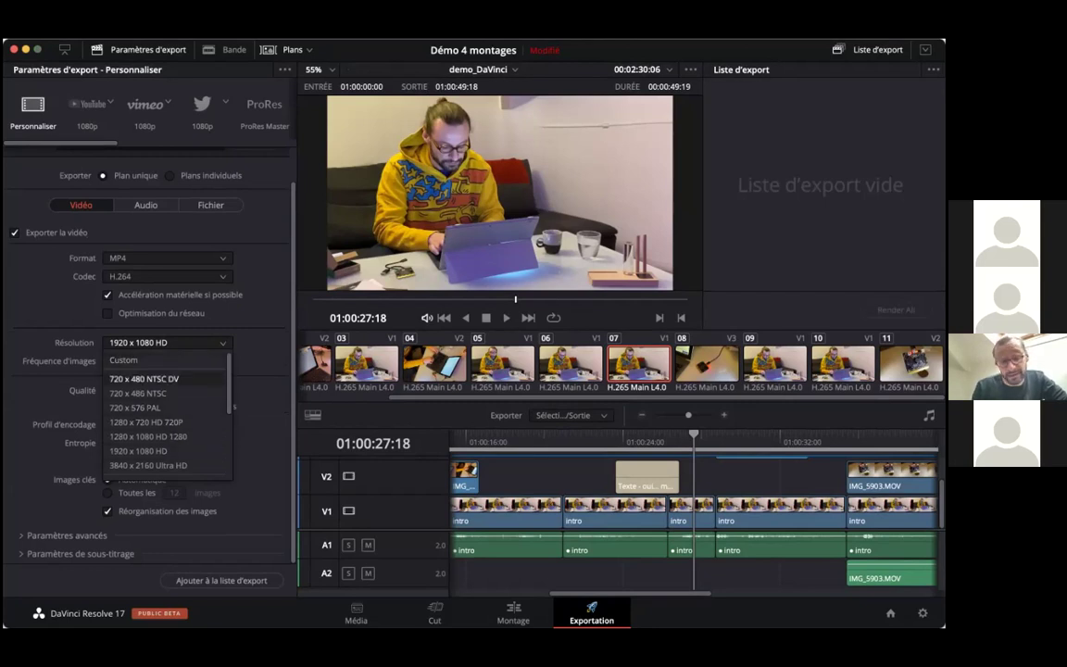
key("Escape")
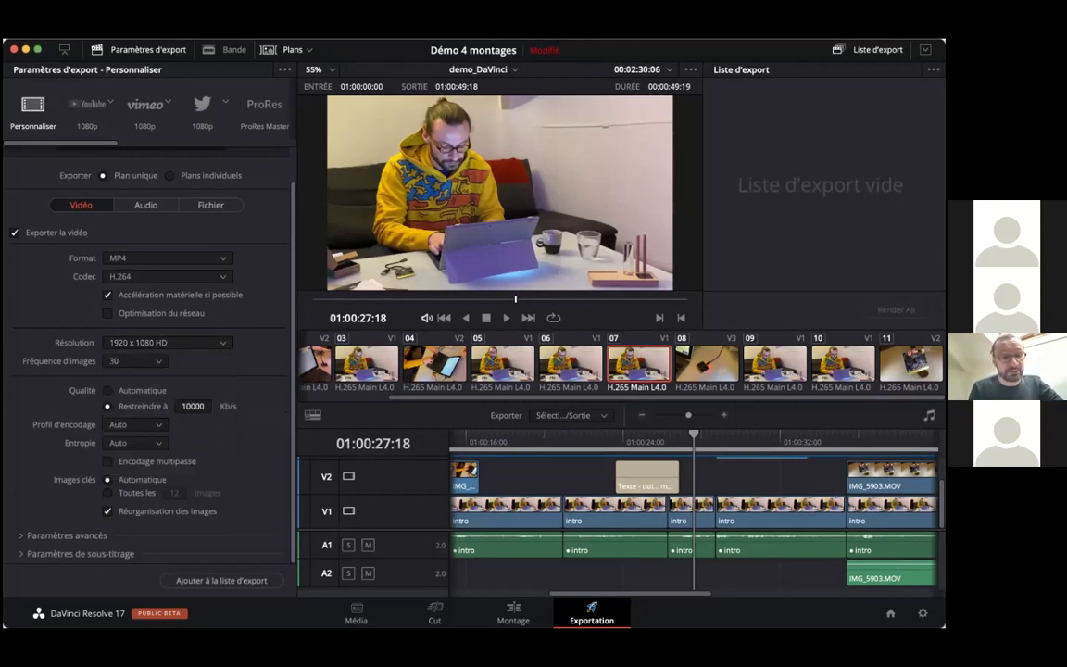
left_click(155, 361)
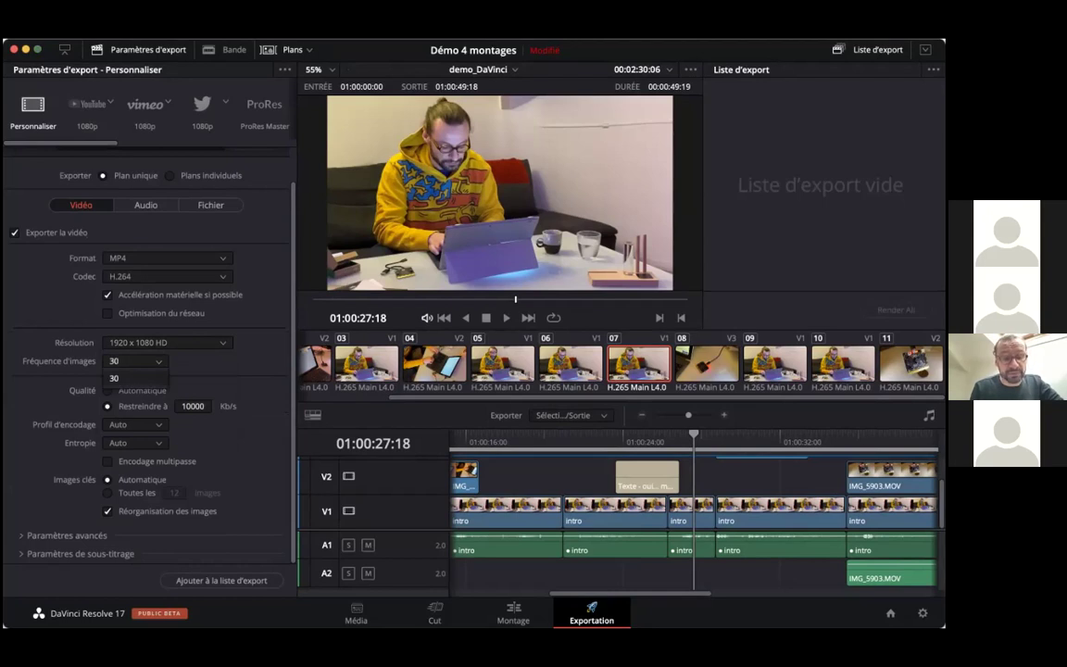
key("Escape")
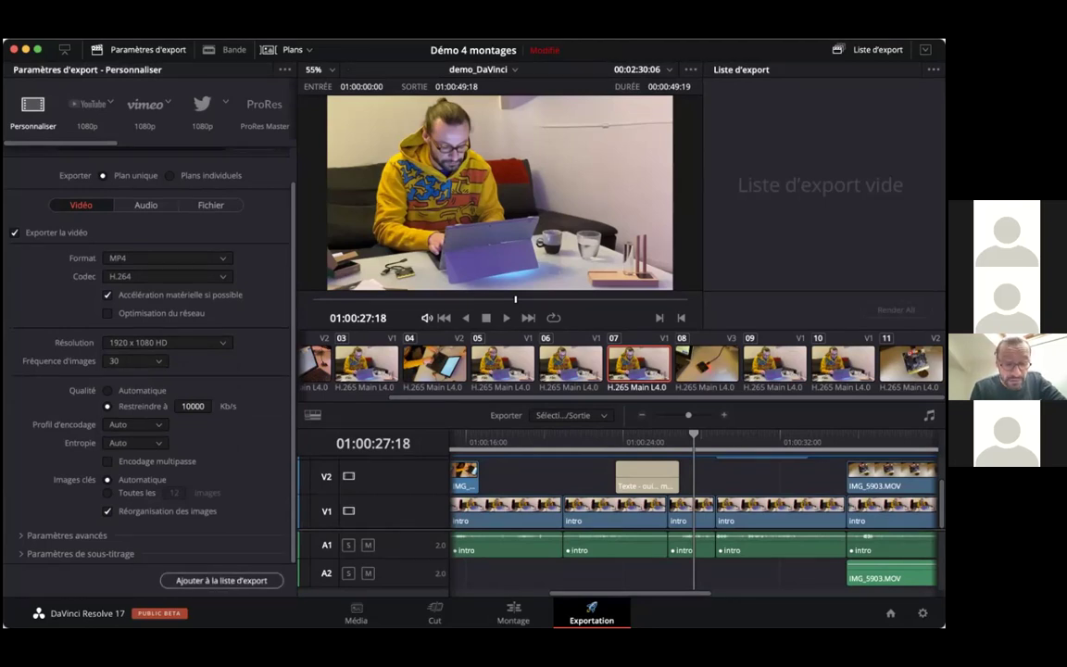
Add the votre film export to the export list and render all jobs.
left_click(221, 580)
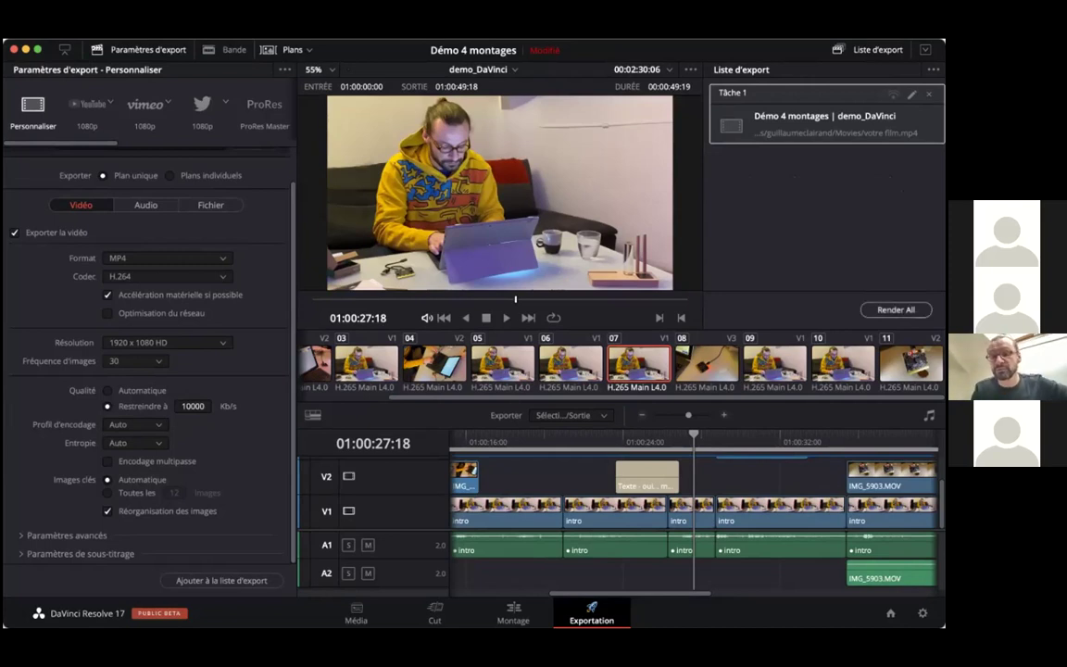
left_click(893, 309)
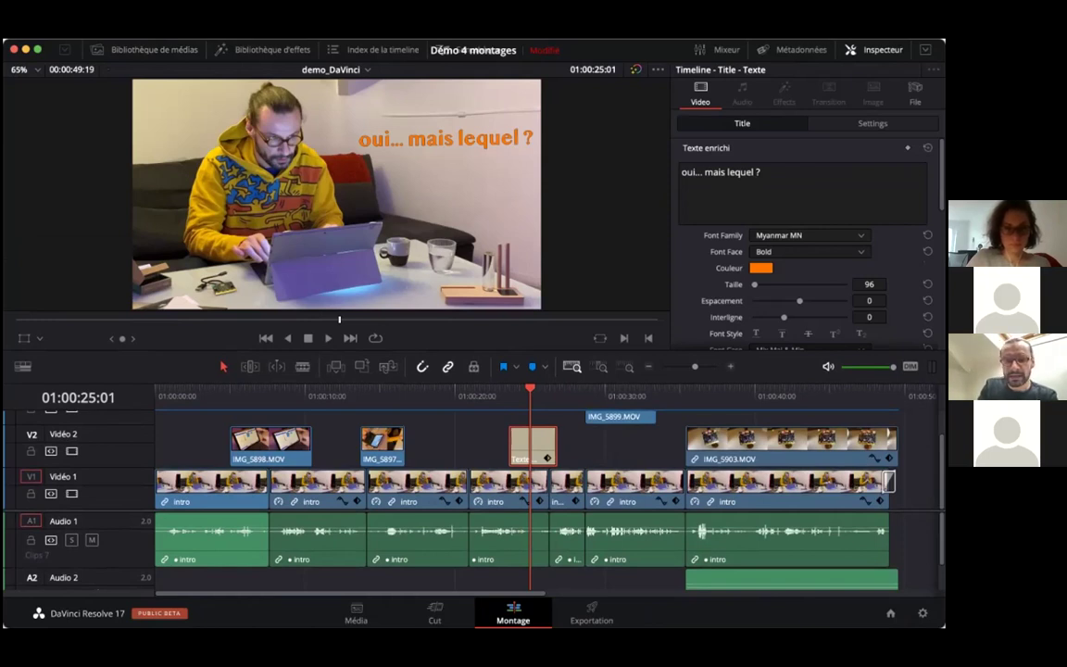
Play the Texte title on Vidéo 2 twice from its start, and park the playhead at 01:00:24:14.
key("Up")
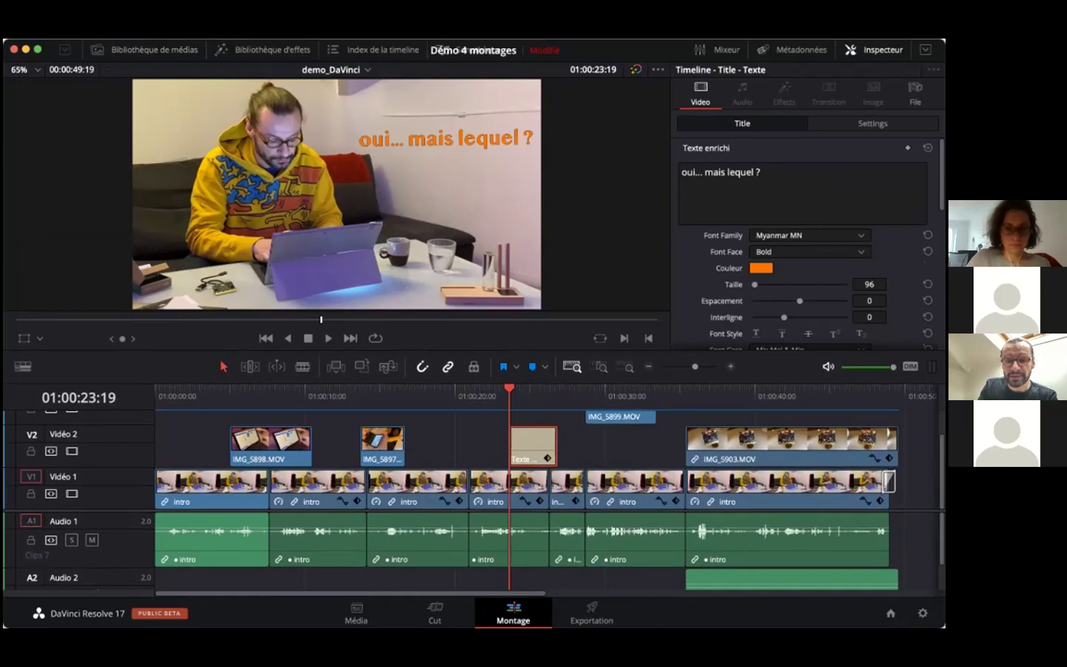
key("space")
key("Up")
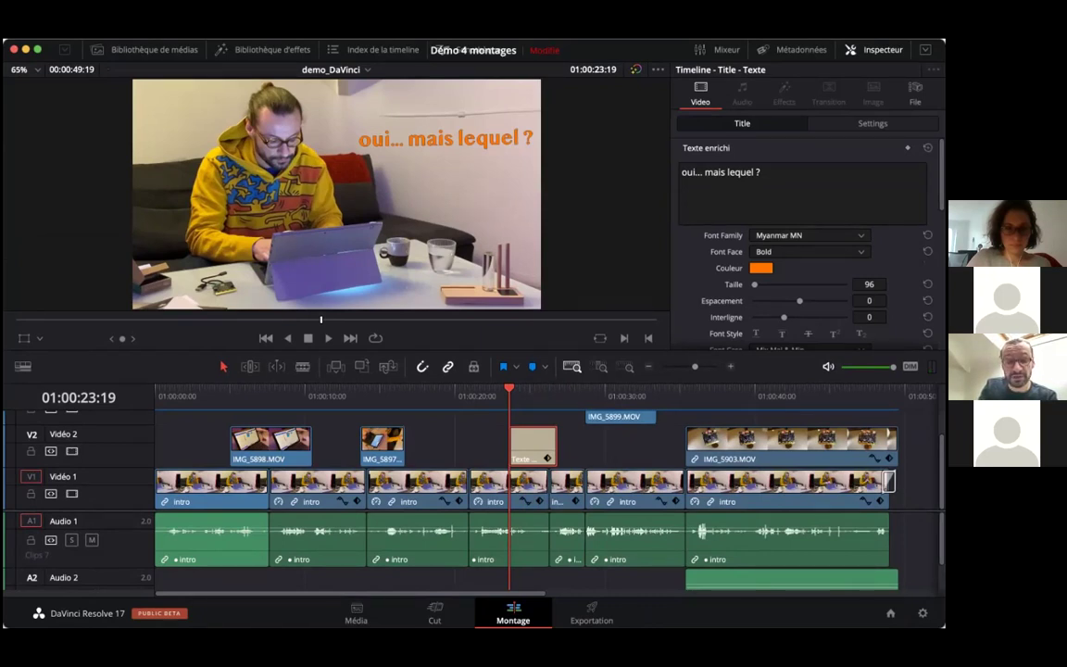
key("space")
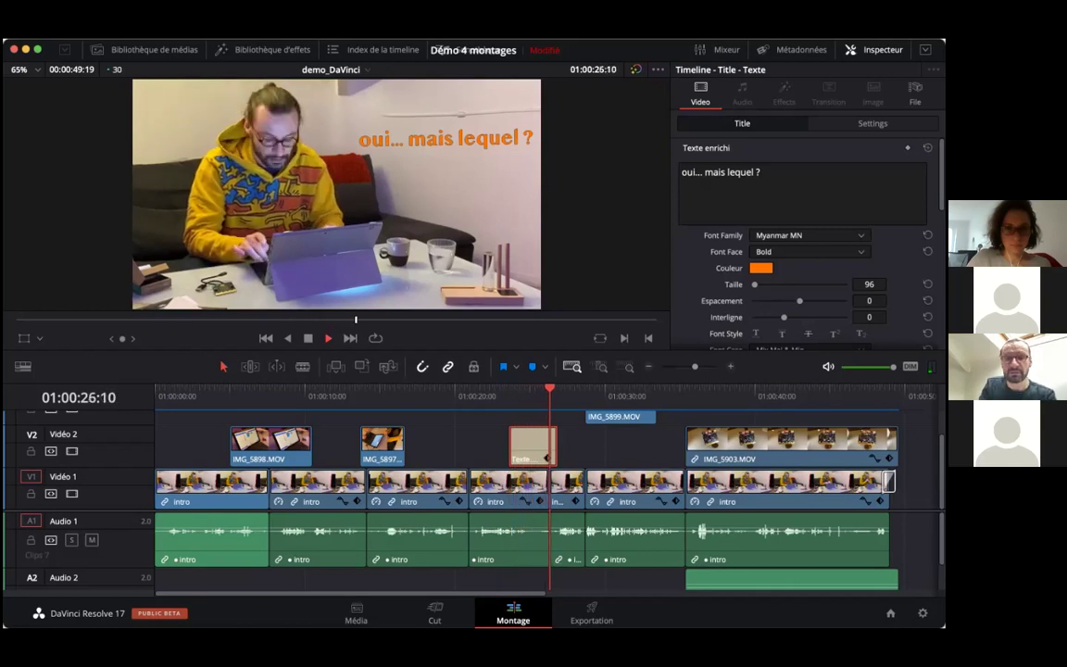
key("space")
left_click(509, 397)
left_click(522, 396)
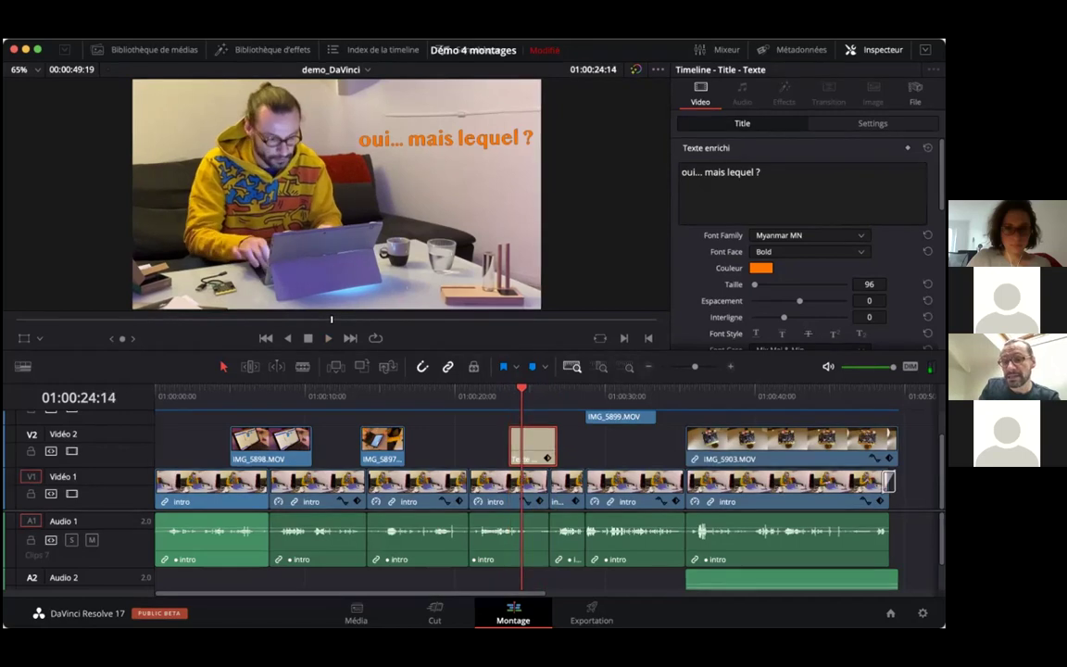
Add Zoom keyframes to the Texte title at its start and at its last frame, 01:00:26:26.
scroll(805, 222, "down", 5)
scroll(805, 223, "down", 2)
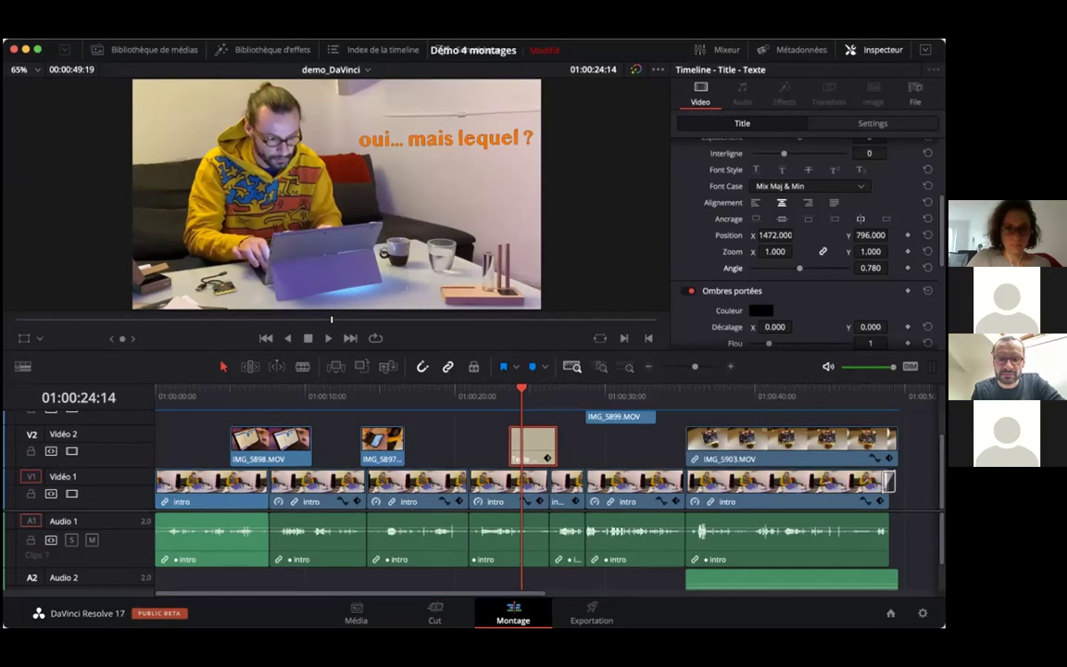
key("Up")
key("Down")
key("Up")
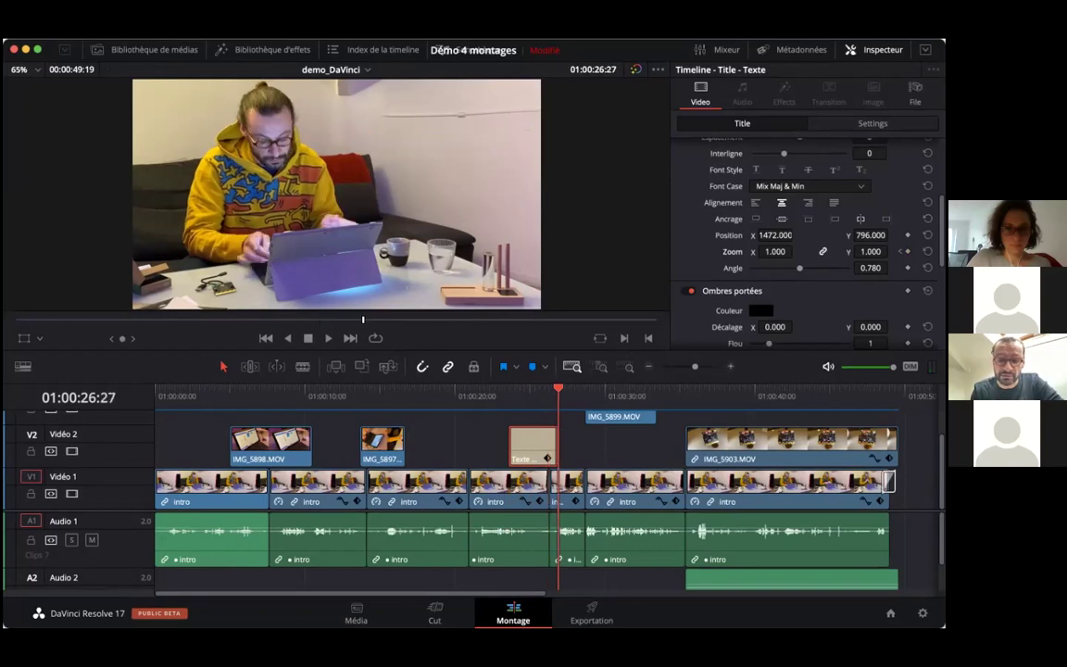
key("Left")
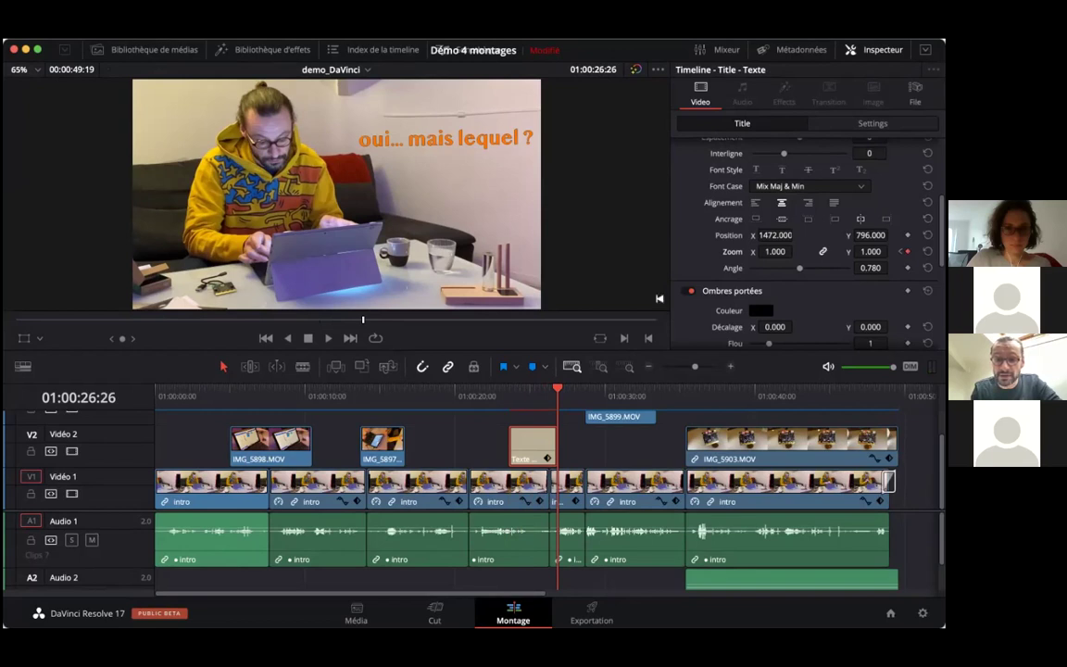
At the title's last frame, set its Zoom to 1.540 and its Position to X 1248, Y 557.
left_click_drag(868, 252, 892, 251)
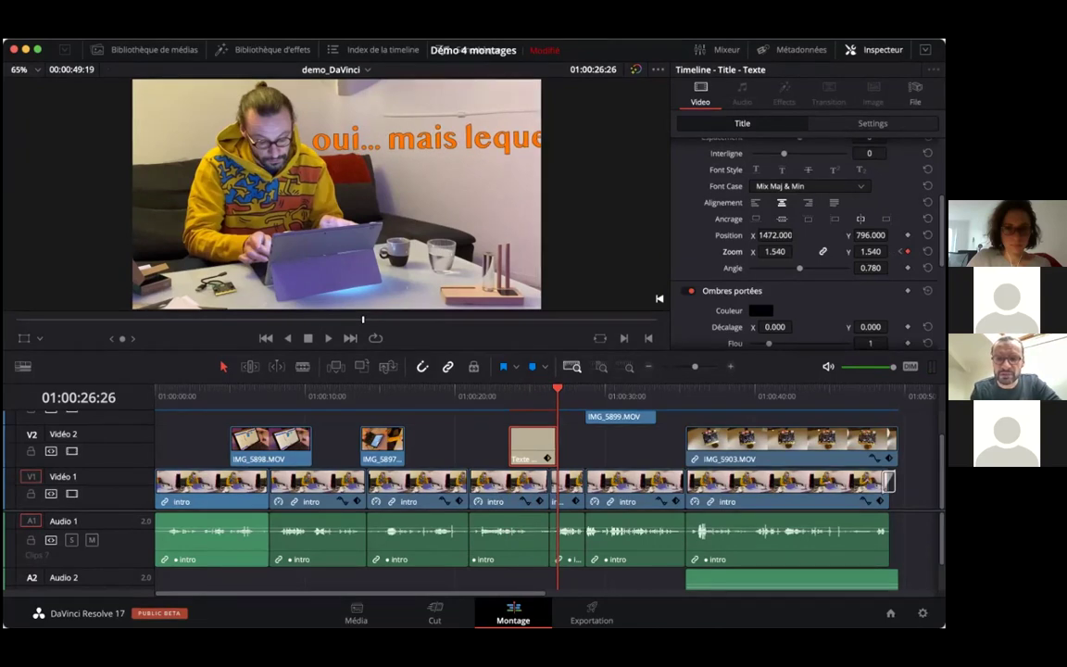
left_click_drag(821, 235, 795, 236)
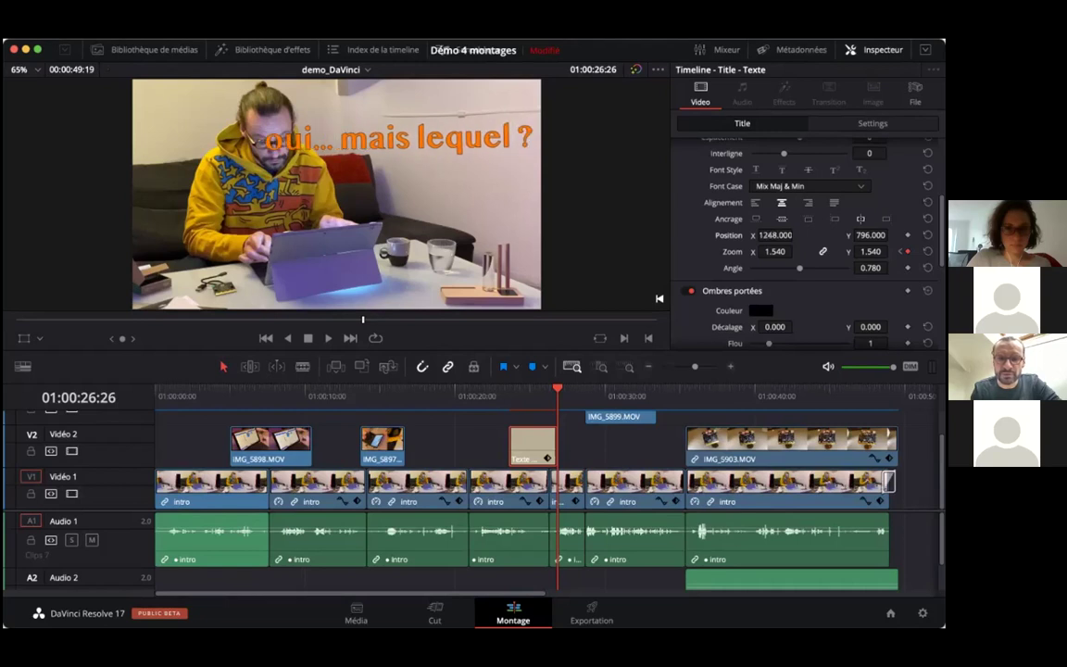
left_click_drag(910, 235, 837, 235)
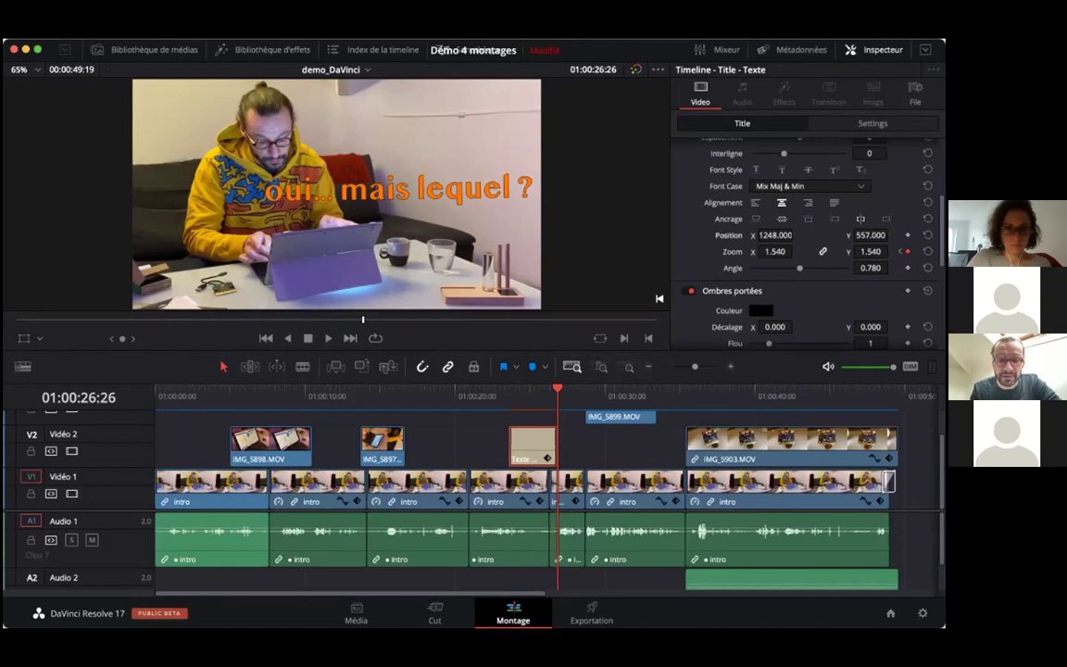
Play the timeline from 01:00:22:22 through the animated Texte title.
left_click(495, 395)
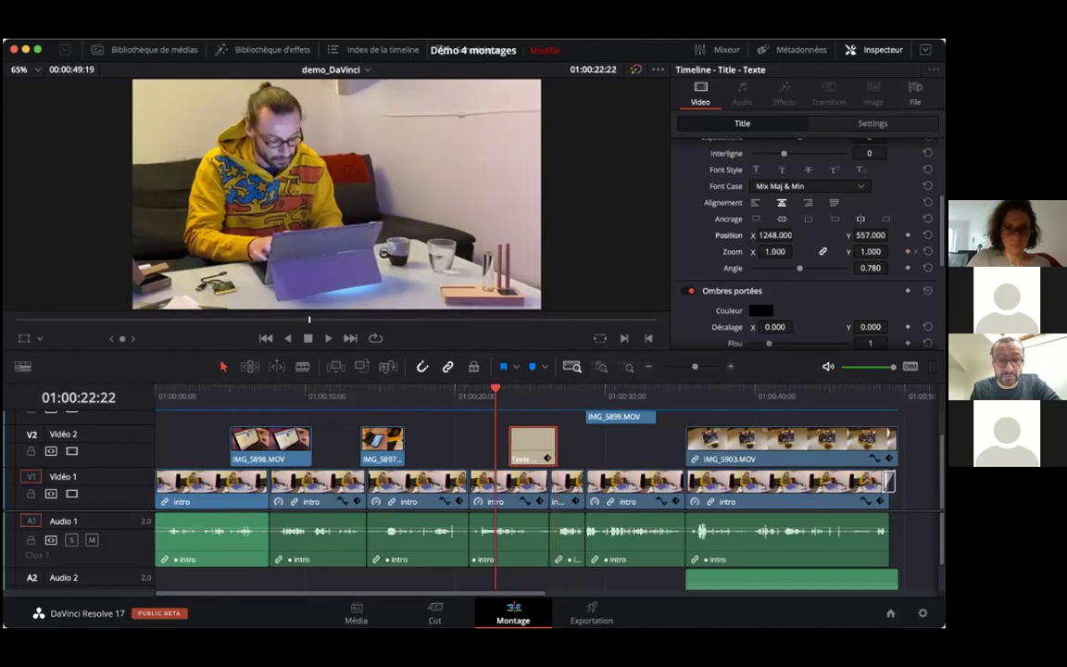
key("space")
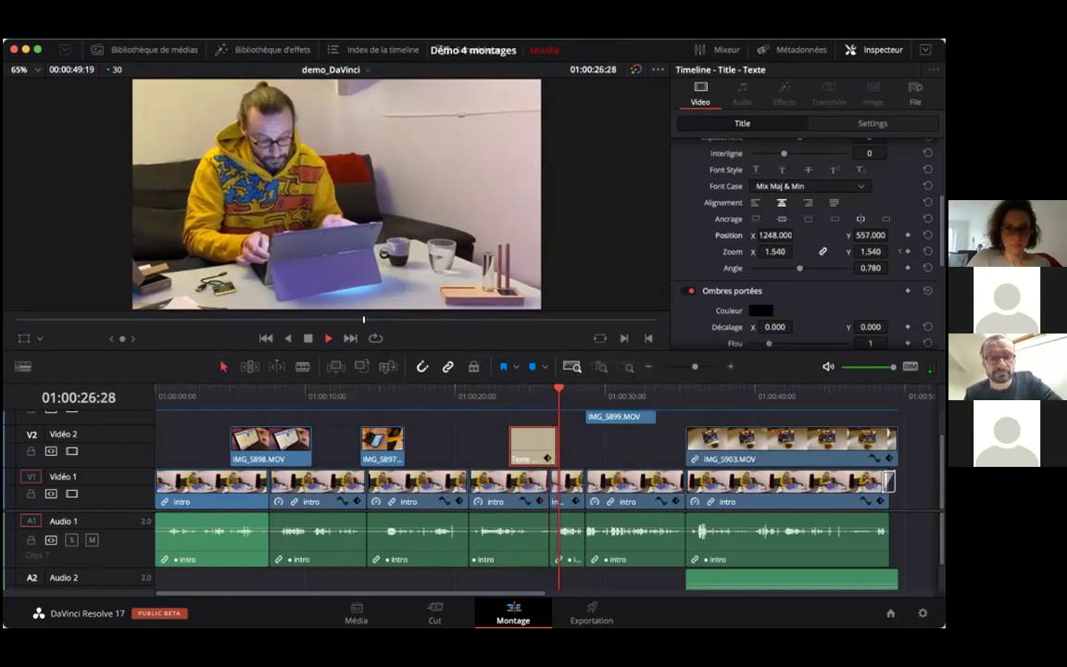
Keyframe the Texte title's Position at X 1465, Y 819 on its first frame, 01:00:23:19, and play the opening of the title.
key("space")
left_click(509, 395)
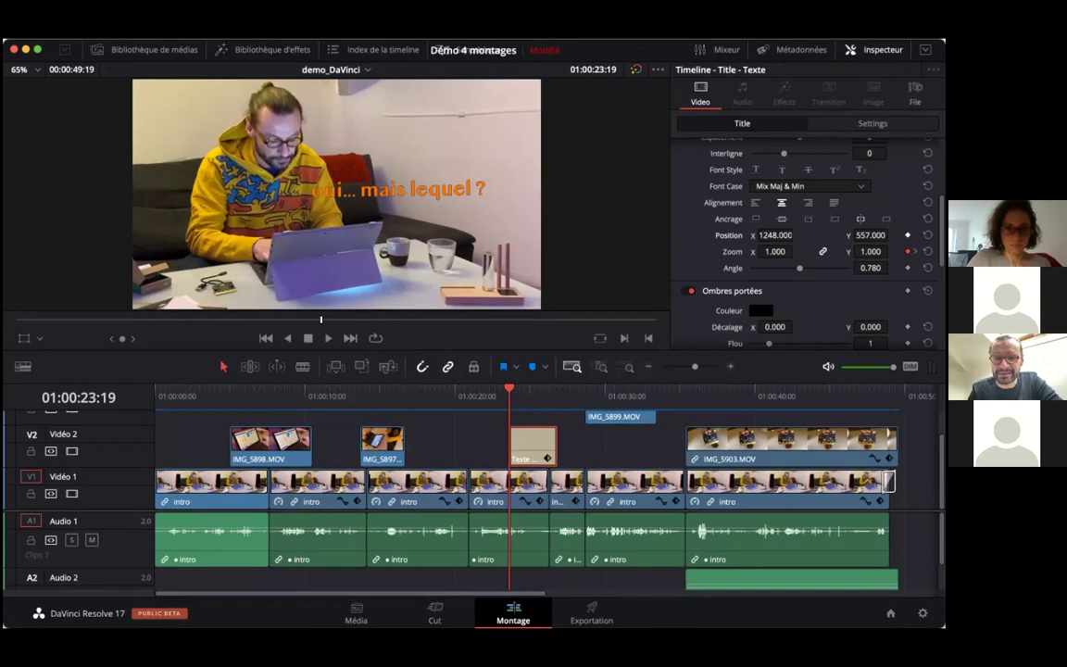
left_click_drag(775, 235, 798, 235)
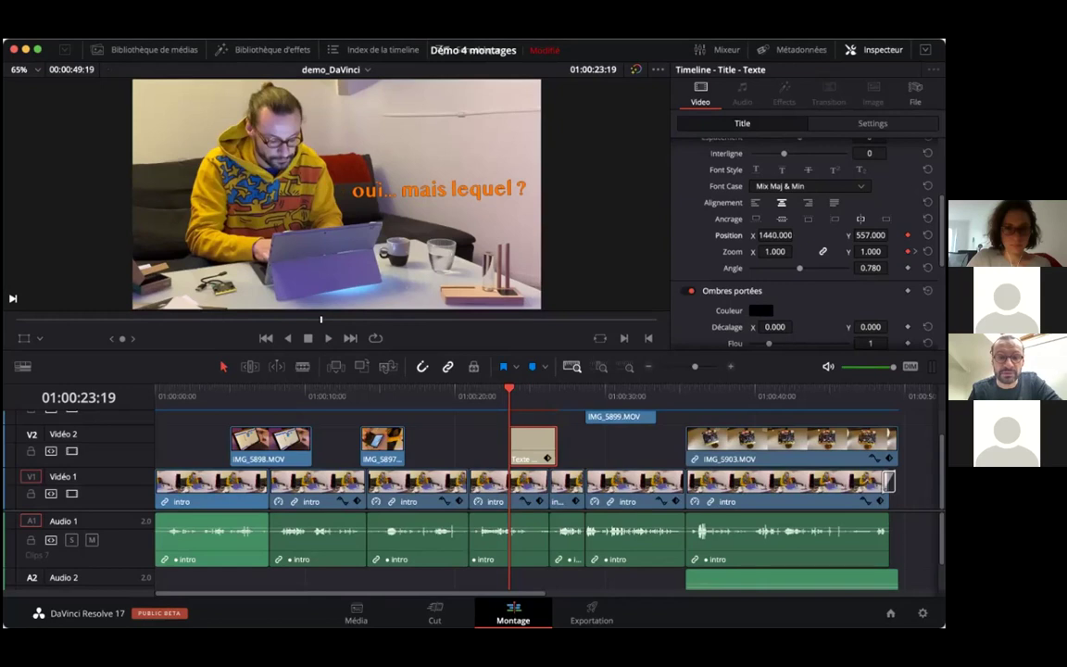
left_click_drag(439, 190, 444, 134)
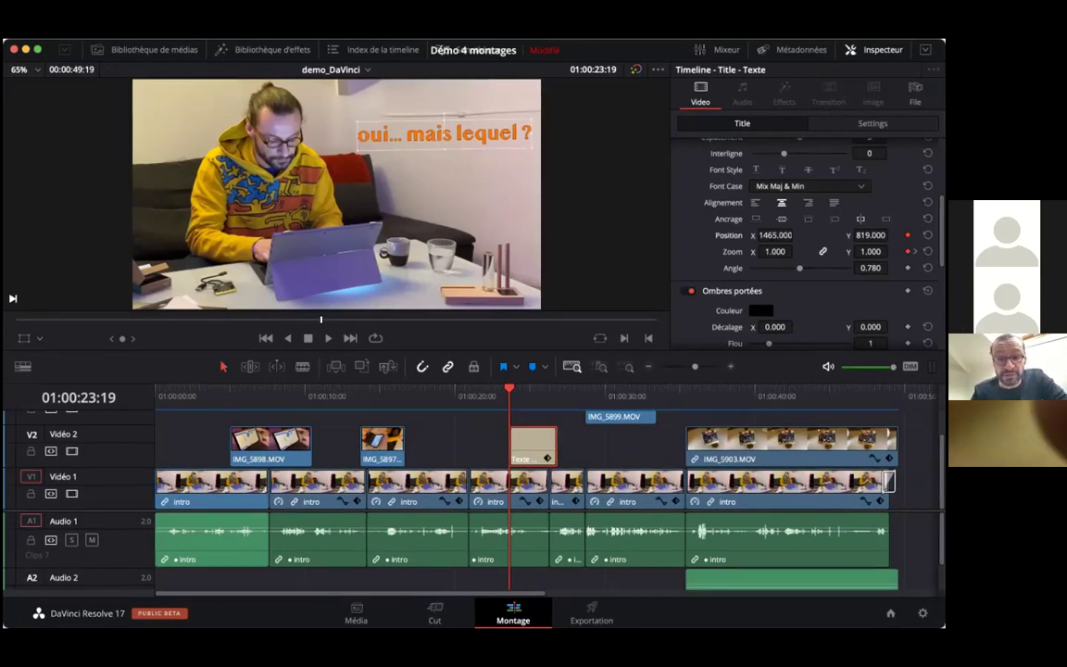
key("space")
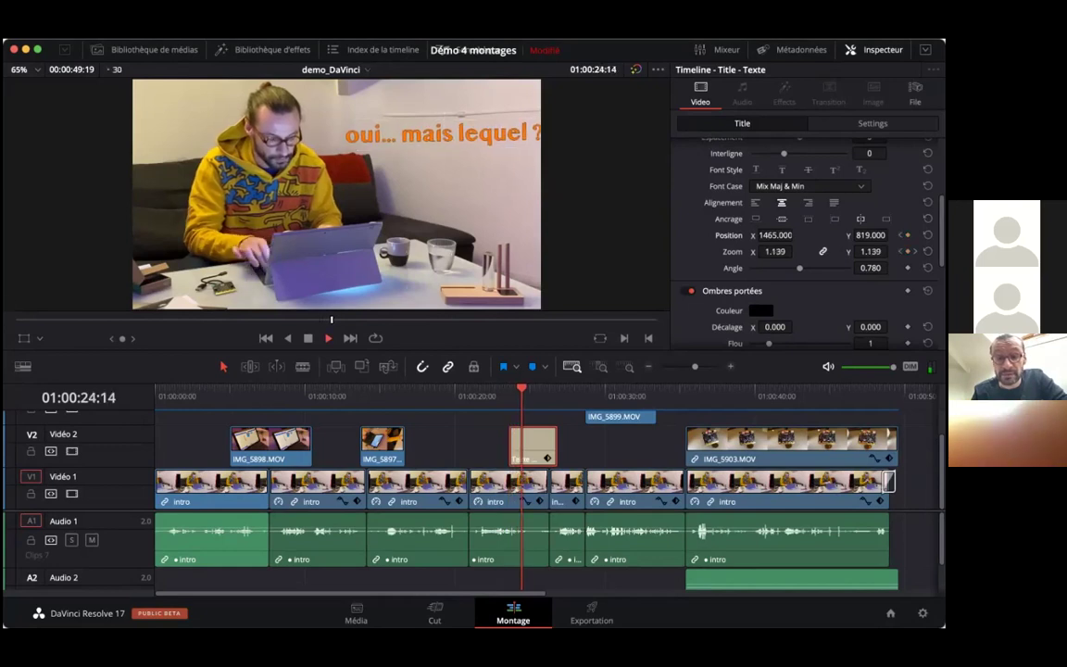
key("space")
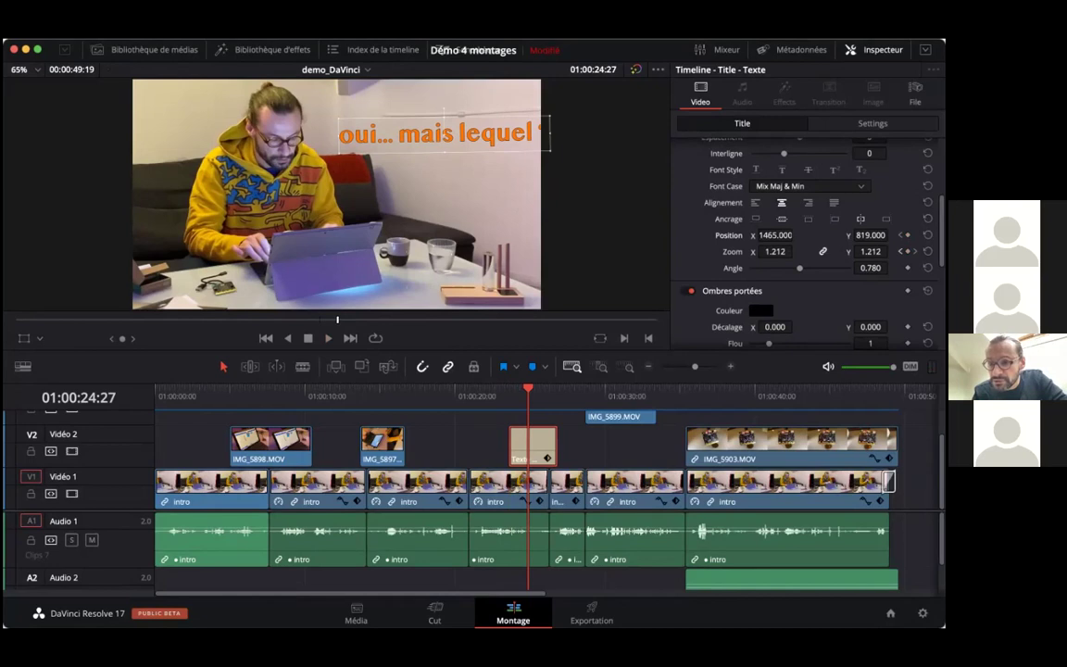
At the title's last keyframe, 01:00:26:26, add a Position keyframe and move the title to about X 1249, Y 540.
left_click(915, 252)
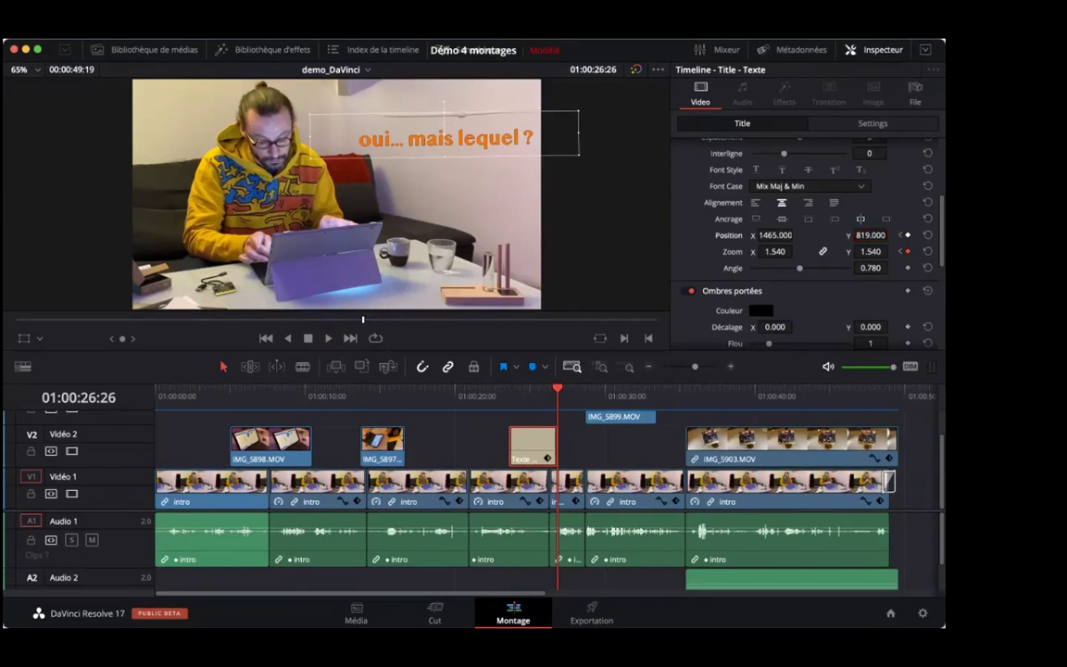
left_click(907, 235)
left_click_drag(444, 135, 398, 194)
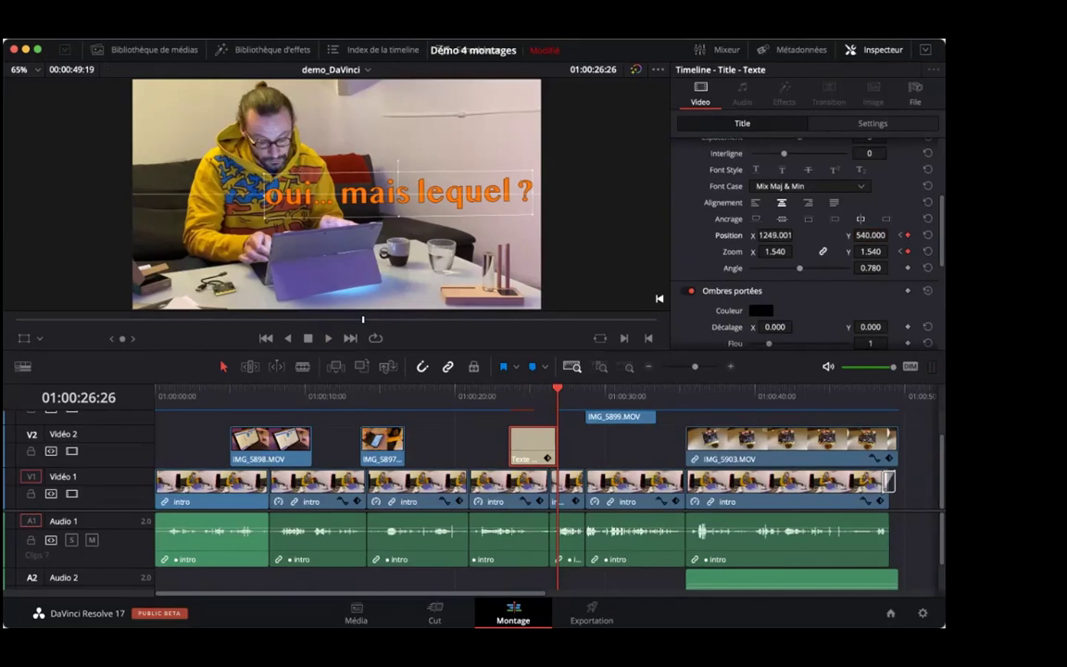
Return to the start of the Texte title and play the timeline through its combined move and zoom animation.
key("Up")
key("Up")
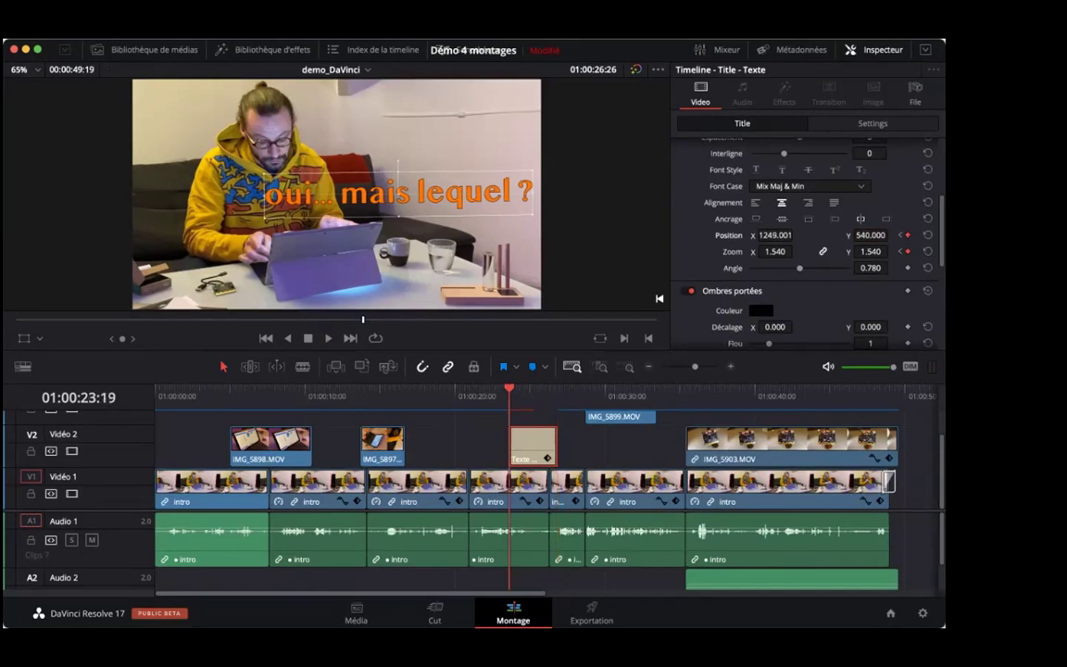
key("Up")
key("space")
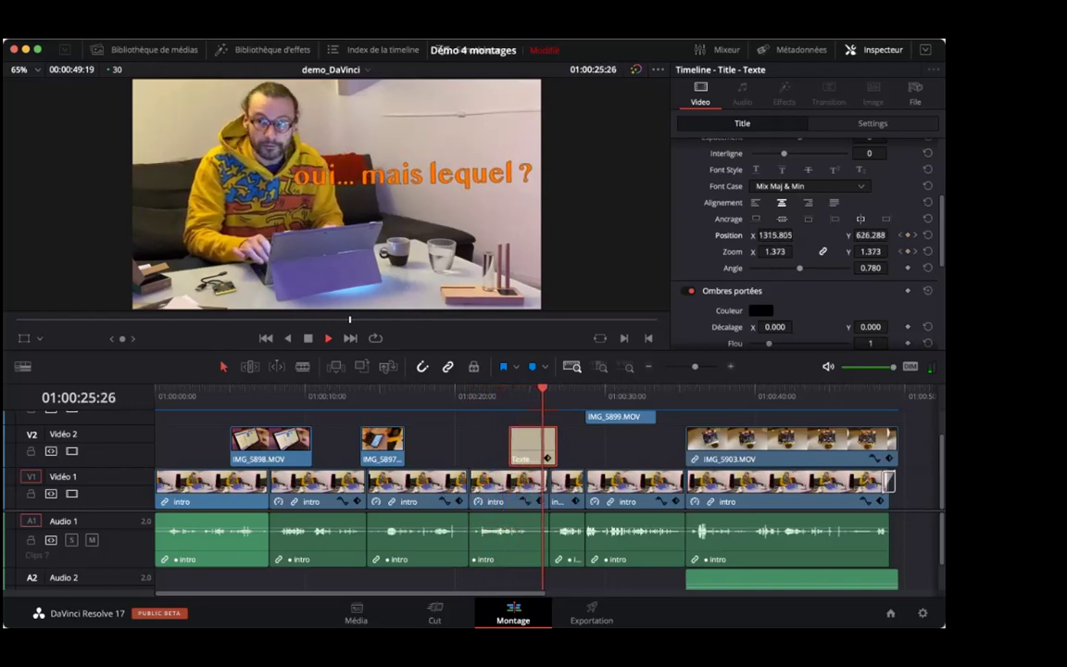
key("space")
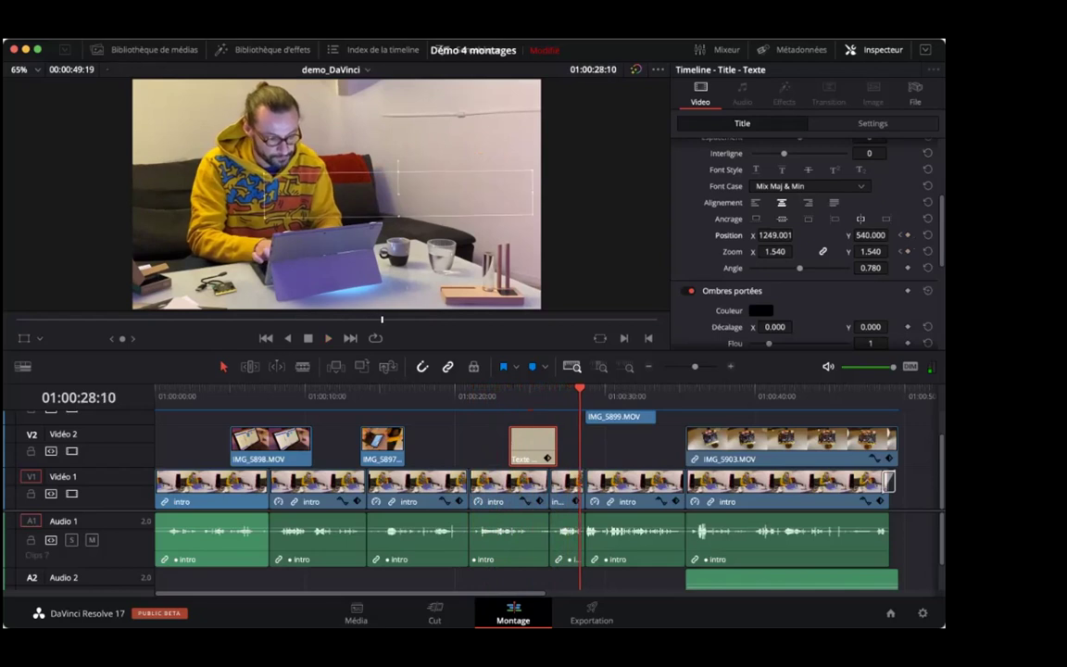
Step back to the title's start and alternate between its first and last keyframes to compare their Position and Zoom values.
key("Up")
key("Up")
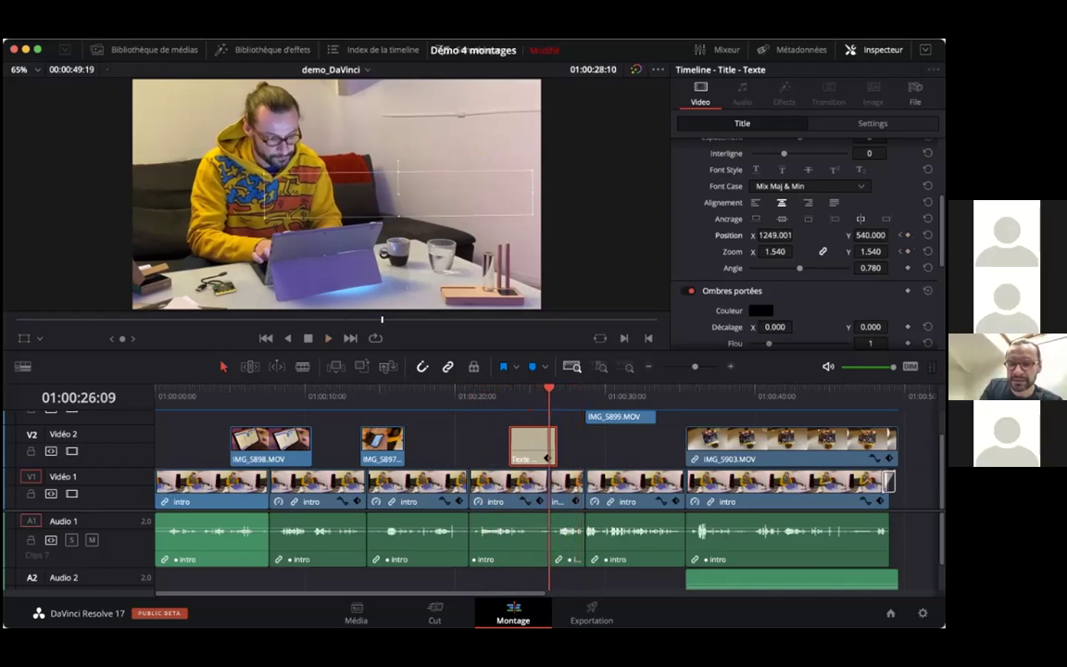
key("Up")
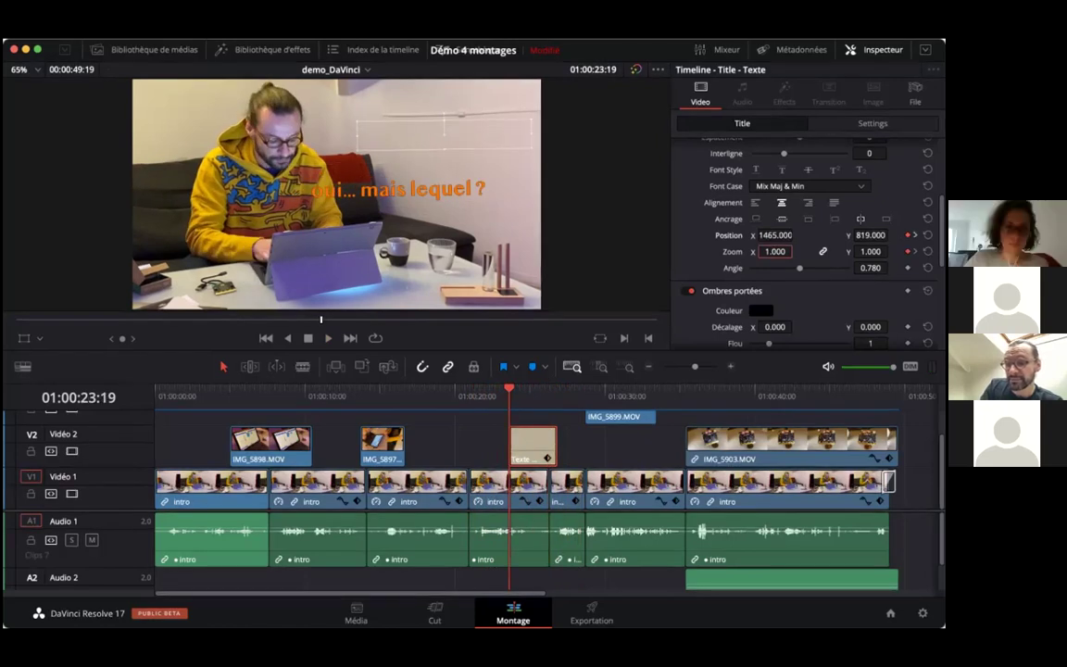
key("]")
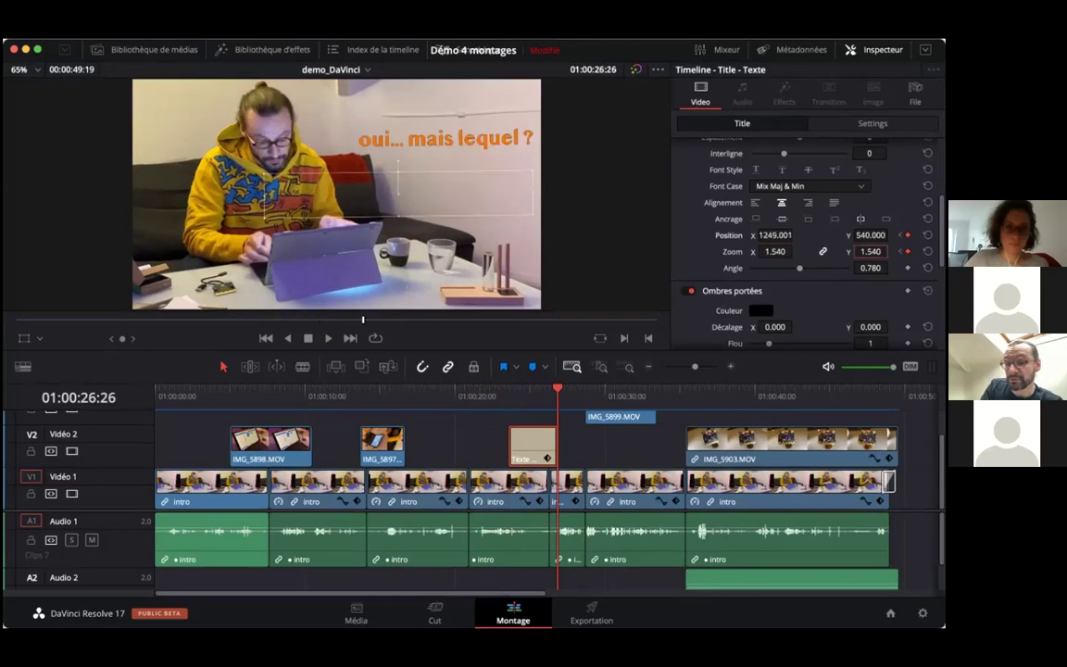
key("[")
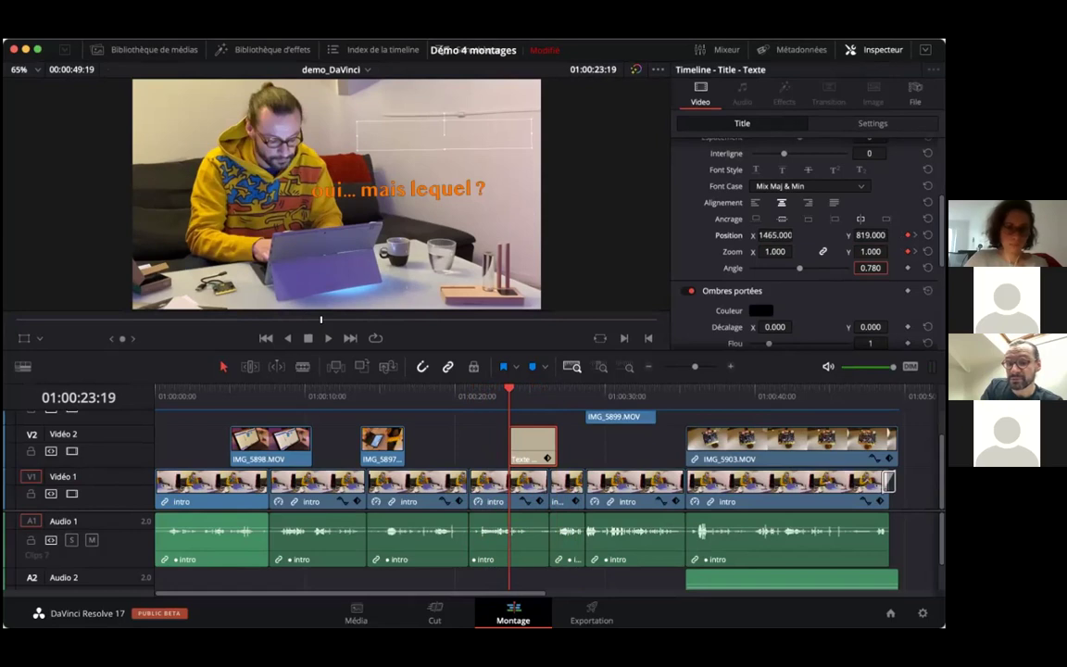
key("]")
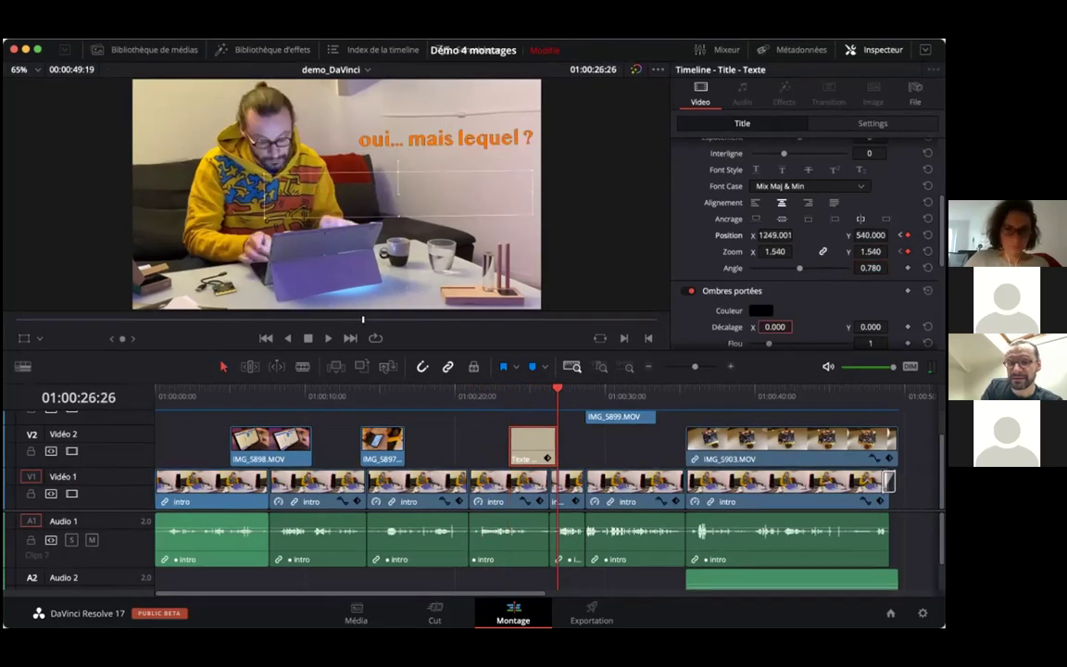